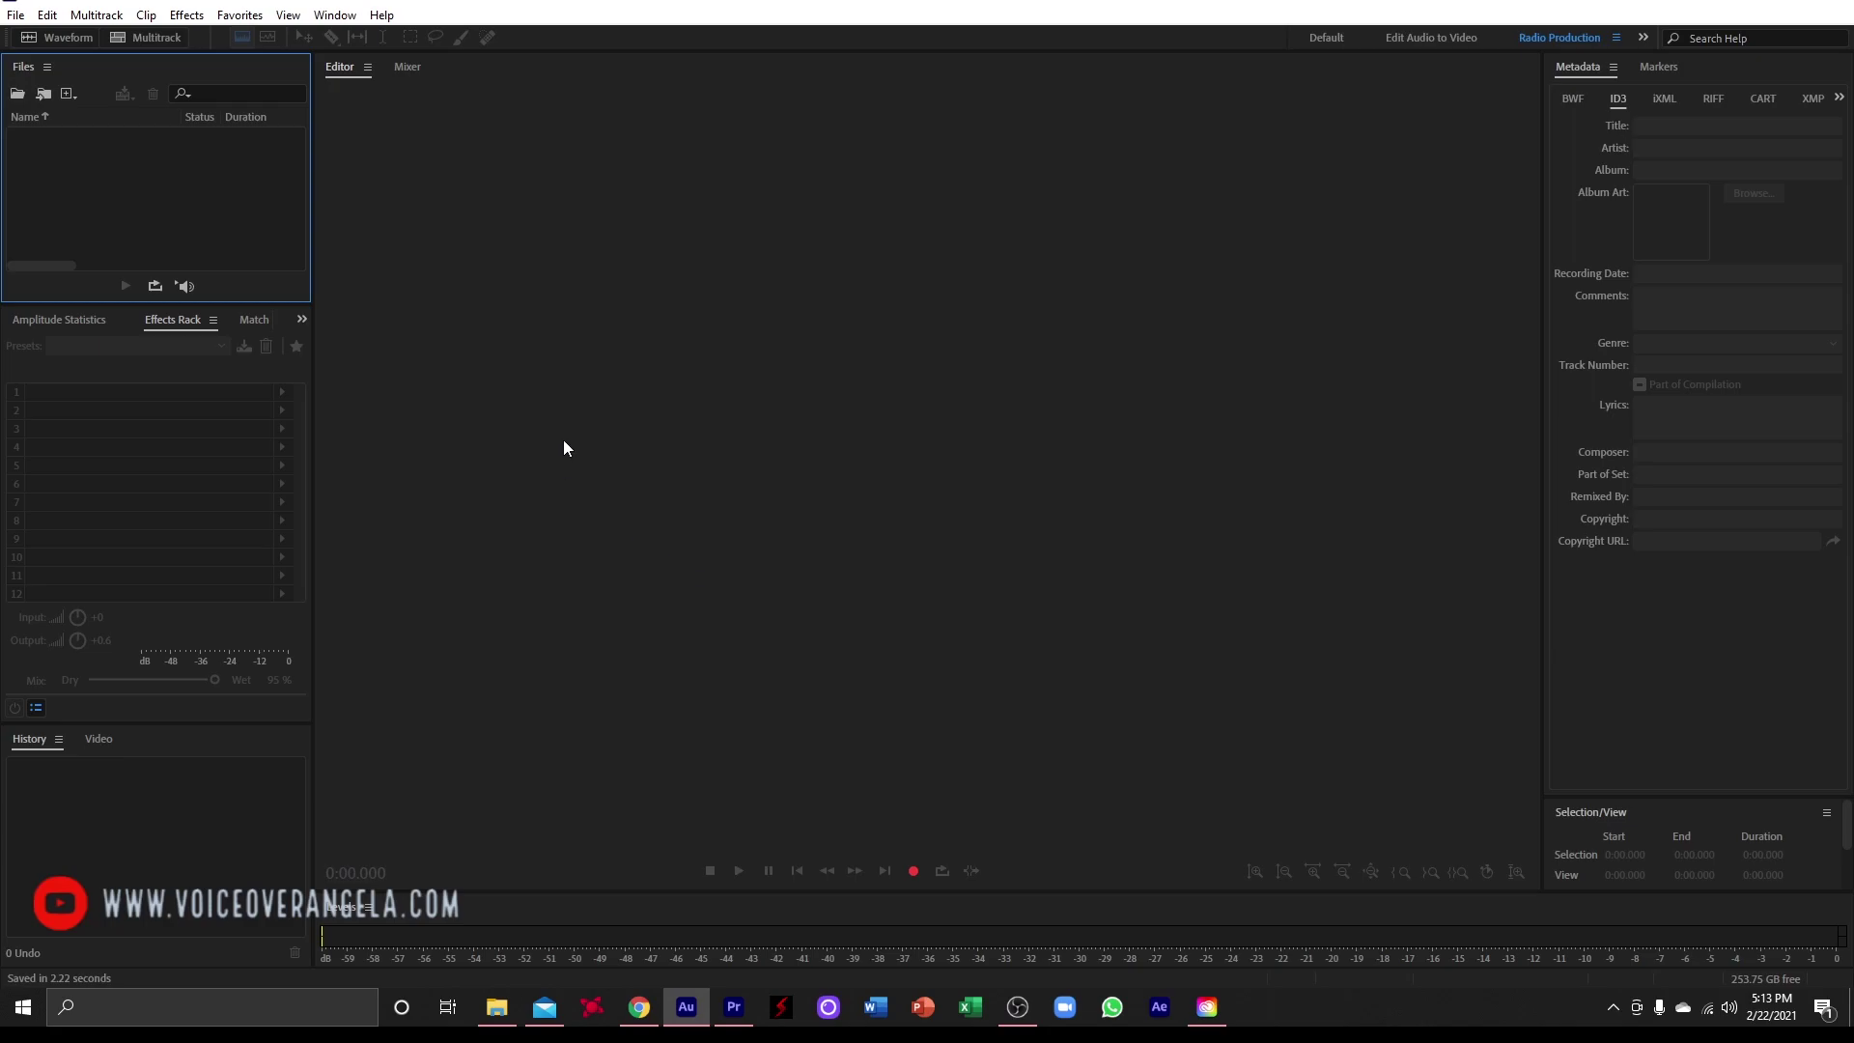
Step: Create a new mono audio file named demo at 48000 Hz, 32-bit float
click(15, 15)
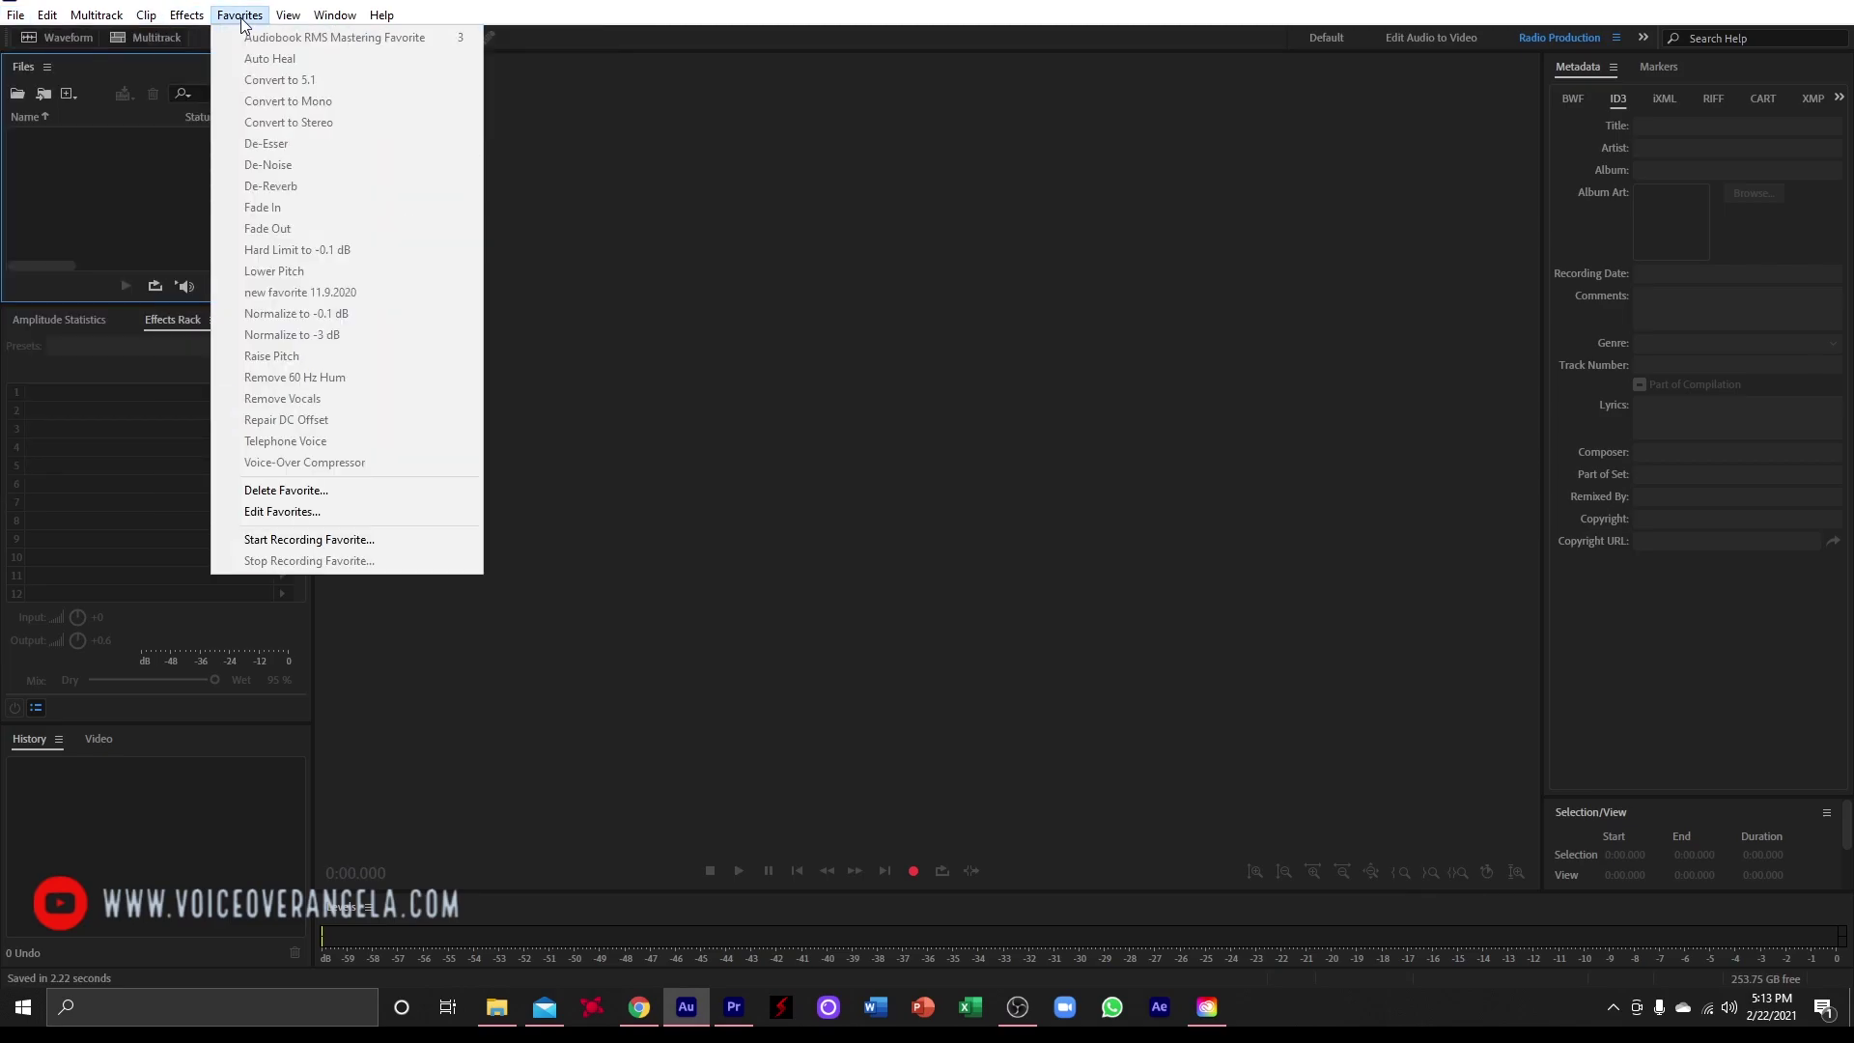
click(240, 15)
click(16, 15)
mouse_move(26, 38)
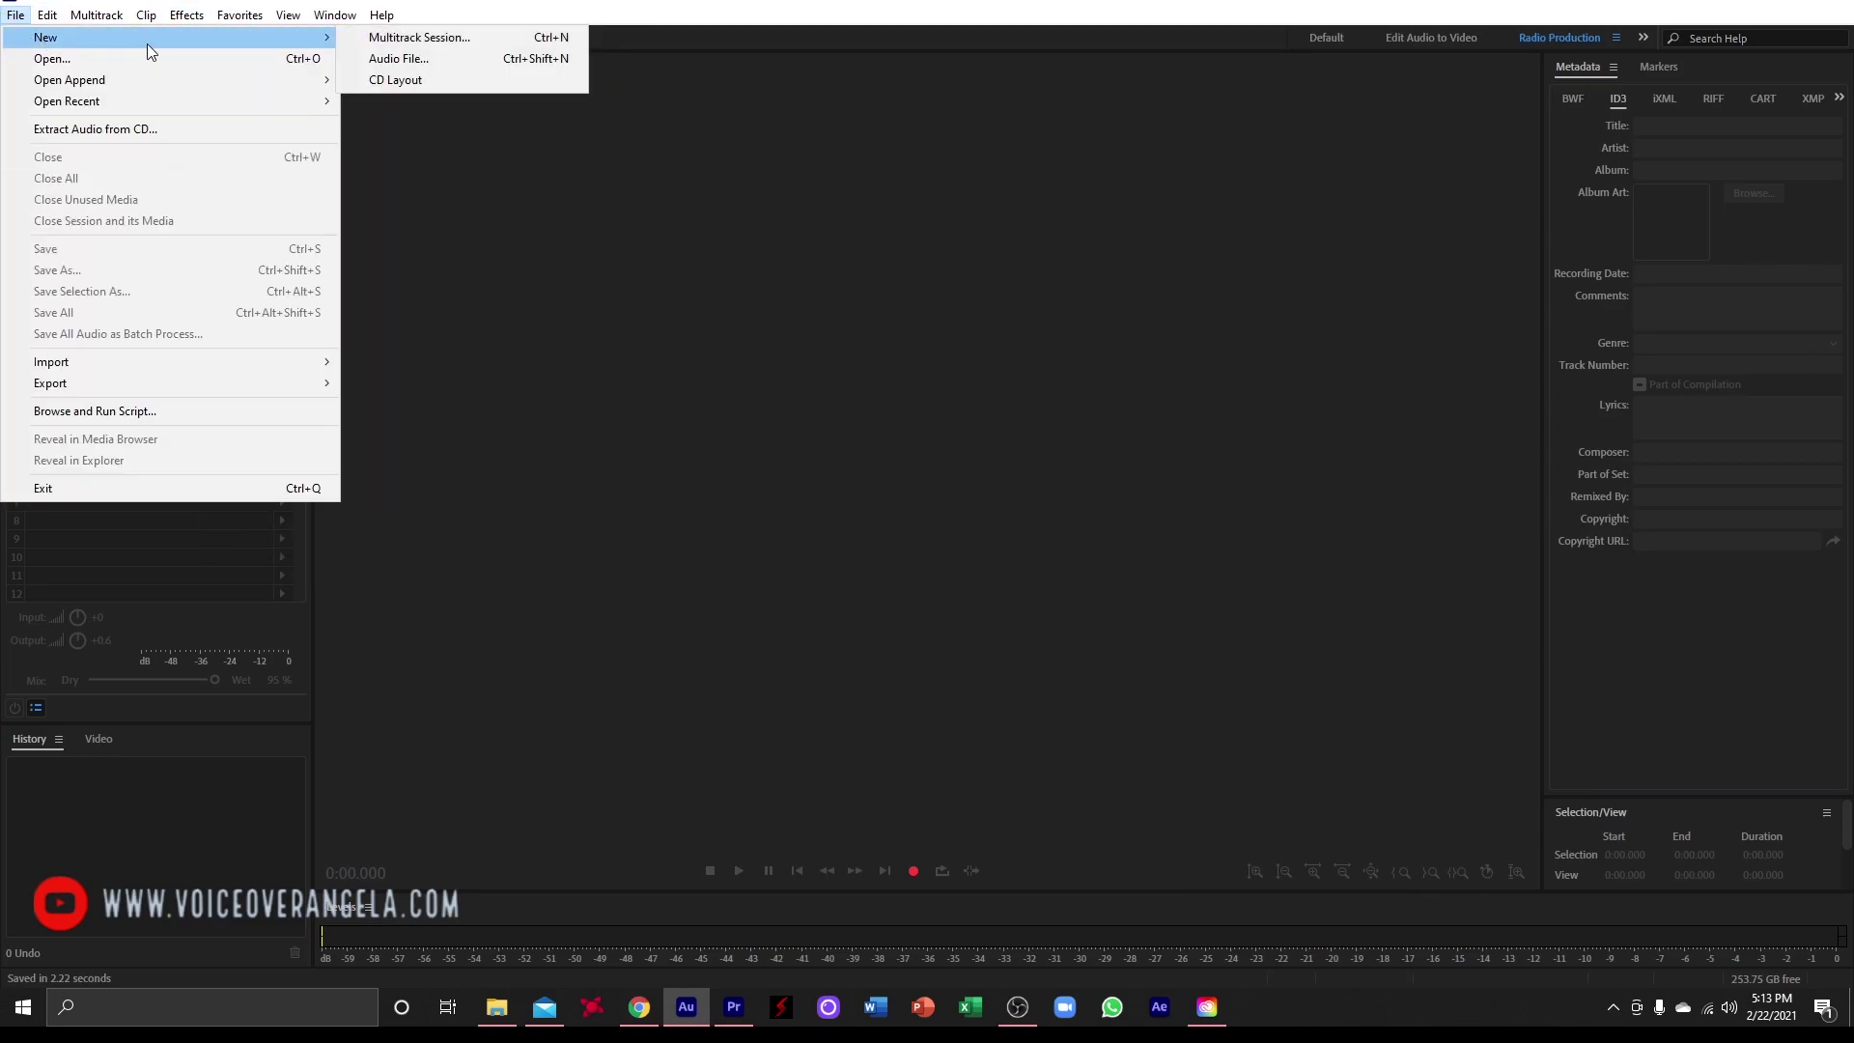
click(413, 60)
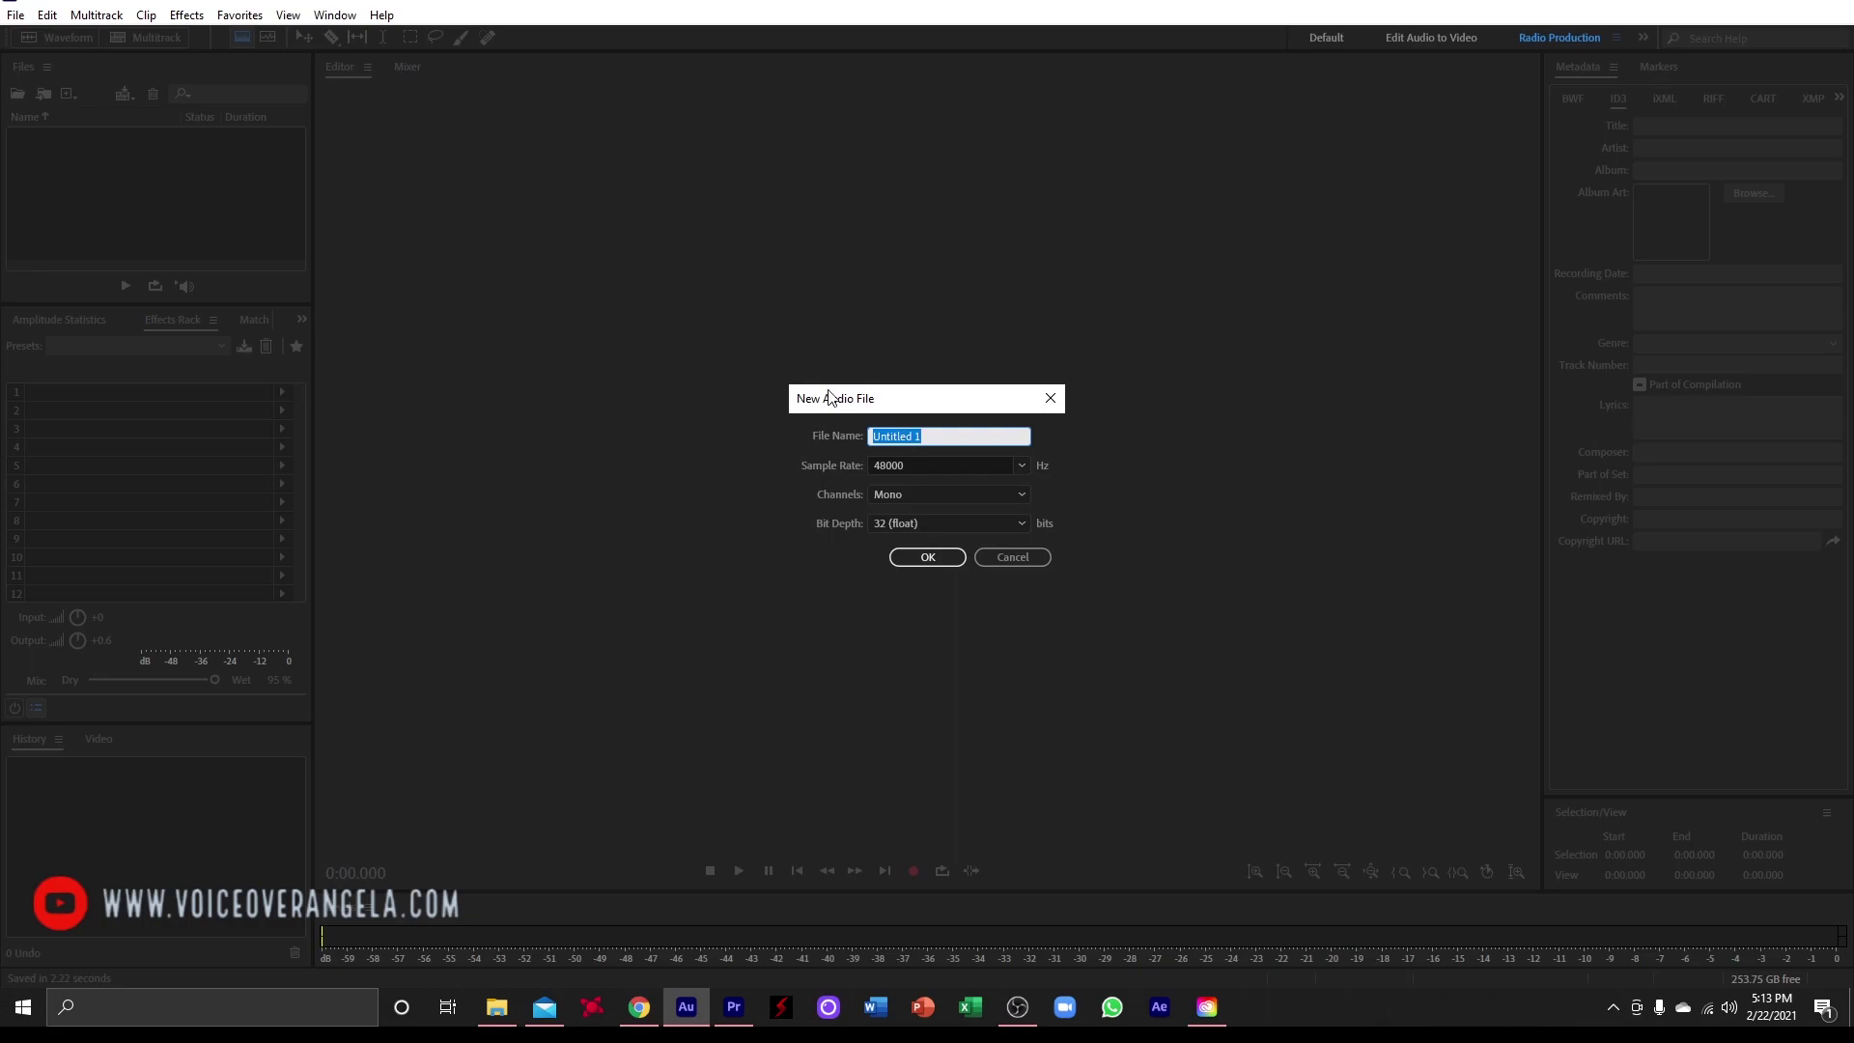
key(Return)
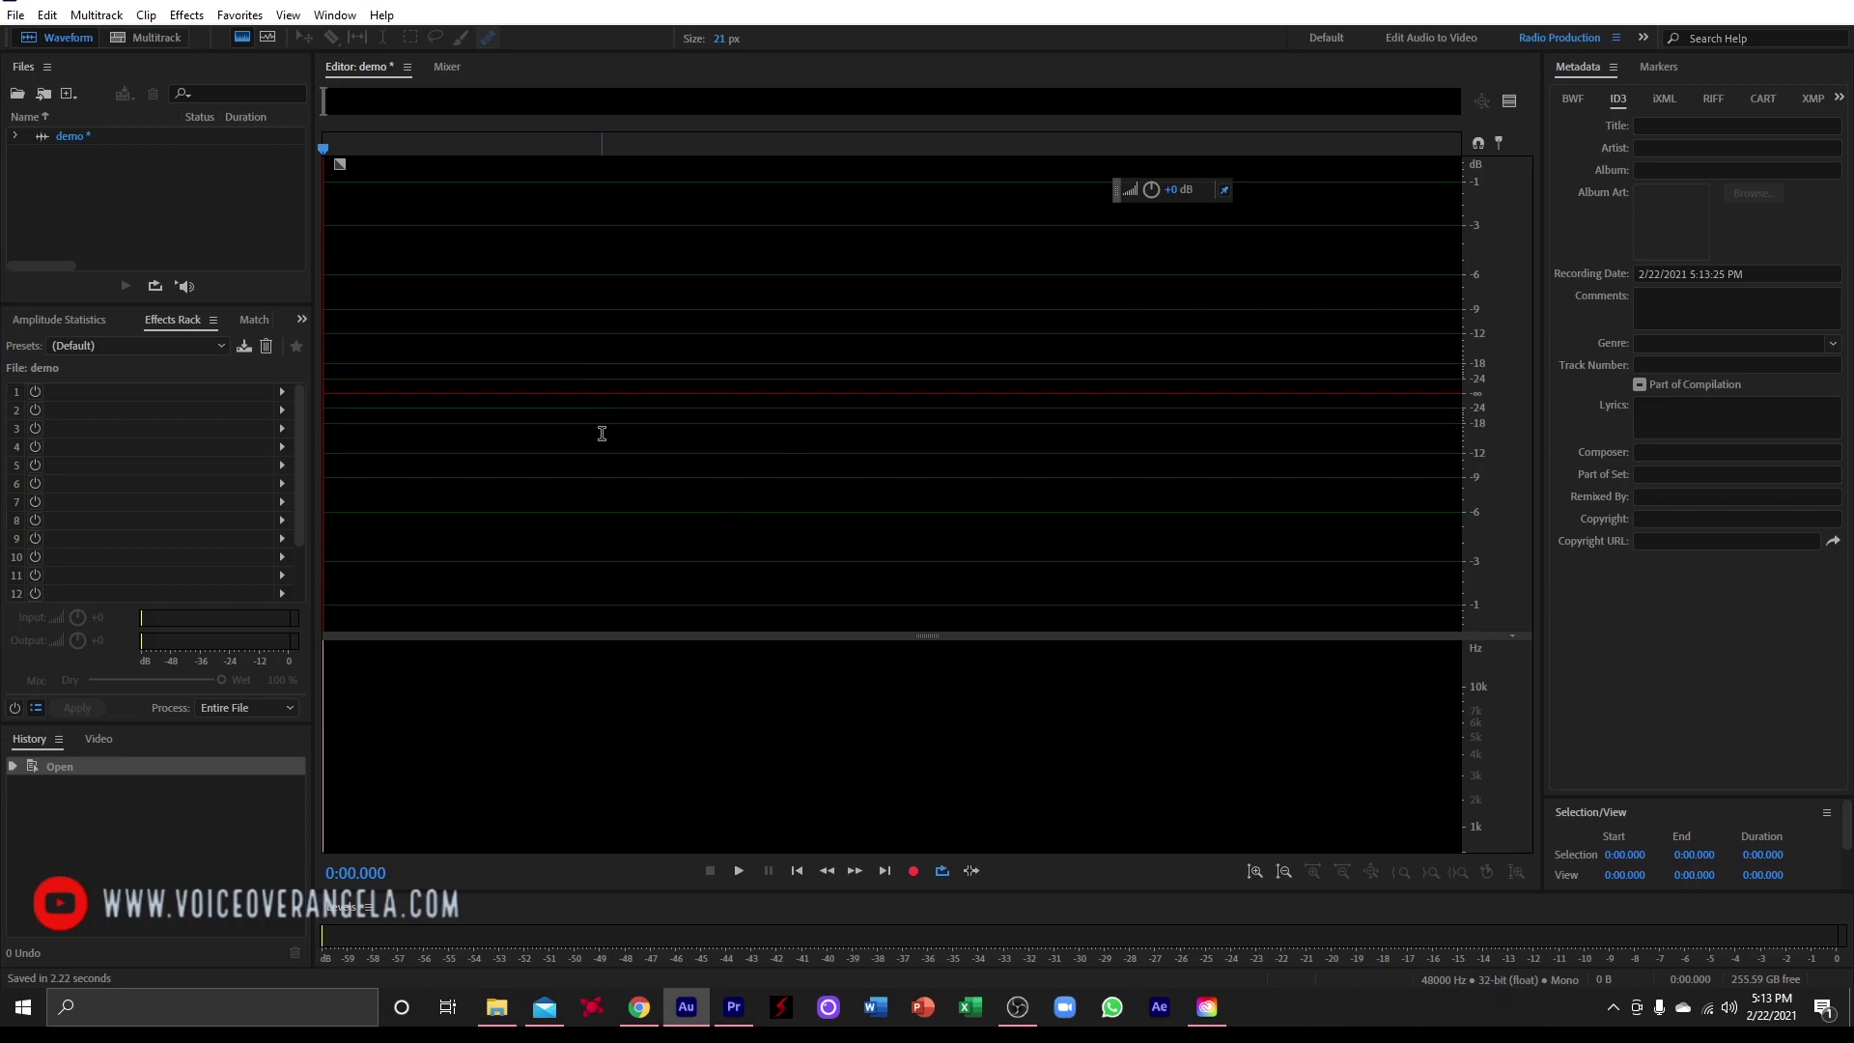
key(ctrl+shift+n)
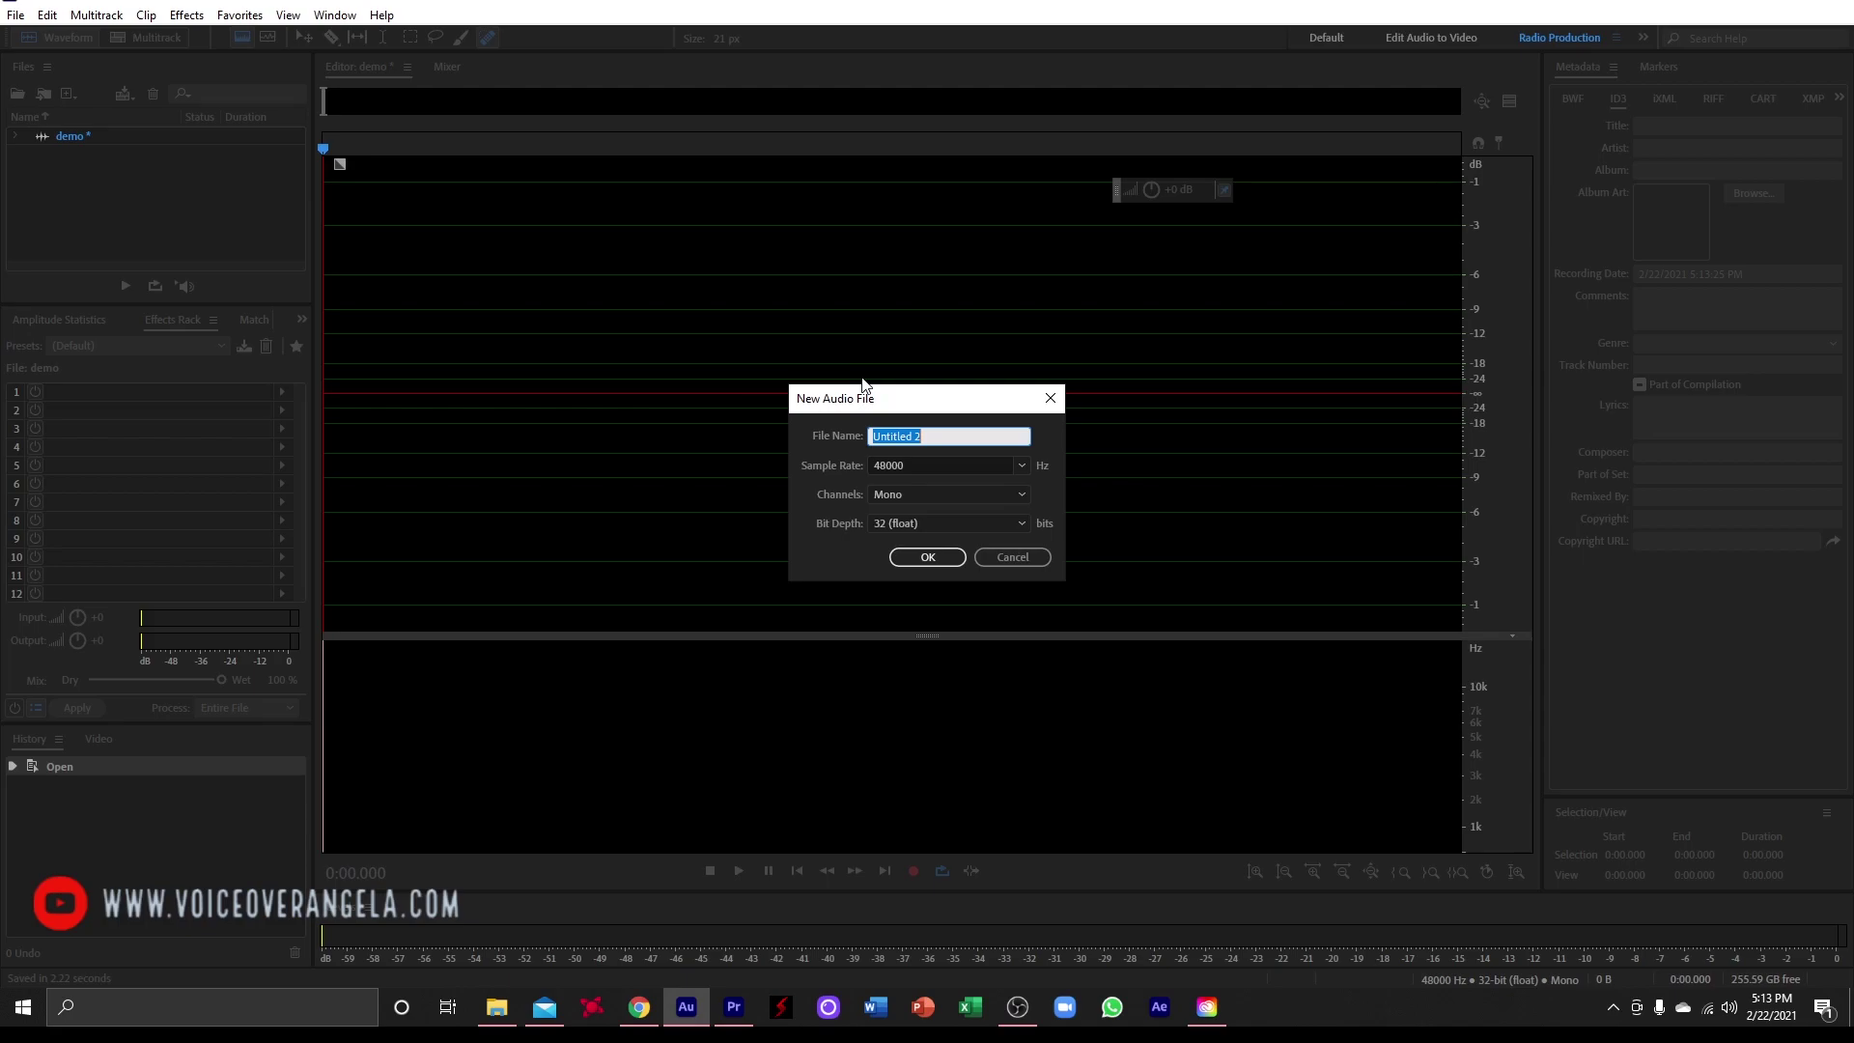
click(1050, 399)
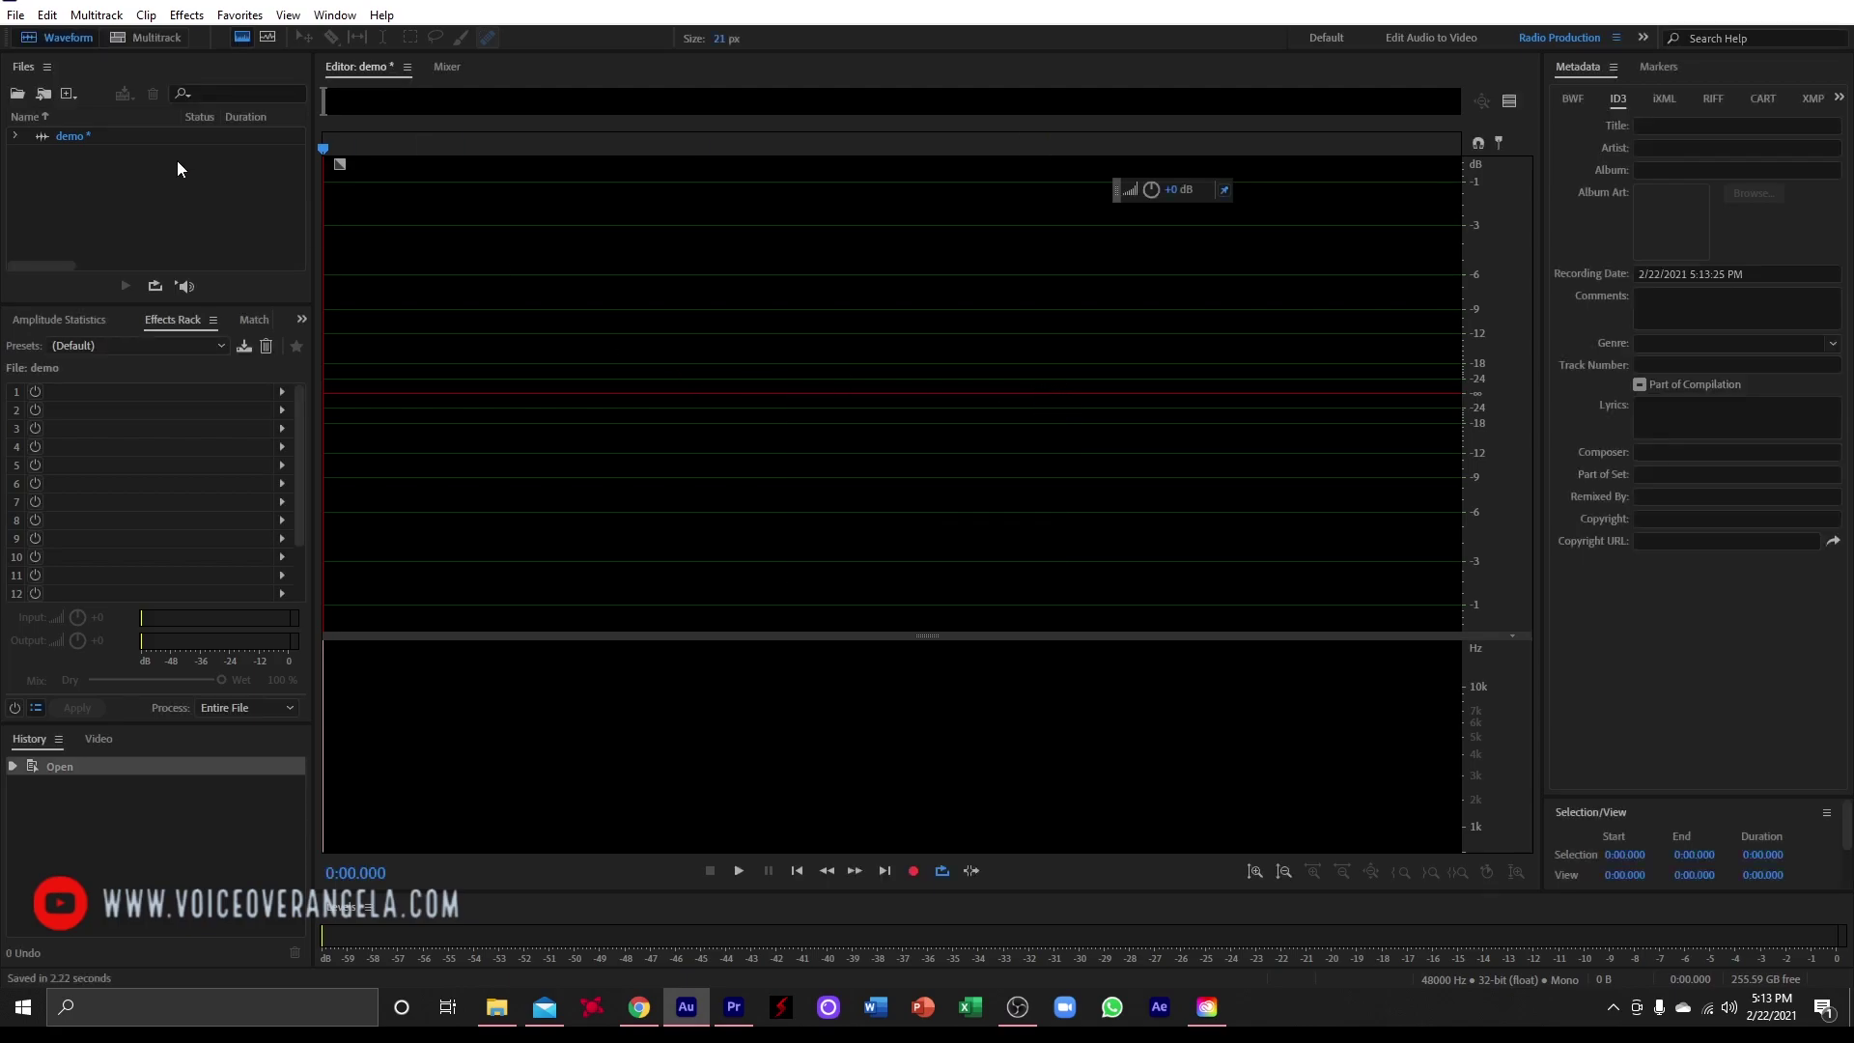
click(138, 142)
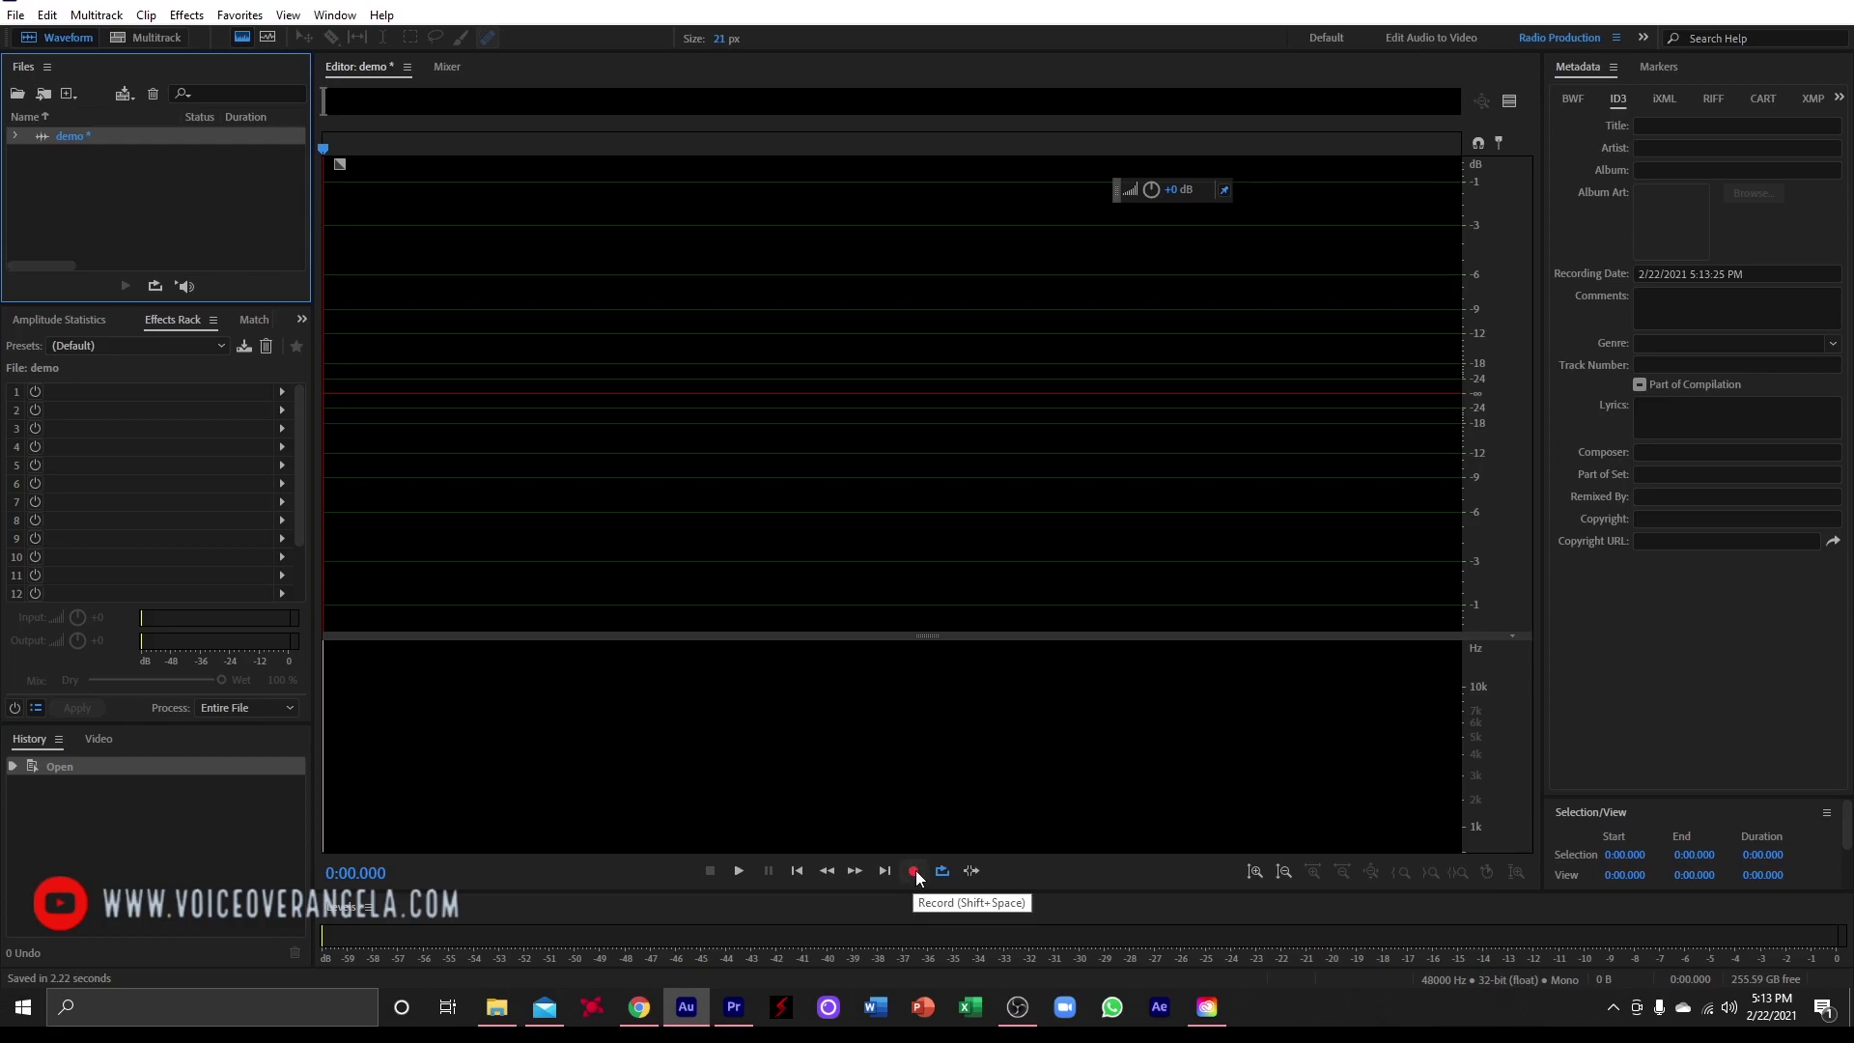
click(914, 872)
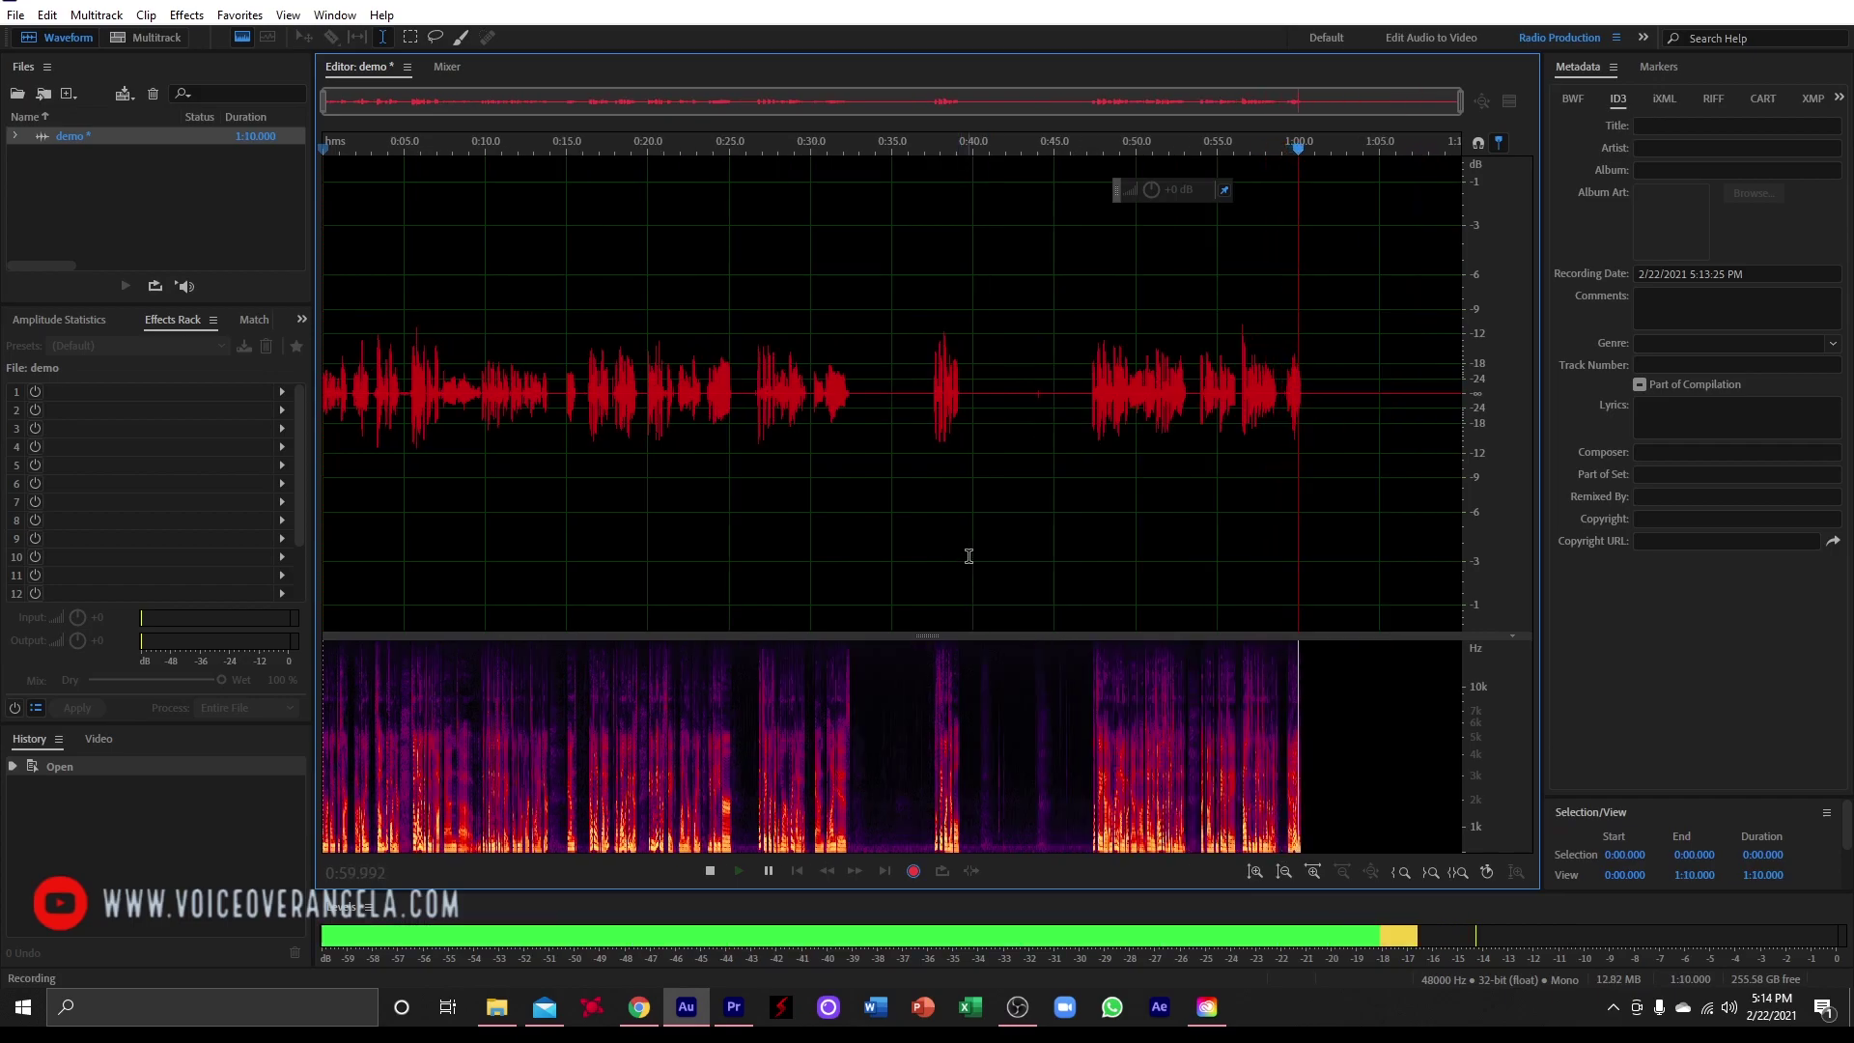
Step: Stop the voice-over recording, leaving a 1:02.933 take in demo
click(711, 870)
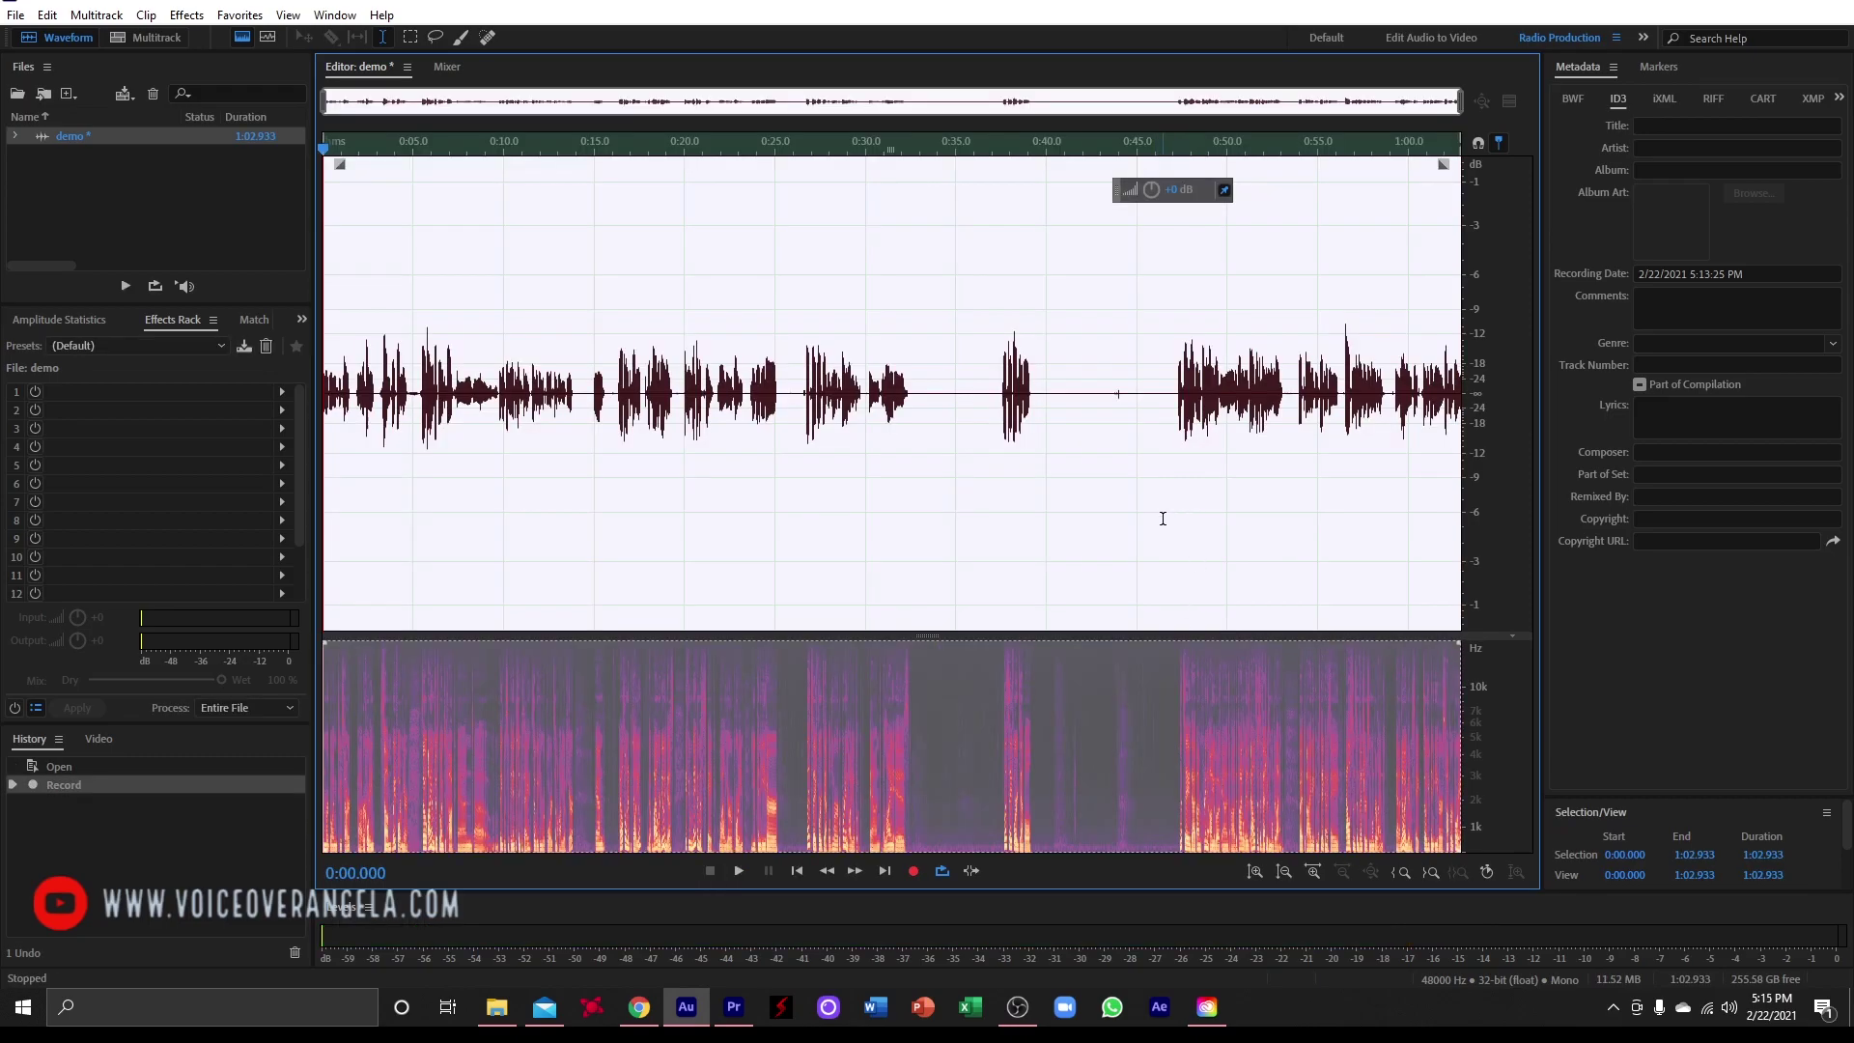
Step: Re-record the voice-over from 0:46.439
click(1162, 517)
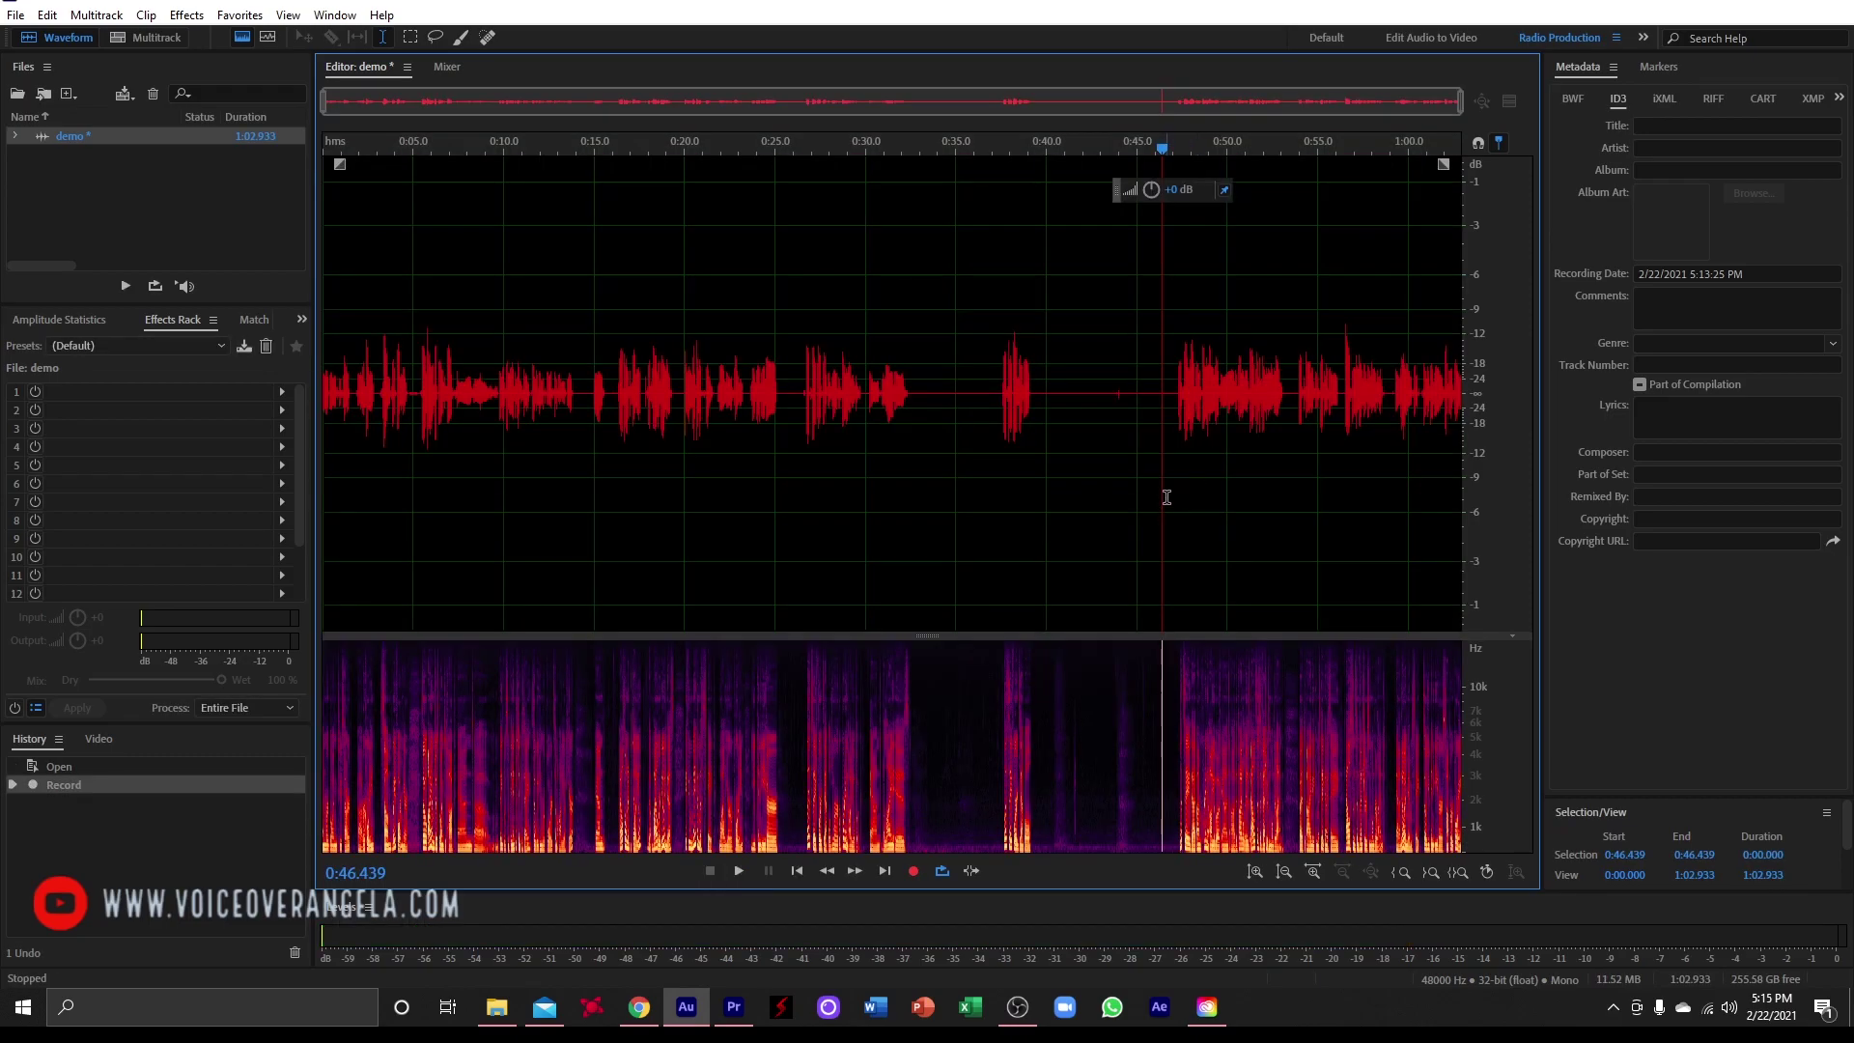
click(915, 871)
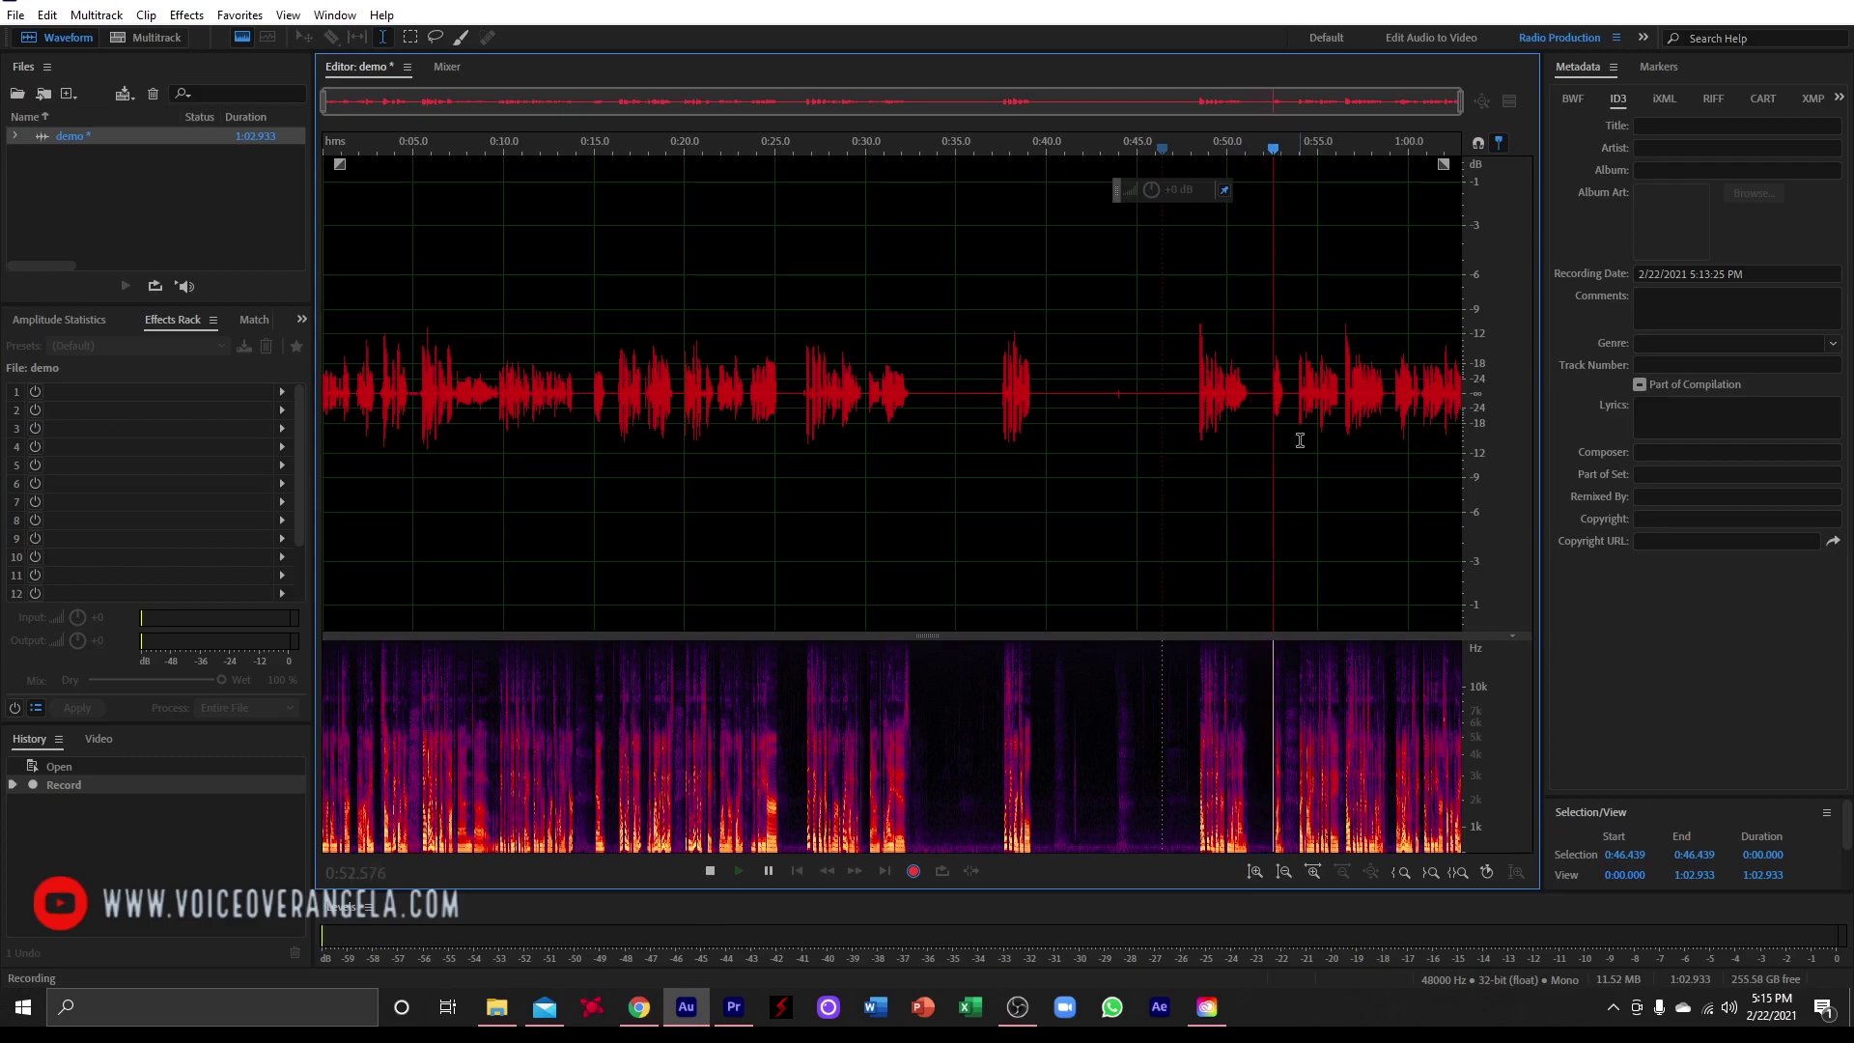
key(space)
Step: Delete the audio after 0:52.631 and resume recording from 0:51.872
drag(1275, 453, 1727, 371)
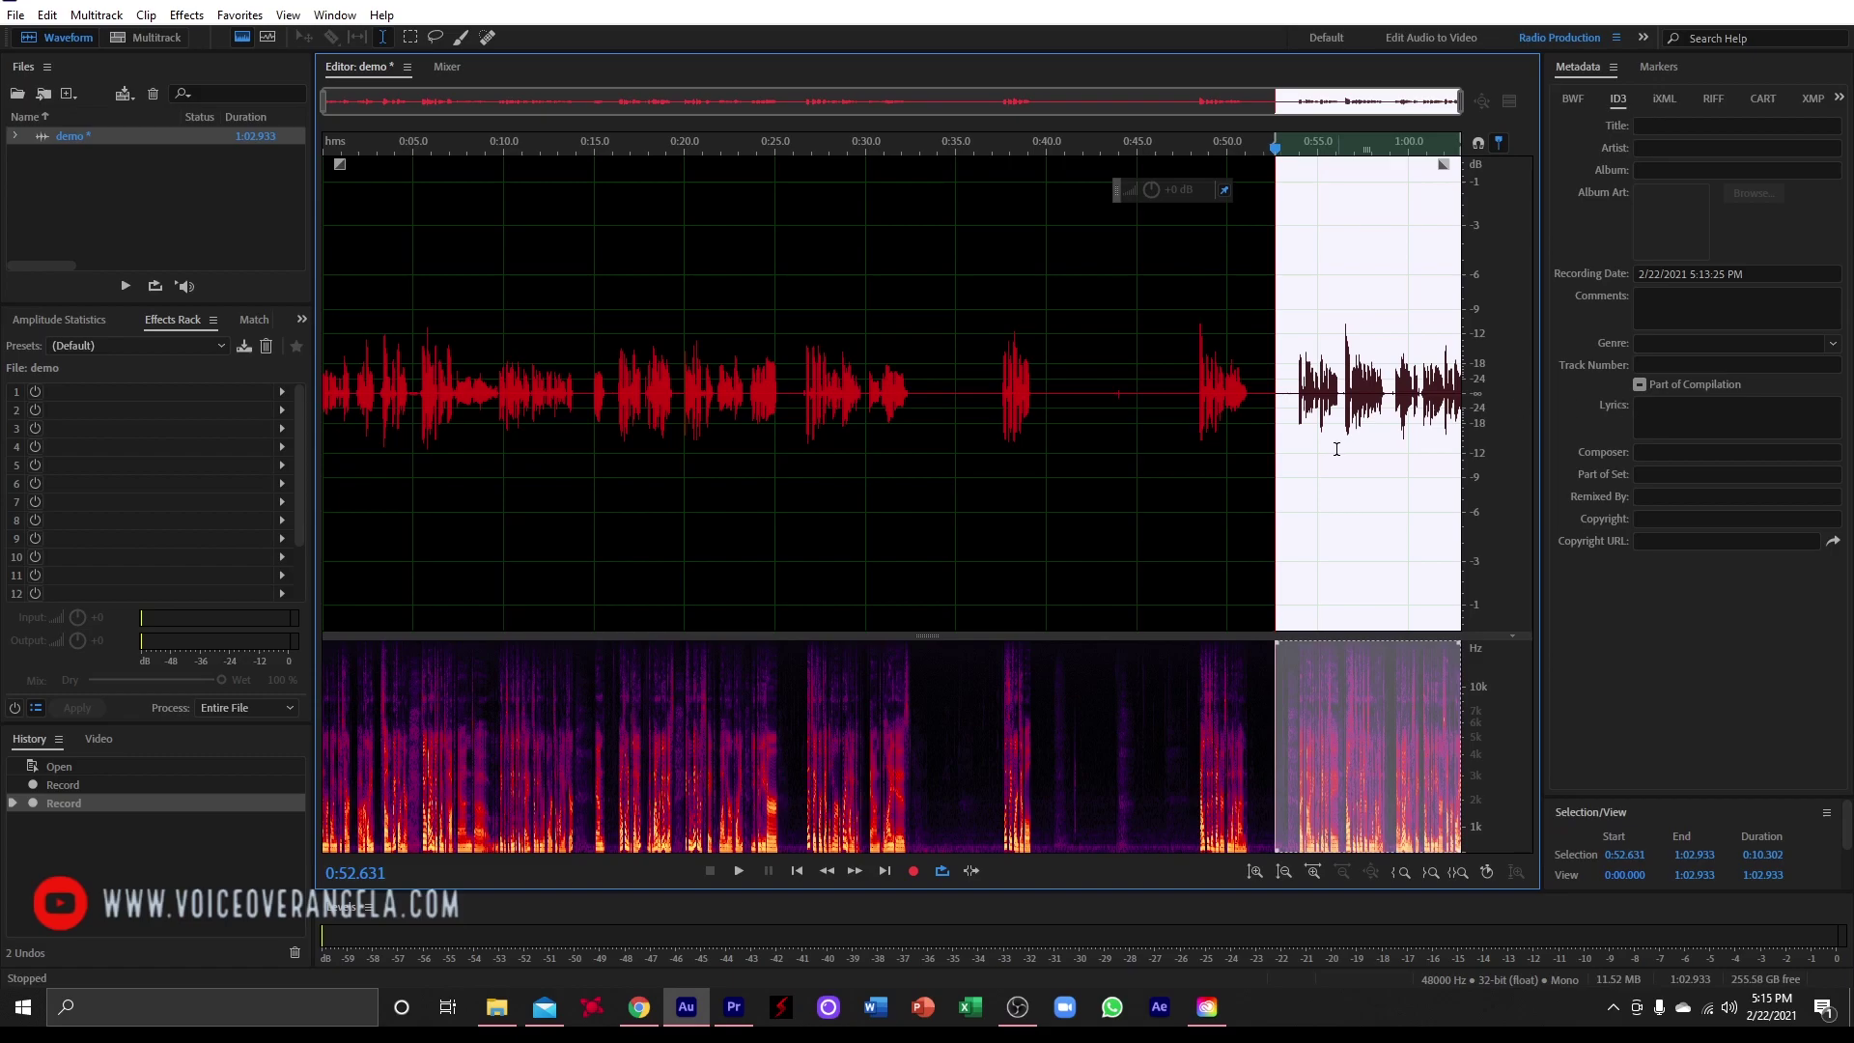
key(Delete)
click(1445, 353)
click(914, 871)
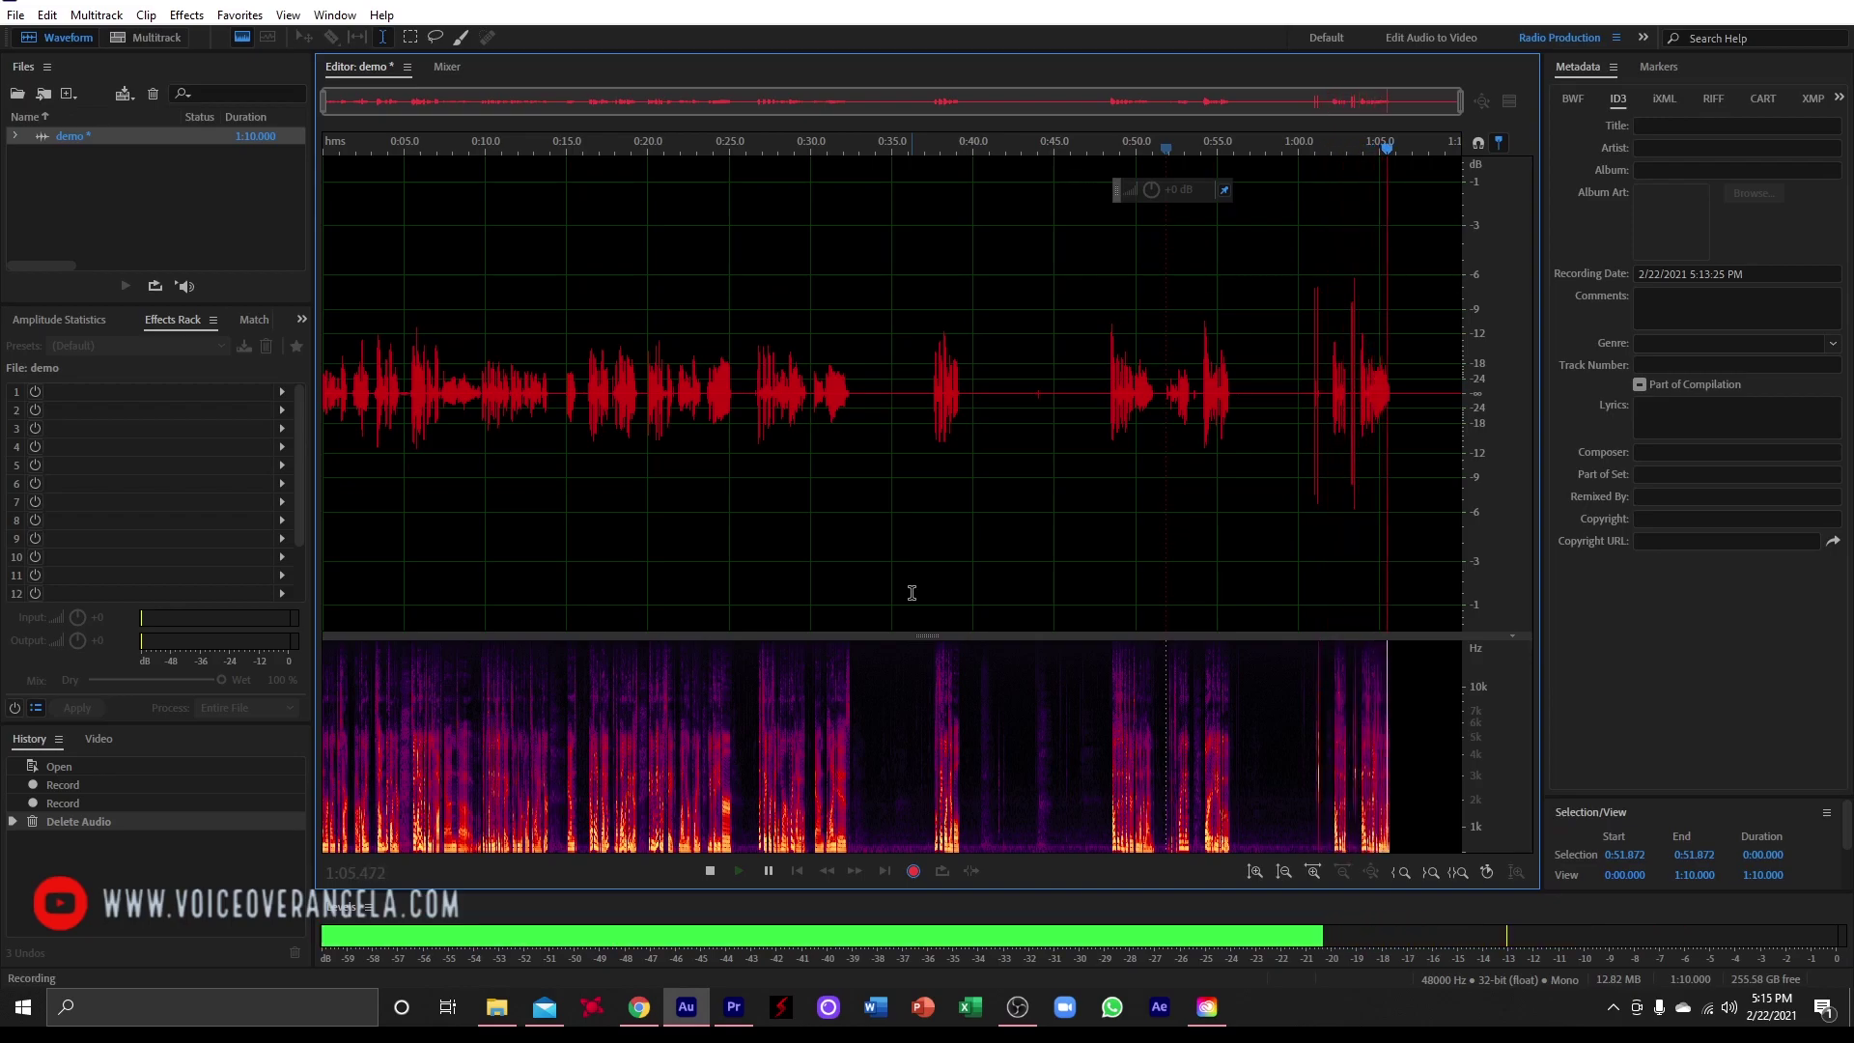
Step: Resume recording and select the spike from 1:00.647 to 1:01.429 to inspect it
click(710, 871)
key(shift+space)
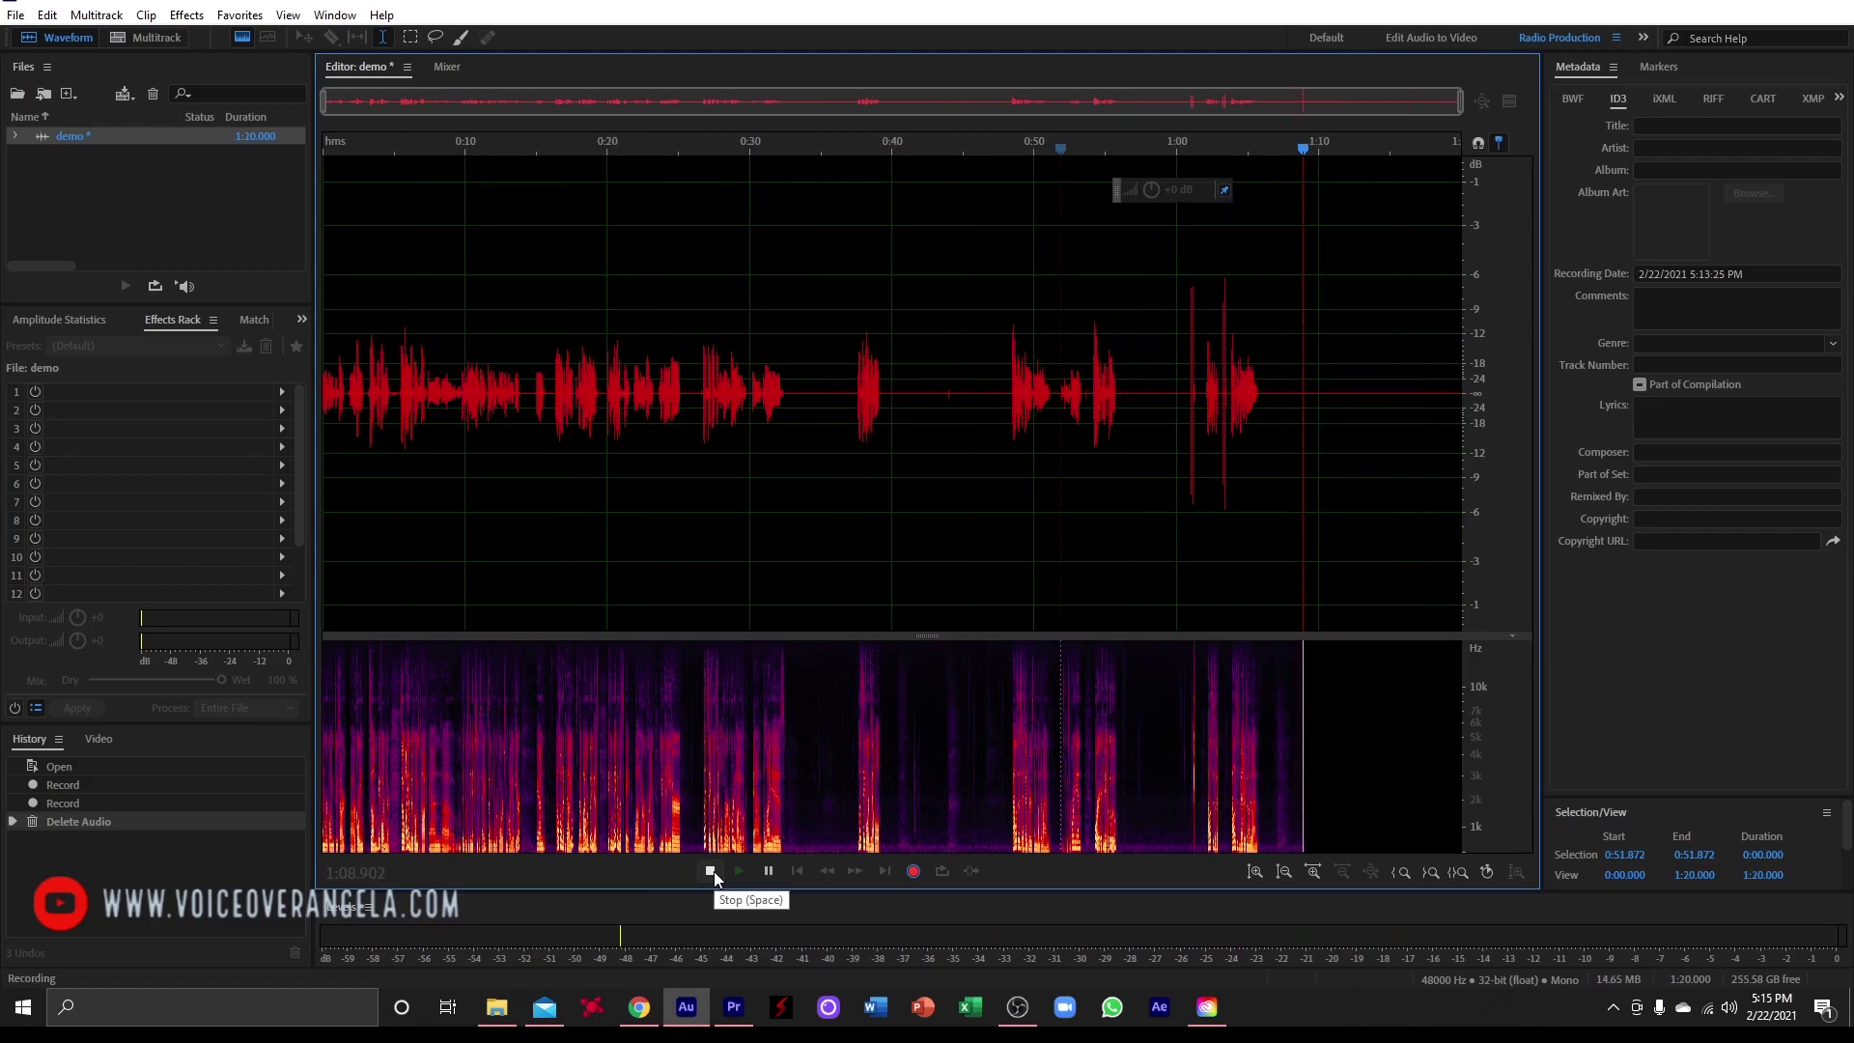
scroll(1245, 435, up, 4)
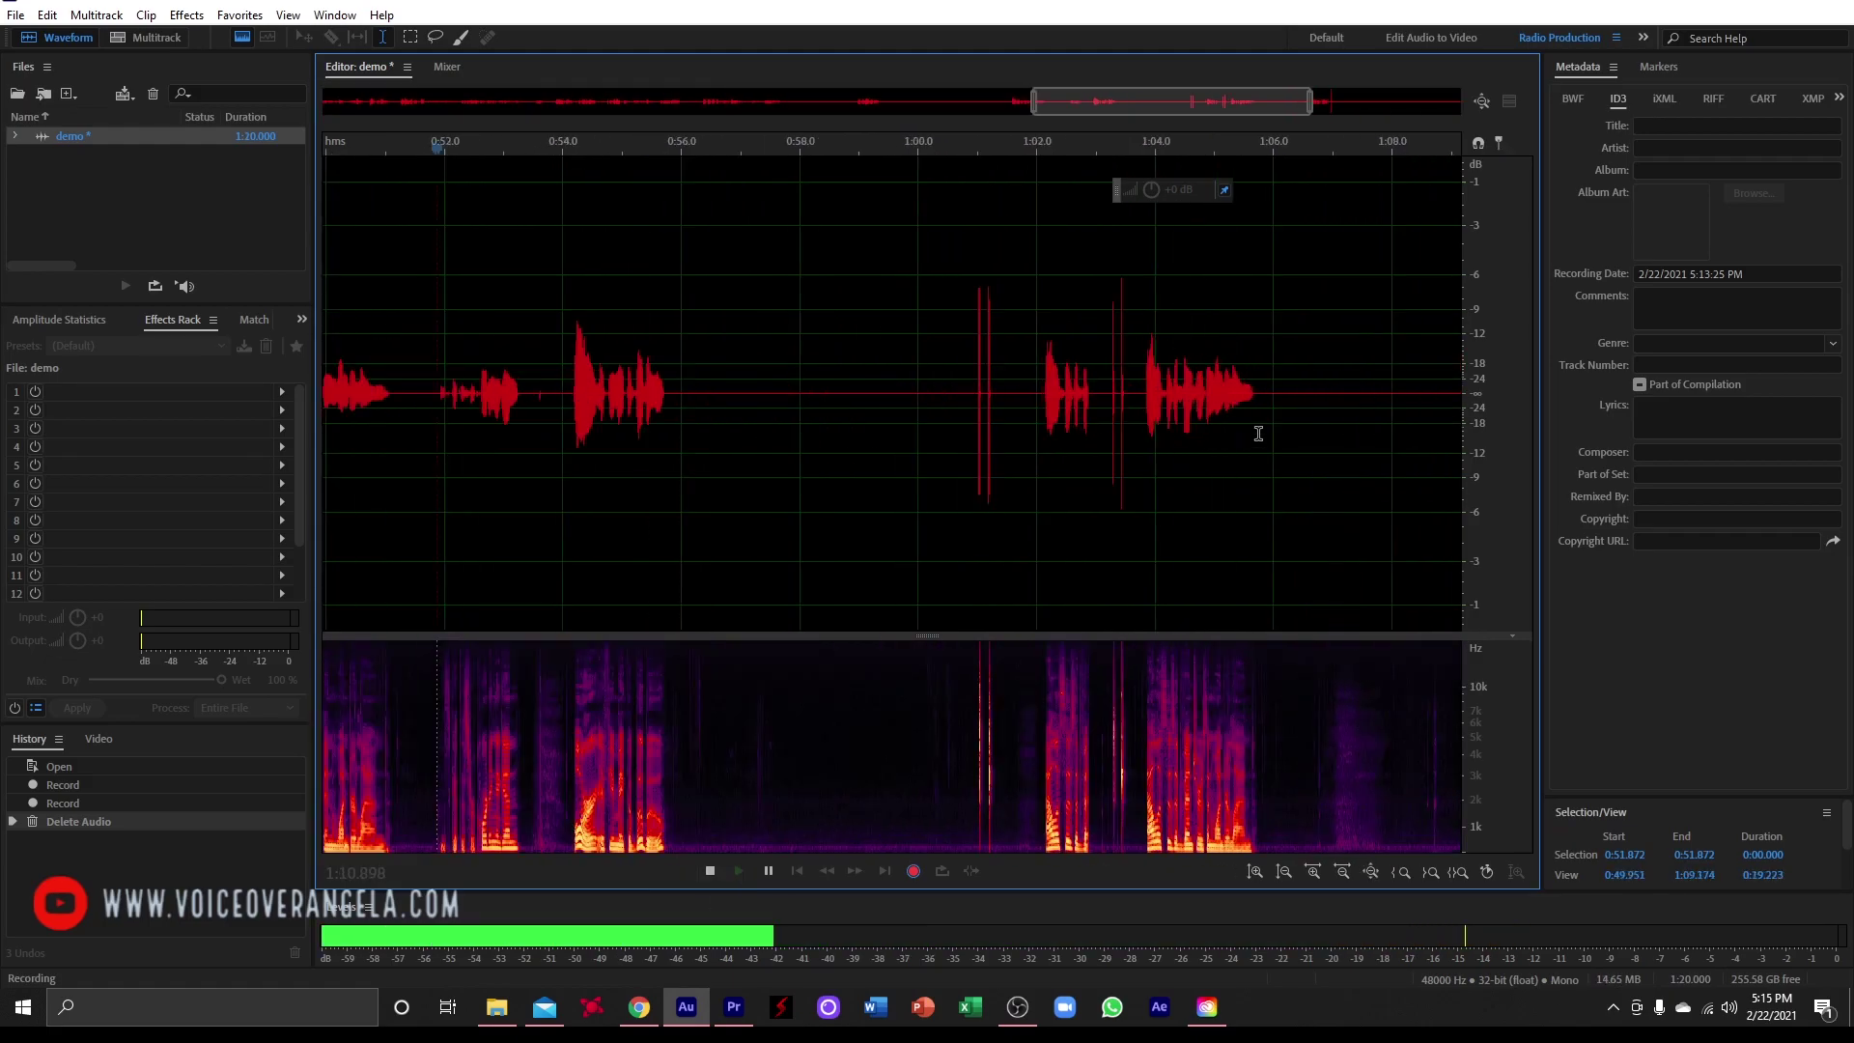
drag(964, 446, 1136, 445)
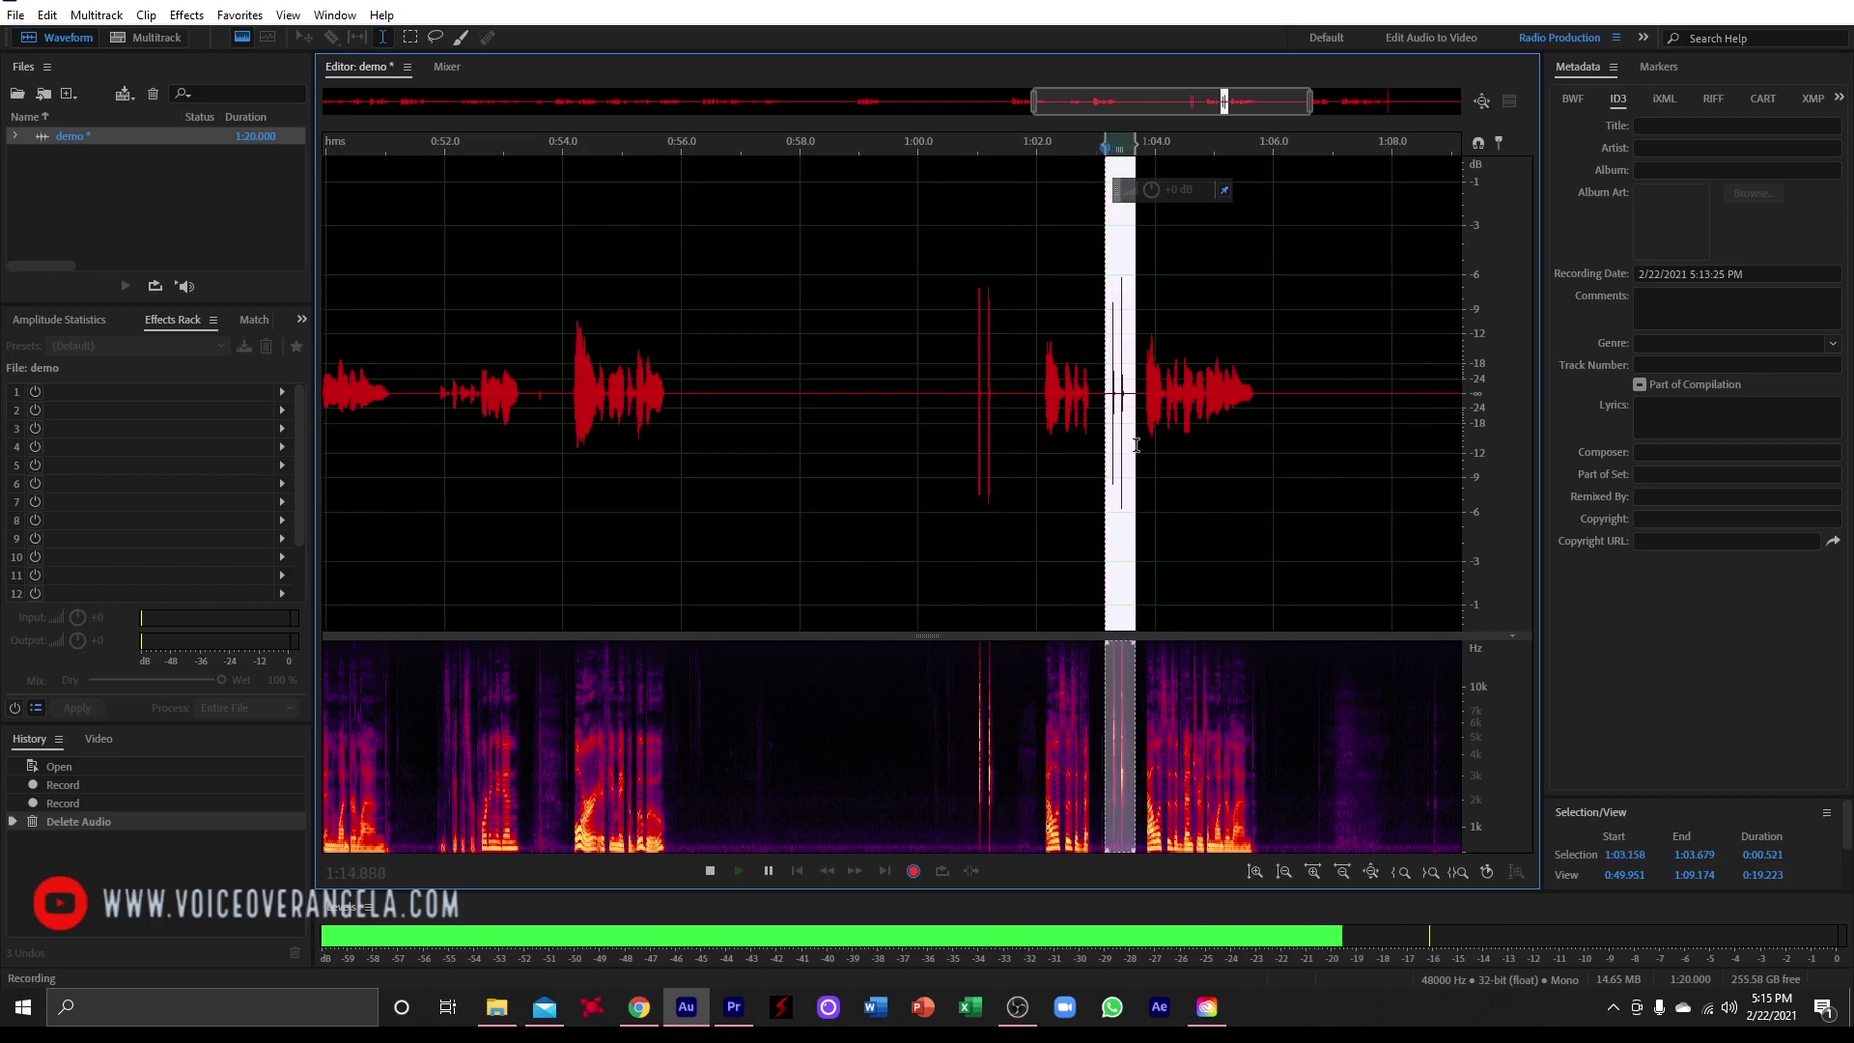
click(953, 475)
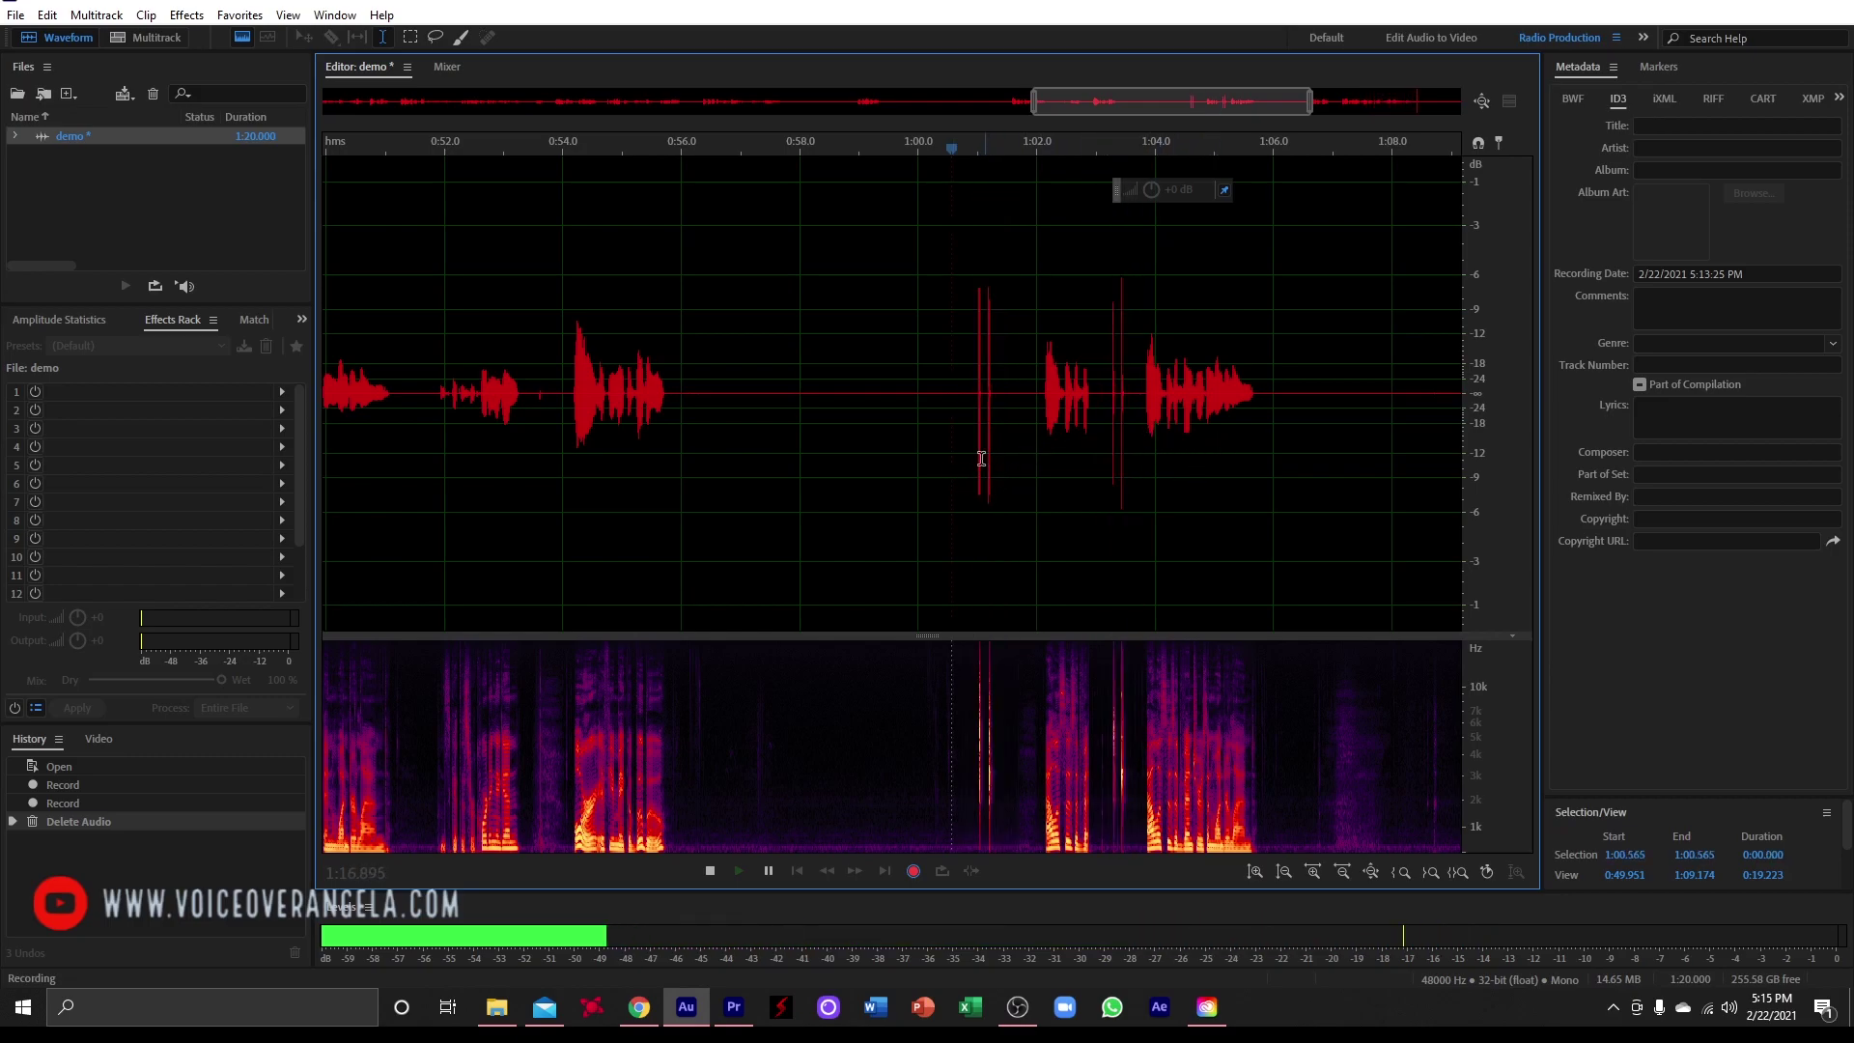
drag(956, 470, 1010, 467)
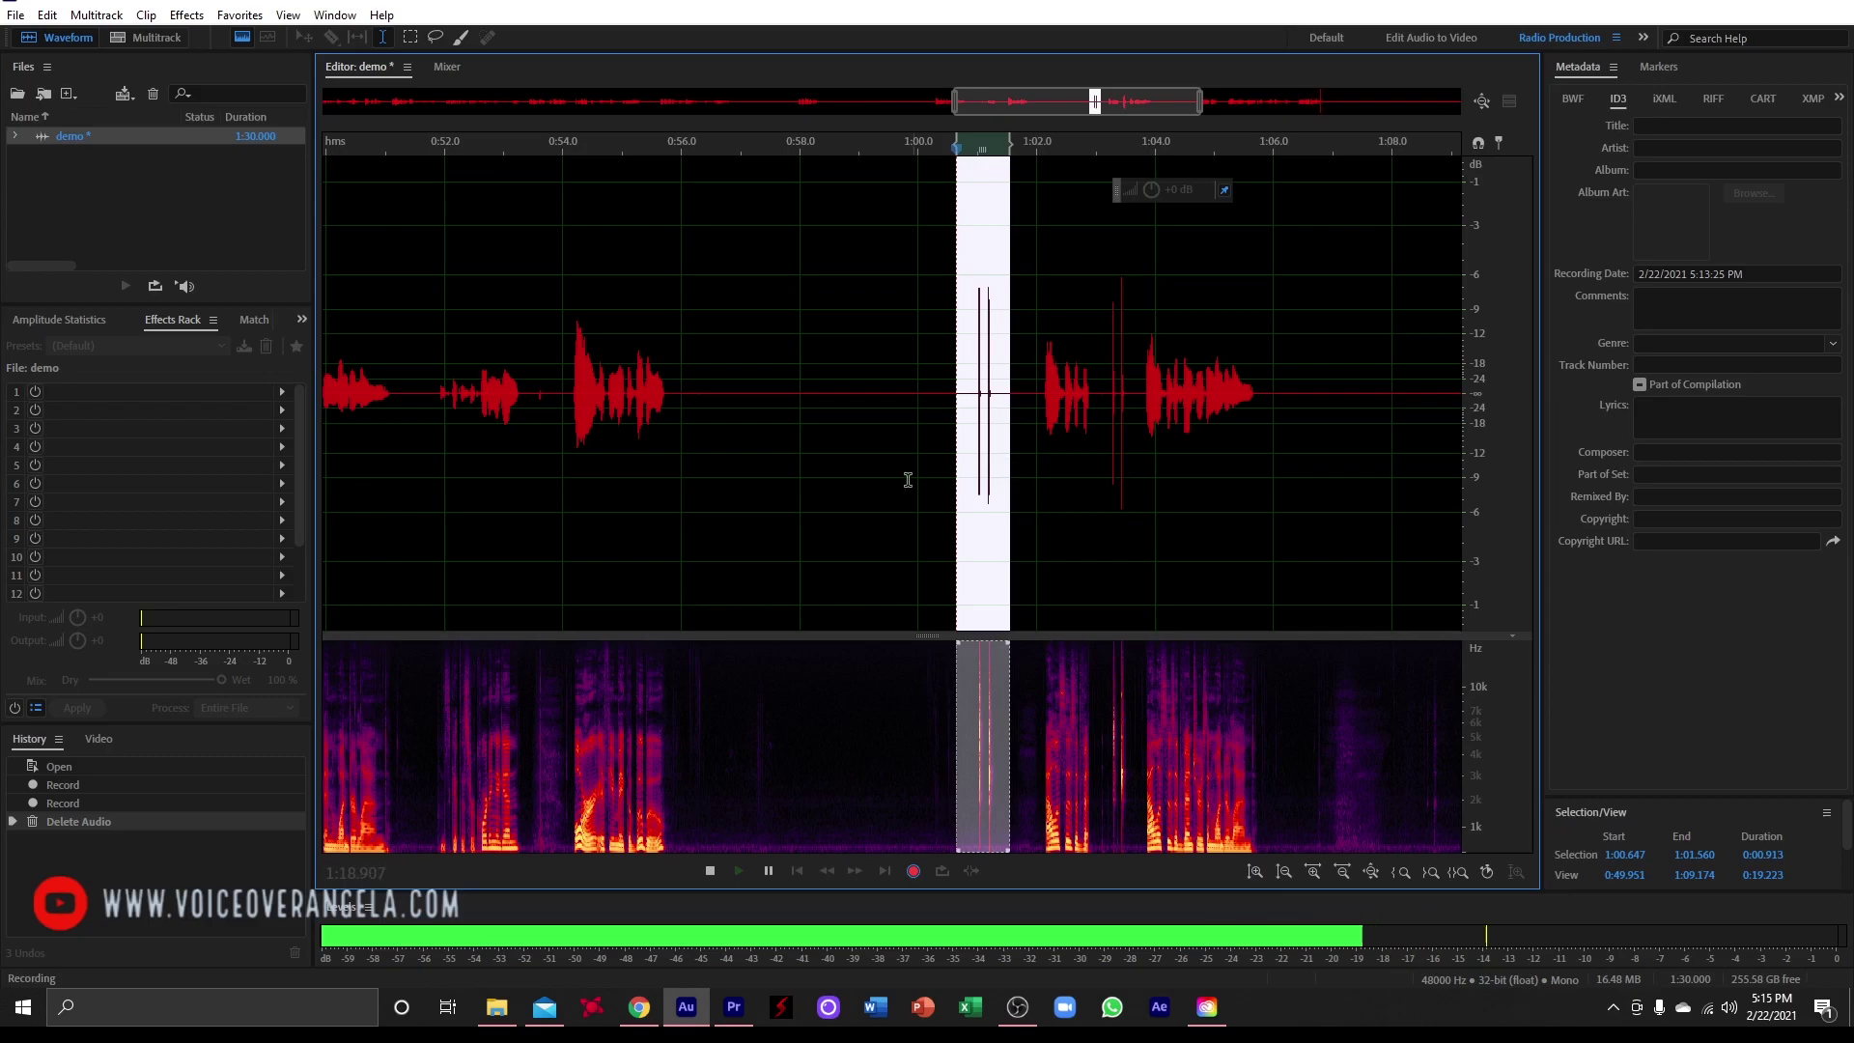
Step: Stop recording at 1:30.101 and place the playhead at 0:17.347
scroll(898, 473, down, 3)
scroll(1176, 432, down, 1)
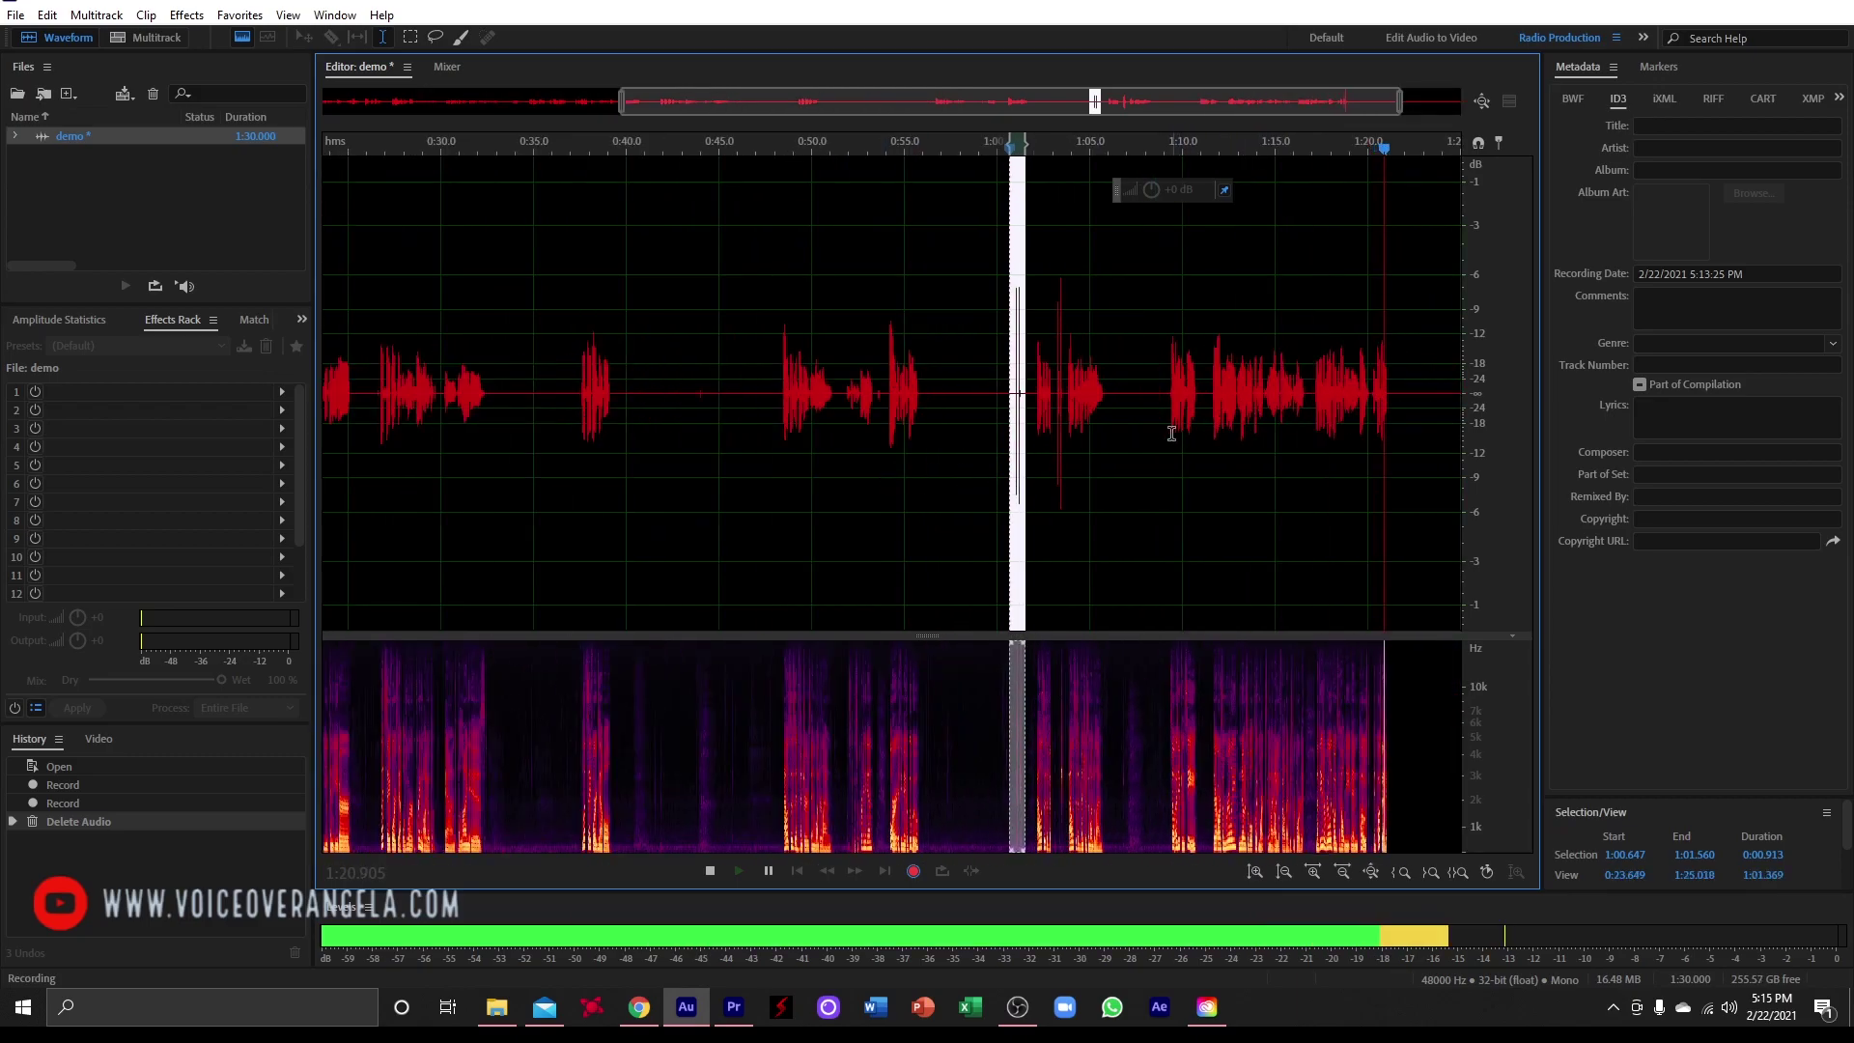
scroll(1174, 433, down, 2)
click(1175, 434)
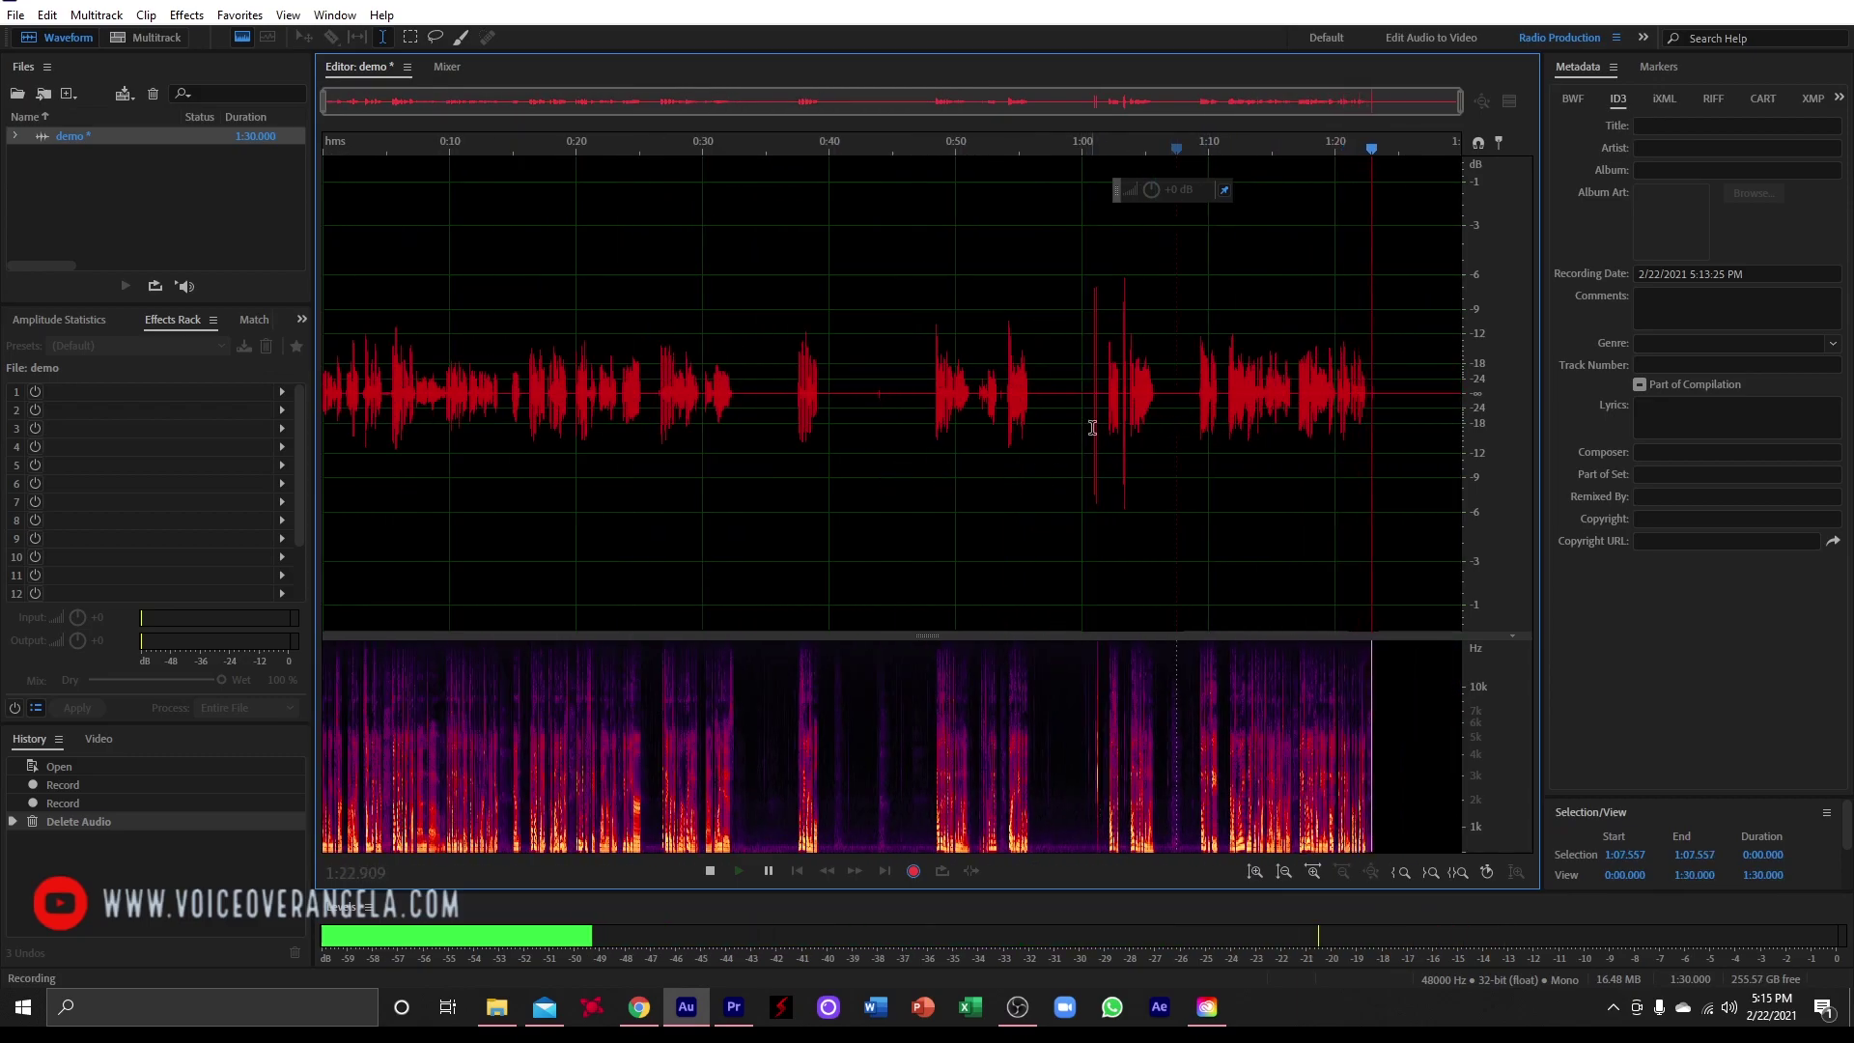
scroll(1111, 433, up, 4)
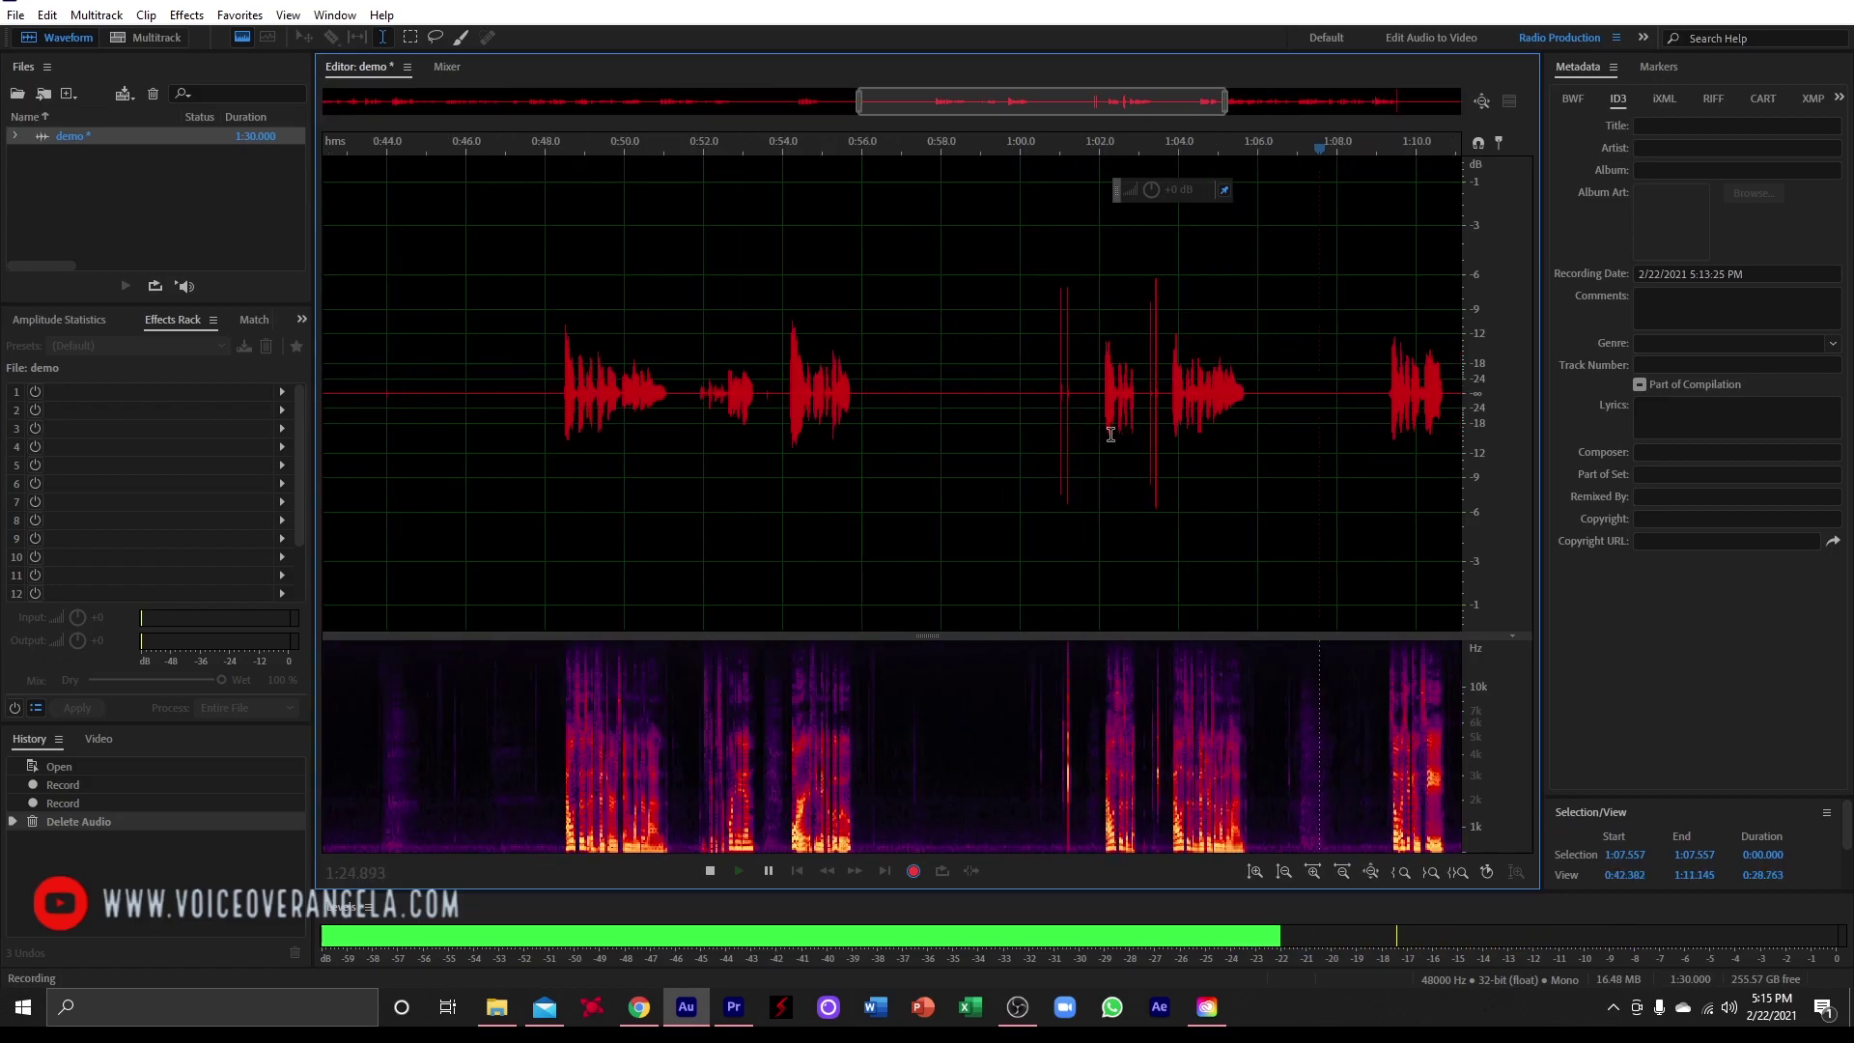
scroll(1110, 434, down, 3)
key(space)
click(542, 455)
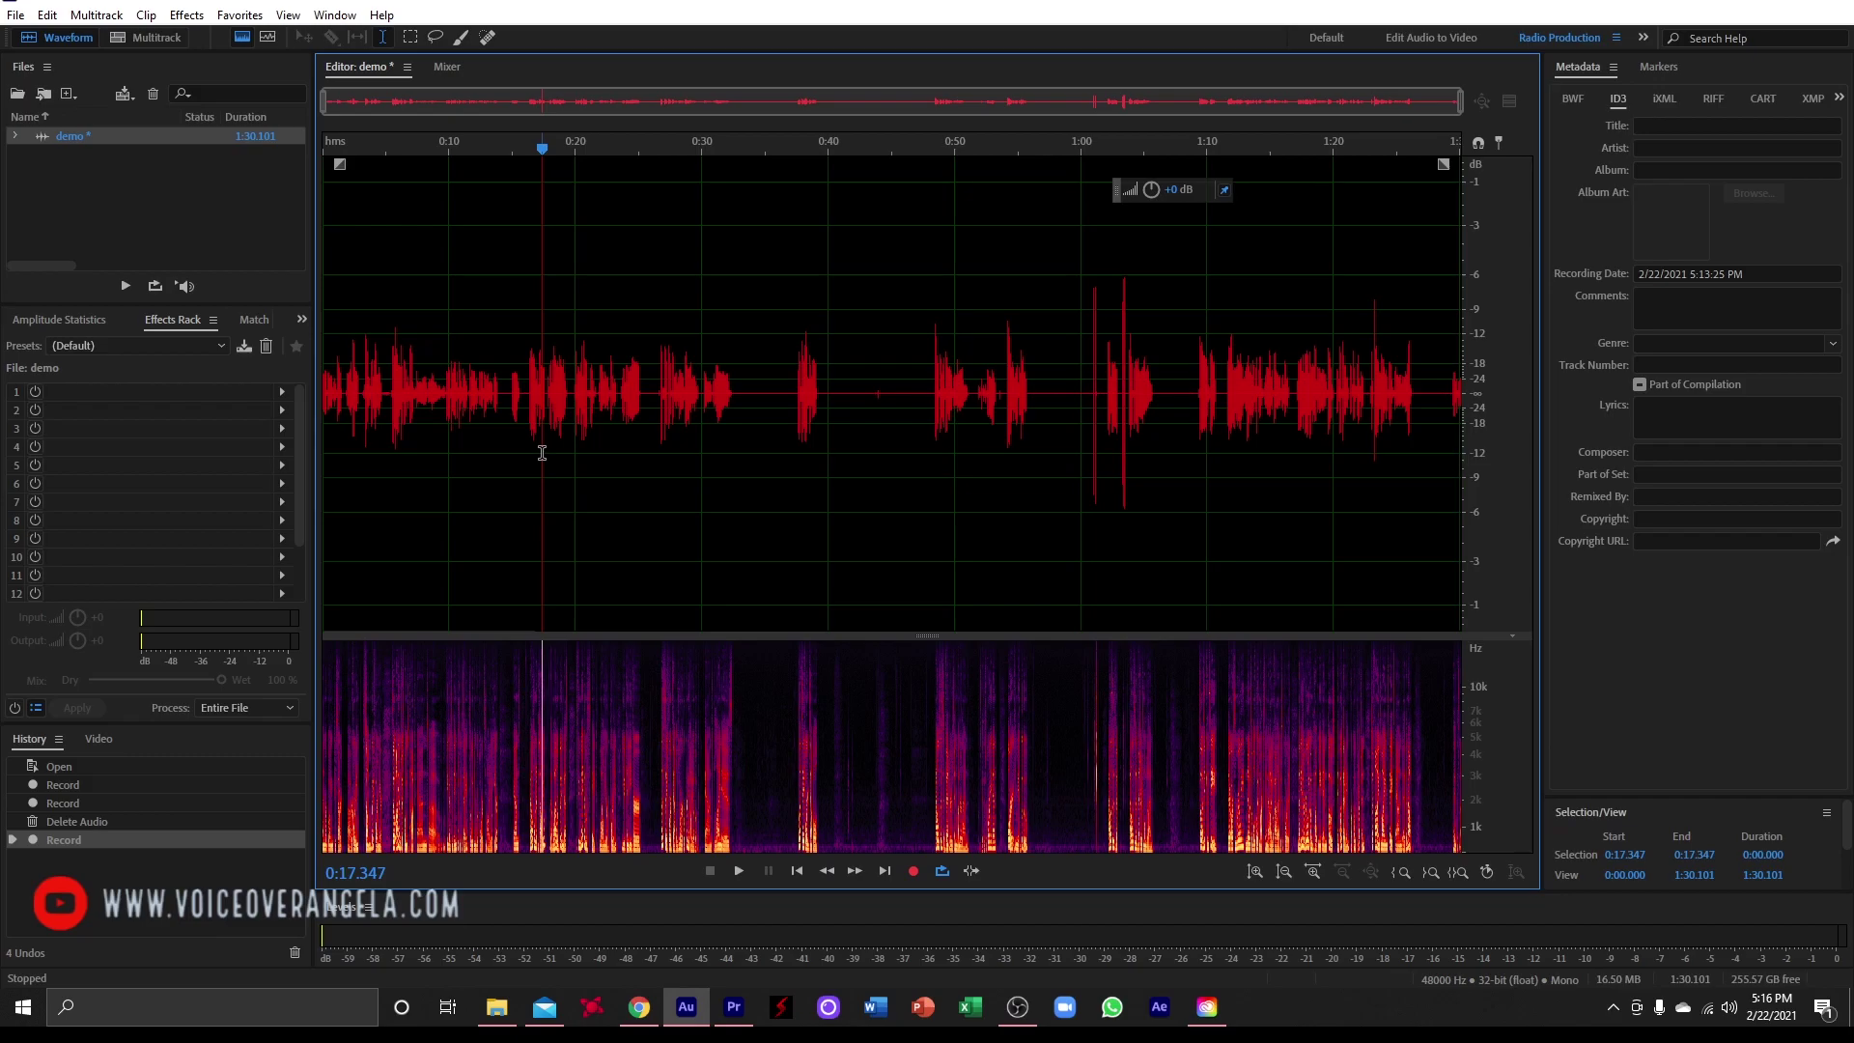
Step: Load the Voice Over effects rack preset and apply it to the entire file
click(224, 345)
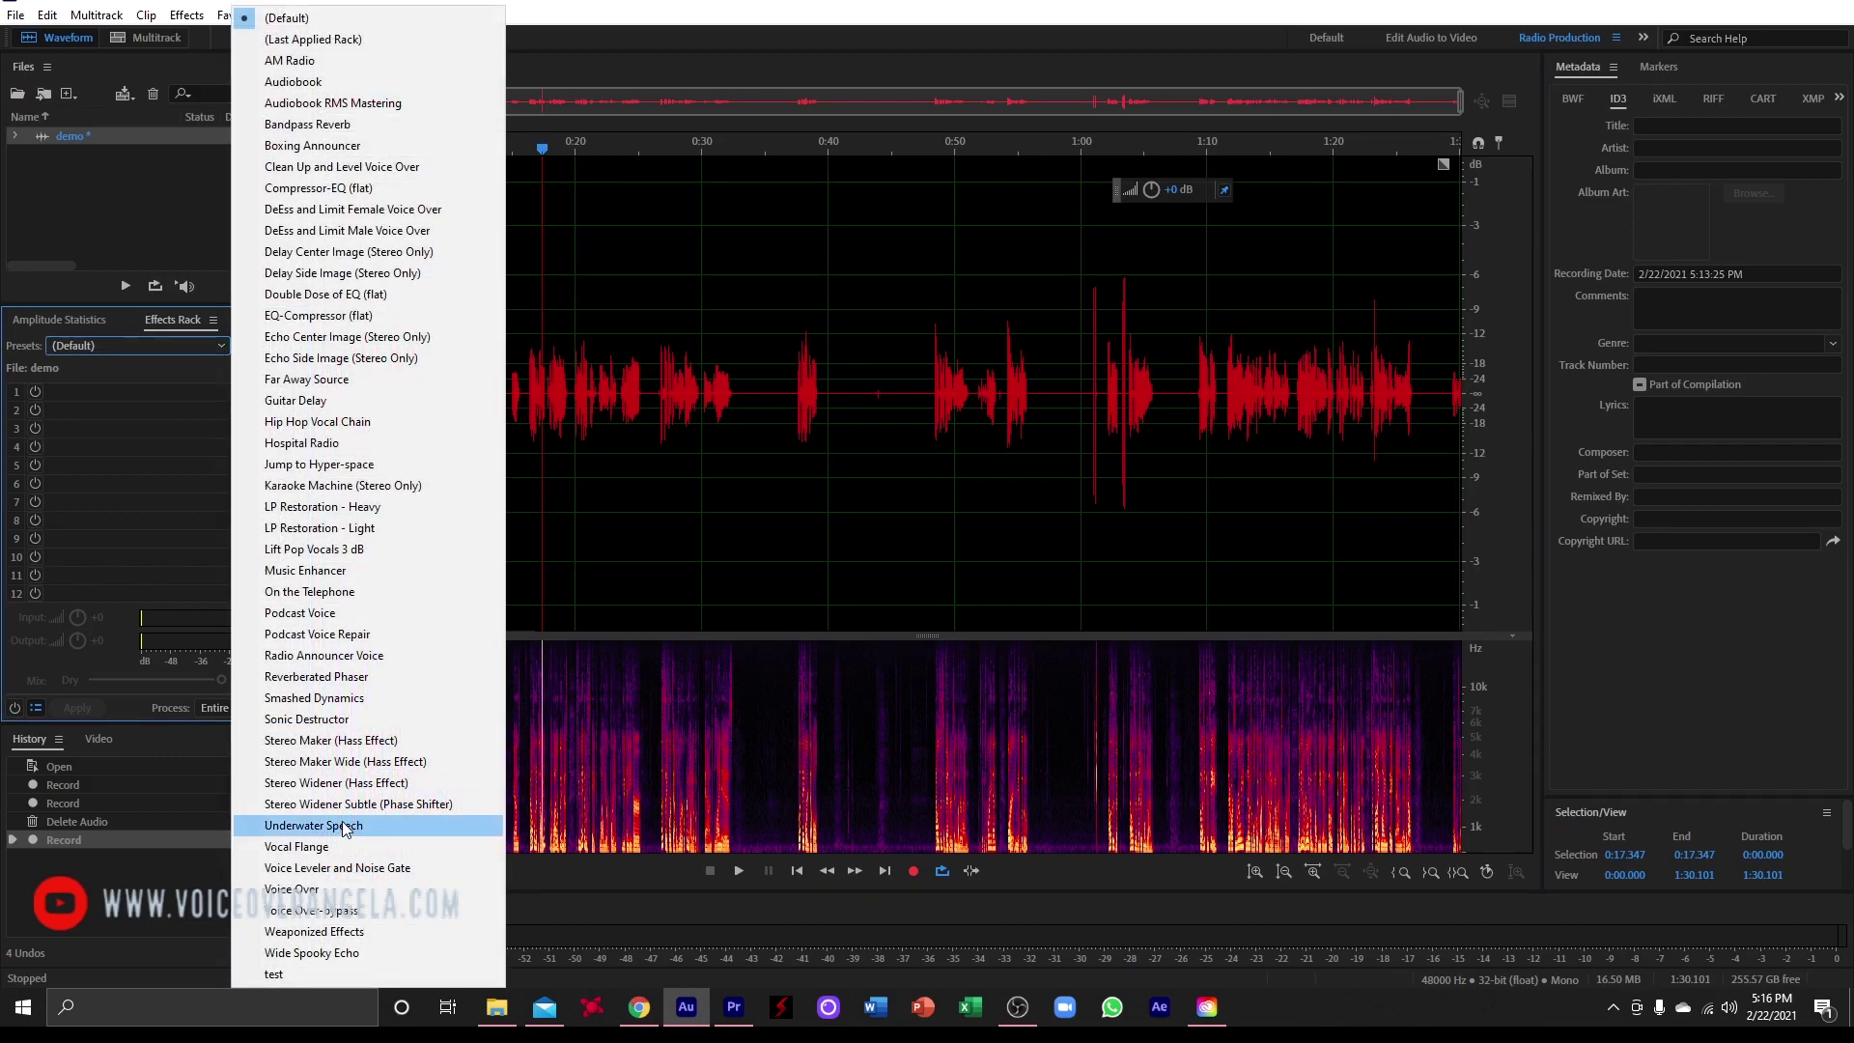
click(555, 618)
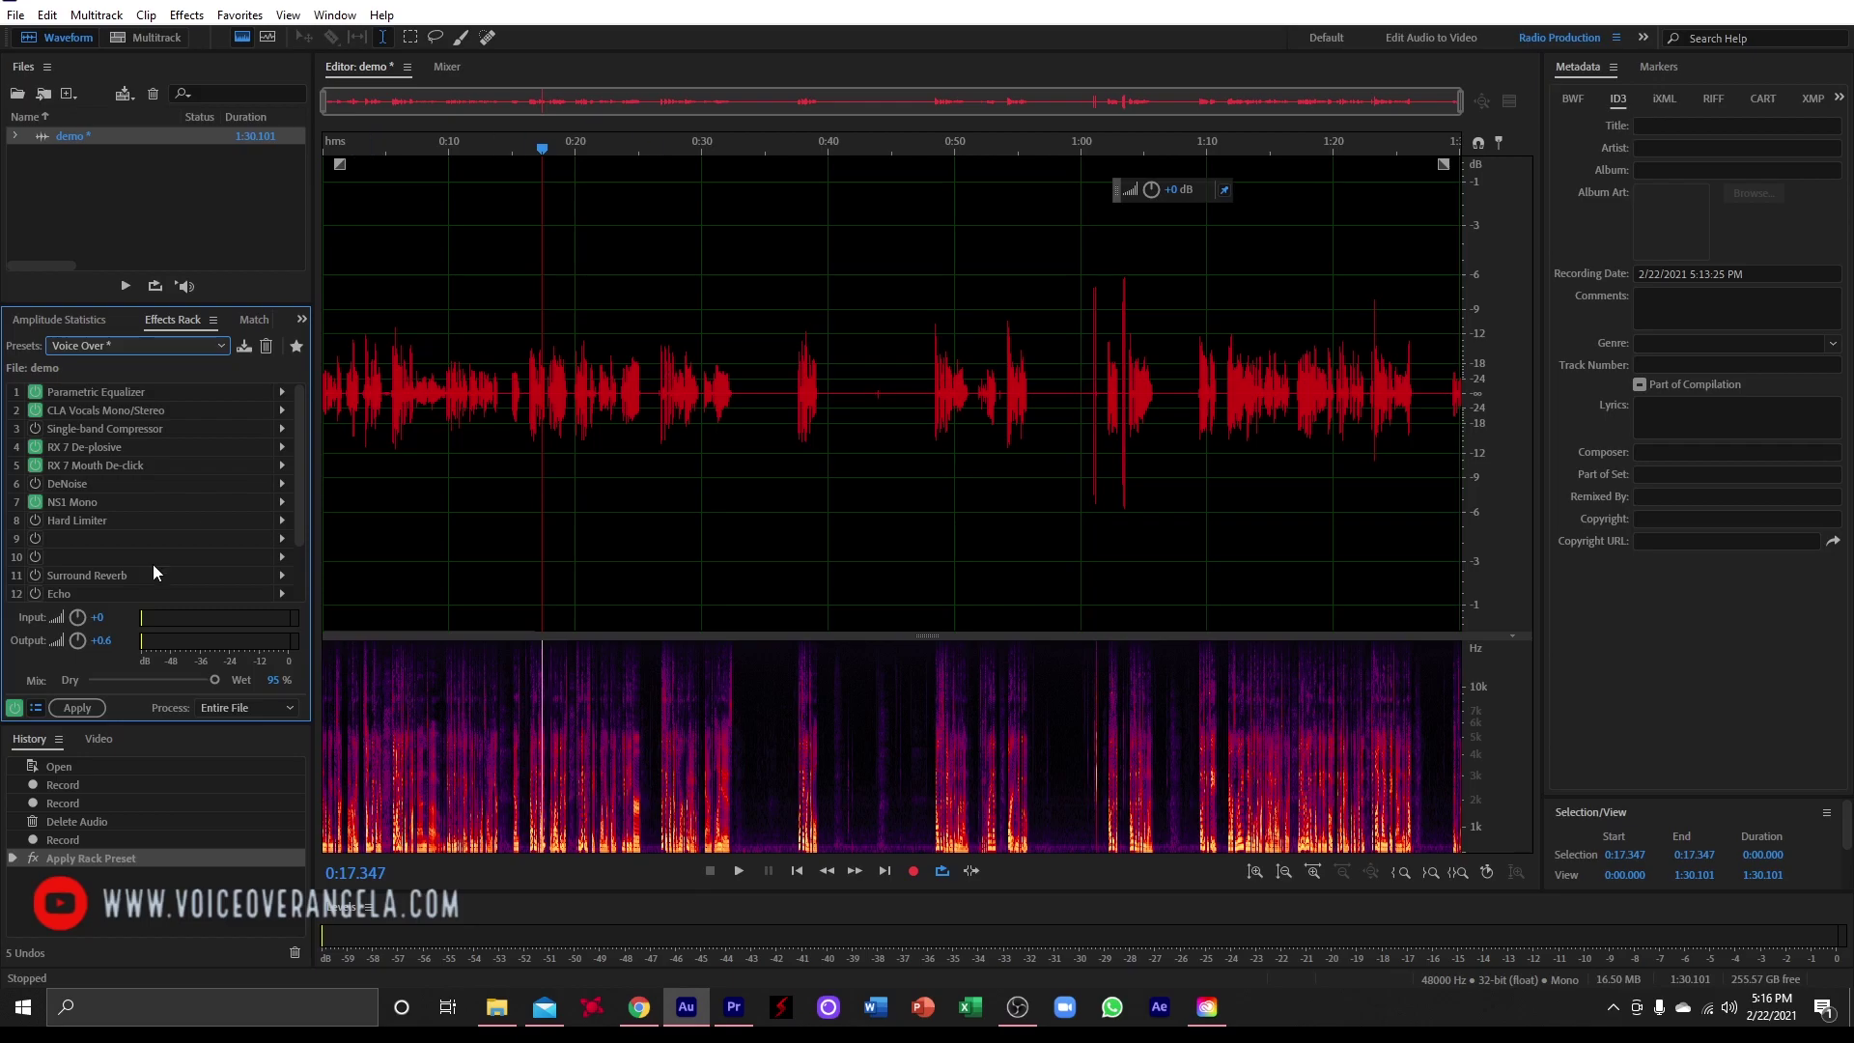
click(76, 707)
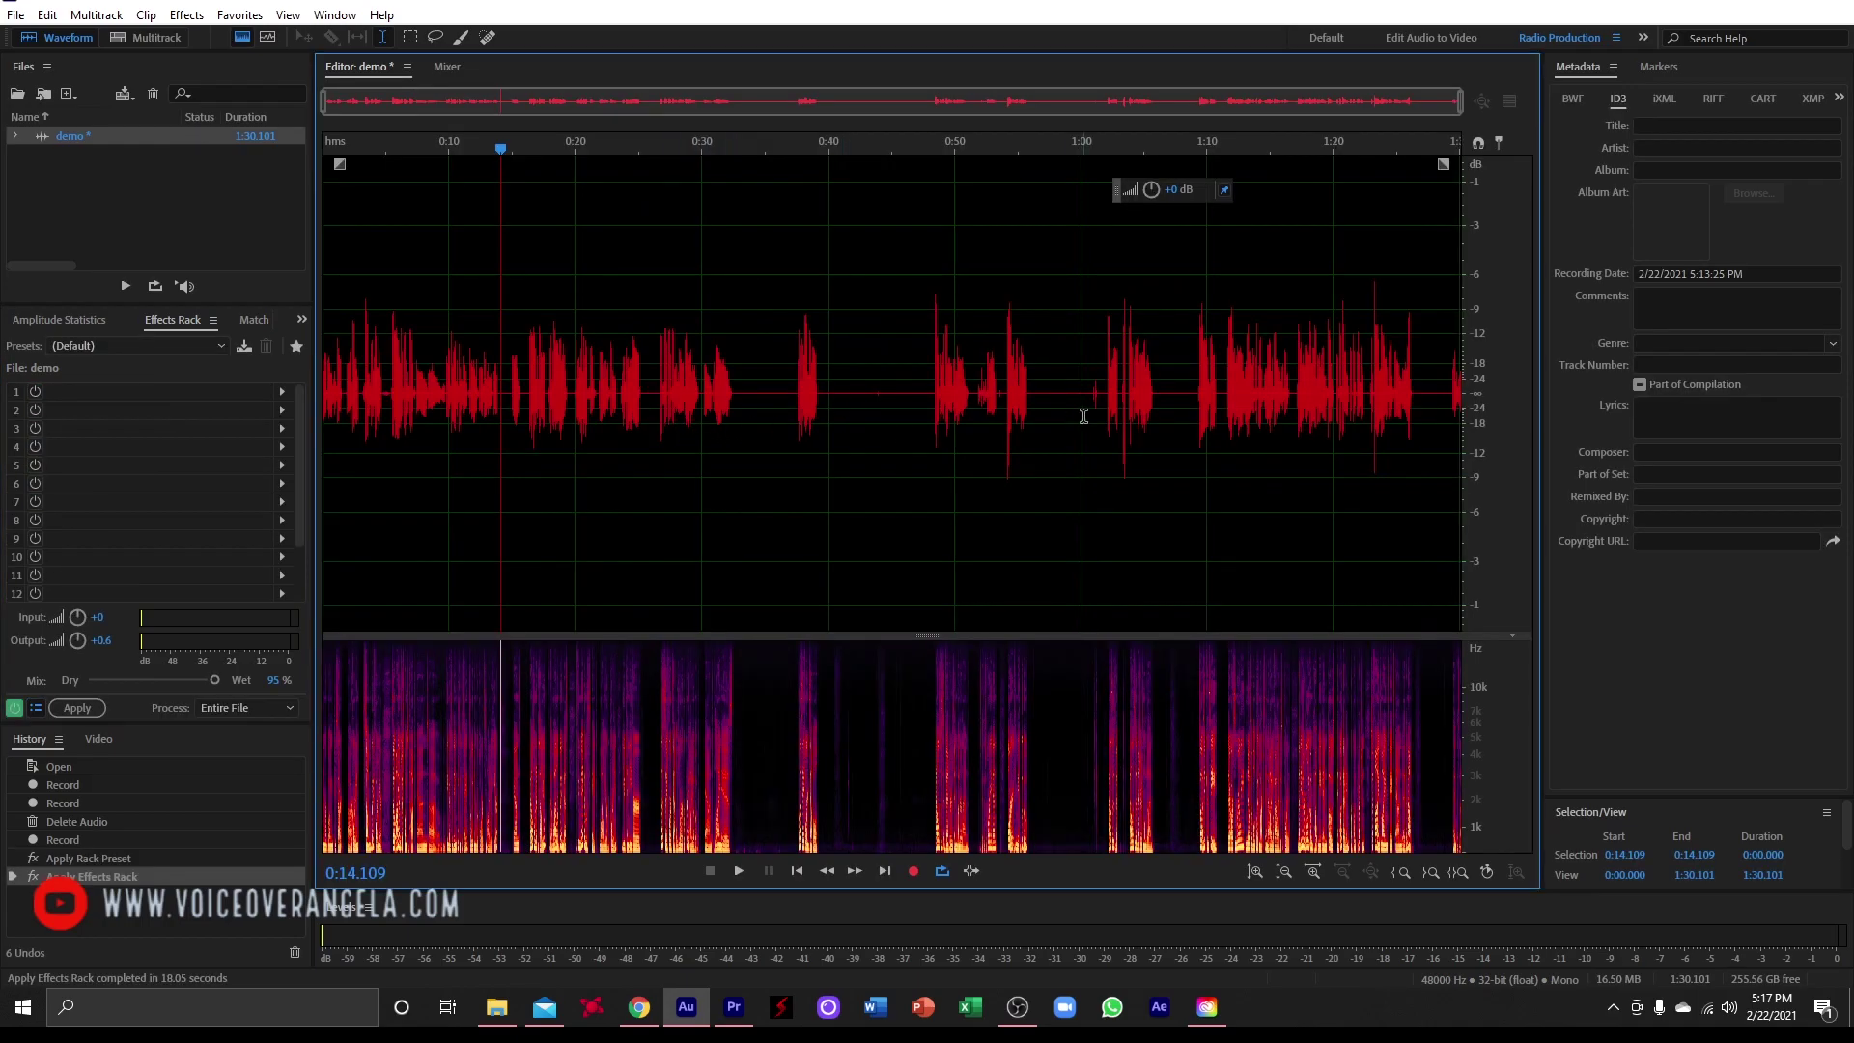
Step: Zoom in and trial-select ranges between 0:56.996 and 1:03 to locate the noise spike
scroll(1139, 417, up, 5)
scroll(828, 529, down, 3)
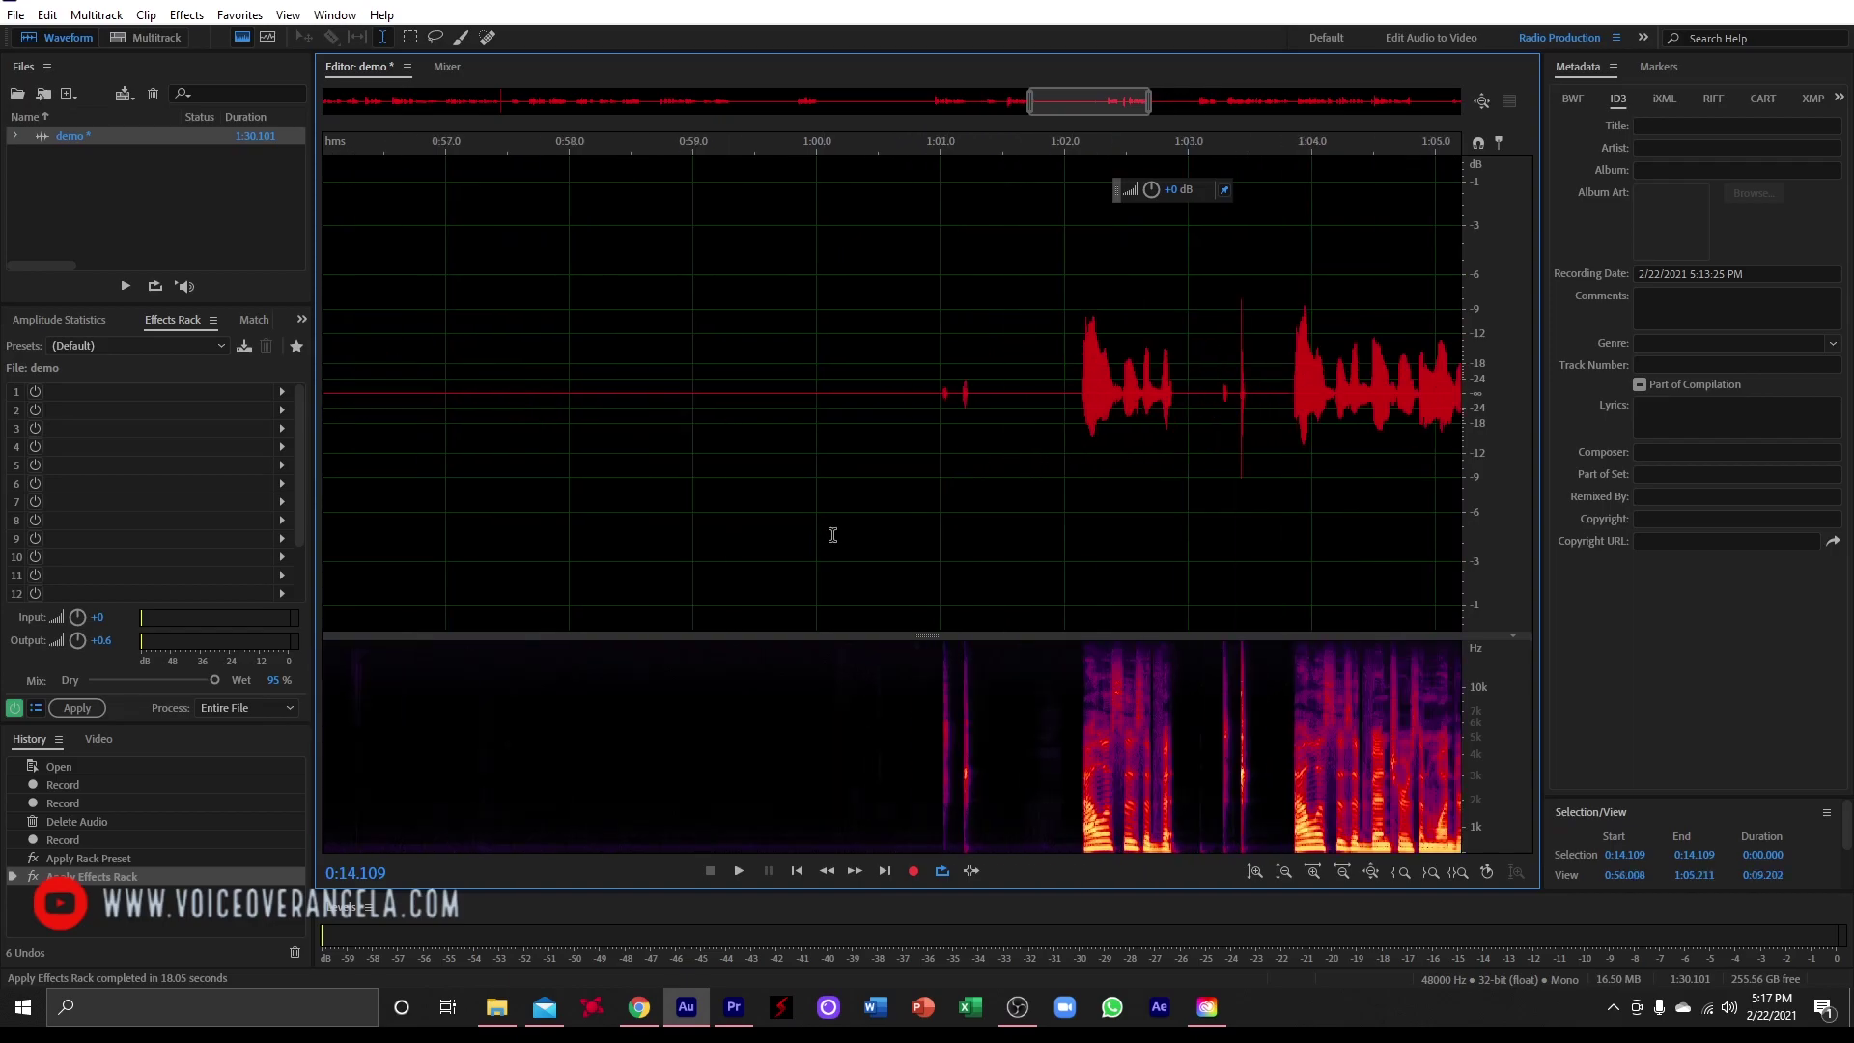
drag(714, 846, 858, 850)
click(798, 552)
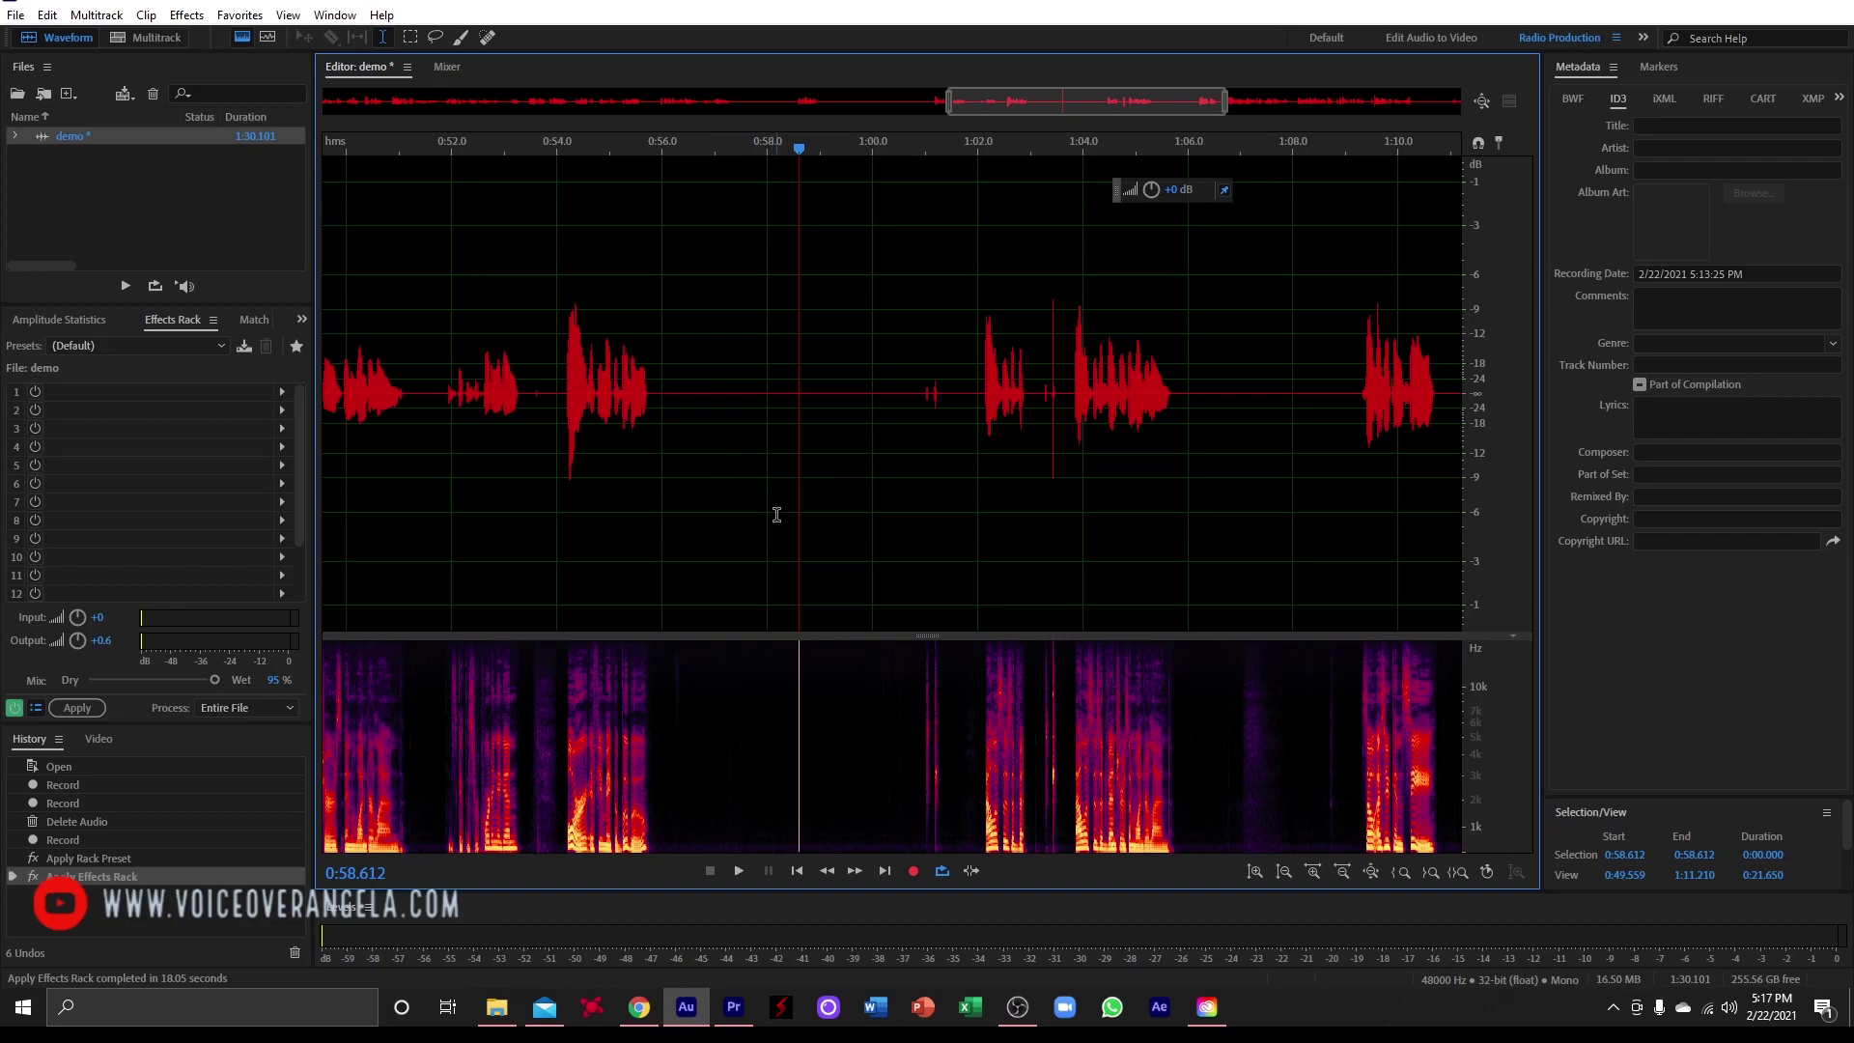
scroll(777, 516, down, 3)
scroll(991, 434, up, 3)
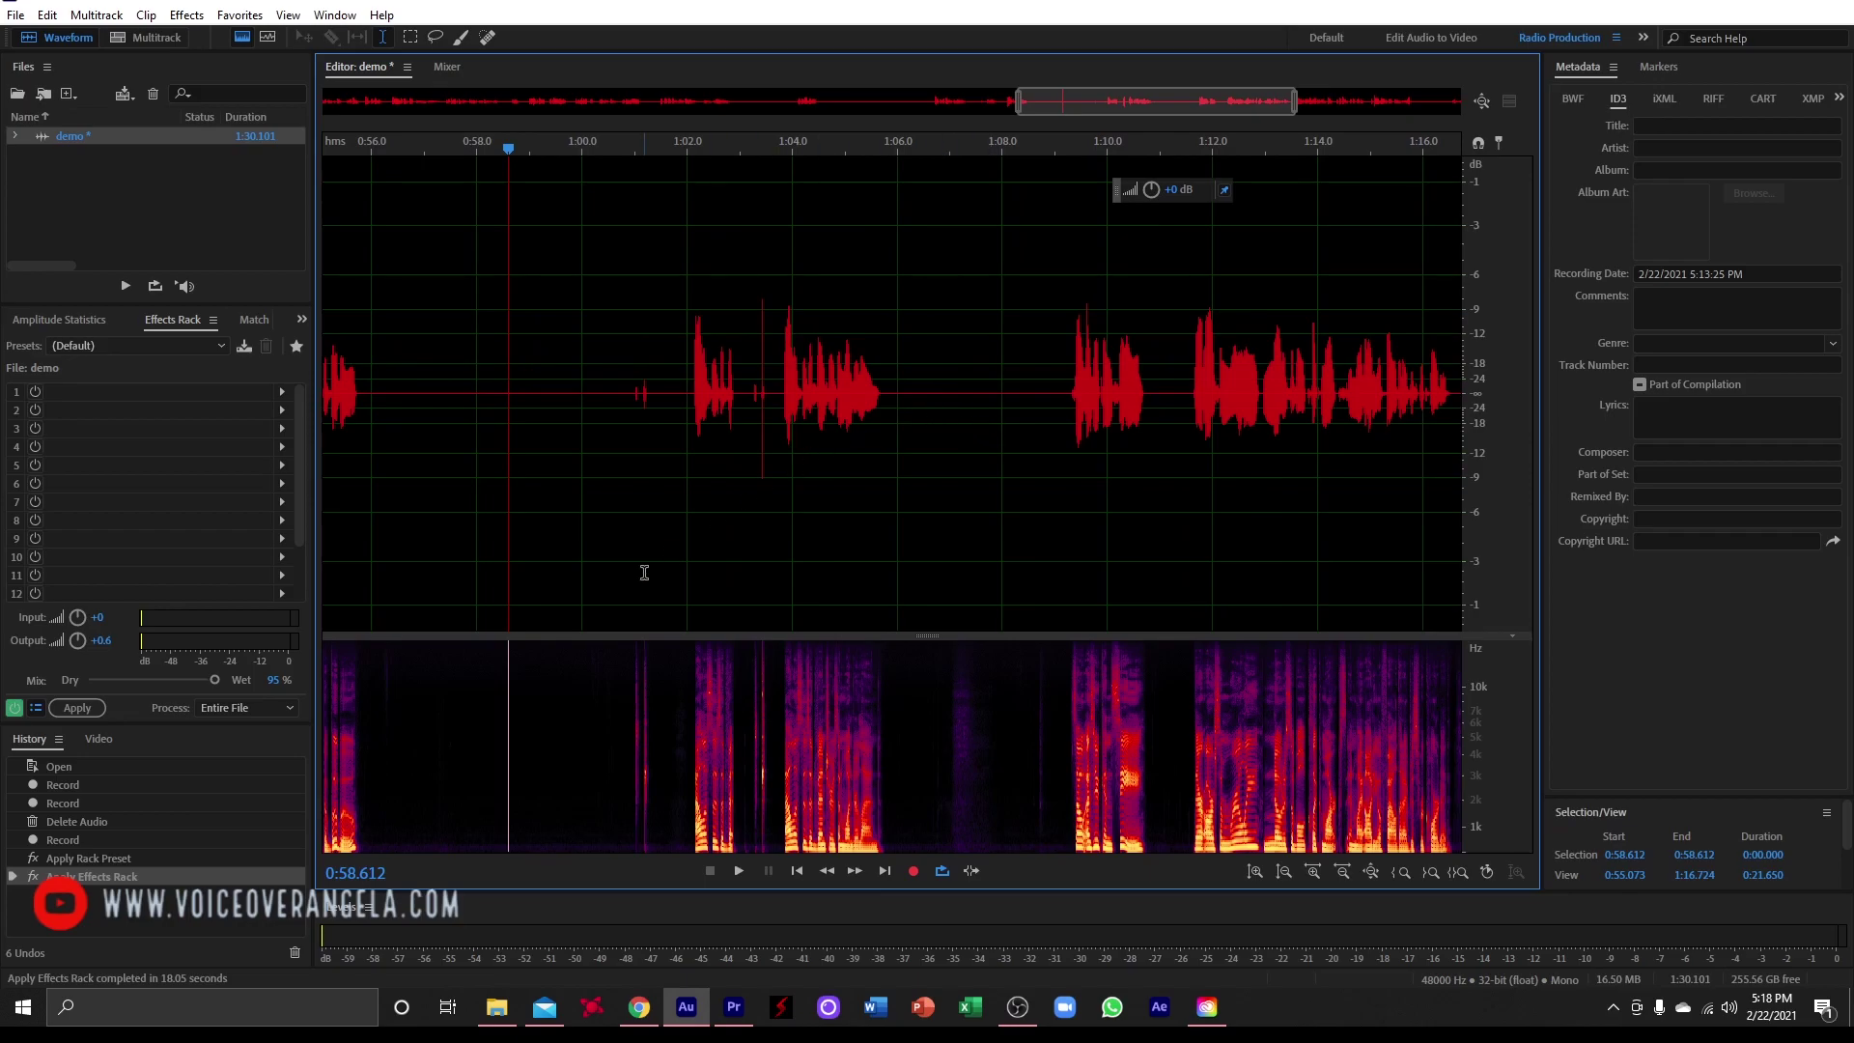
scroll(580, 540, up, 3)
click(678, 512)
drag(678, 511, 792, 521)
drag(971, 521, 1051, 511)
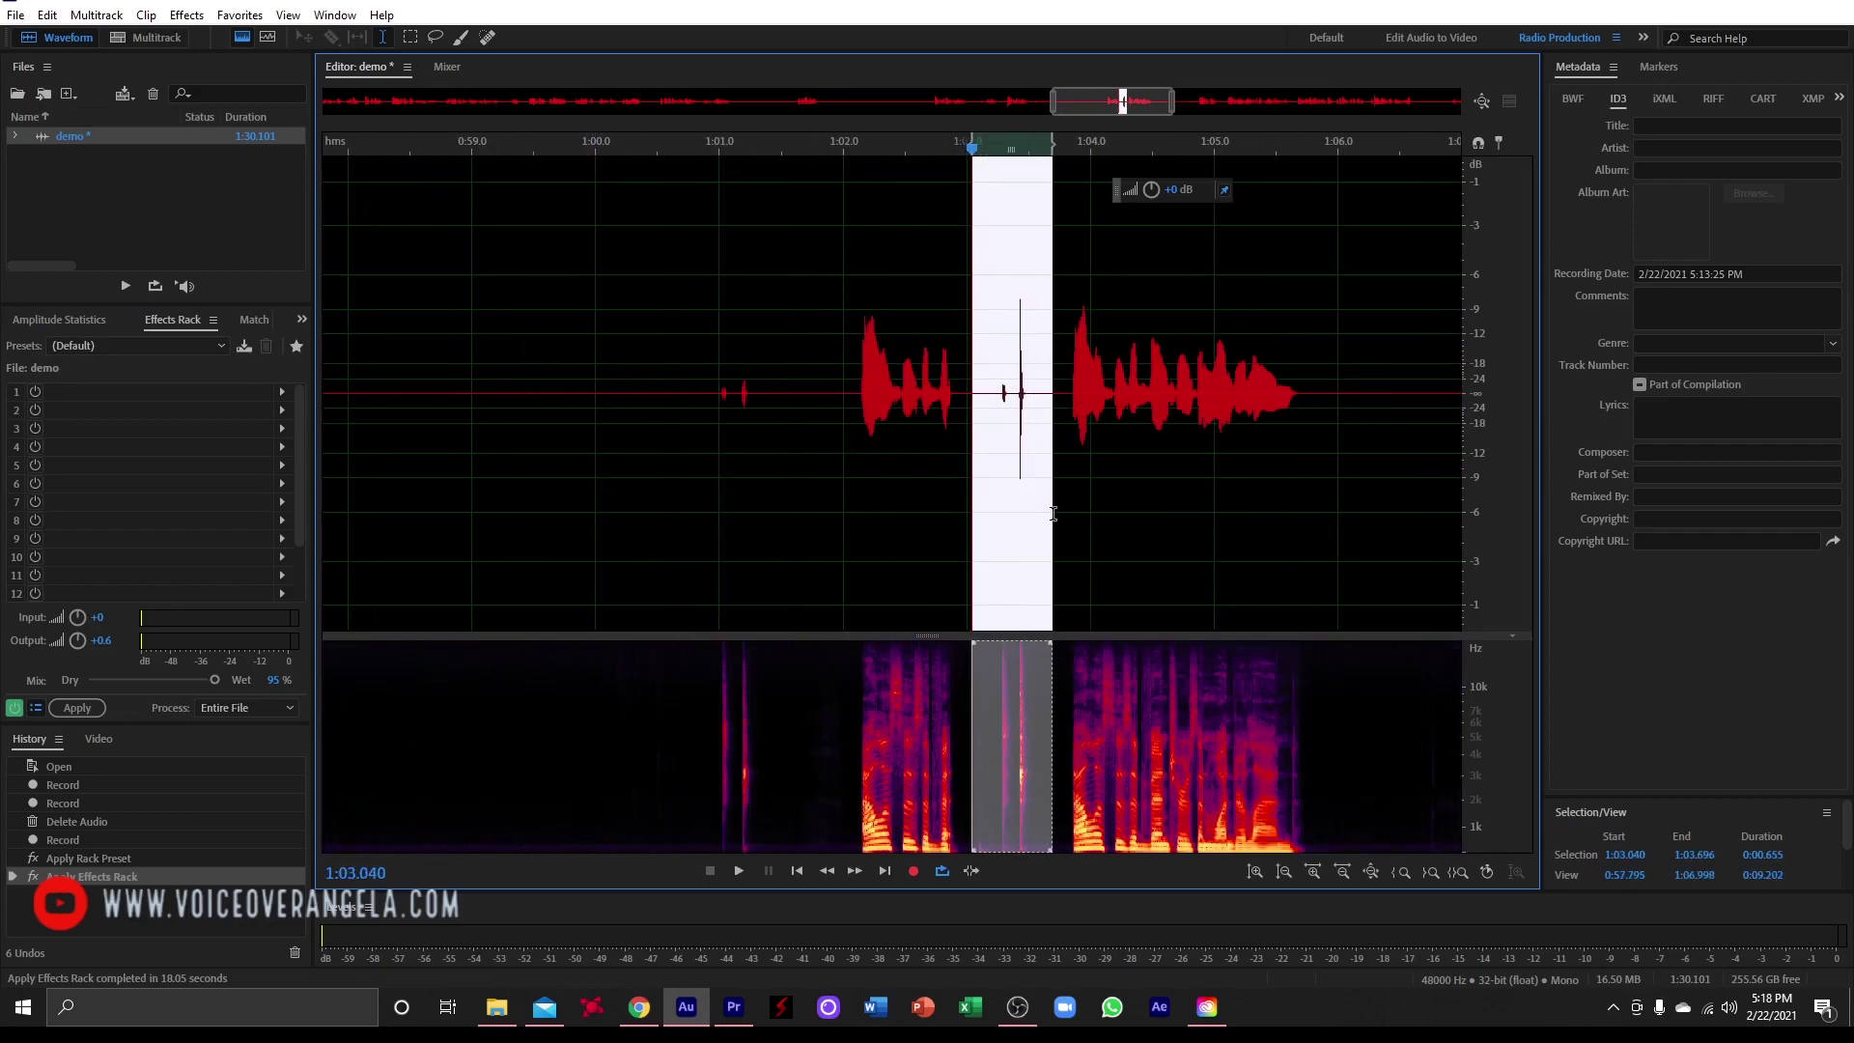
click(792, 549)
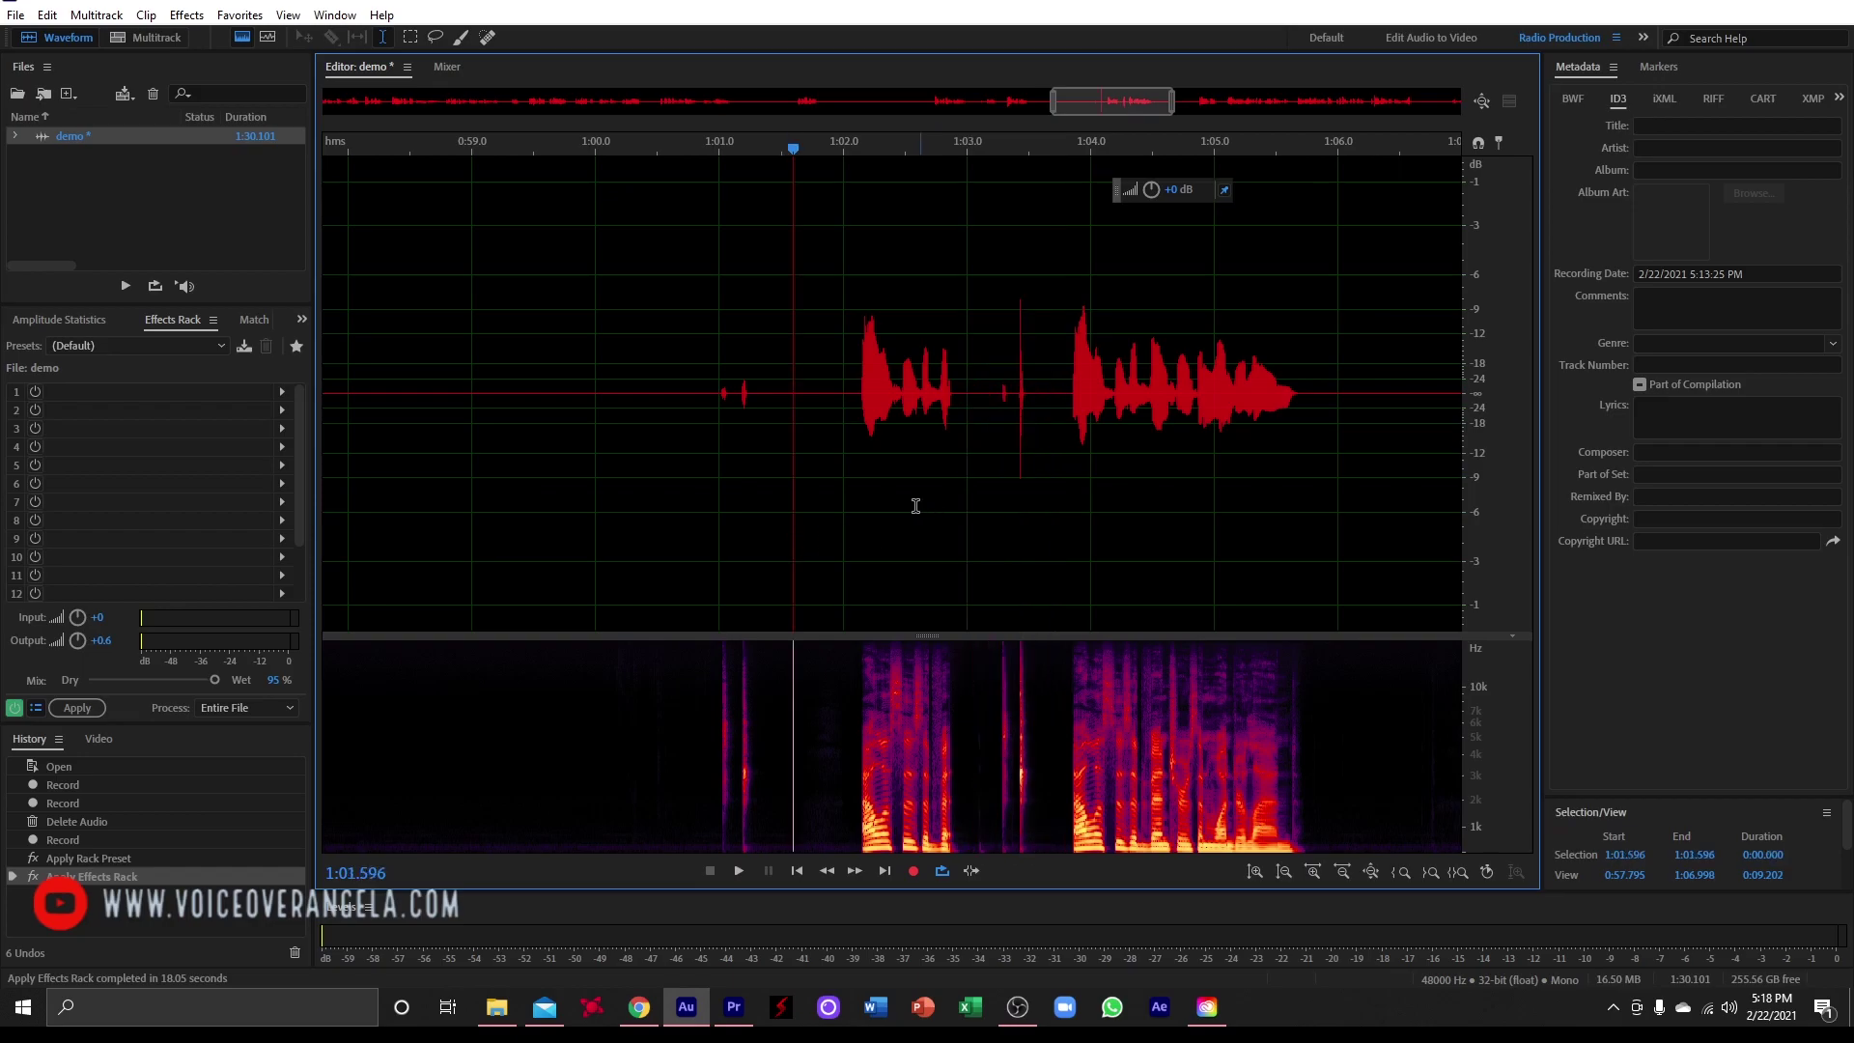
scroll(815, 502, down, 2)
scroll(1036, 460, up, 2)
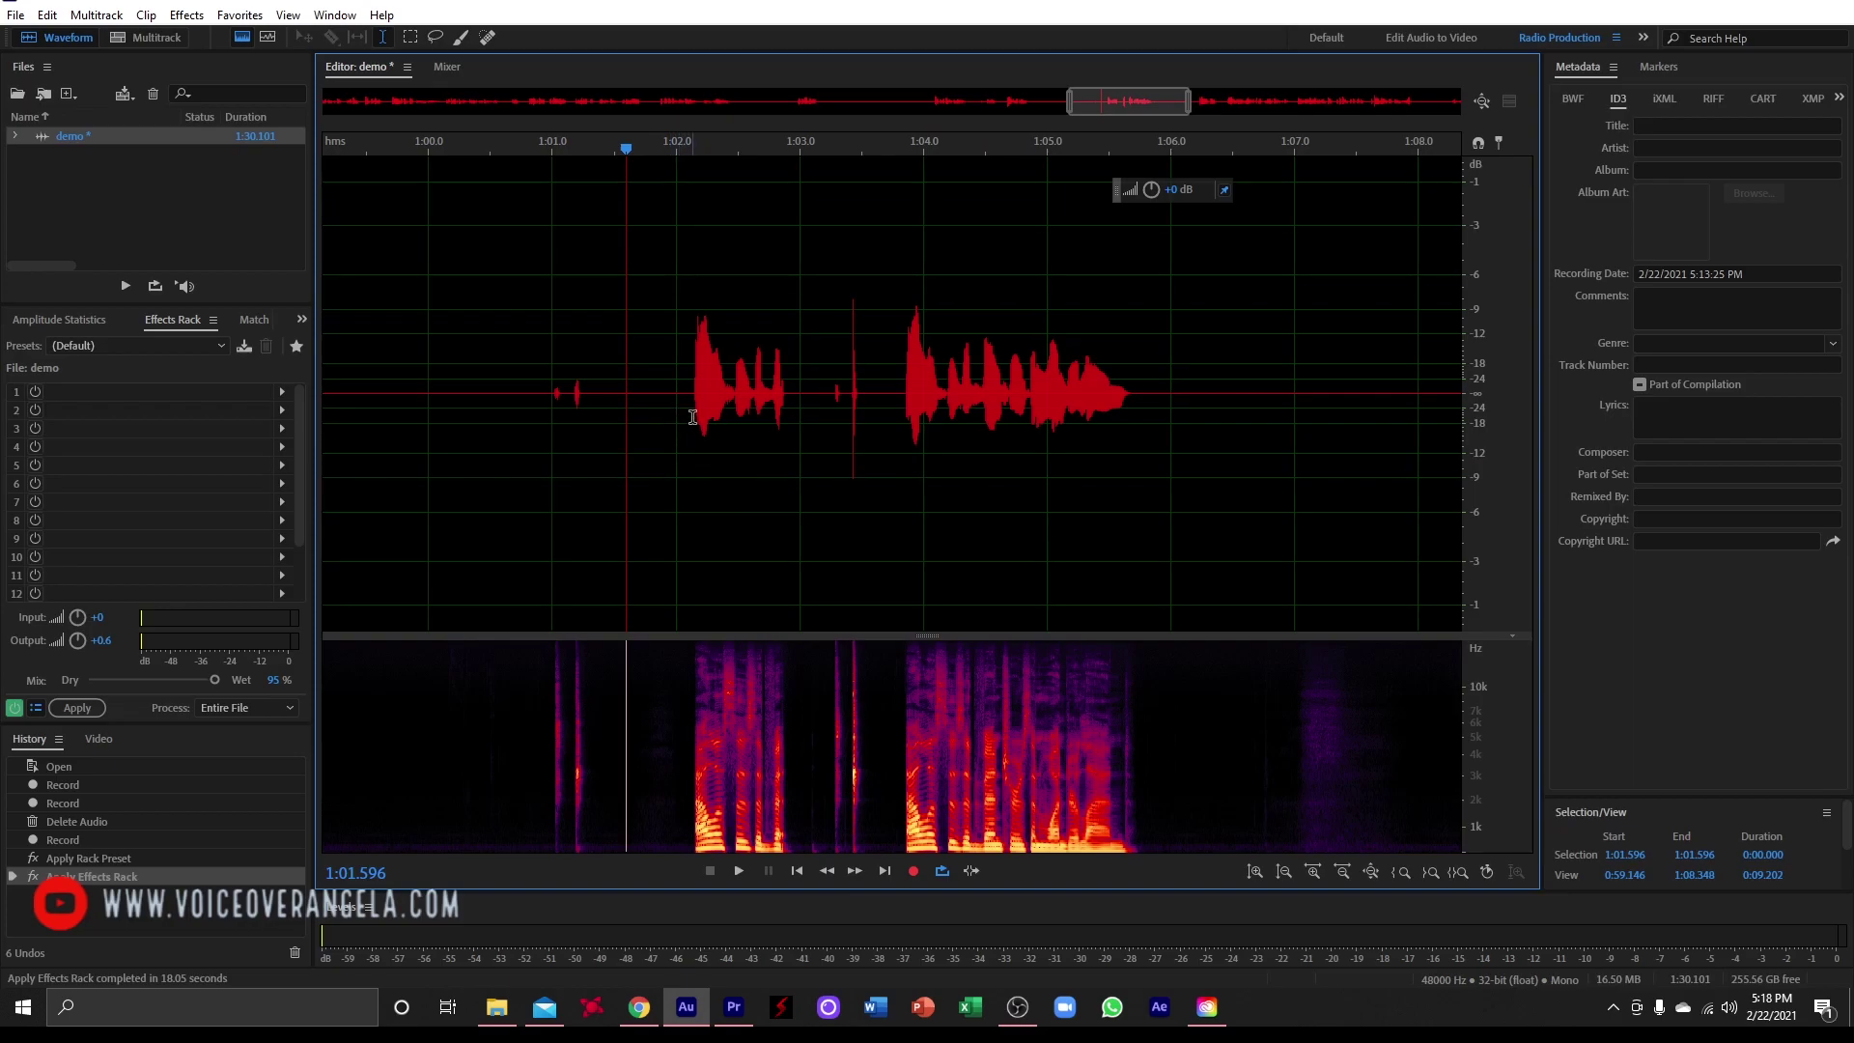
Step: Select the audio from 1:01.893 to about 1:03.7
drag(689, 418, 902, 432)
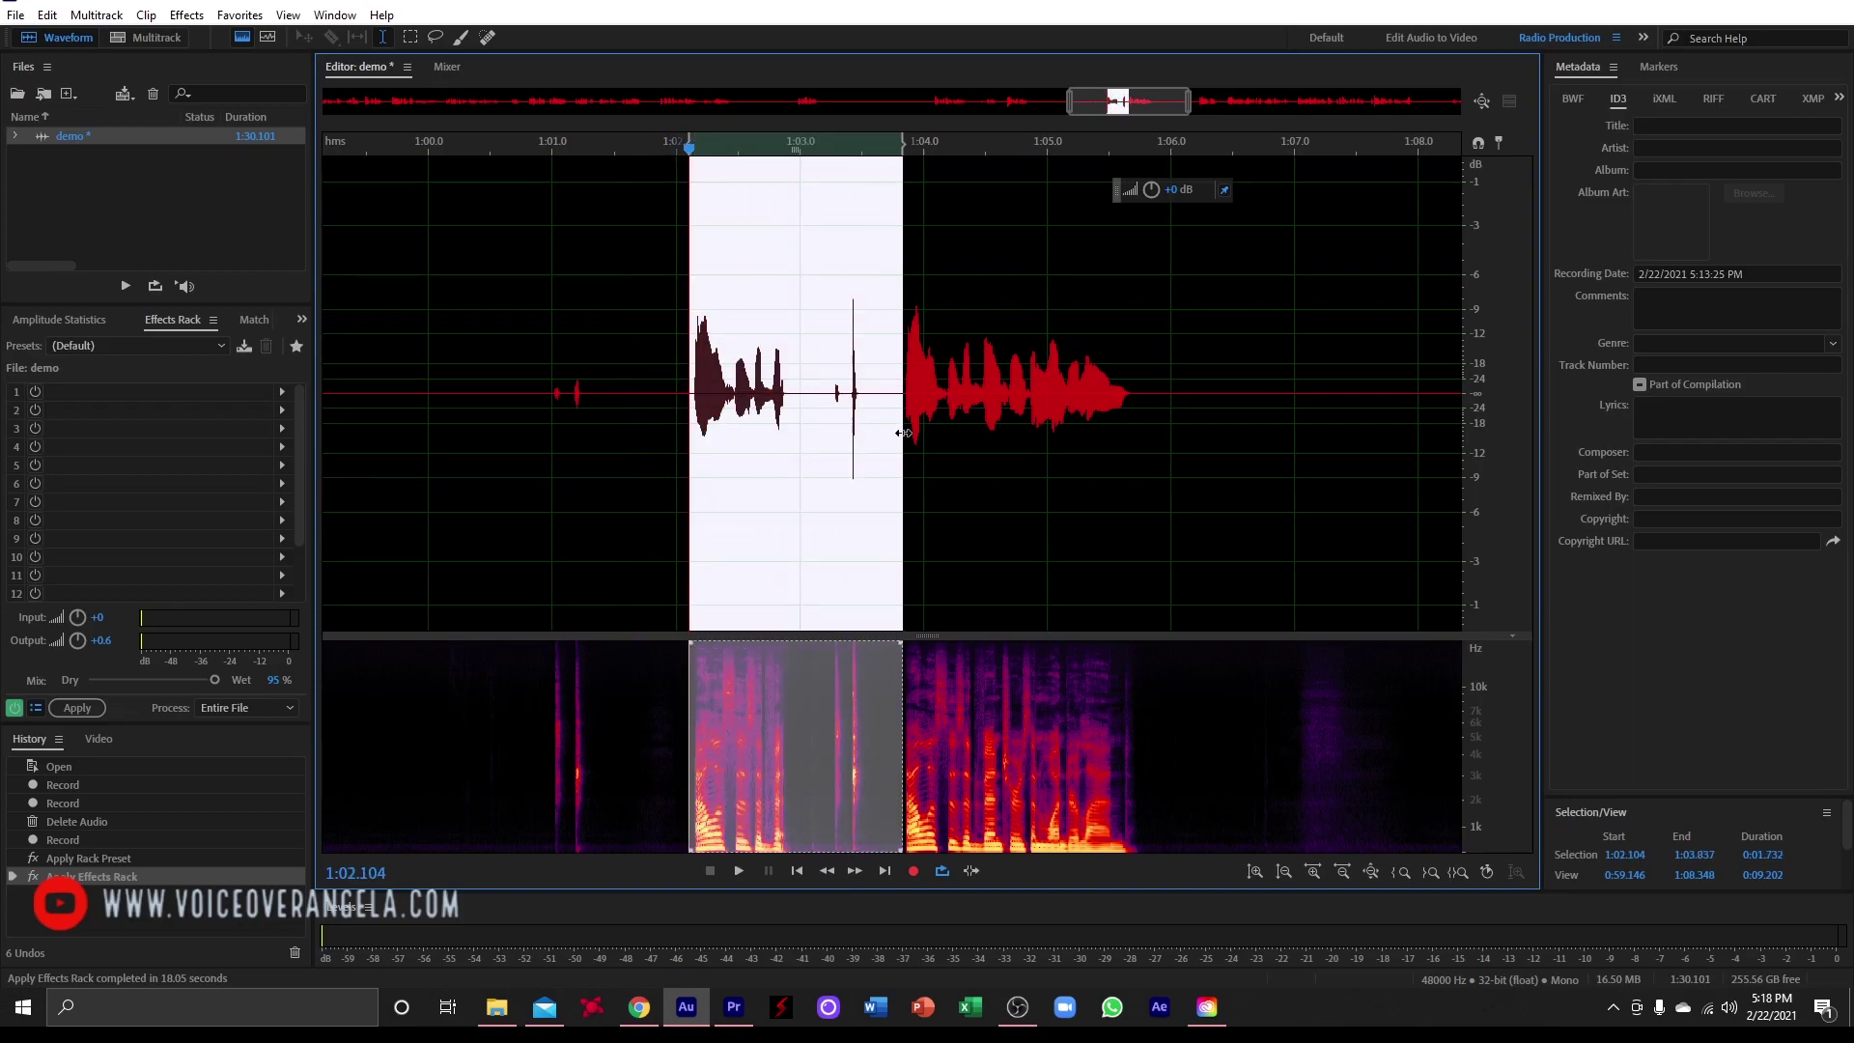
click(739, 494)
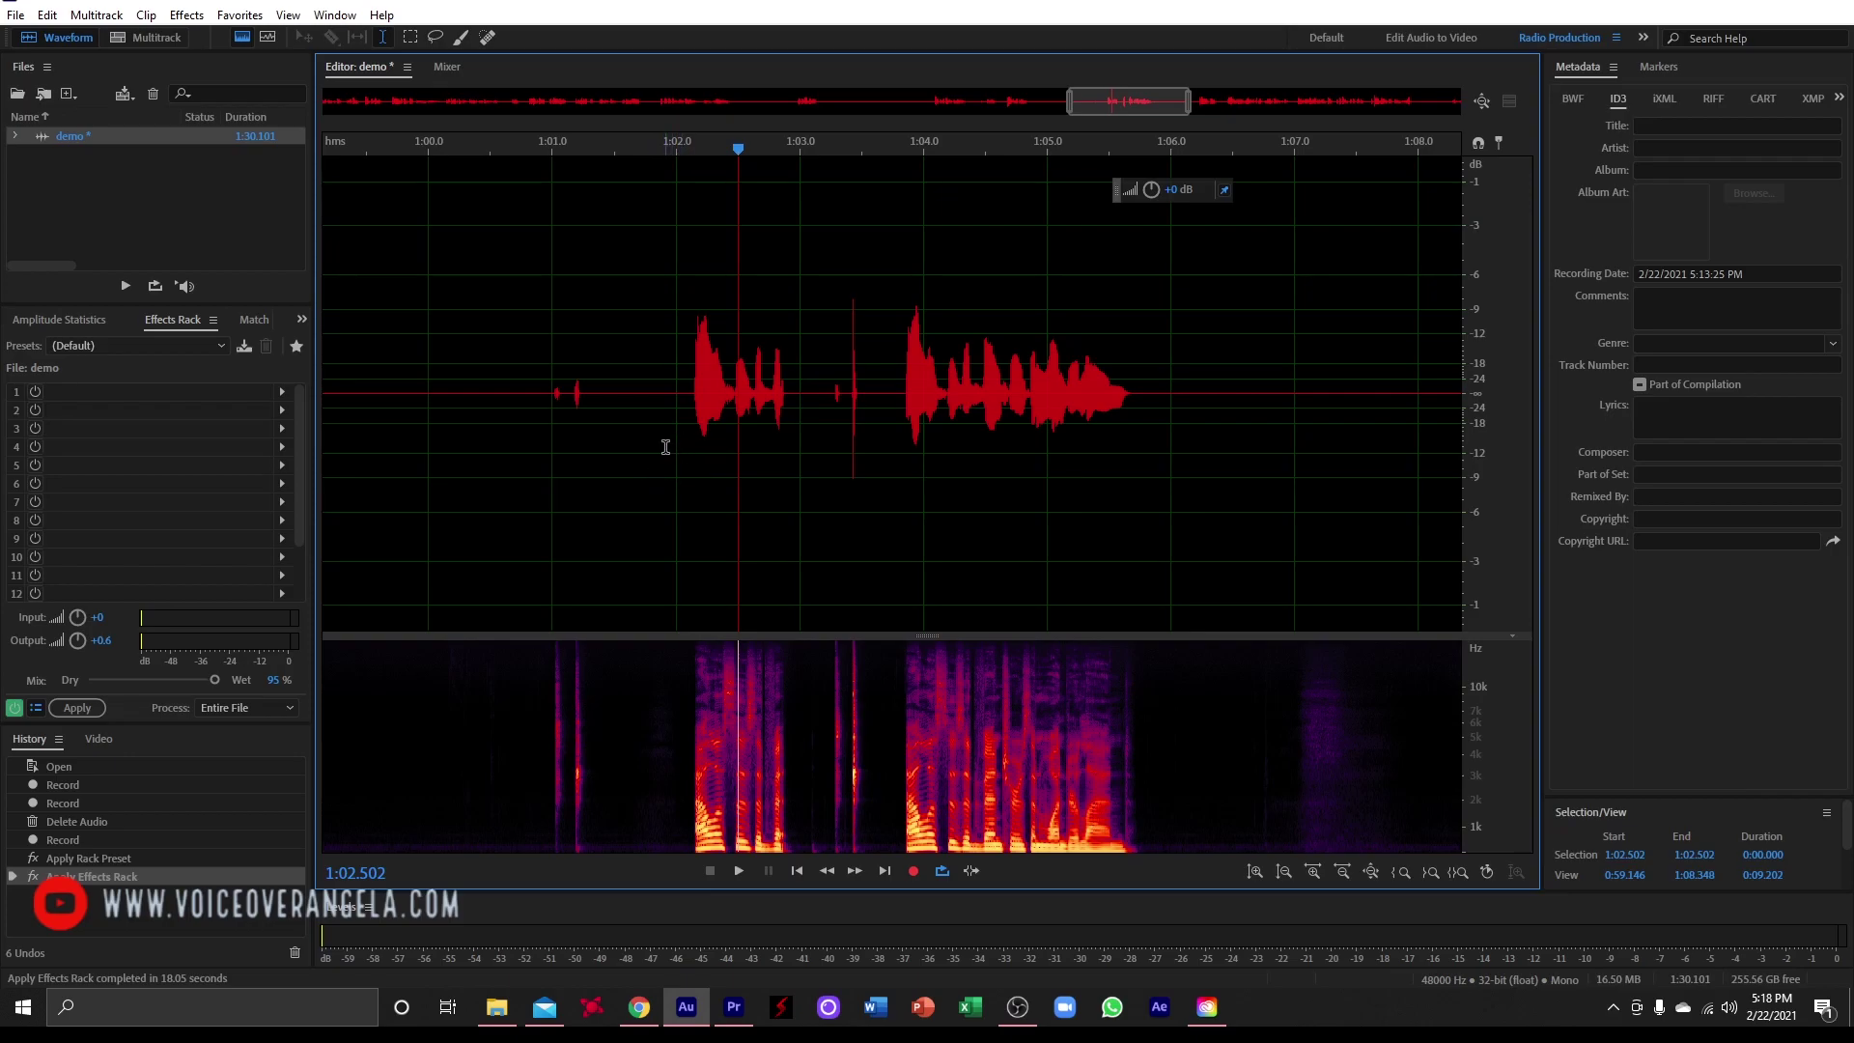
click(664, 447)
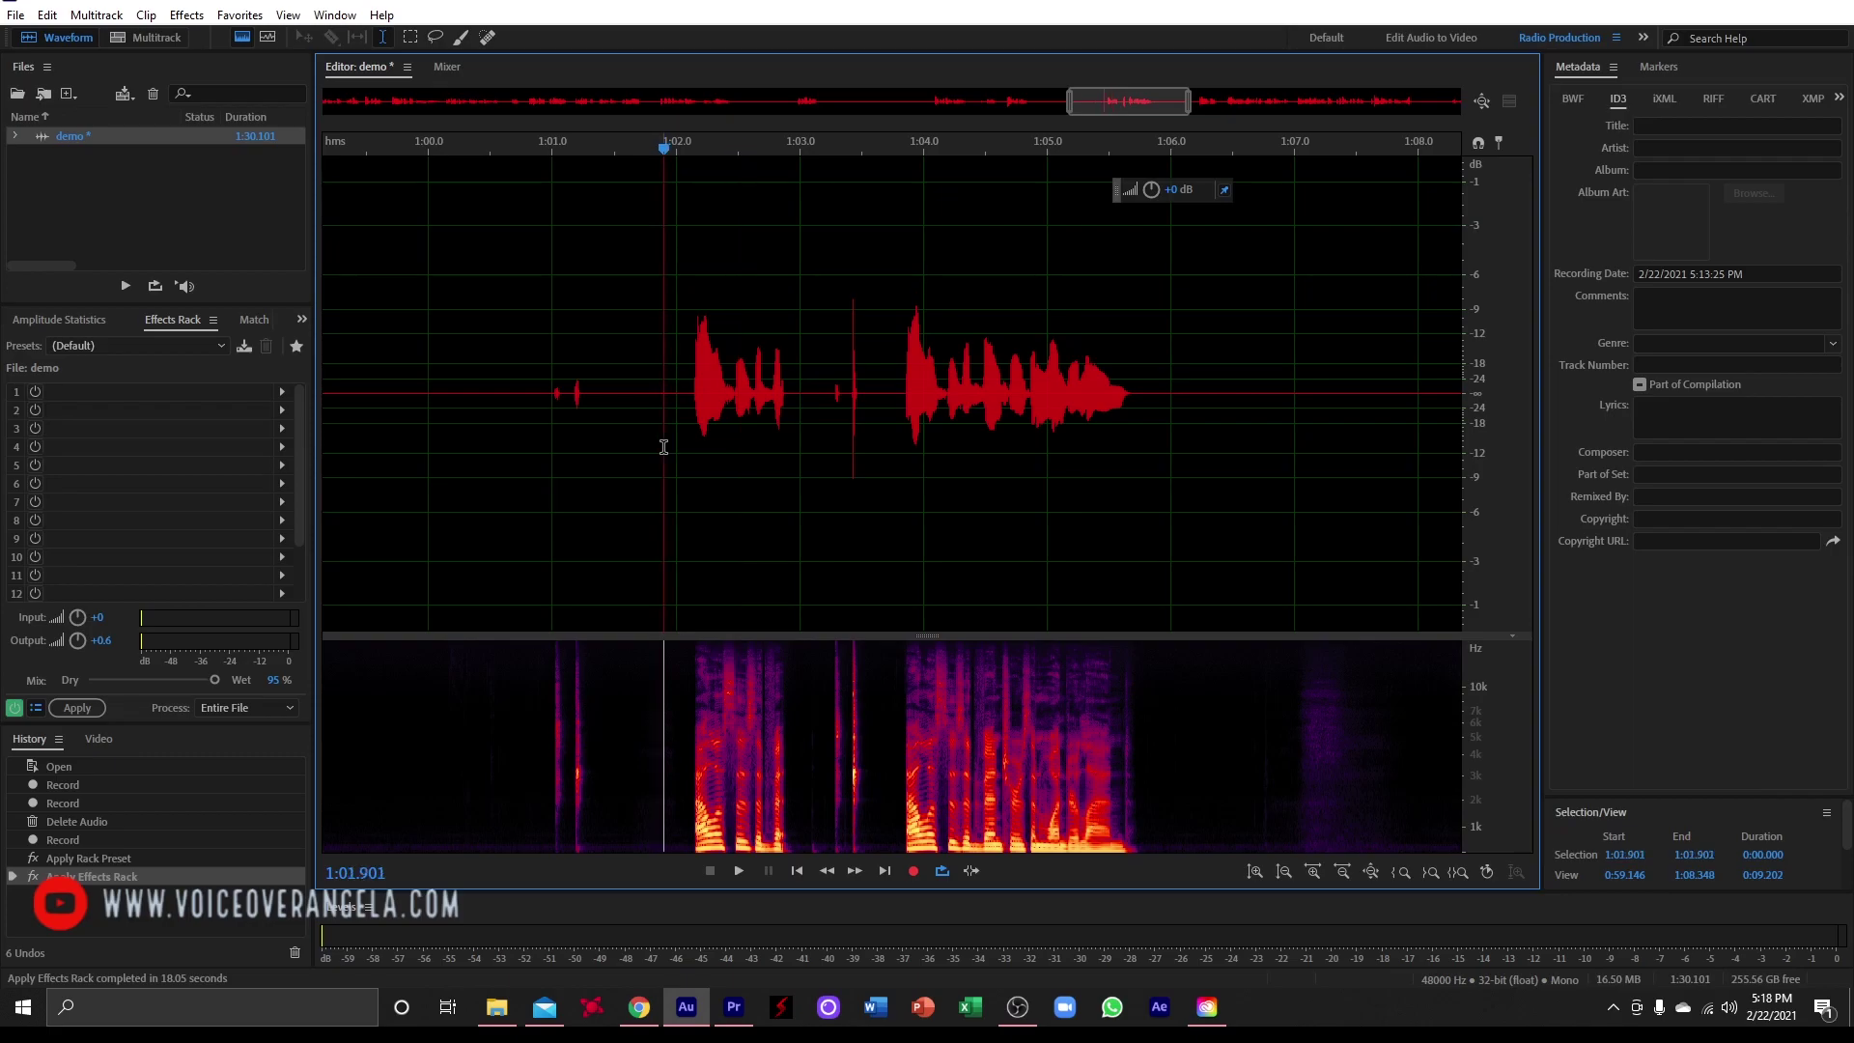
click(662, 445)
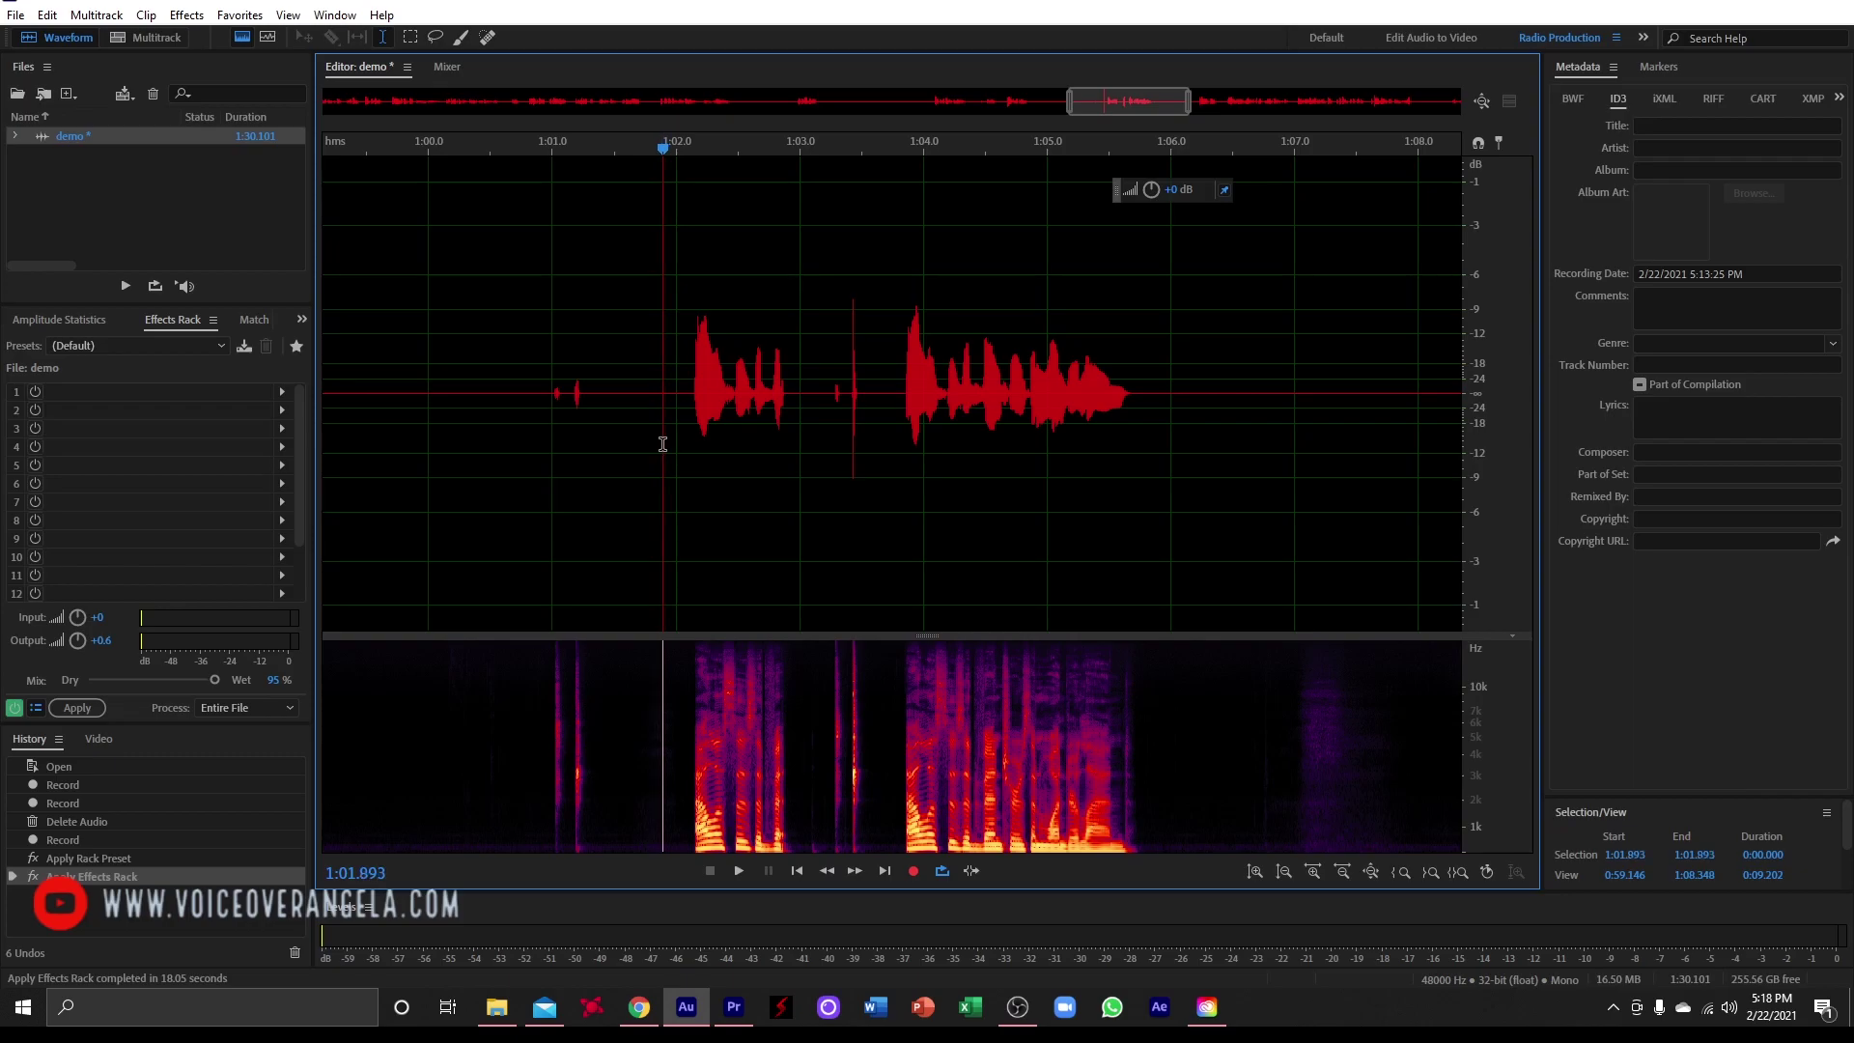
drag(662, 444, 893, 441)
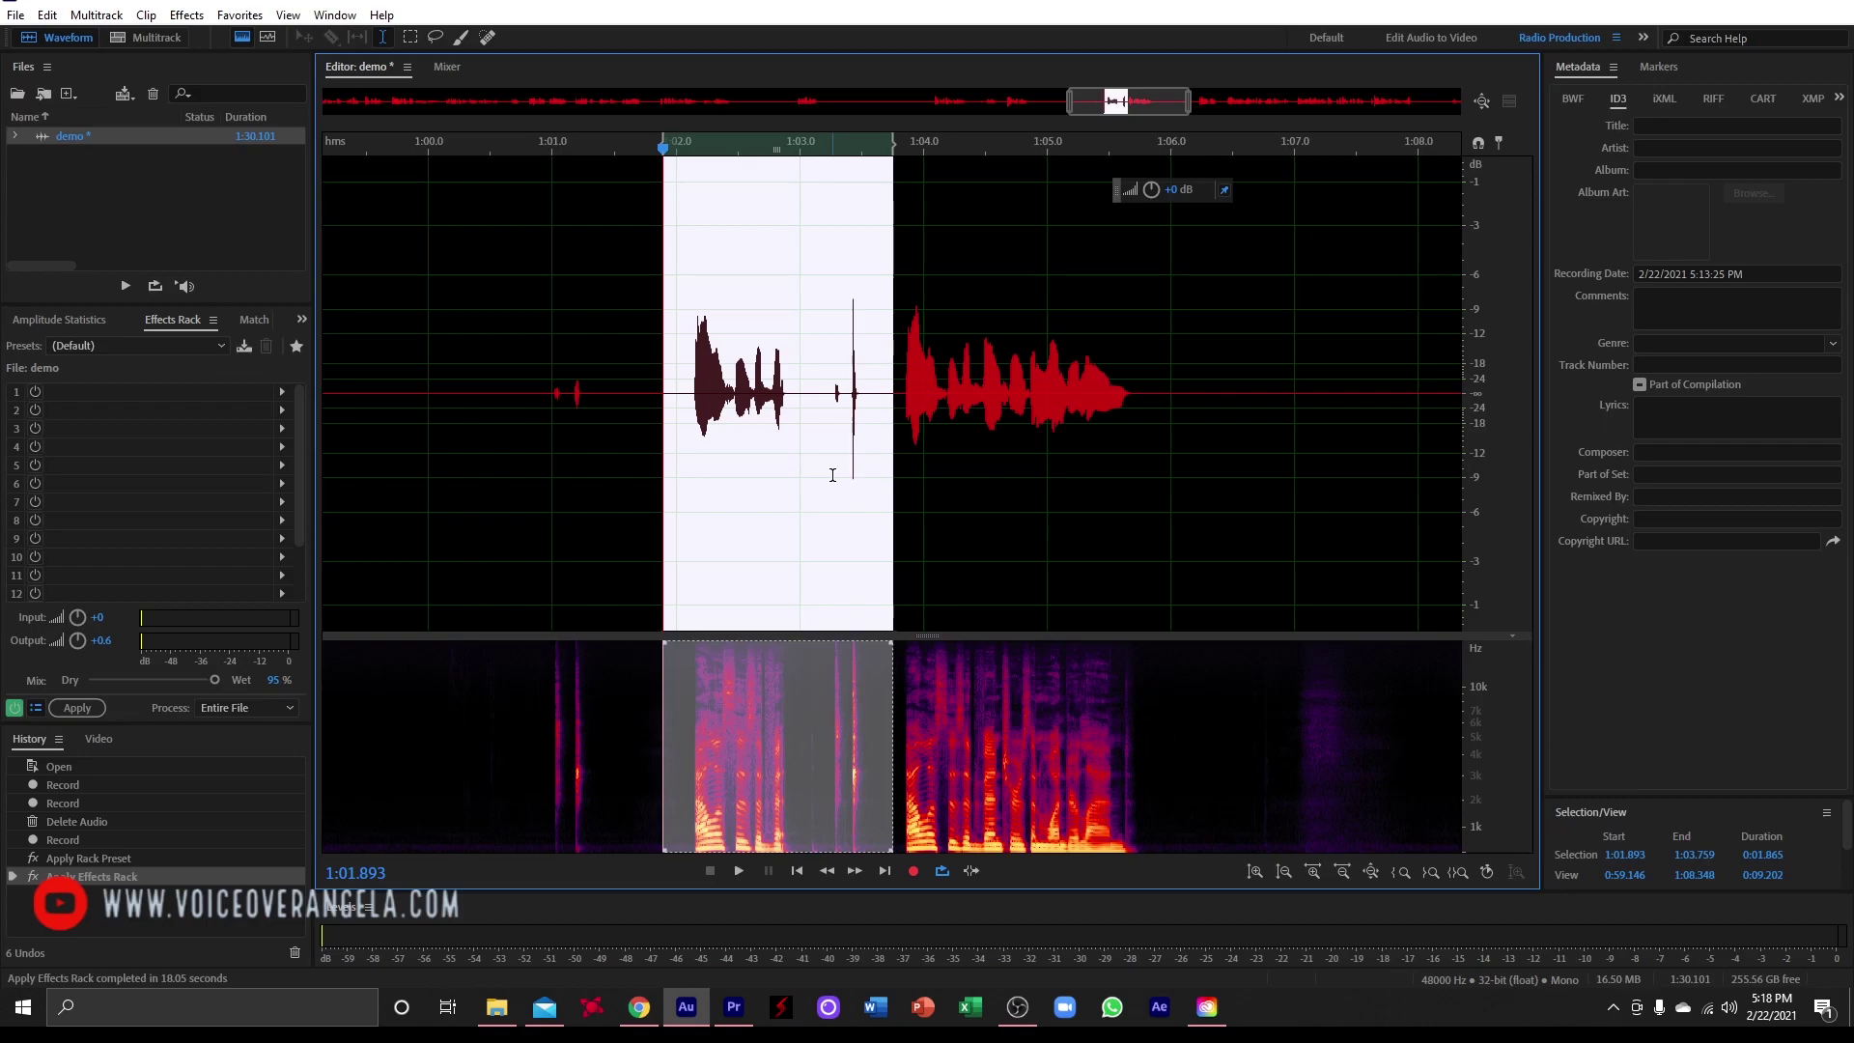
Step: Trial-delete the first phrase and following click, then undo it from the Edit menu
right_click(758, 522)
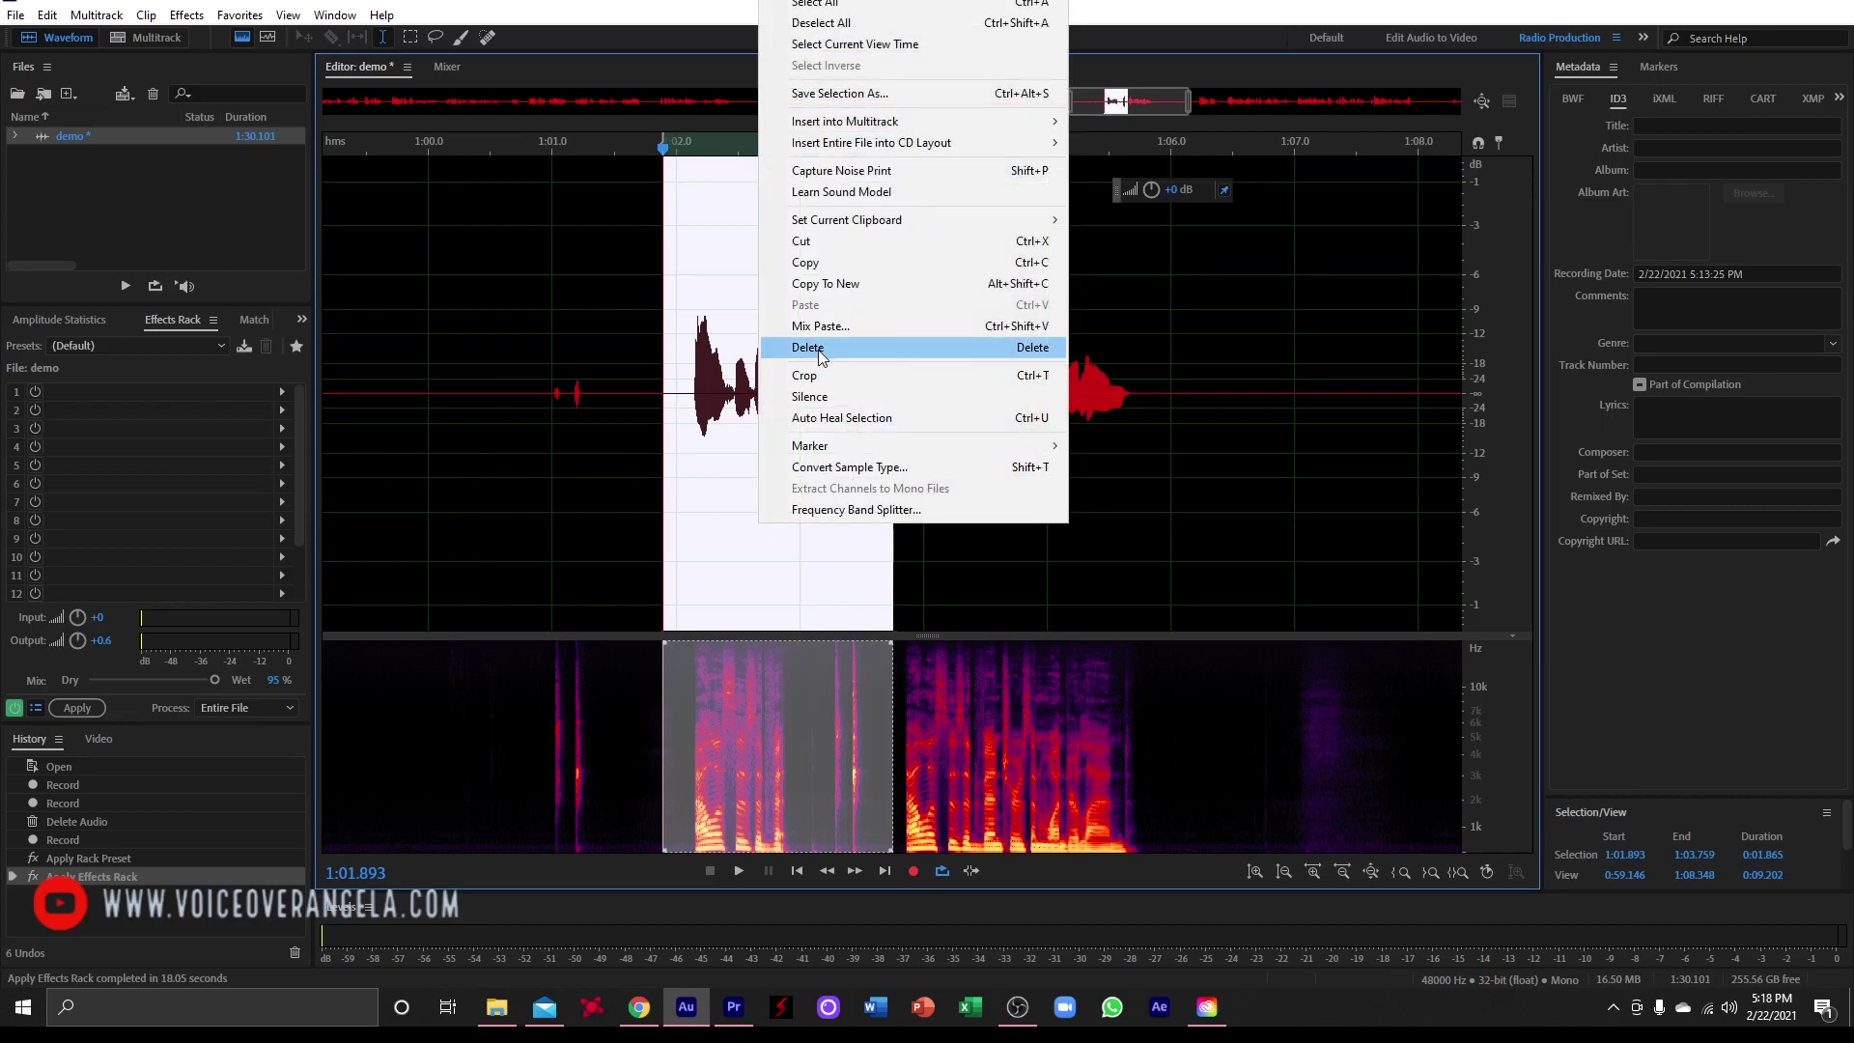
click(770, 595)
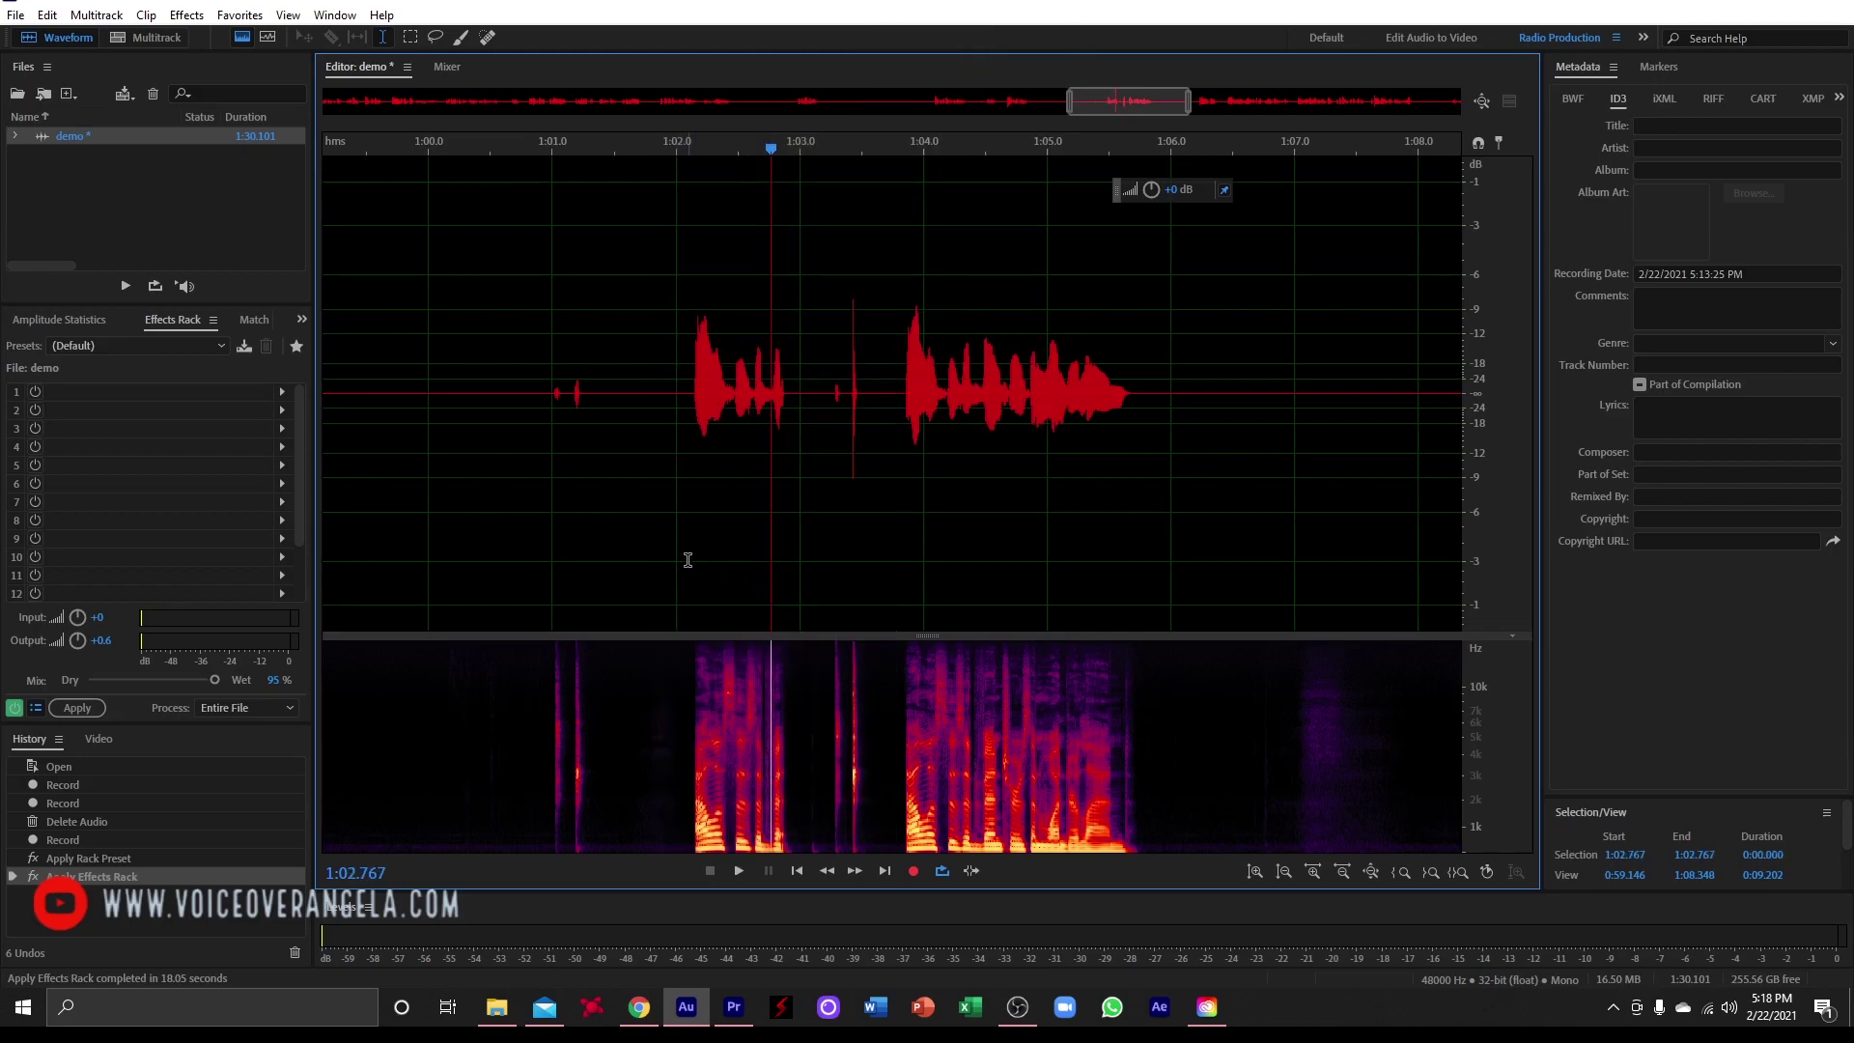
drag(662, 559, 890, 543)
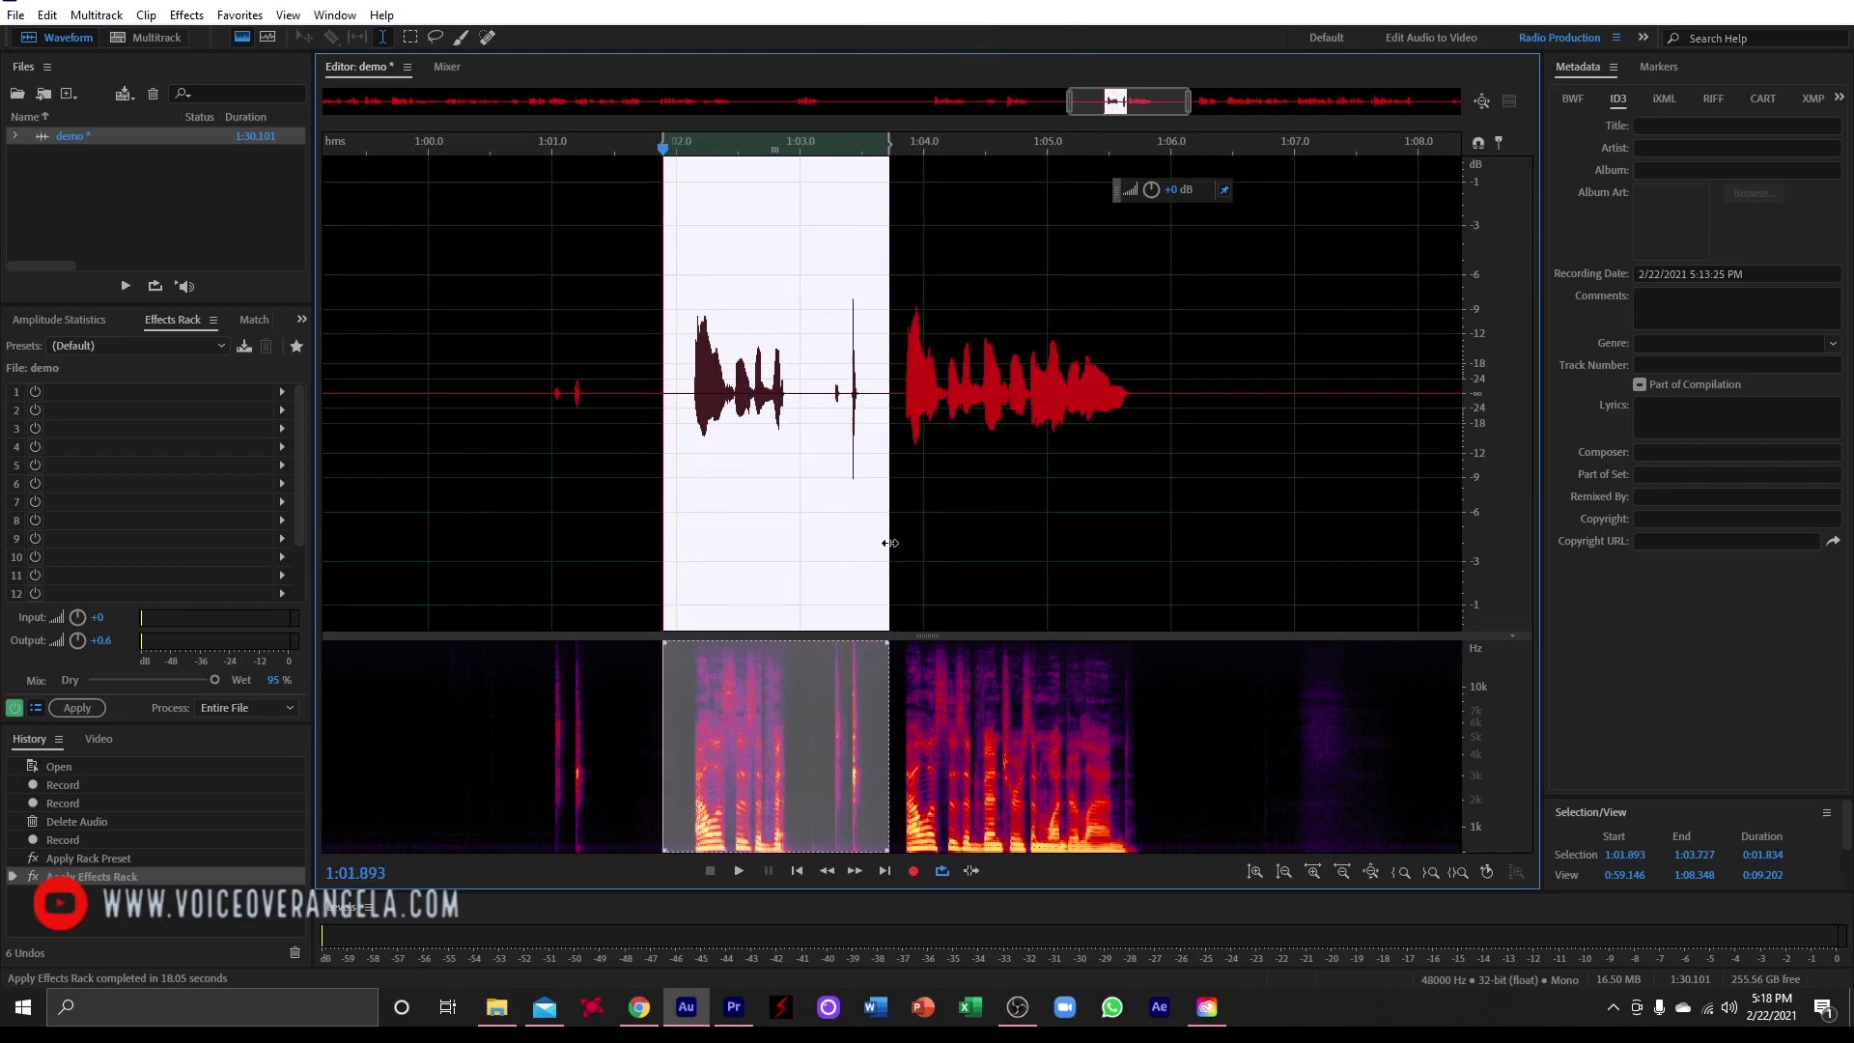
key(Delete)
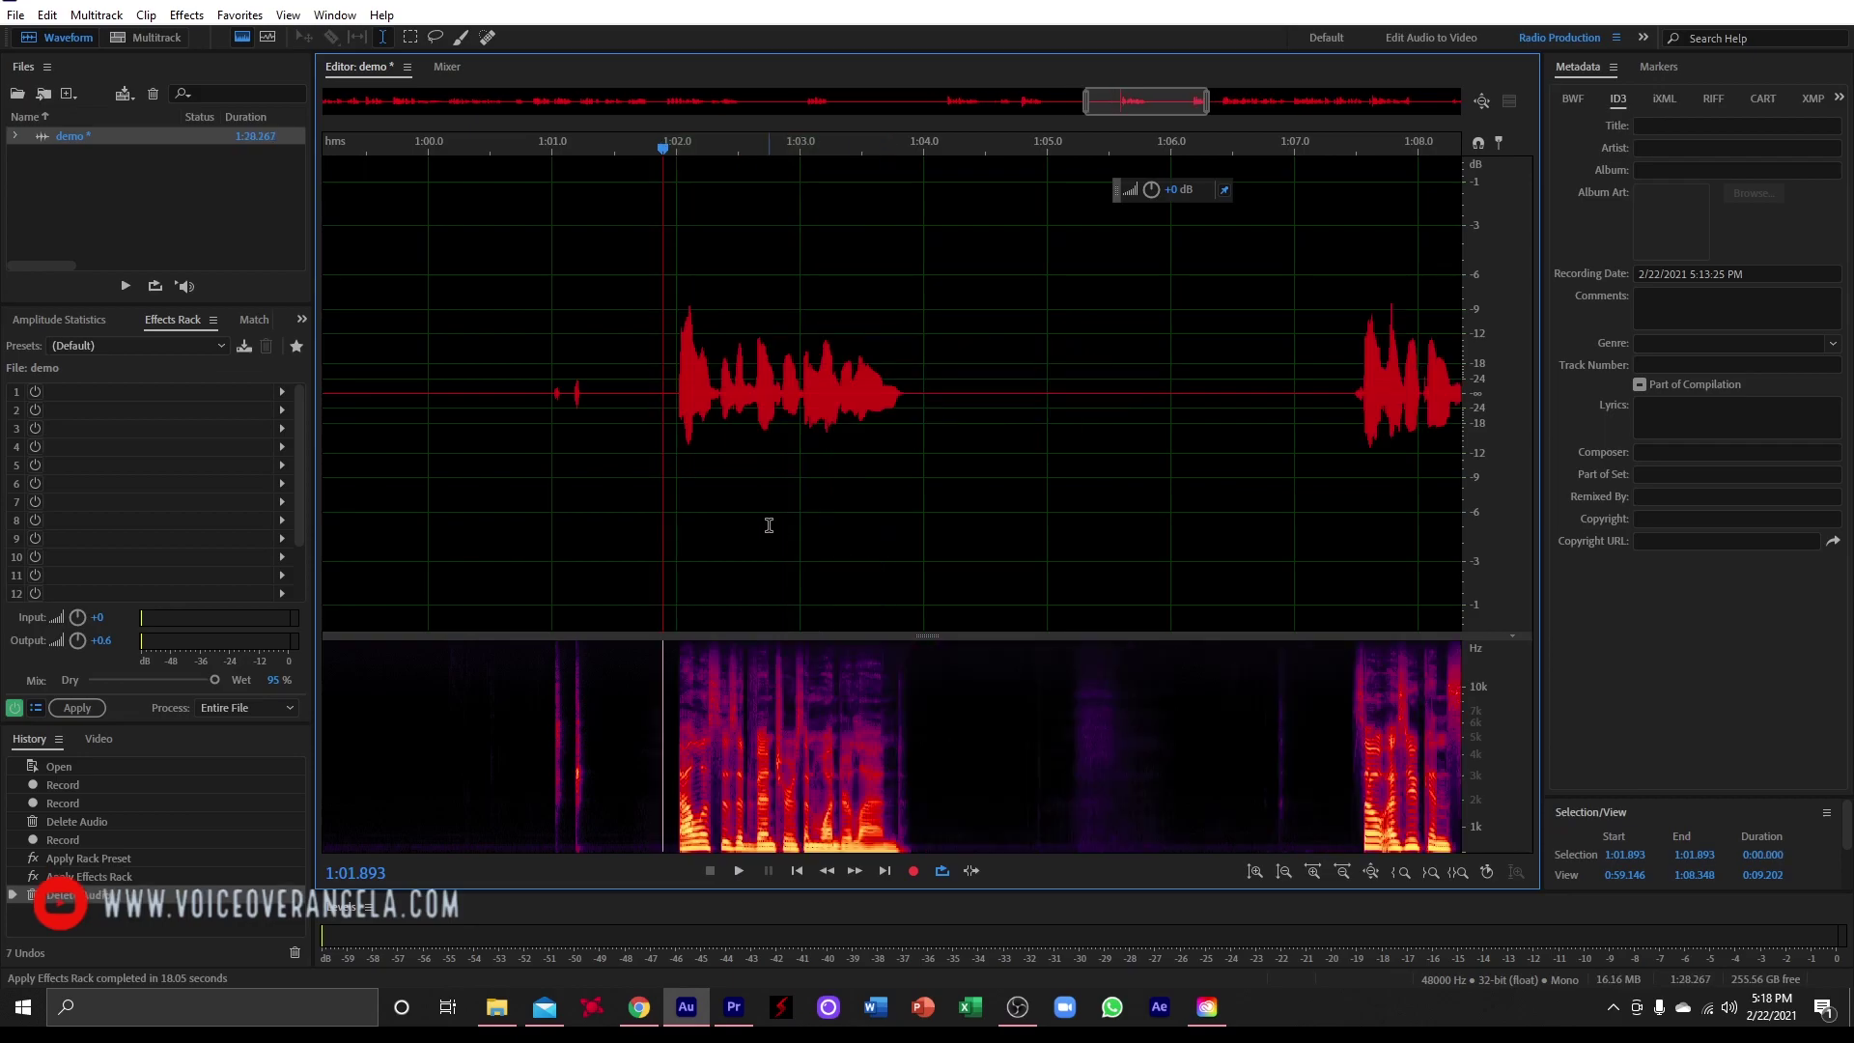
click(47, 15)
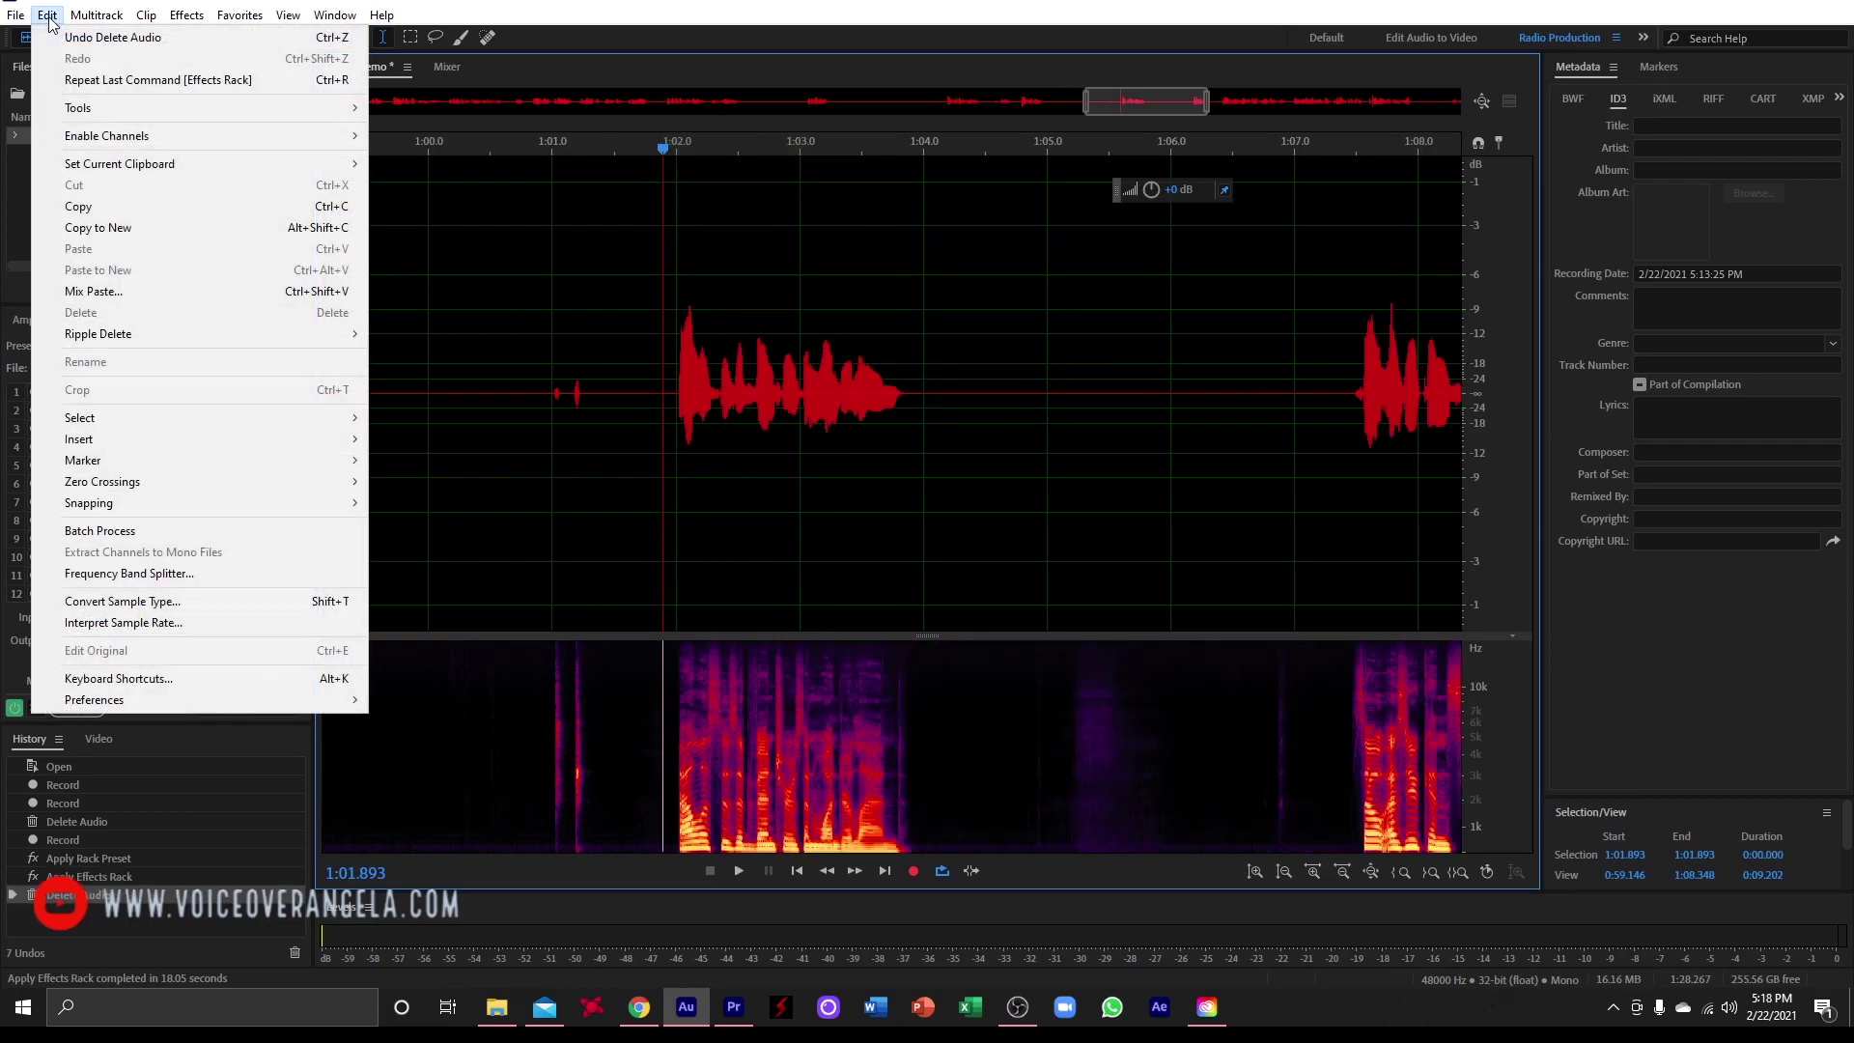
click(55, 39)
Step: Preview the first phrase, delete it again, and undo with Ctrl+Z
click(528, 249)
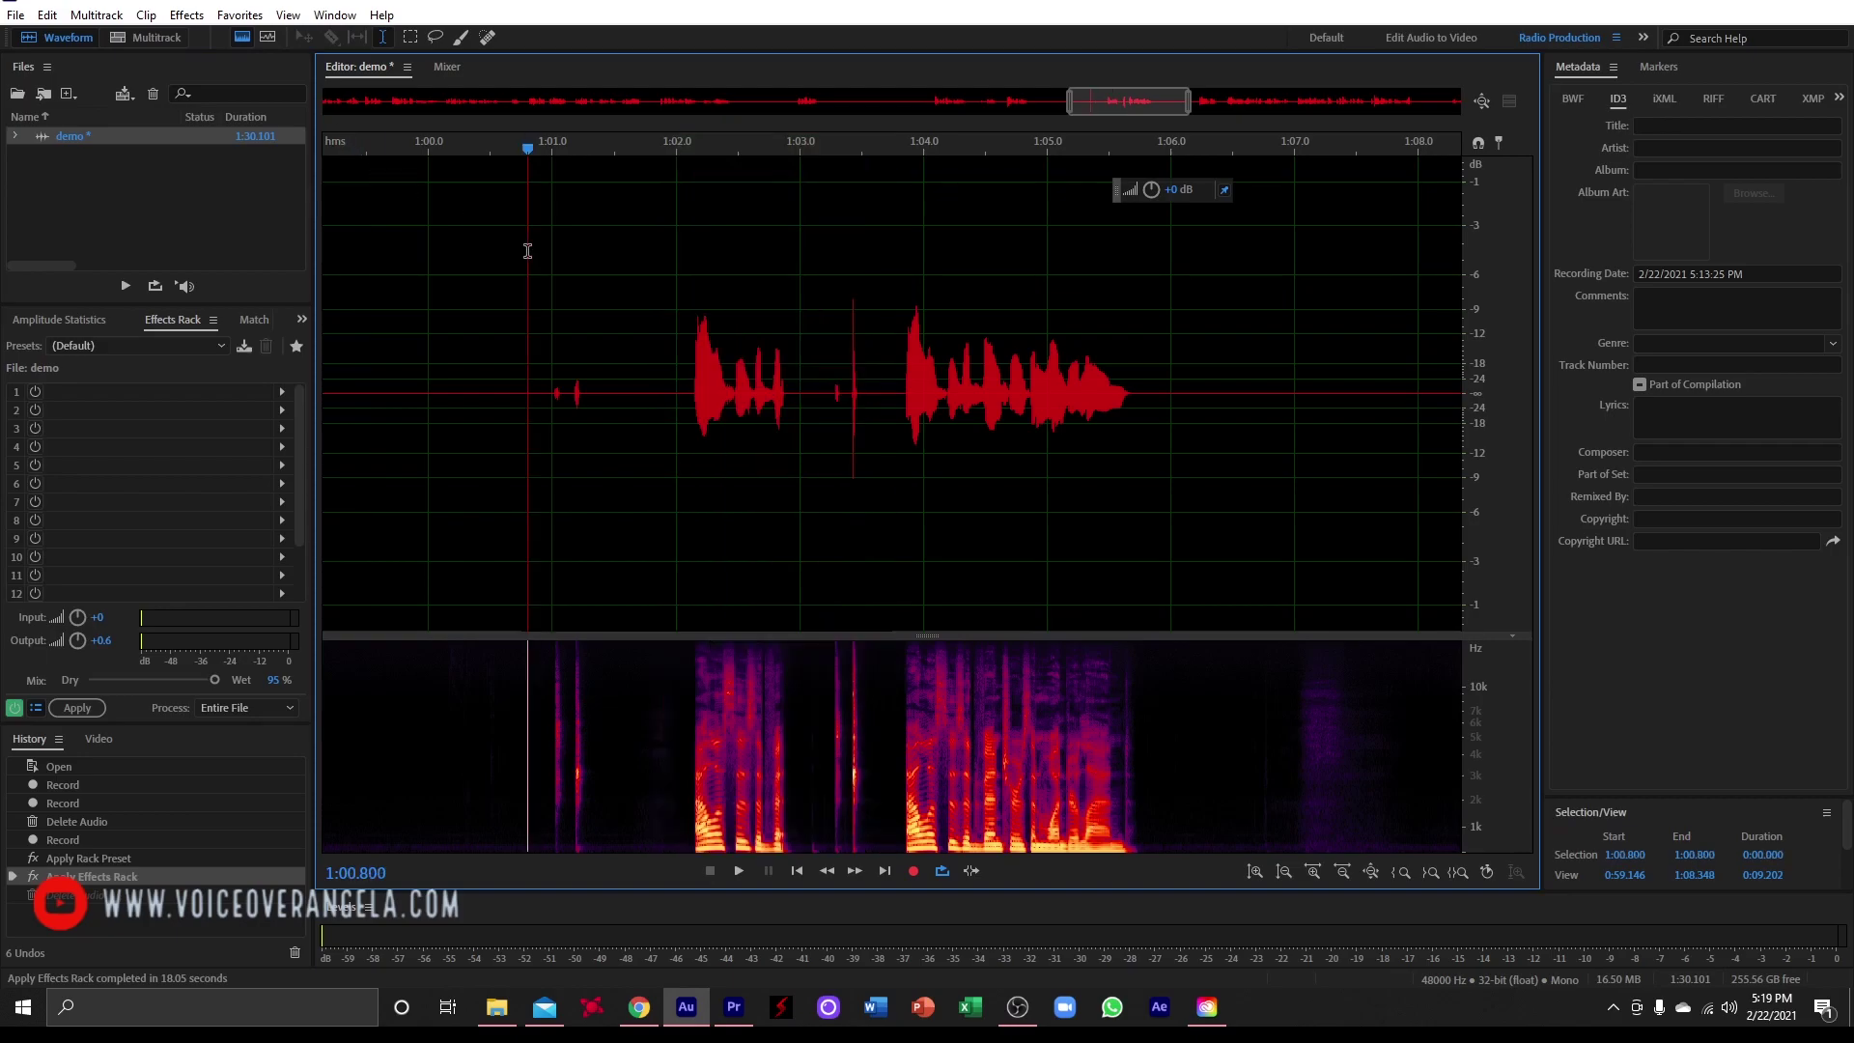
click(680, 317)
key(space)
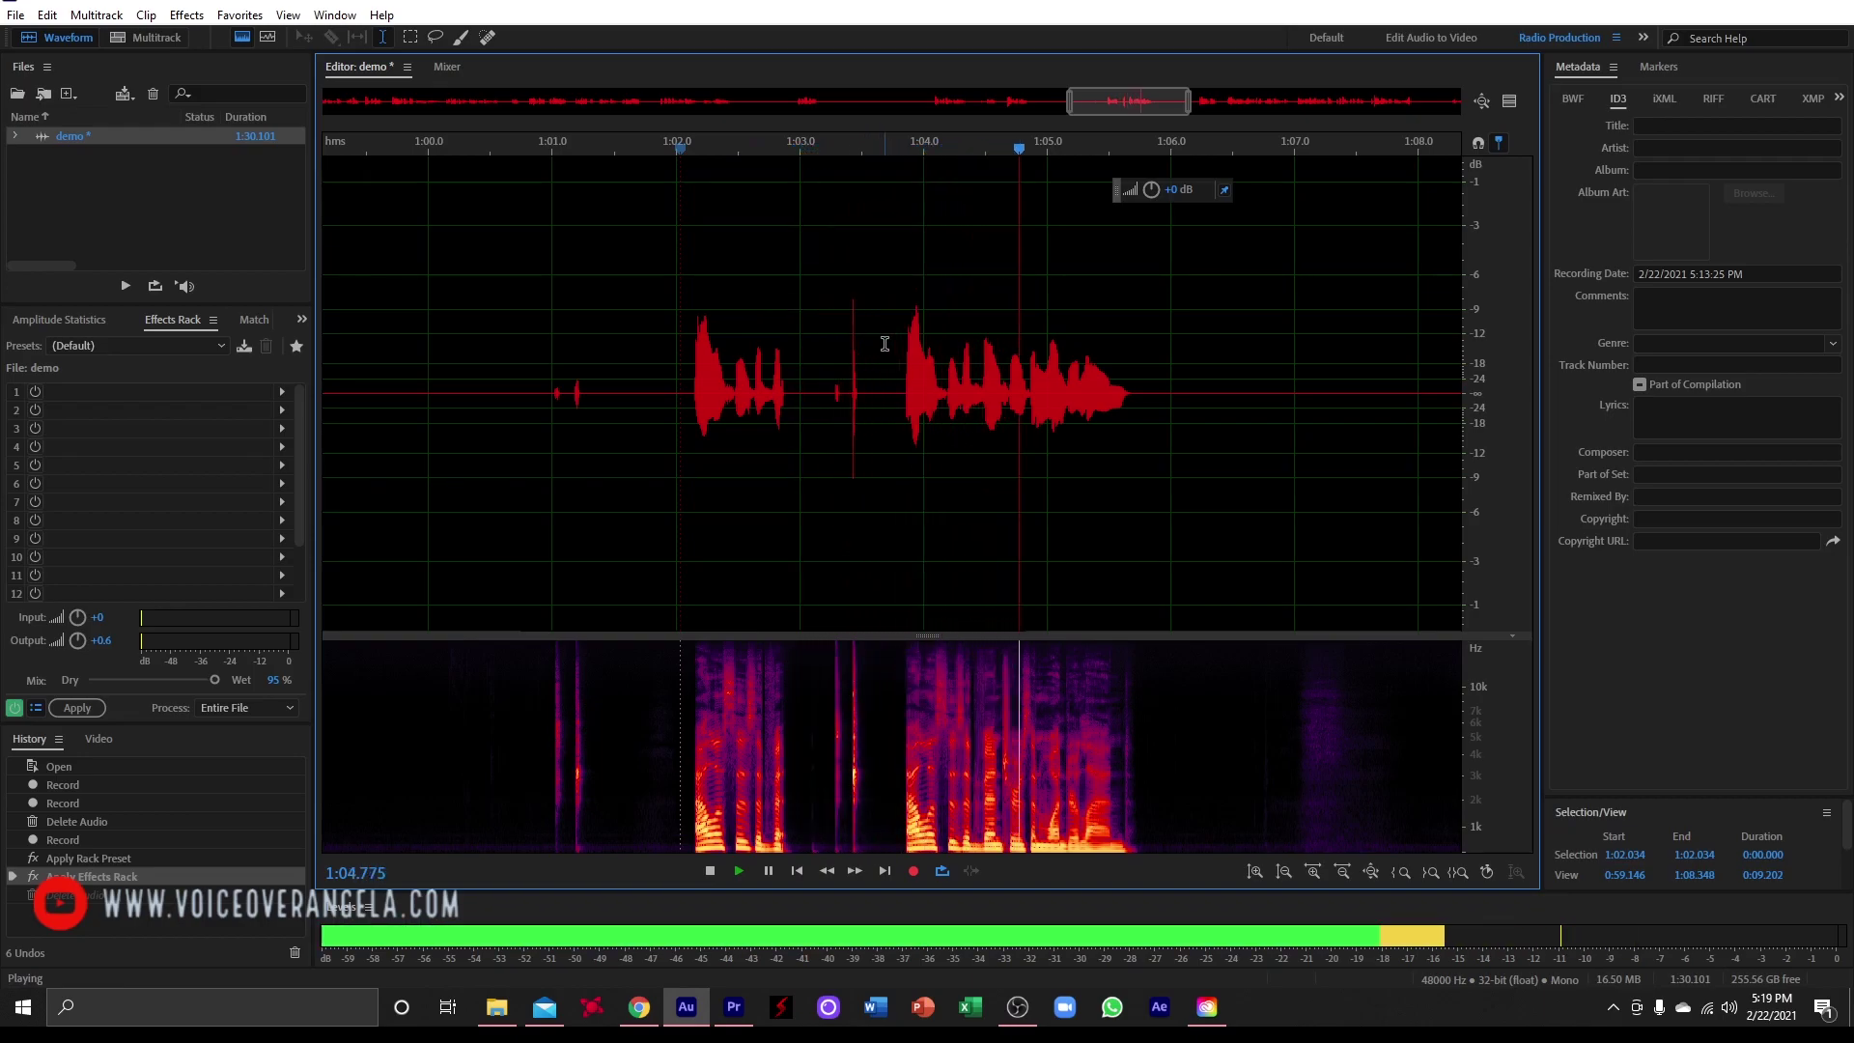
key(space)
drag(675, 381, 898, 388)
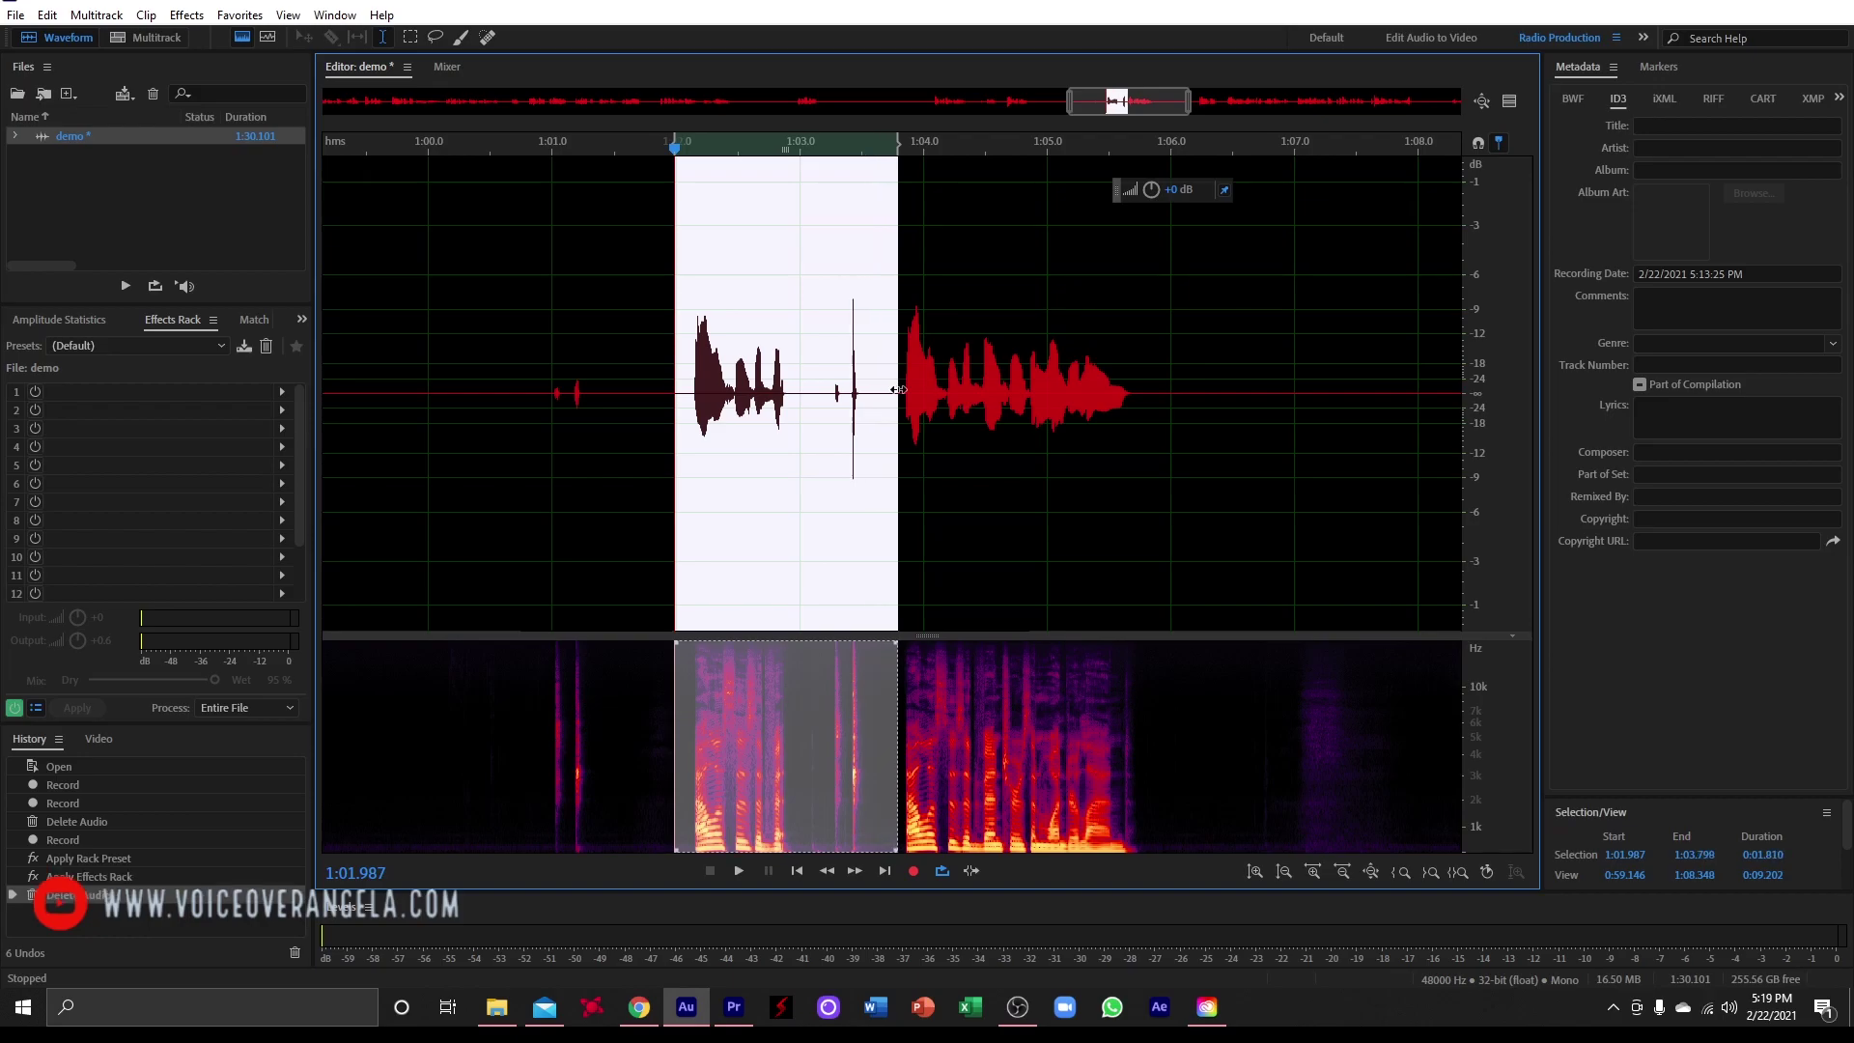
key(Delete)
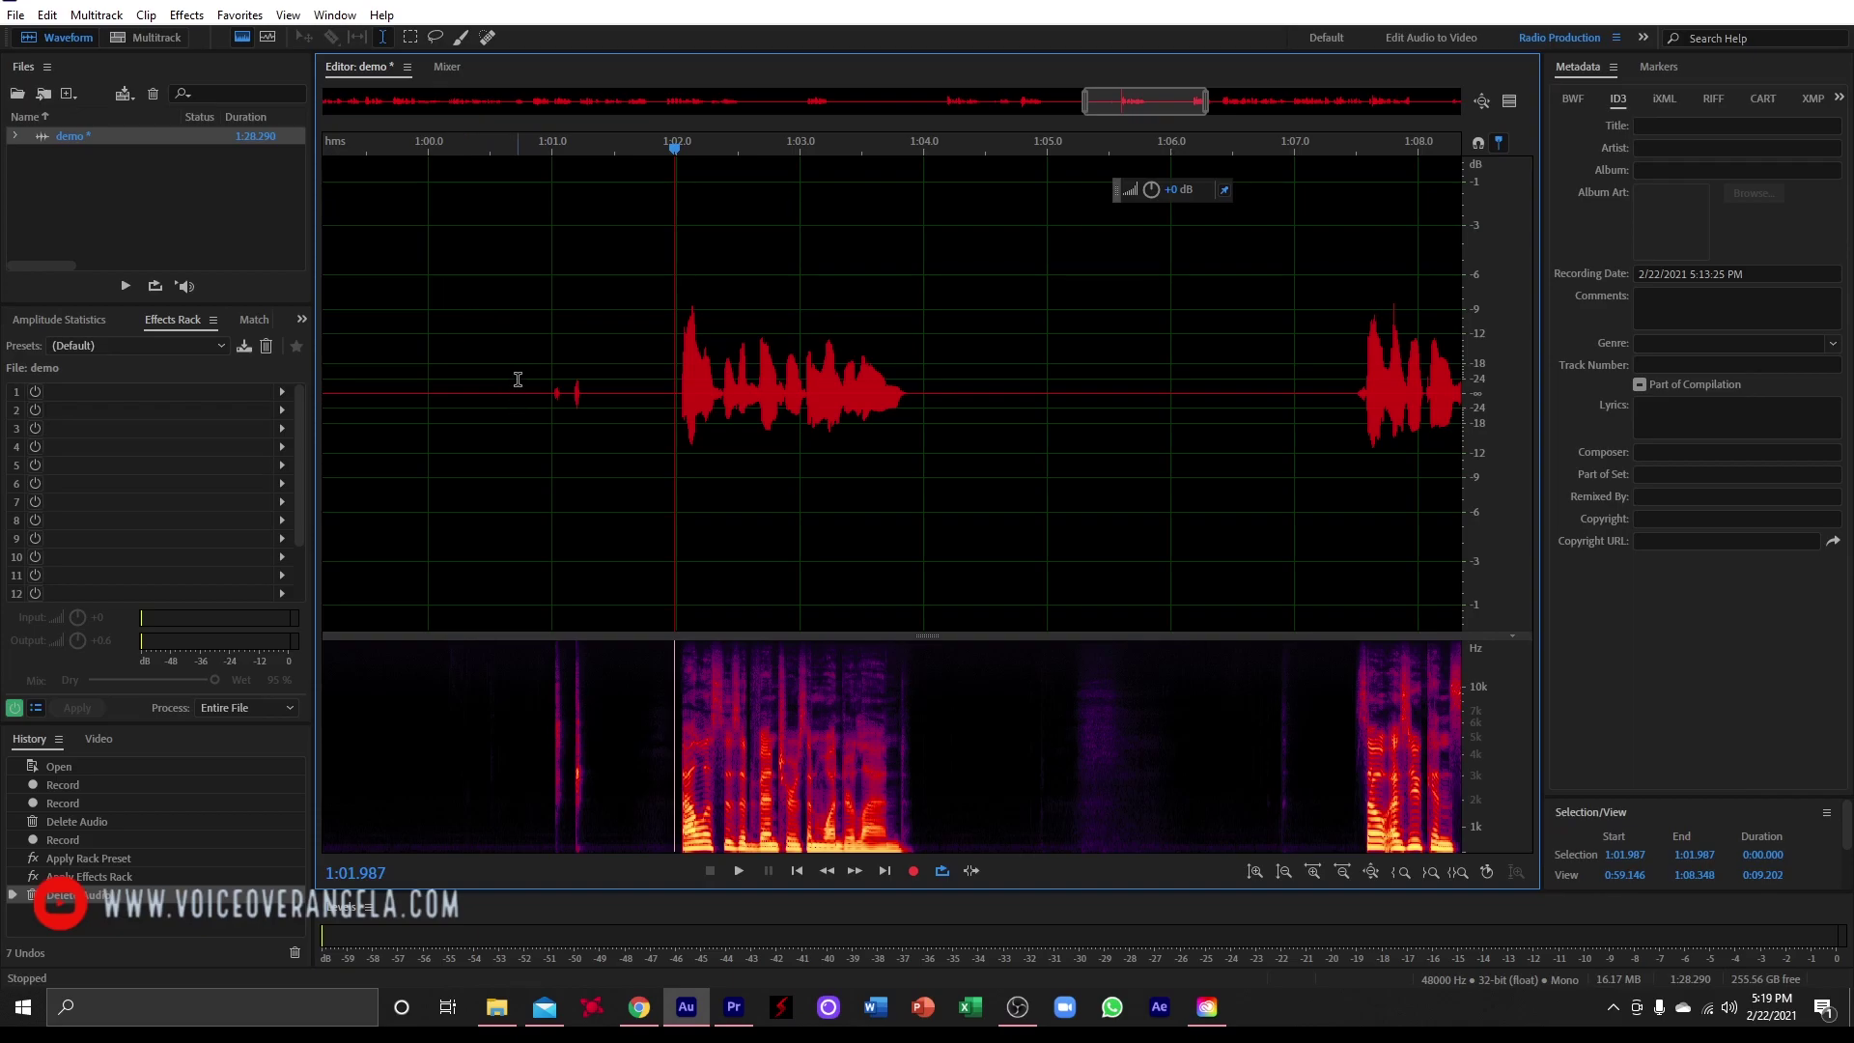
click(46, 15)
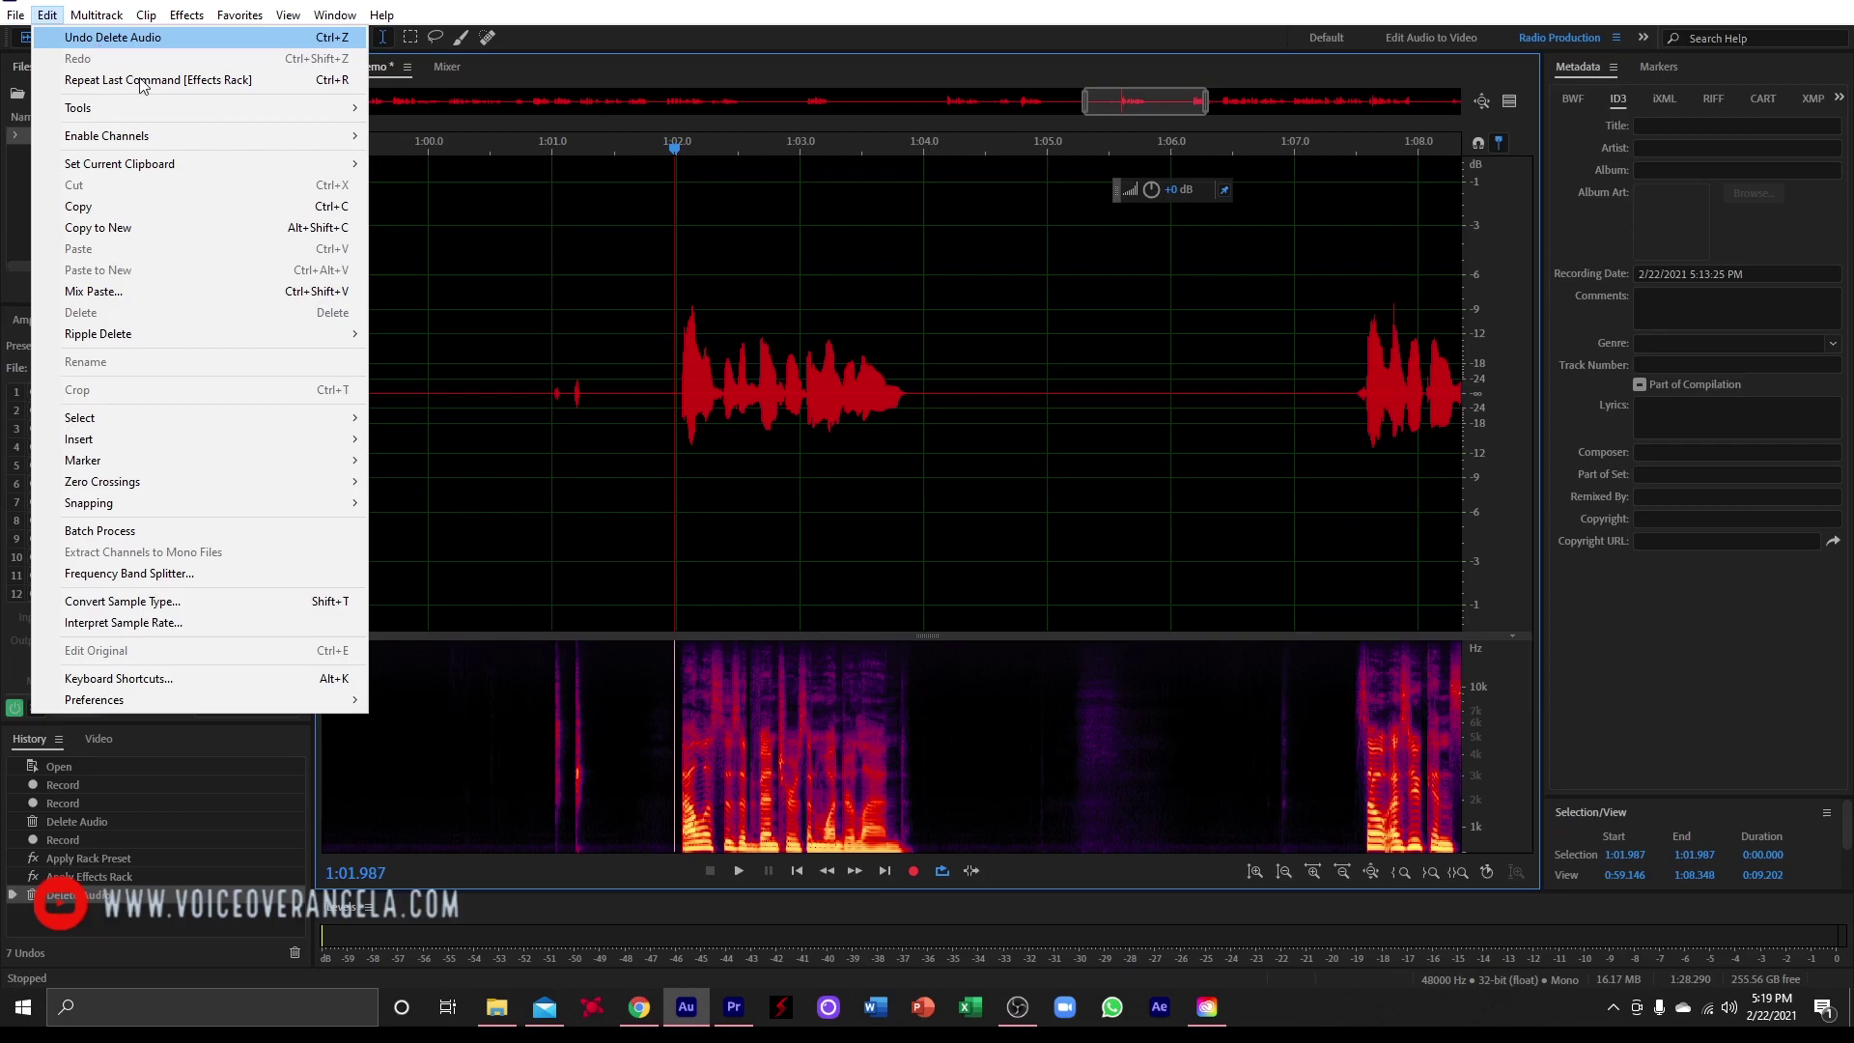
click(505, 261)
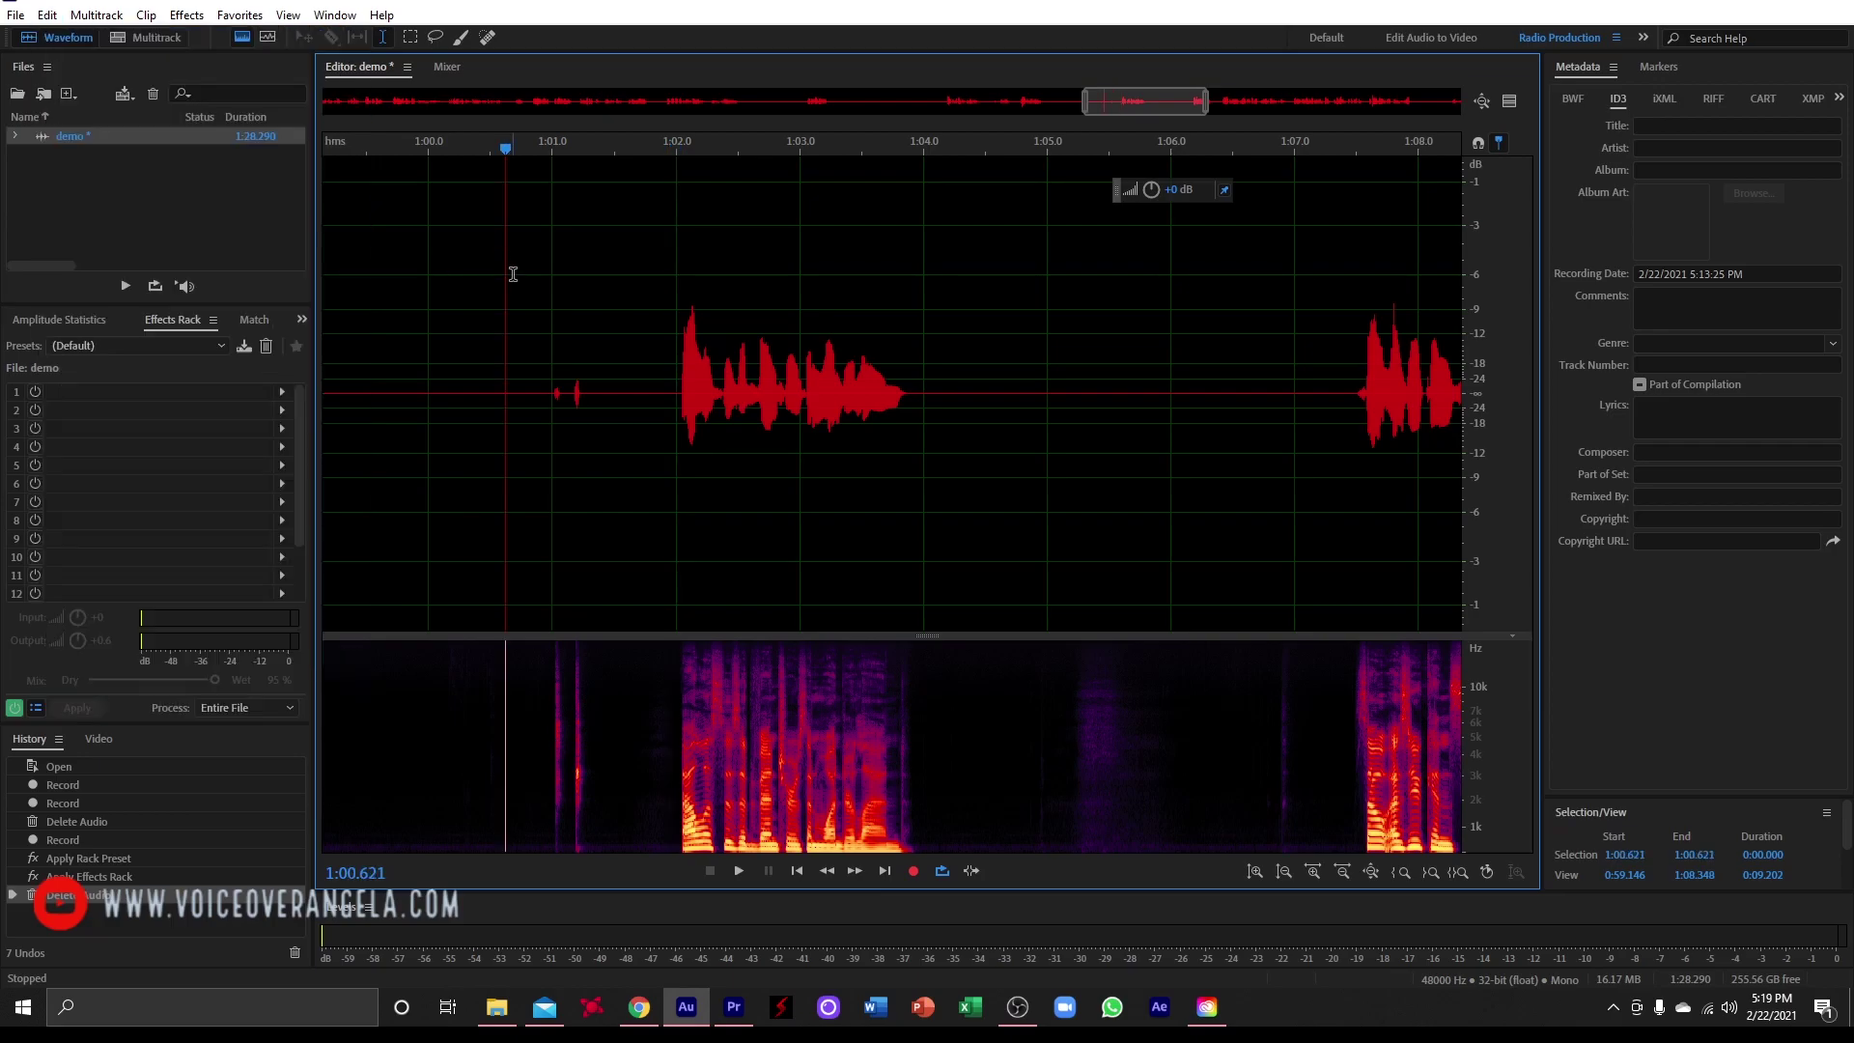
key(ctrl+z)
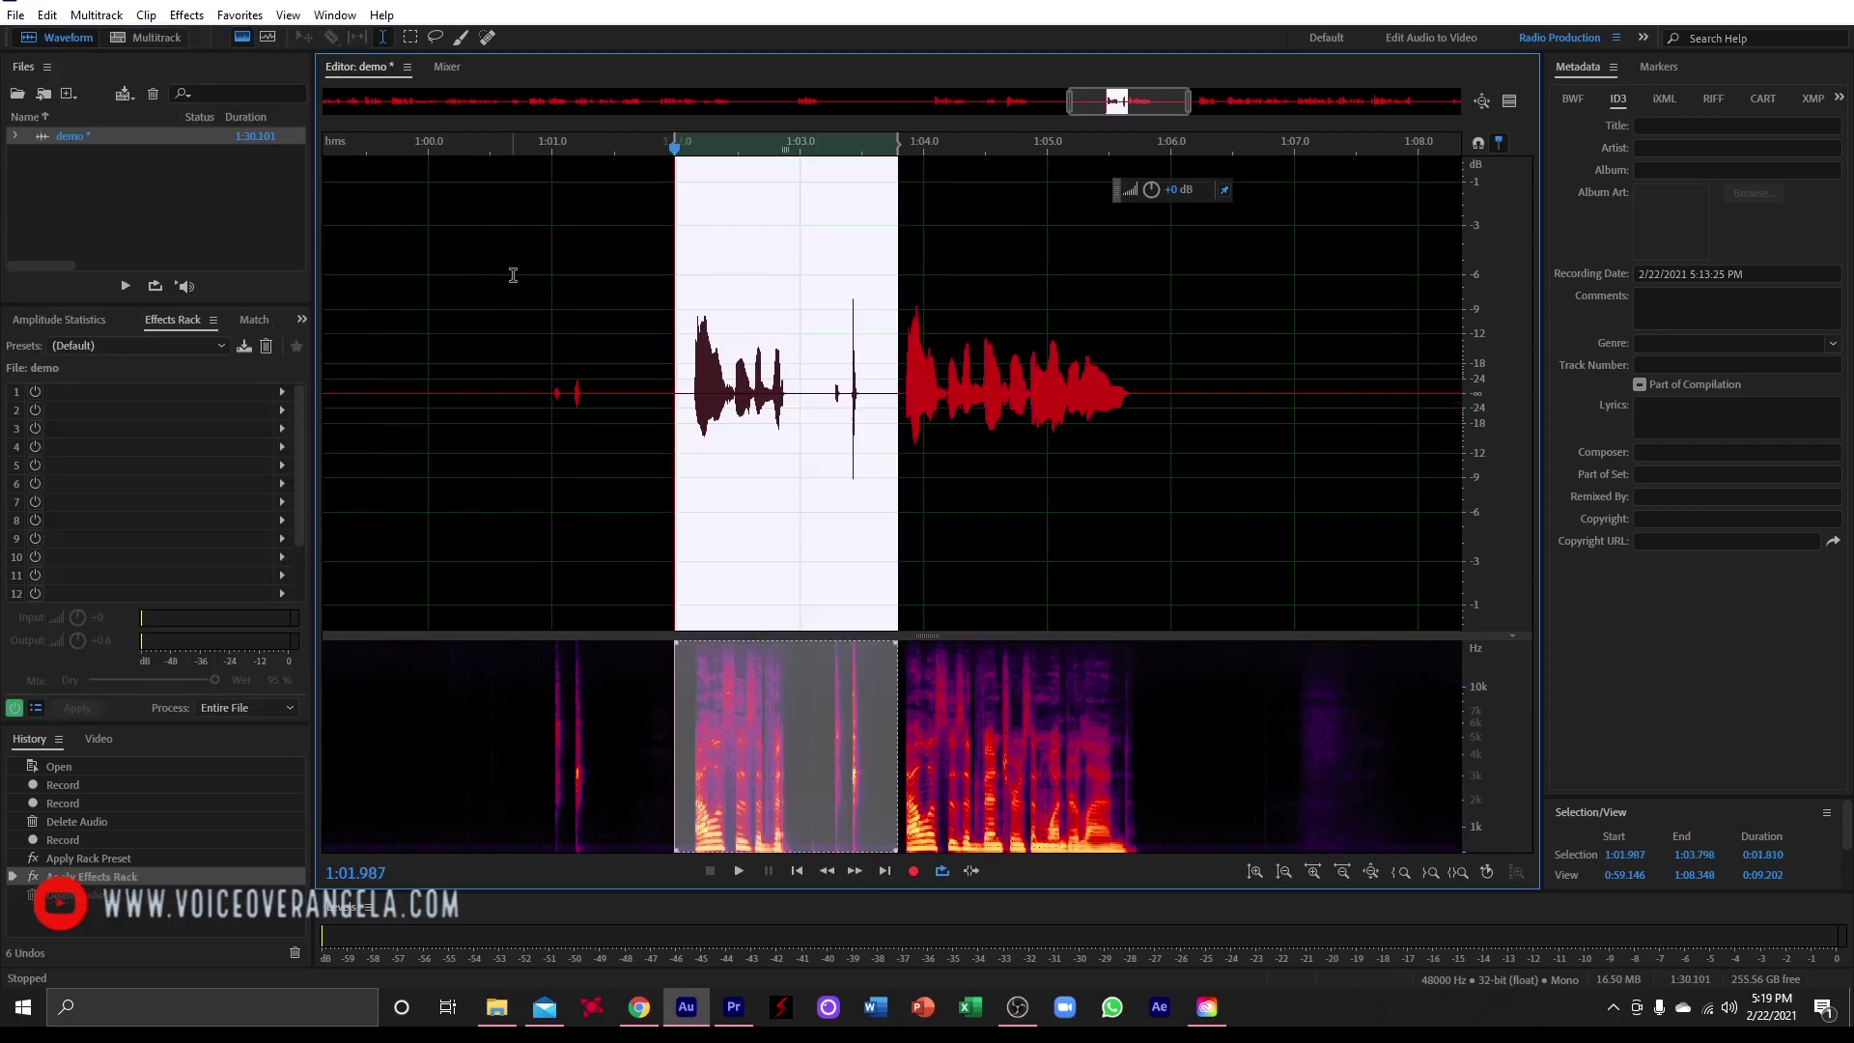
click(868, 338)
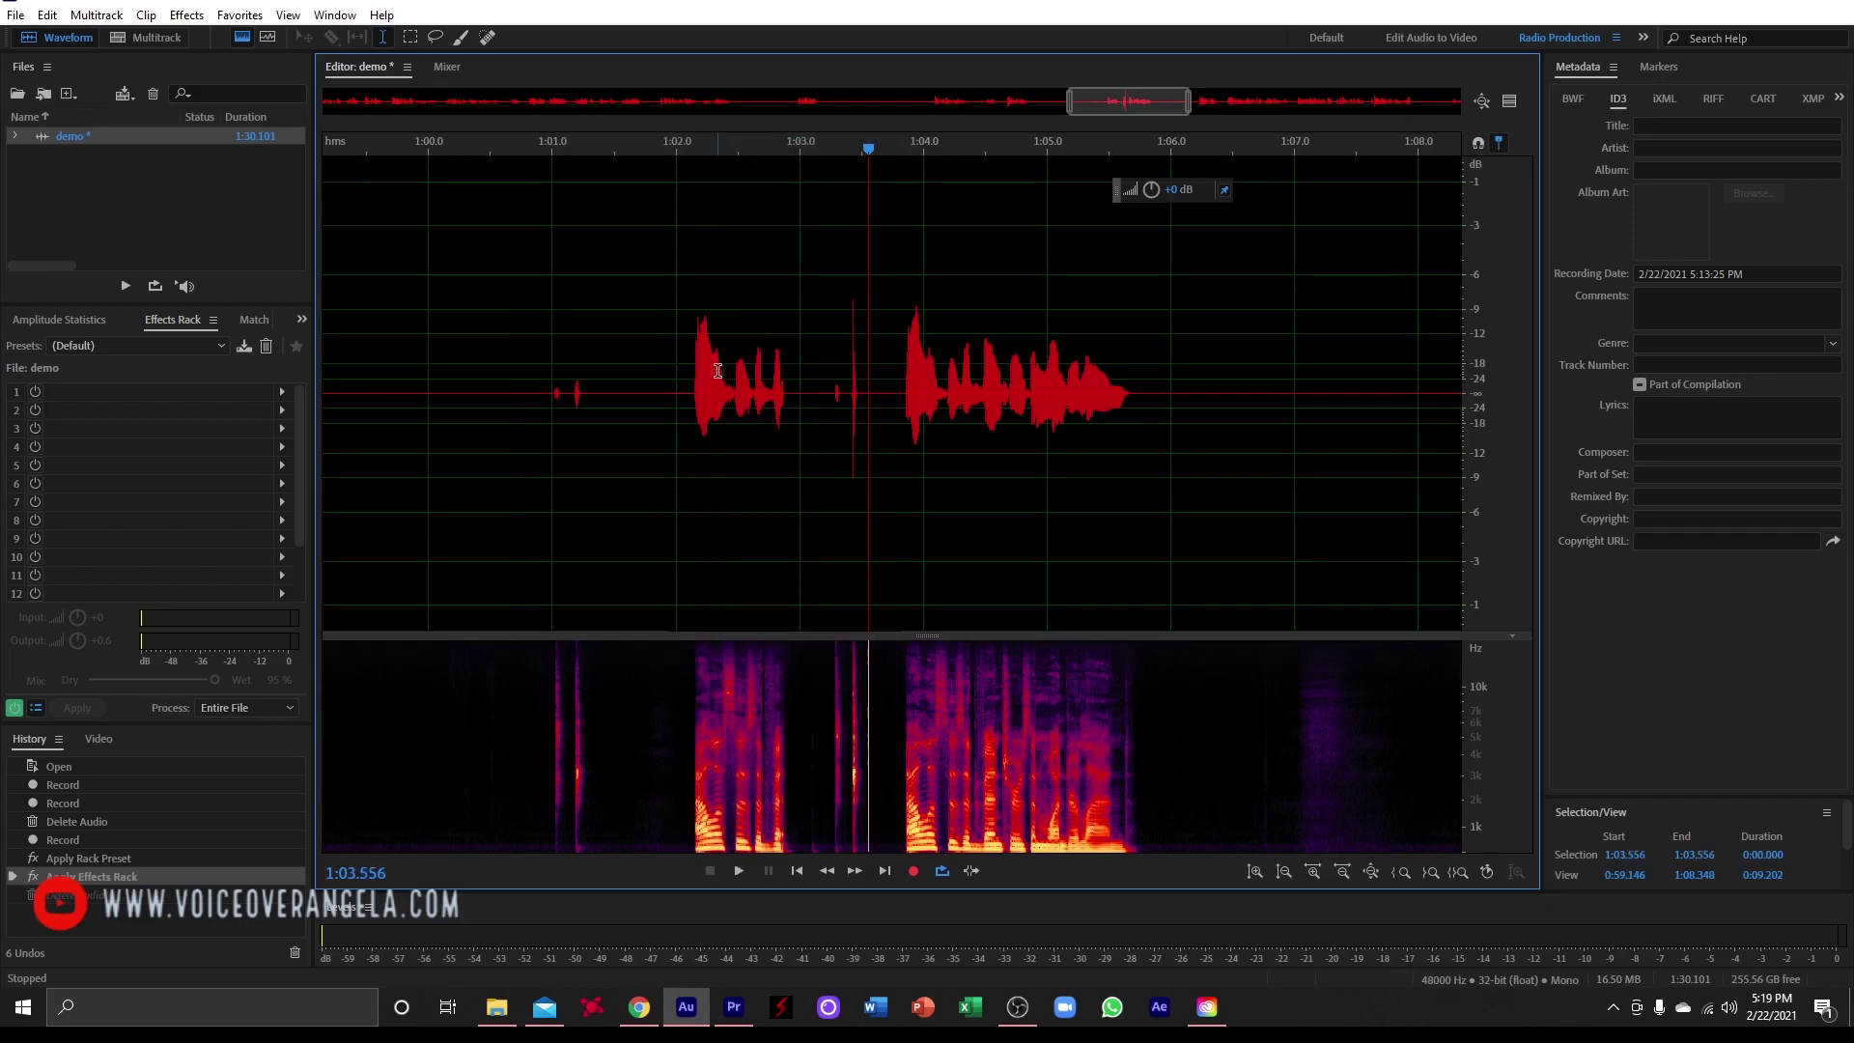
Step: Delete the blip gap from 1:00.569 to 1:01.410, shortening demo to 1:29.022
scroll(685, 386, down, 3)
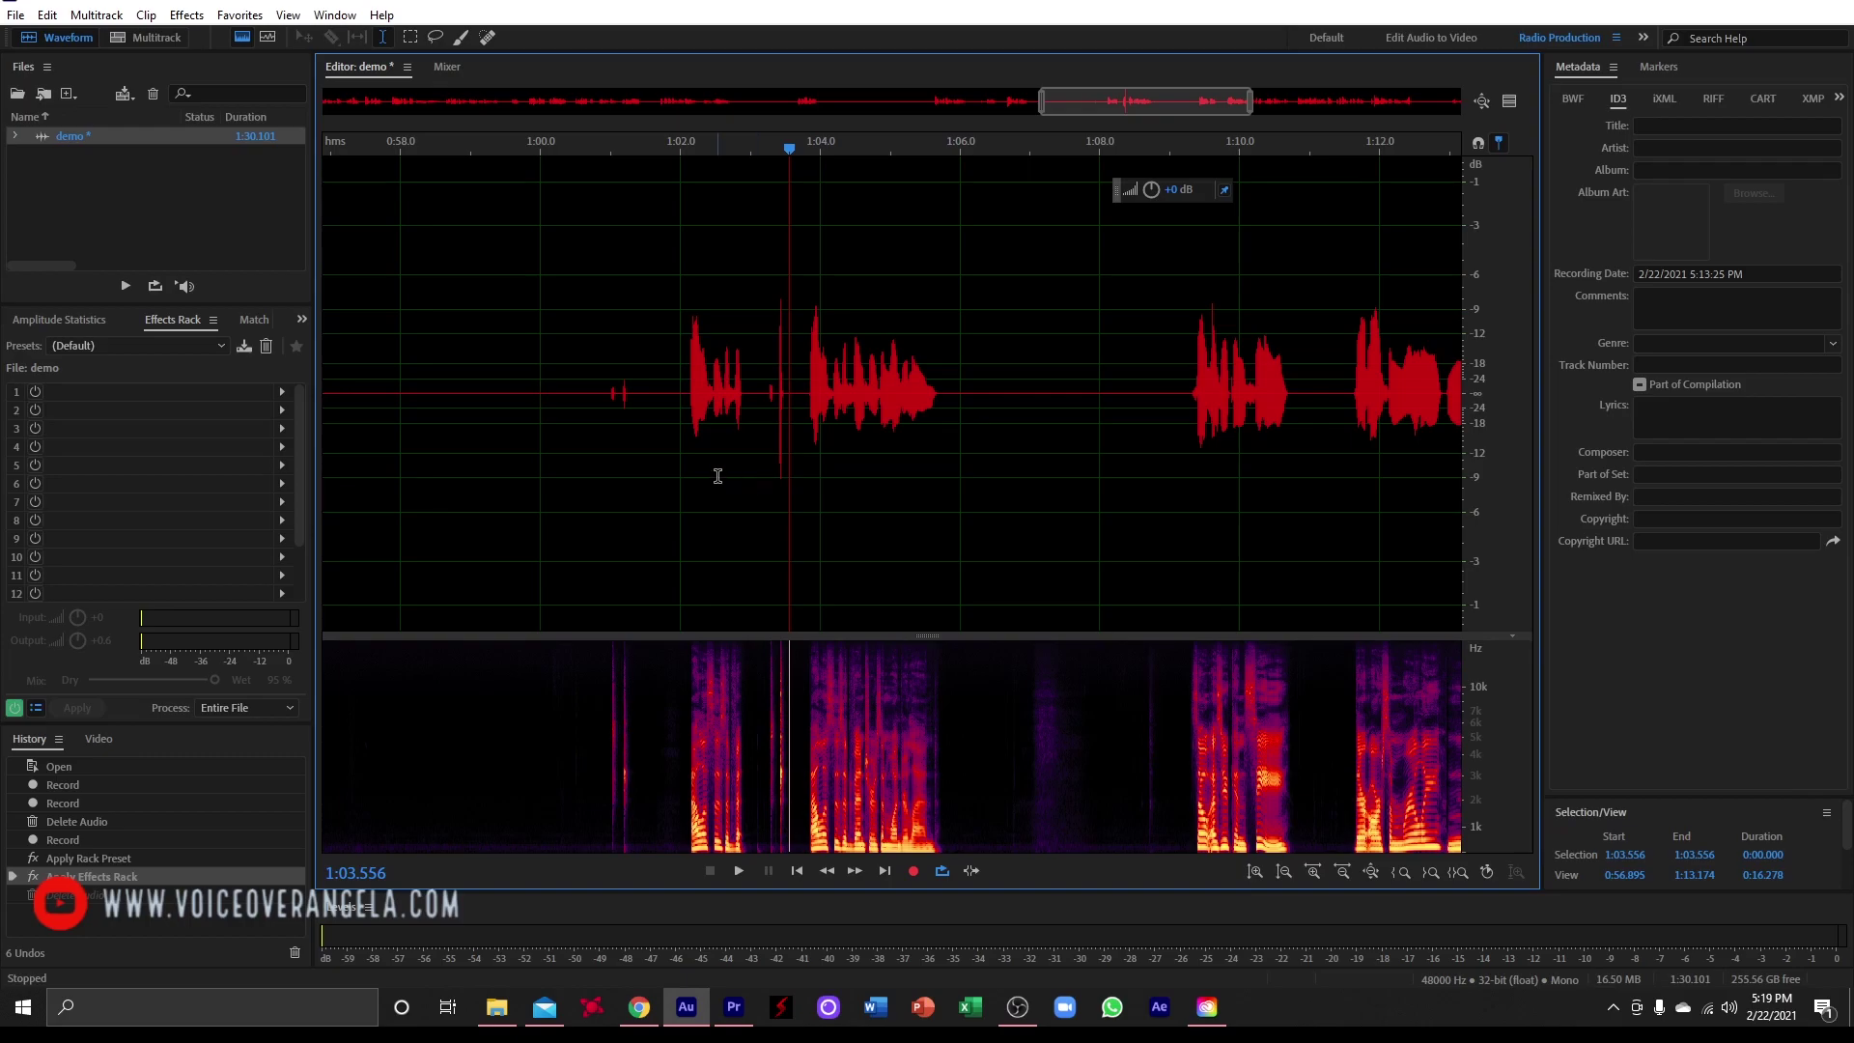
scroll(705, 478, down, 5)
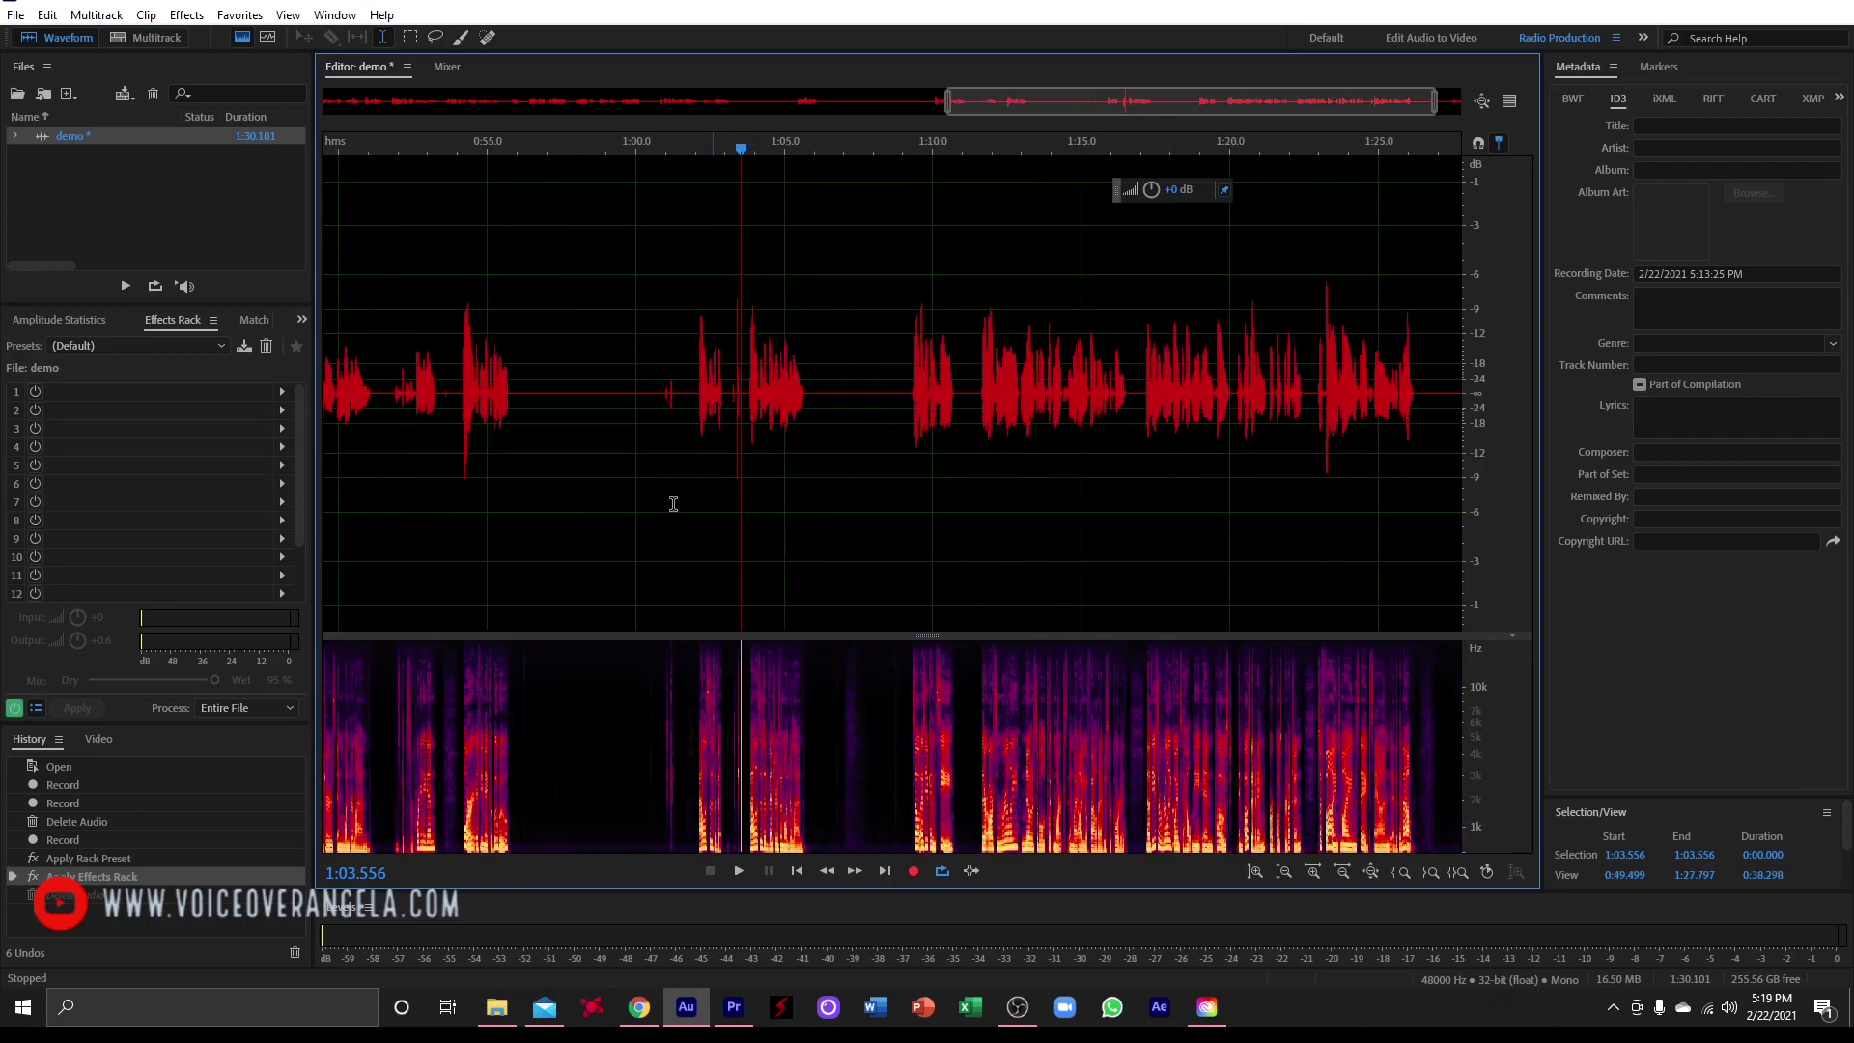
scroll(713, 493, up, 9)
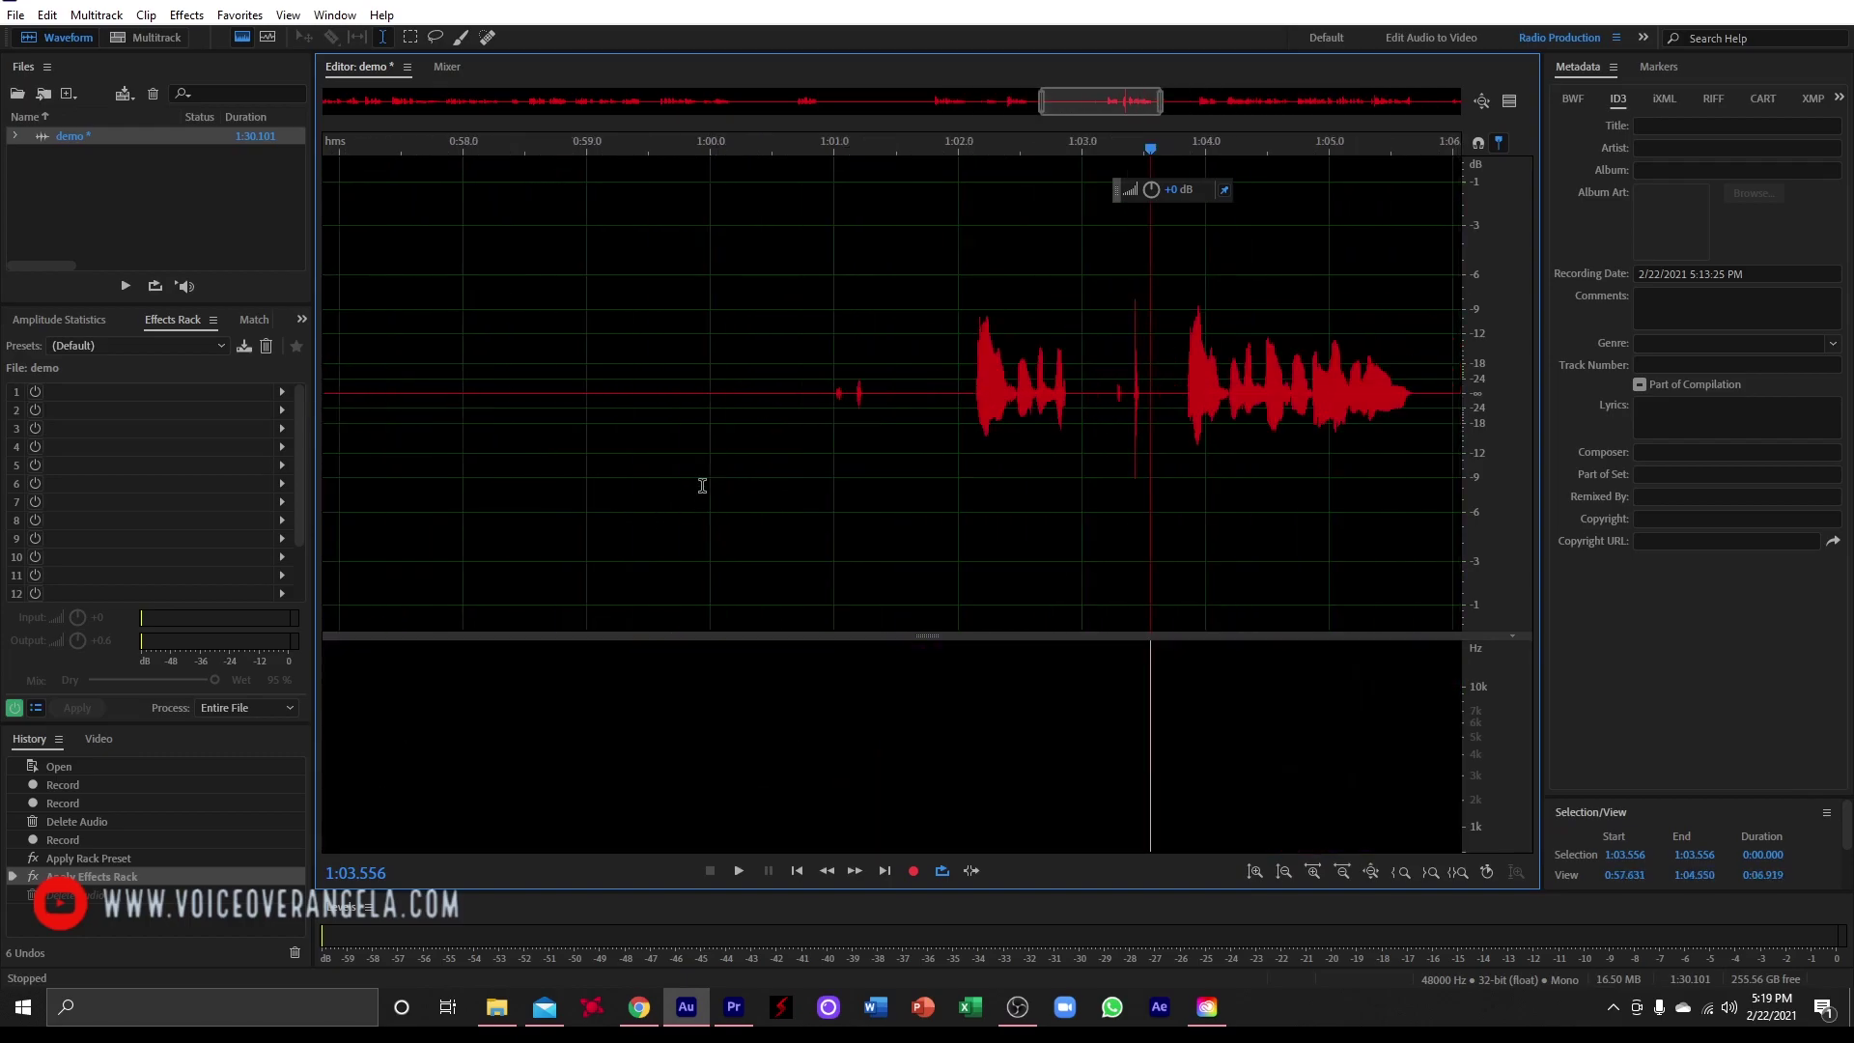
scroll(702, 485, down, 3)
scroll(550, 530, up, 1)
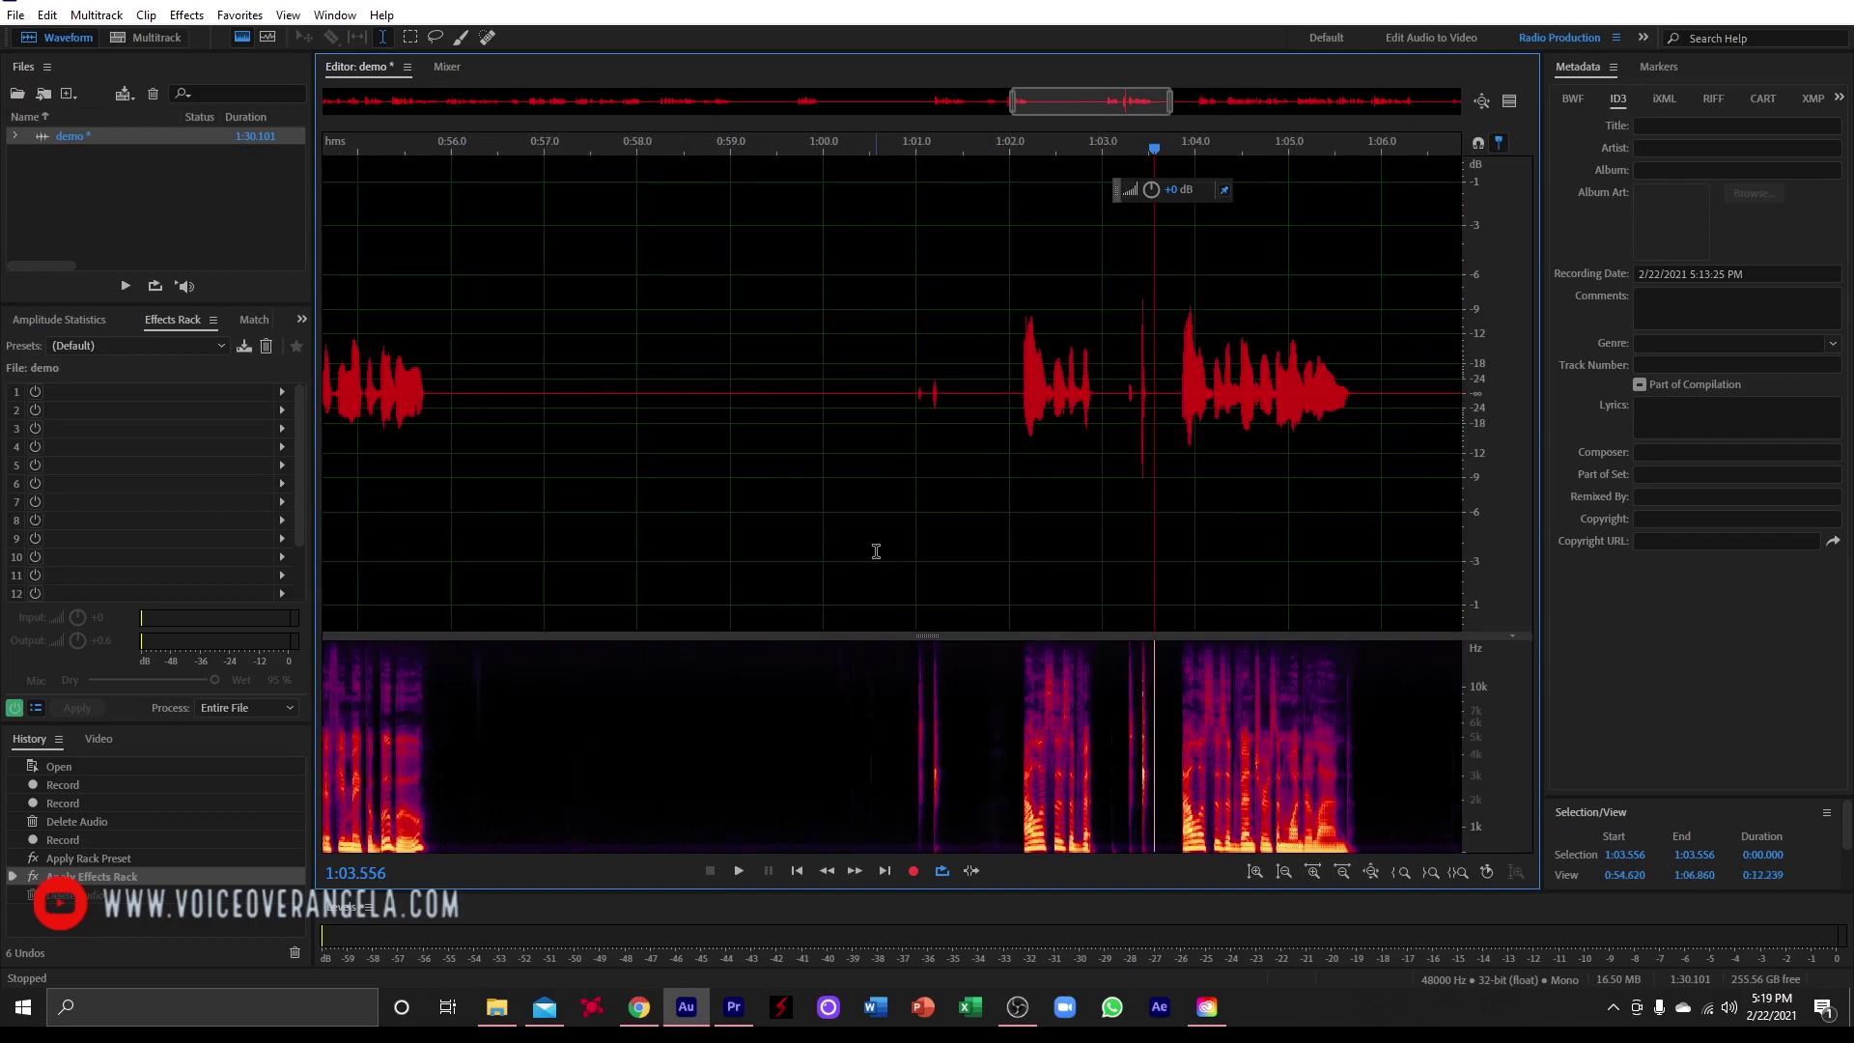
drag(876, 550, 955, 548)
key(Delete)
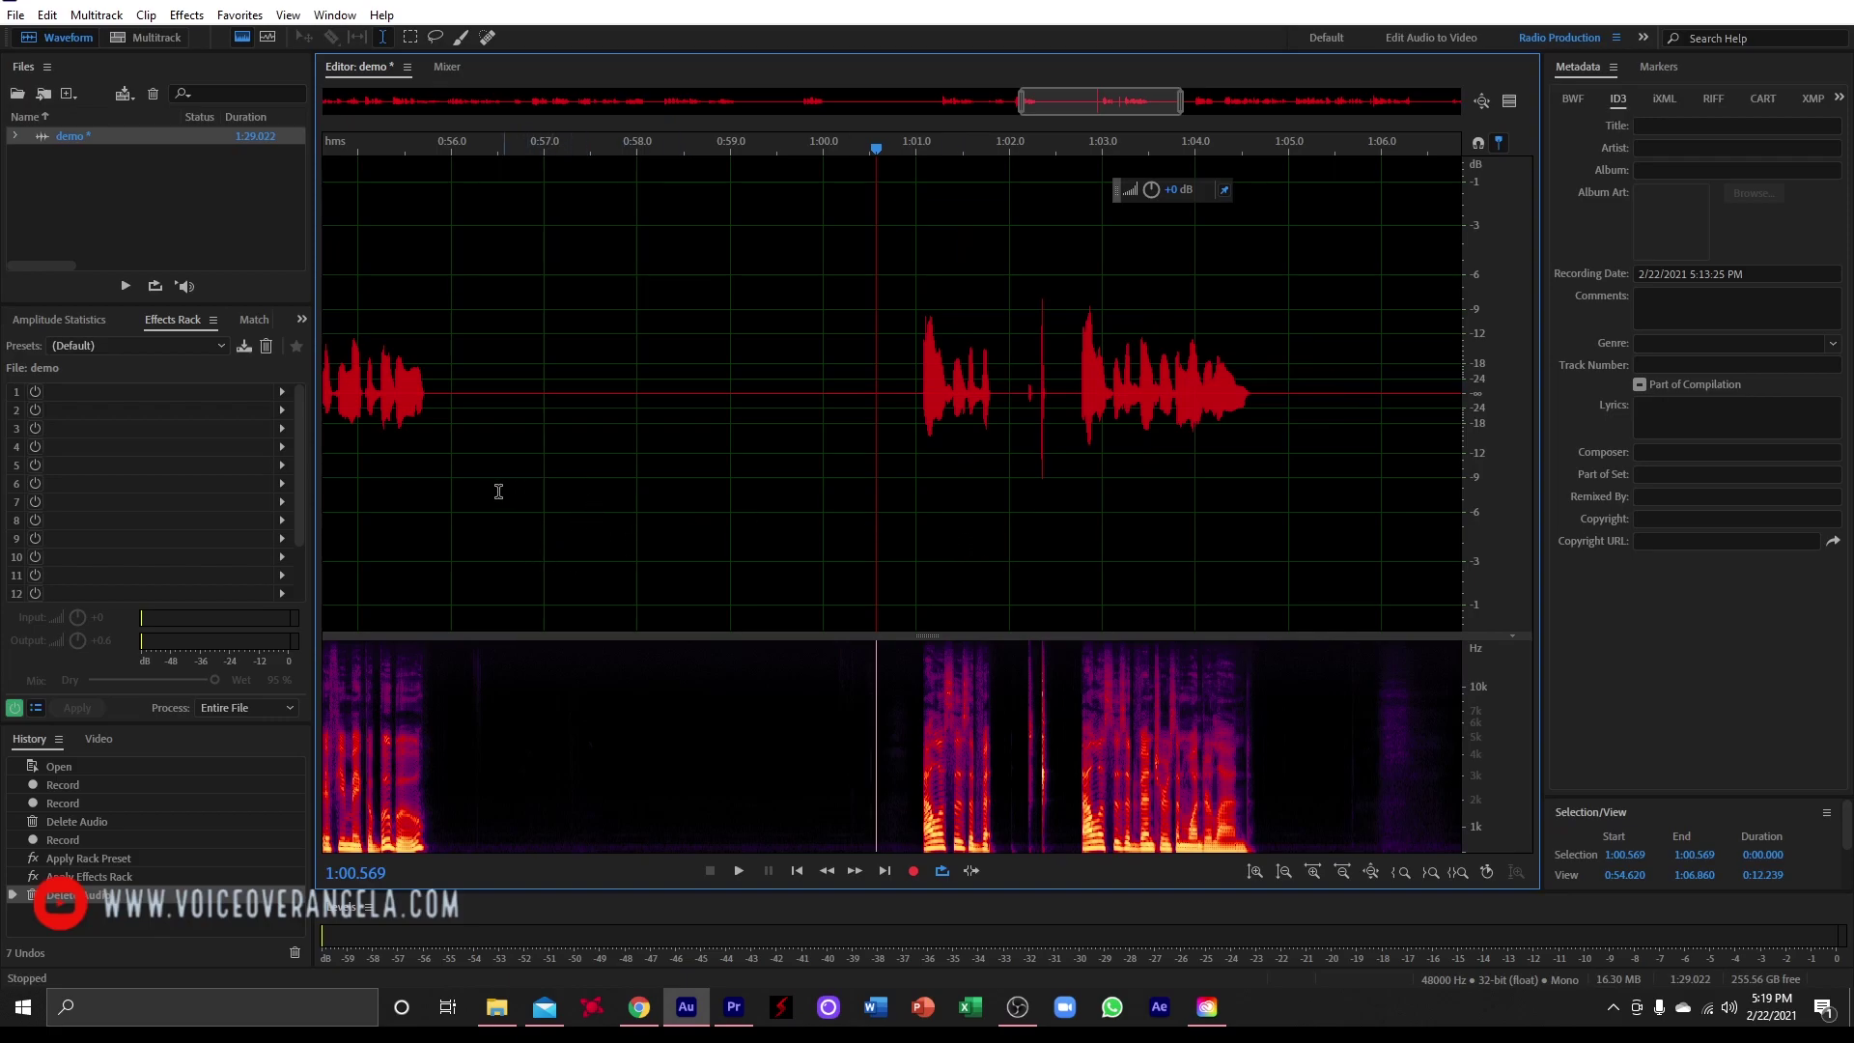
Step: Cut the silent gap from 0:56.250 to 1:00.973, leaving demo 1:24.298 long
drag(435, 526, 908, 483)
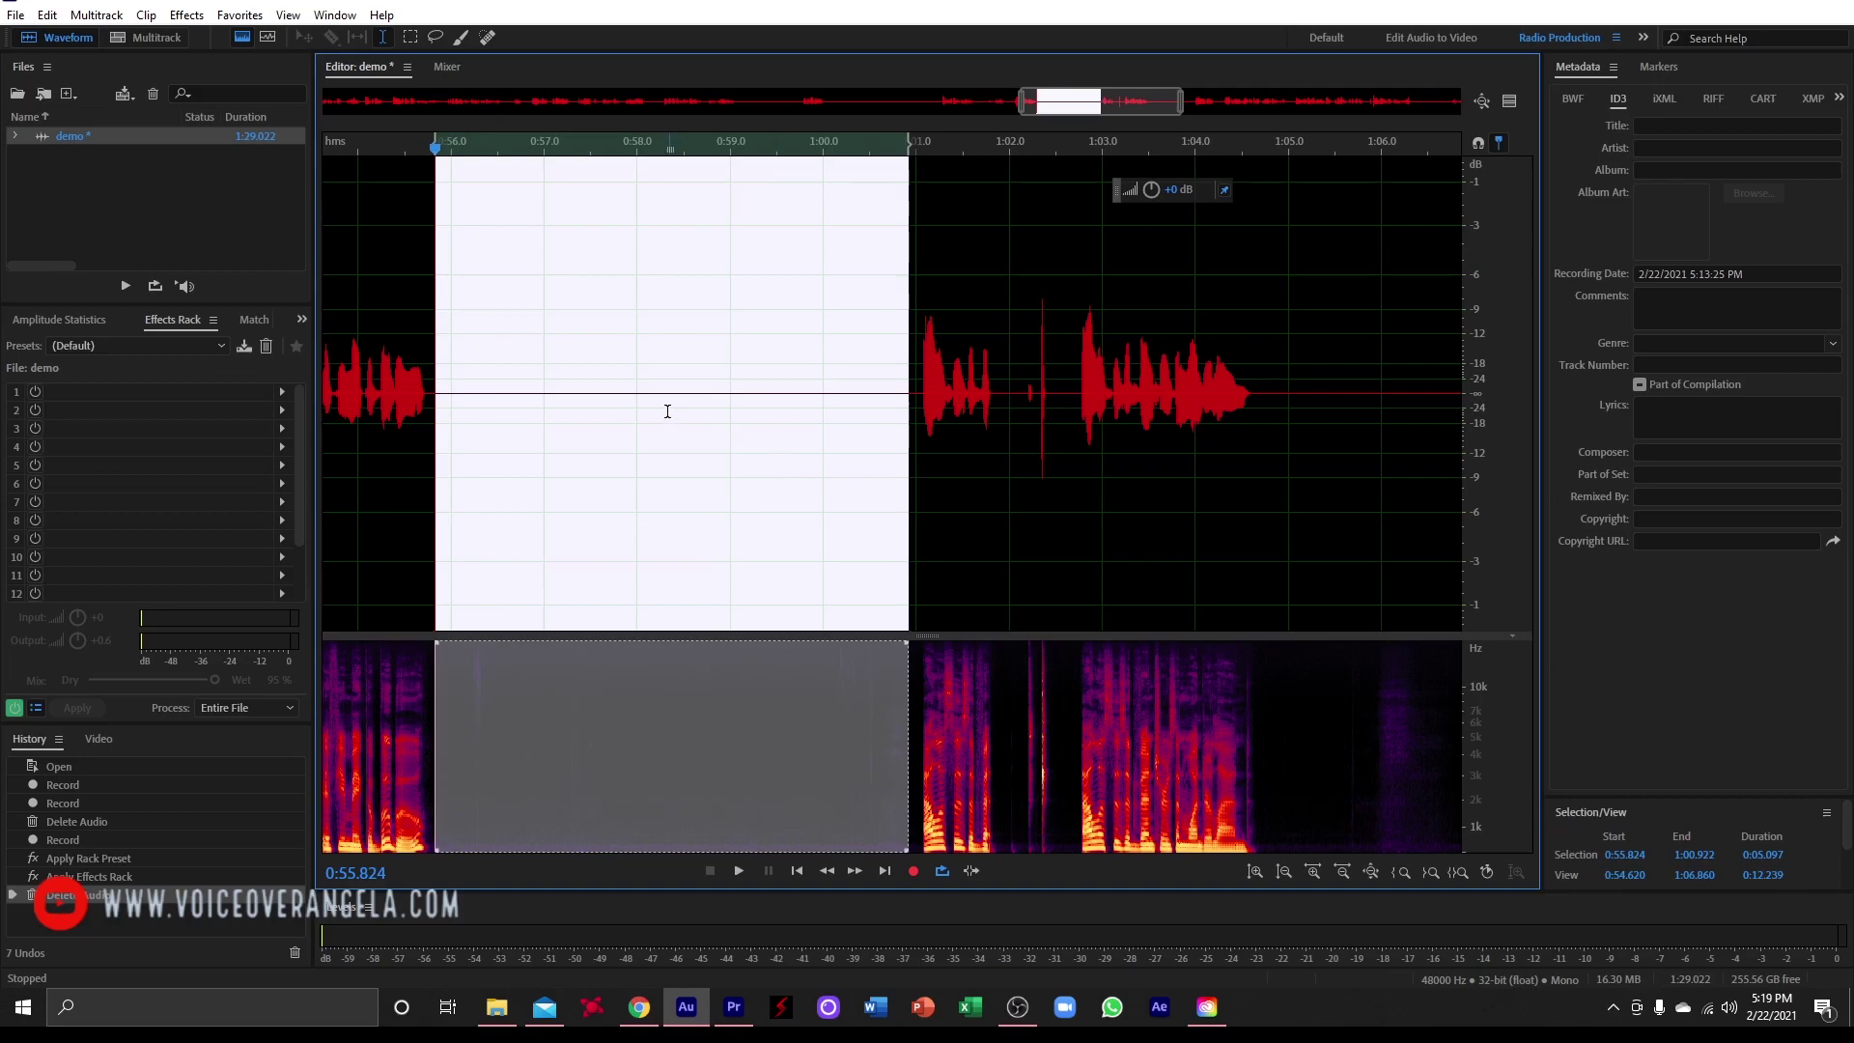
click(452, 485)
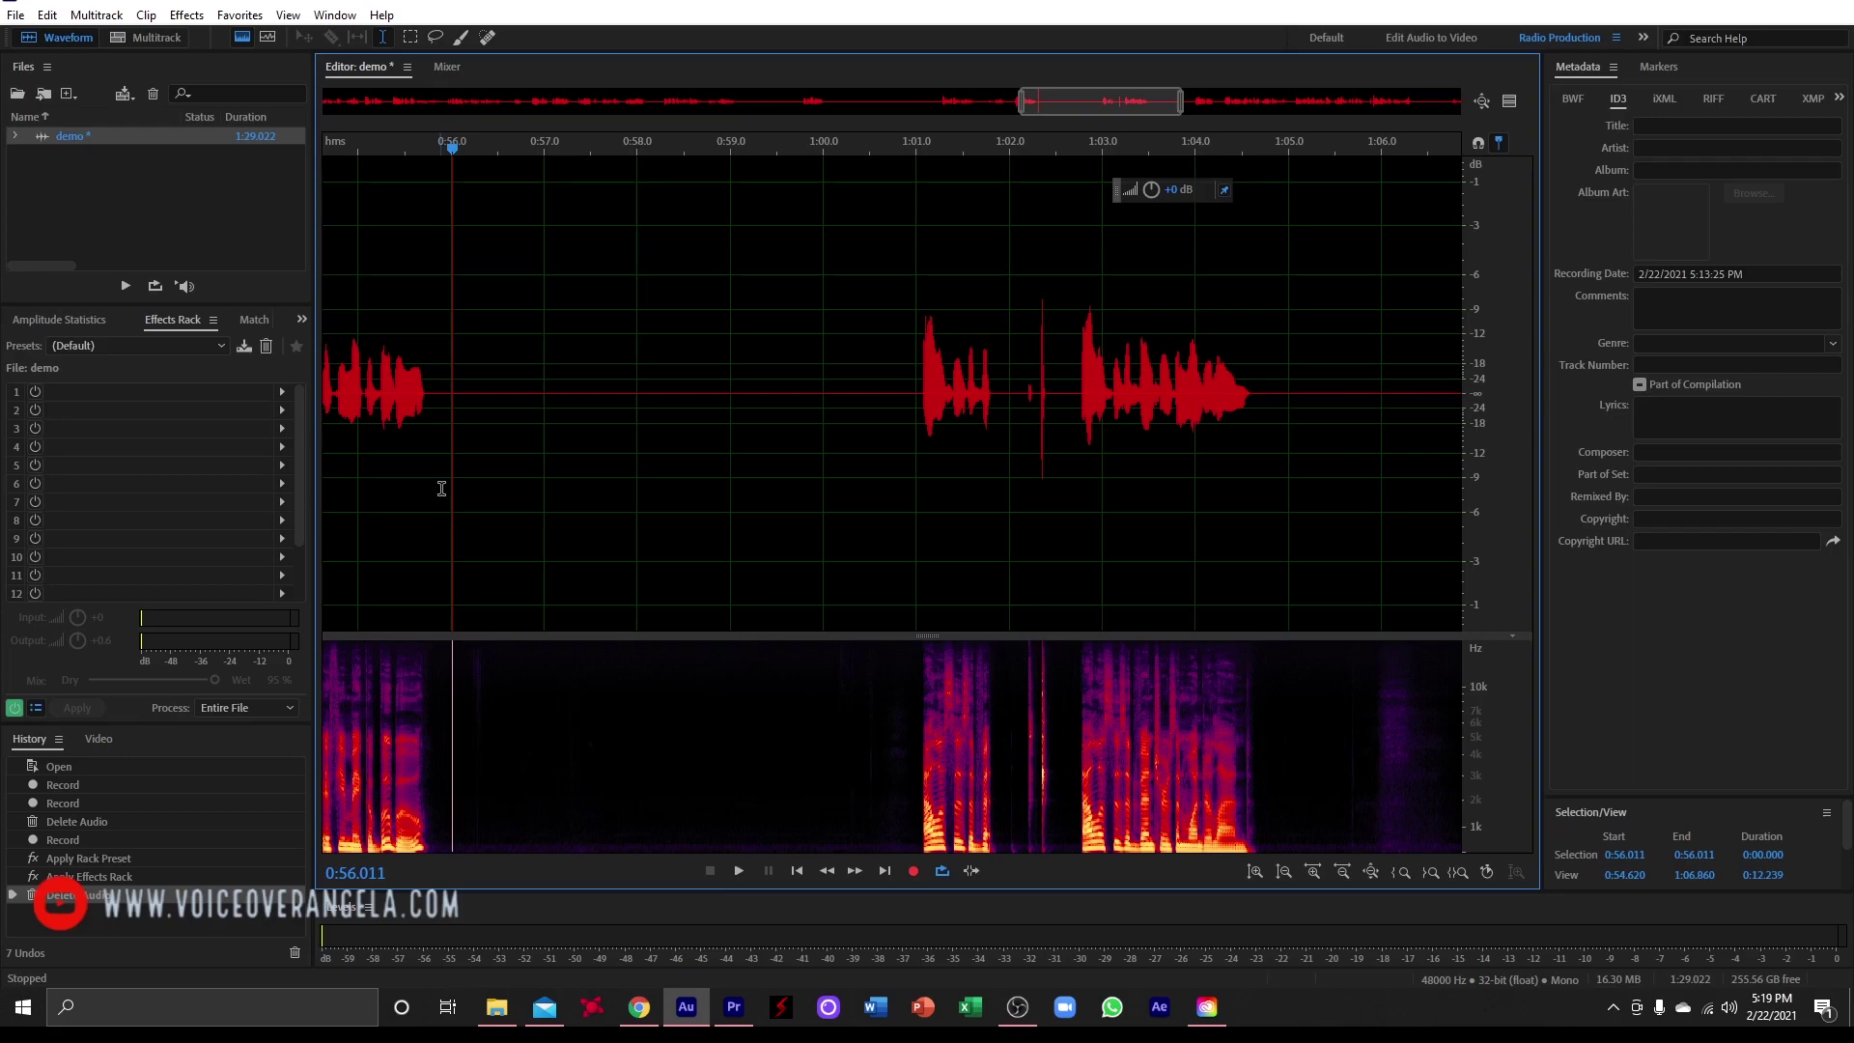
click(444, 474)
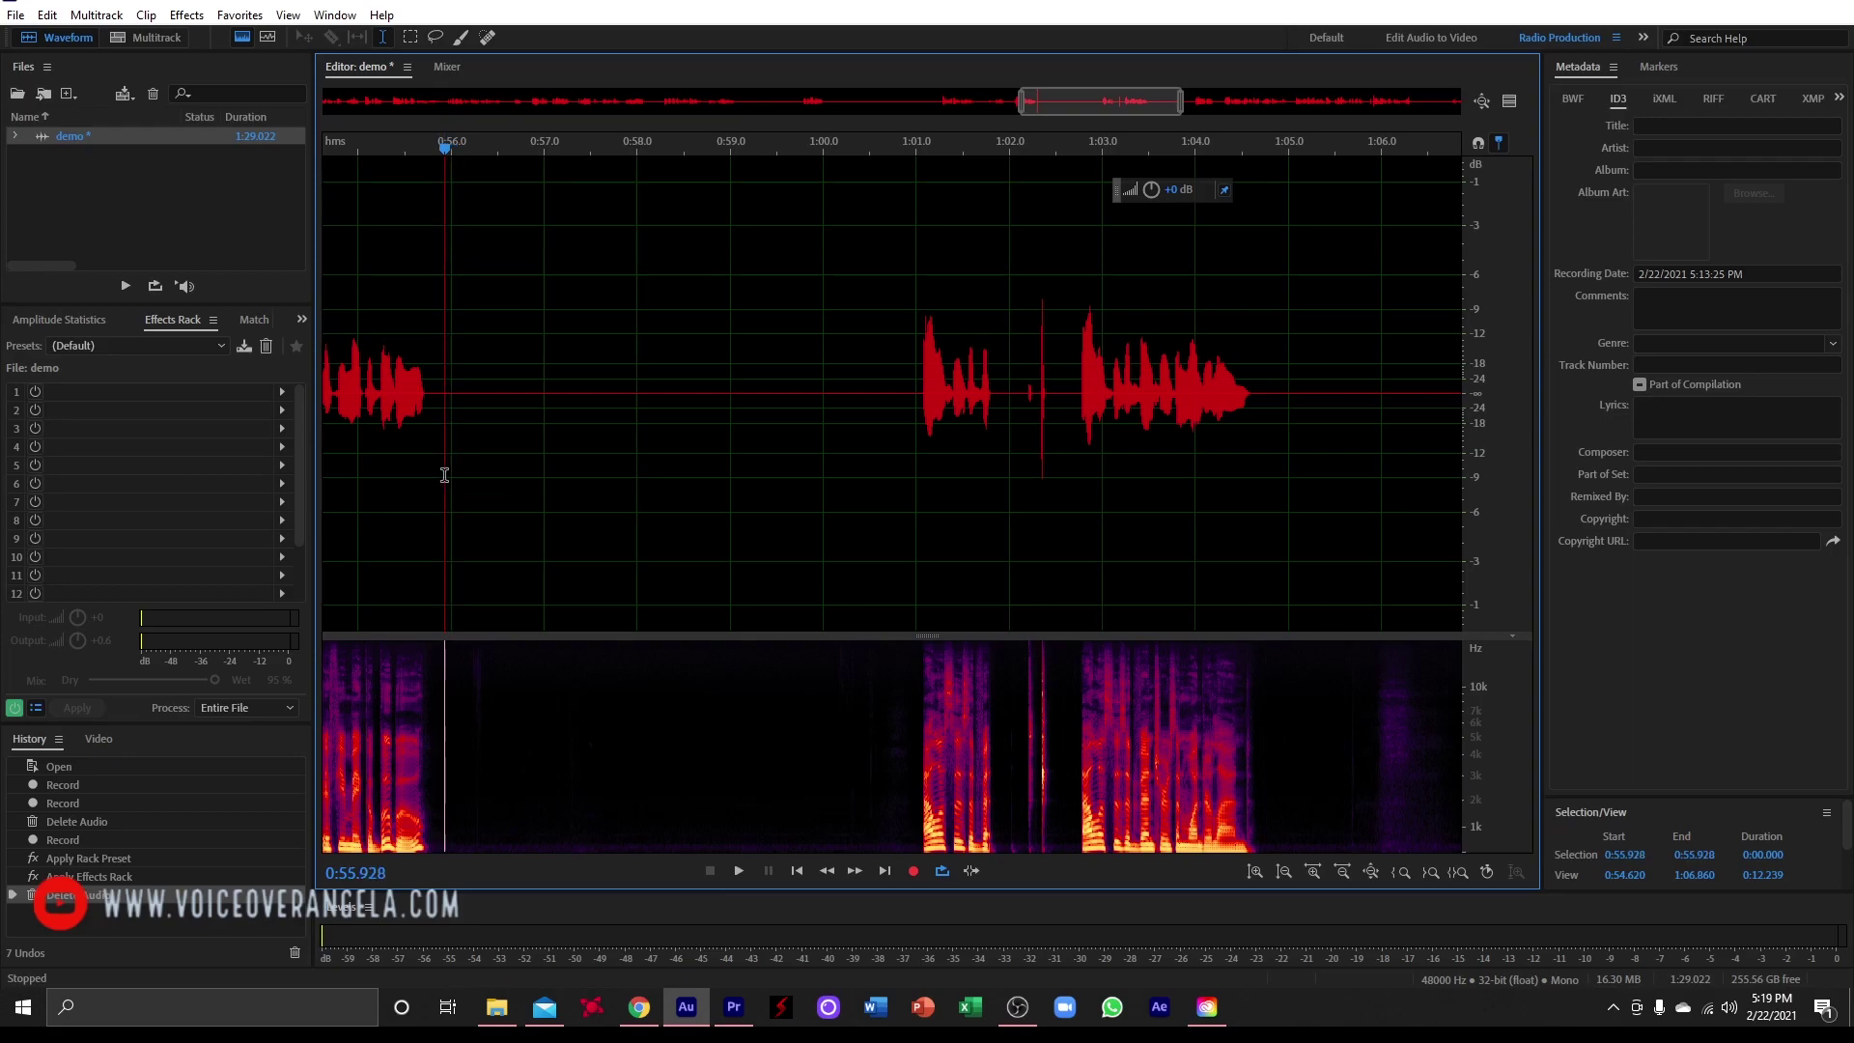
mouse_move(443, 150)
mouse_down()
mouse_move(542, 147)
mouse_move(474, 164)
mouse_up()
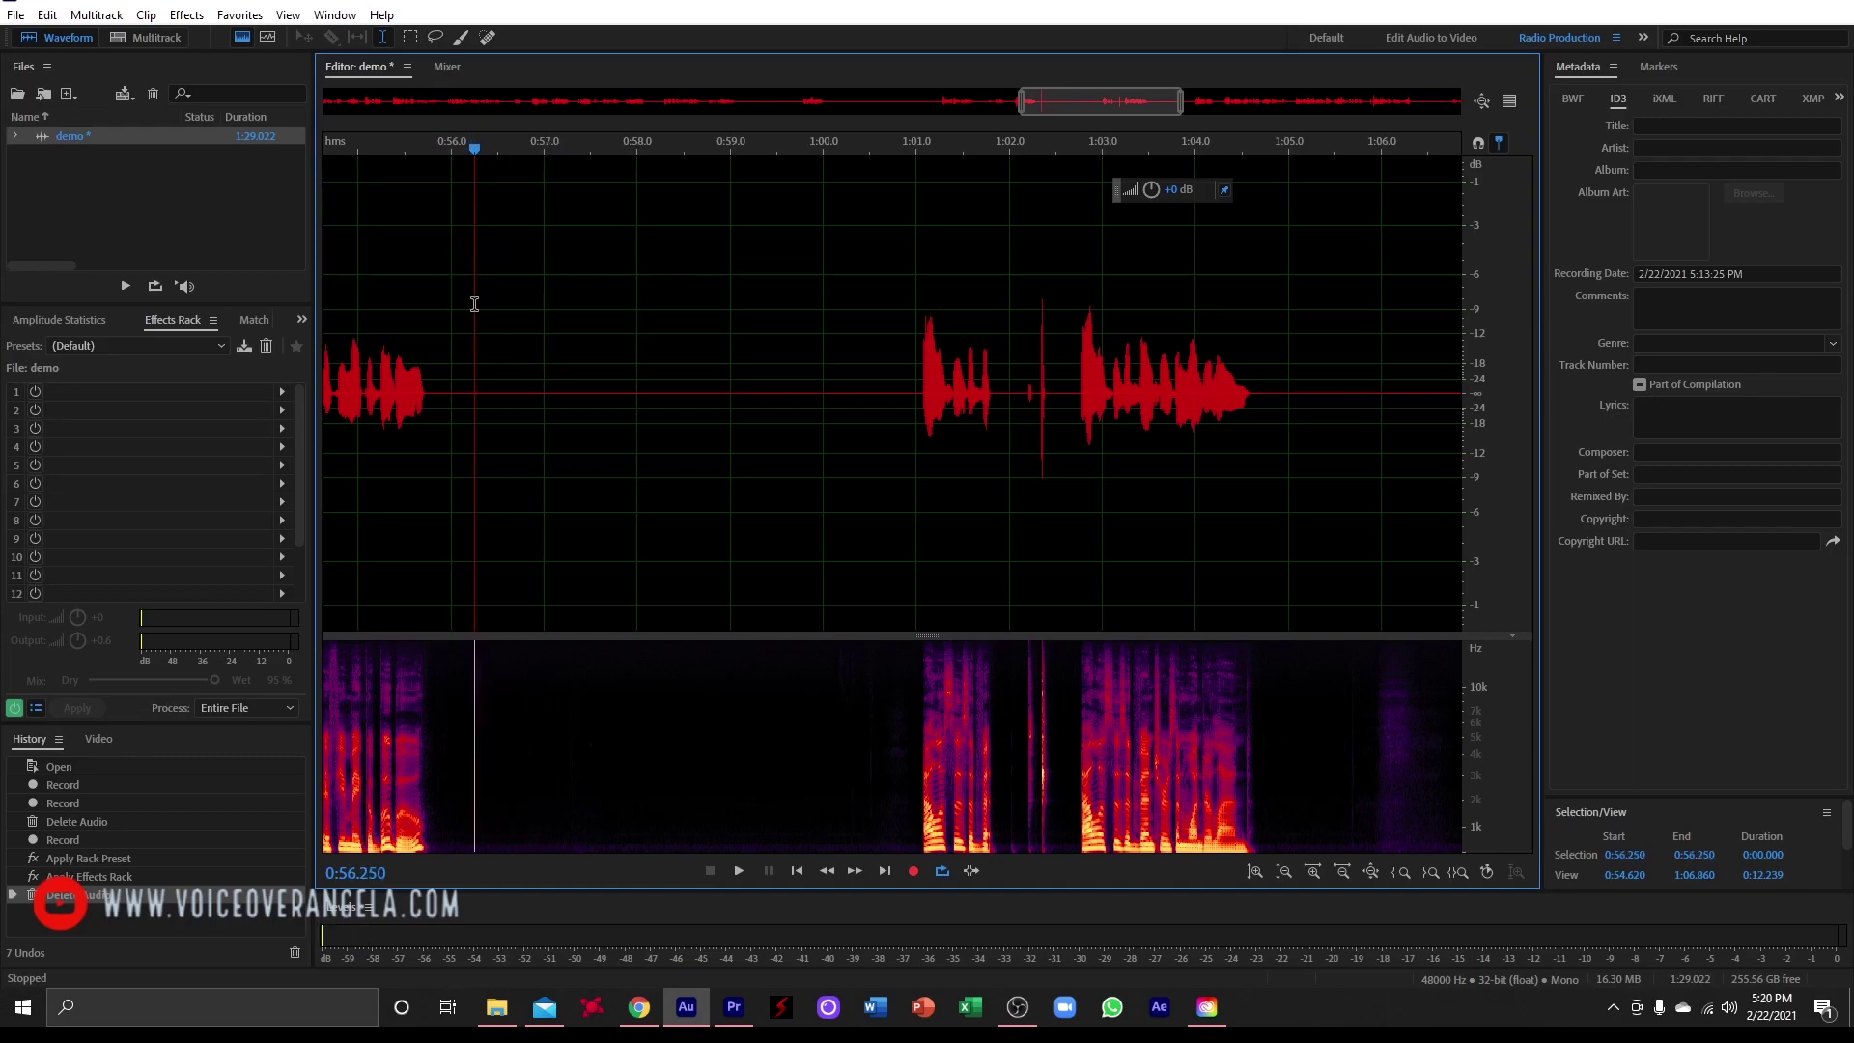
drag(474, 304, 914, 321)
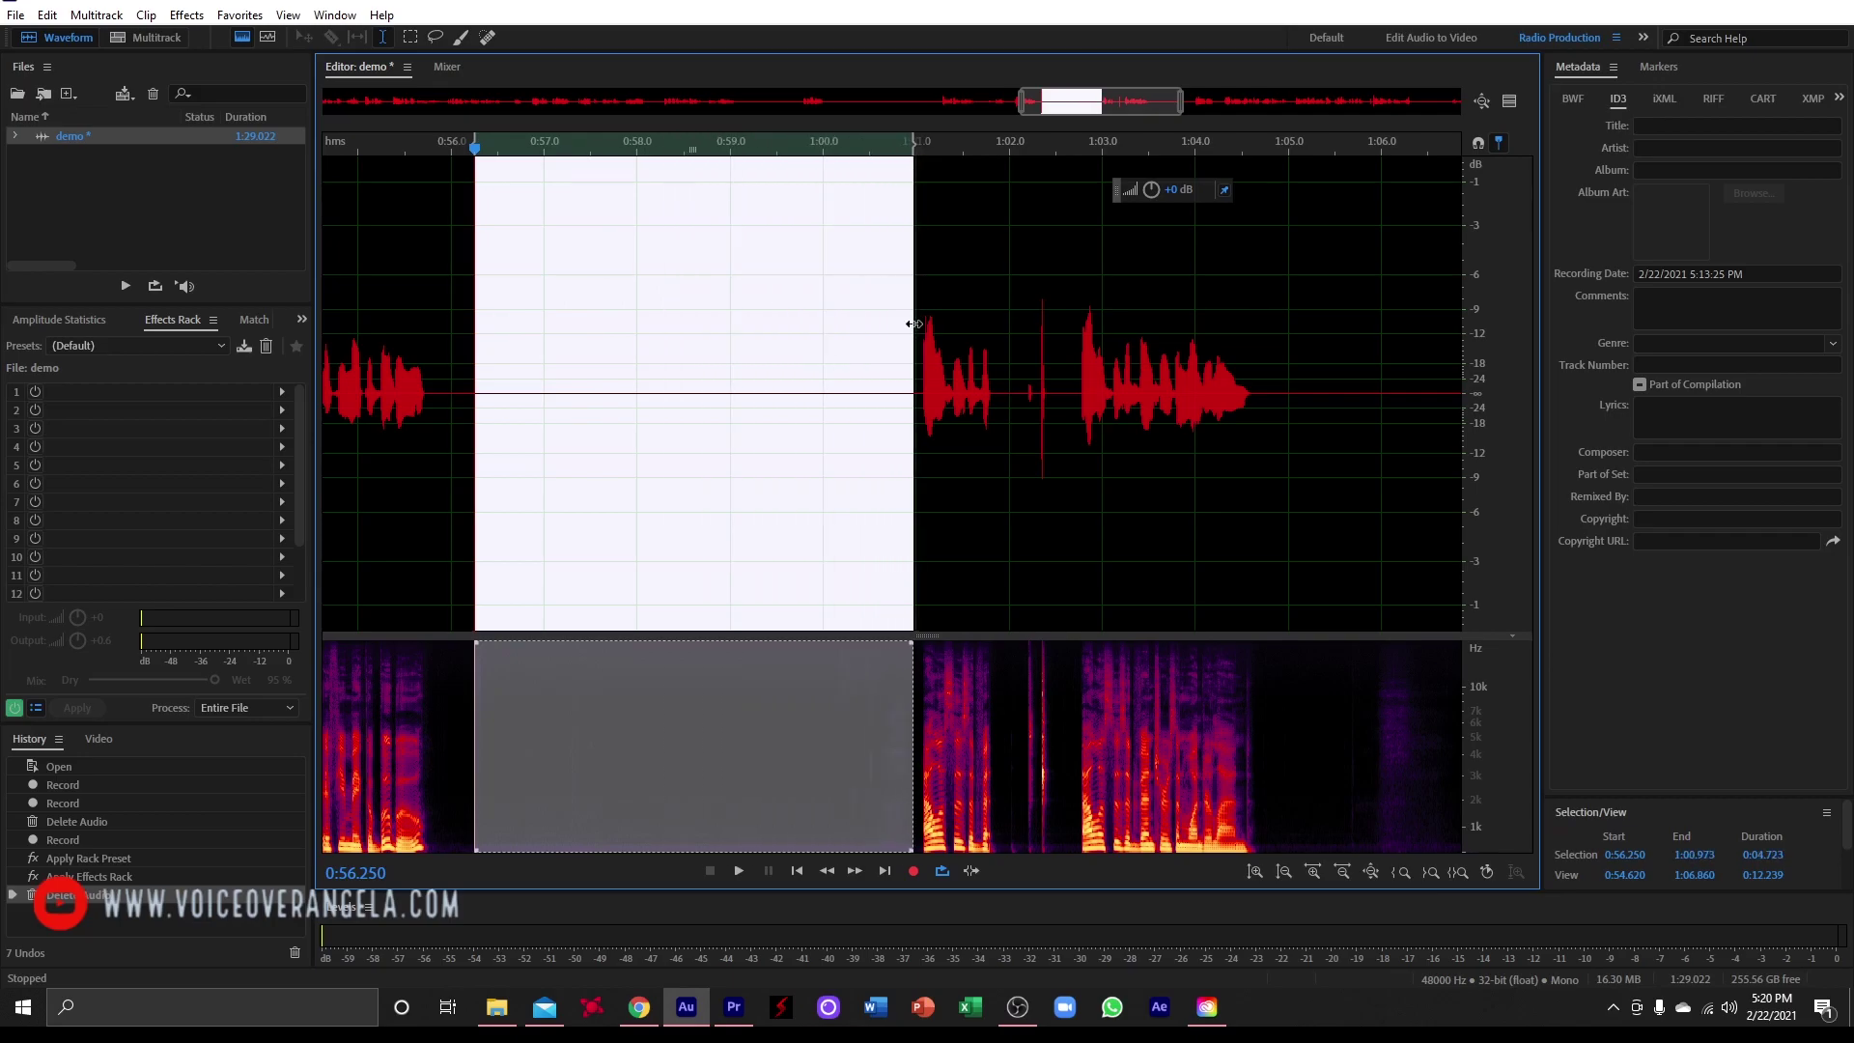
key(Delete)
scroll(452, 449, up, 3)
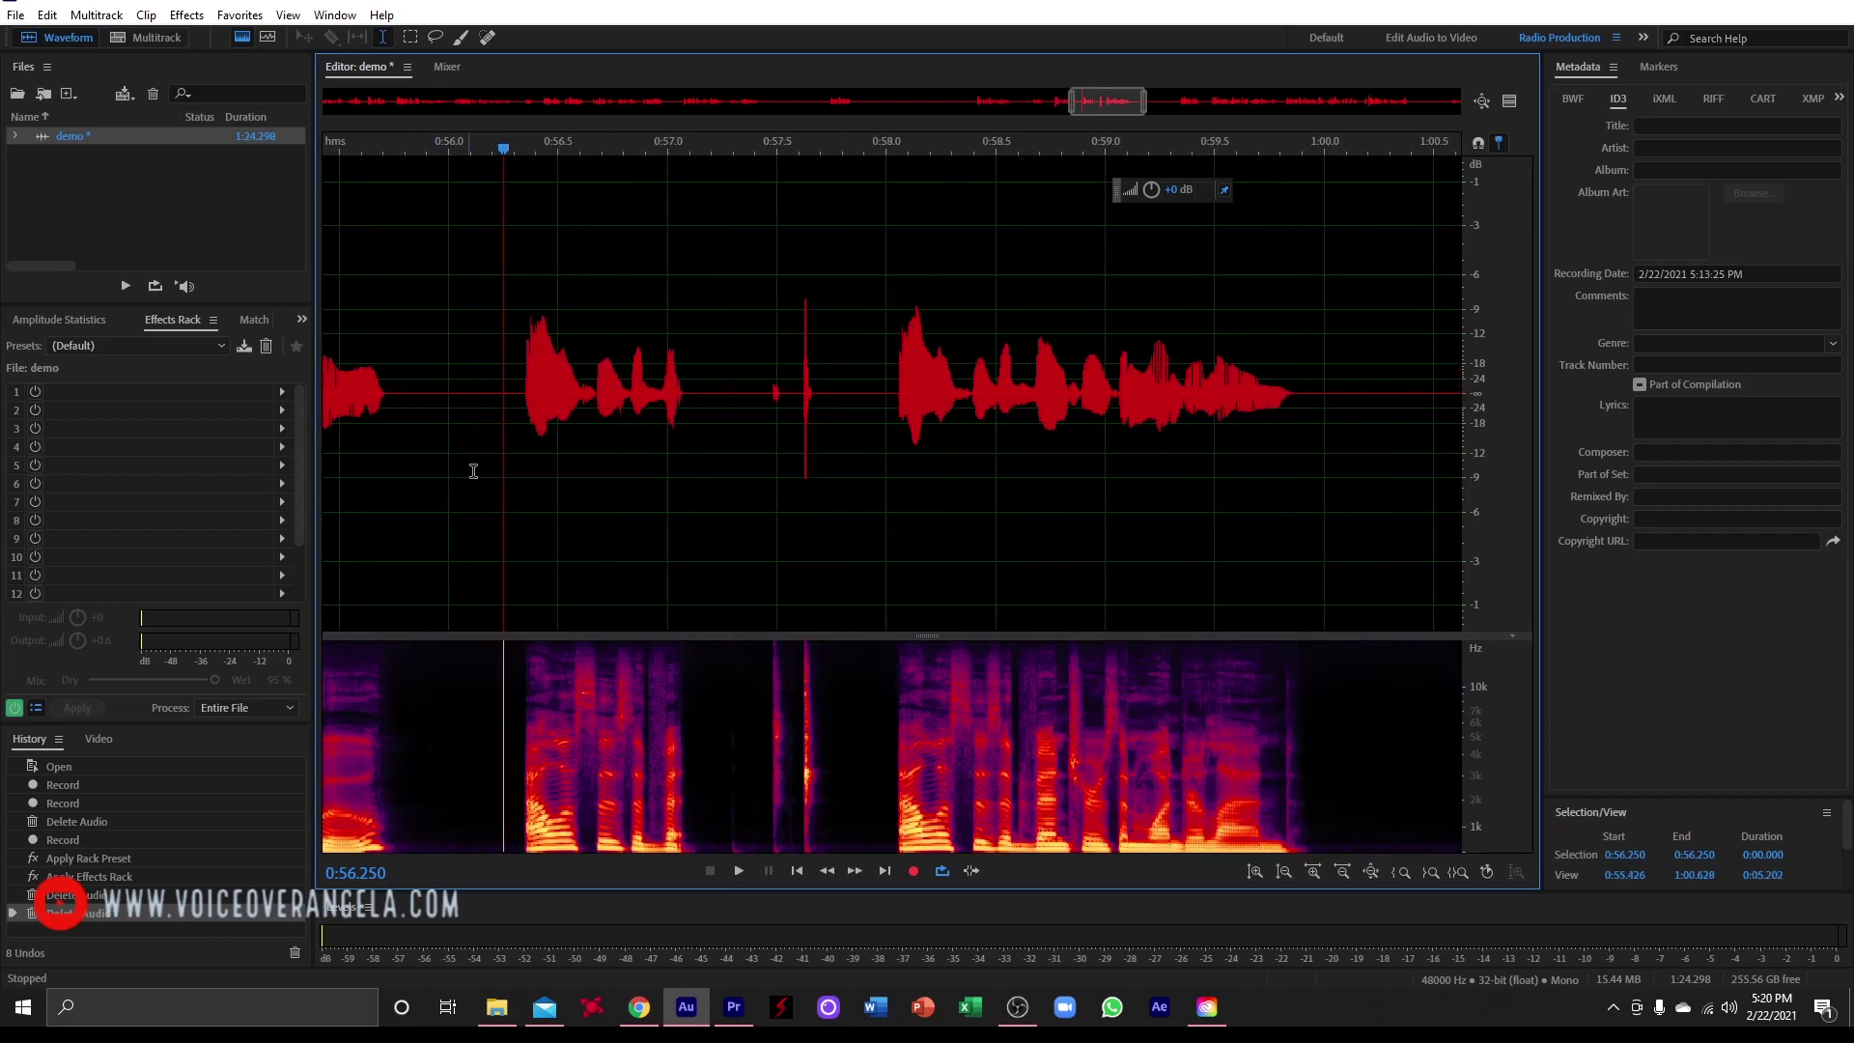
Step: Copy the 0.189 s room-tone snippet from 0:55.945 to 0:56.134
scroll(470, 483, up, 1)
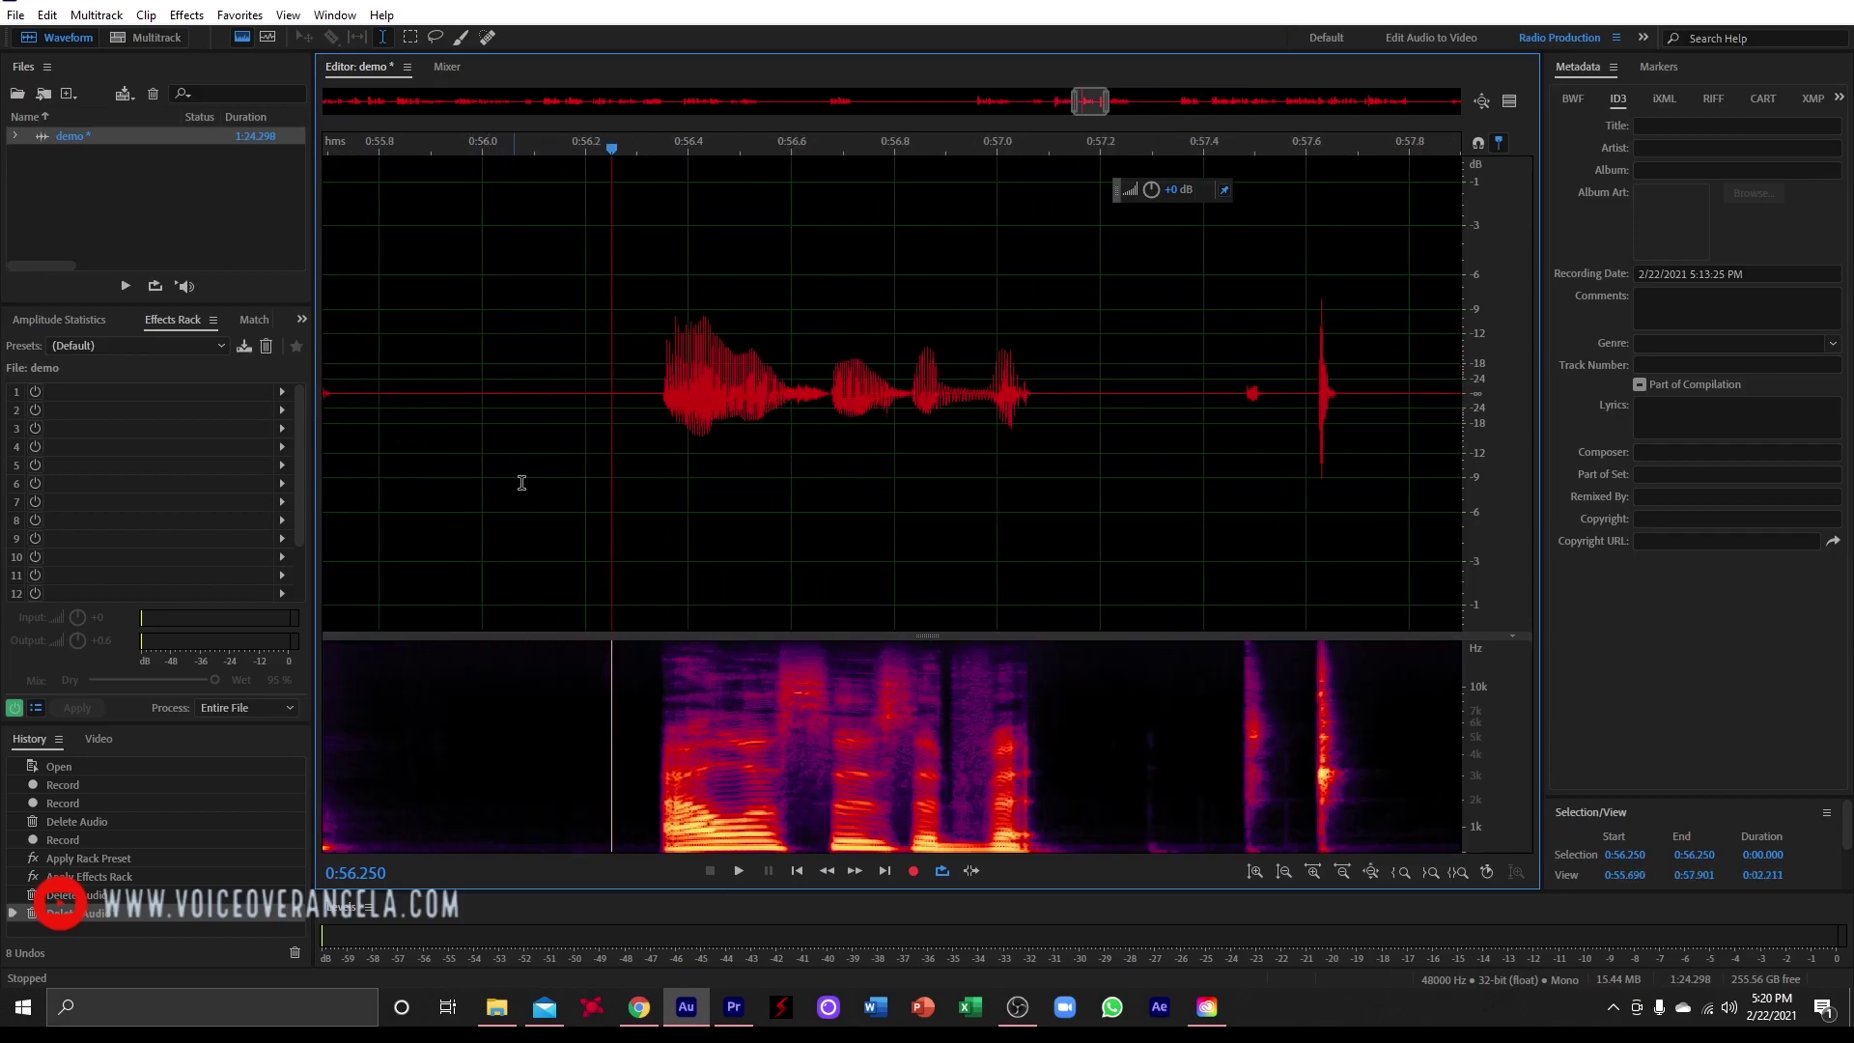
drag(455, 478, 552, 476)
right_click(552, 477)
click(579, 728)
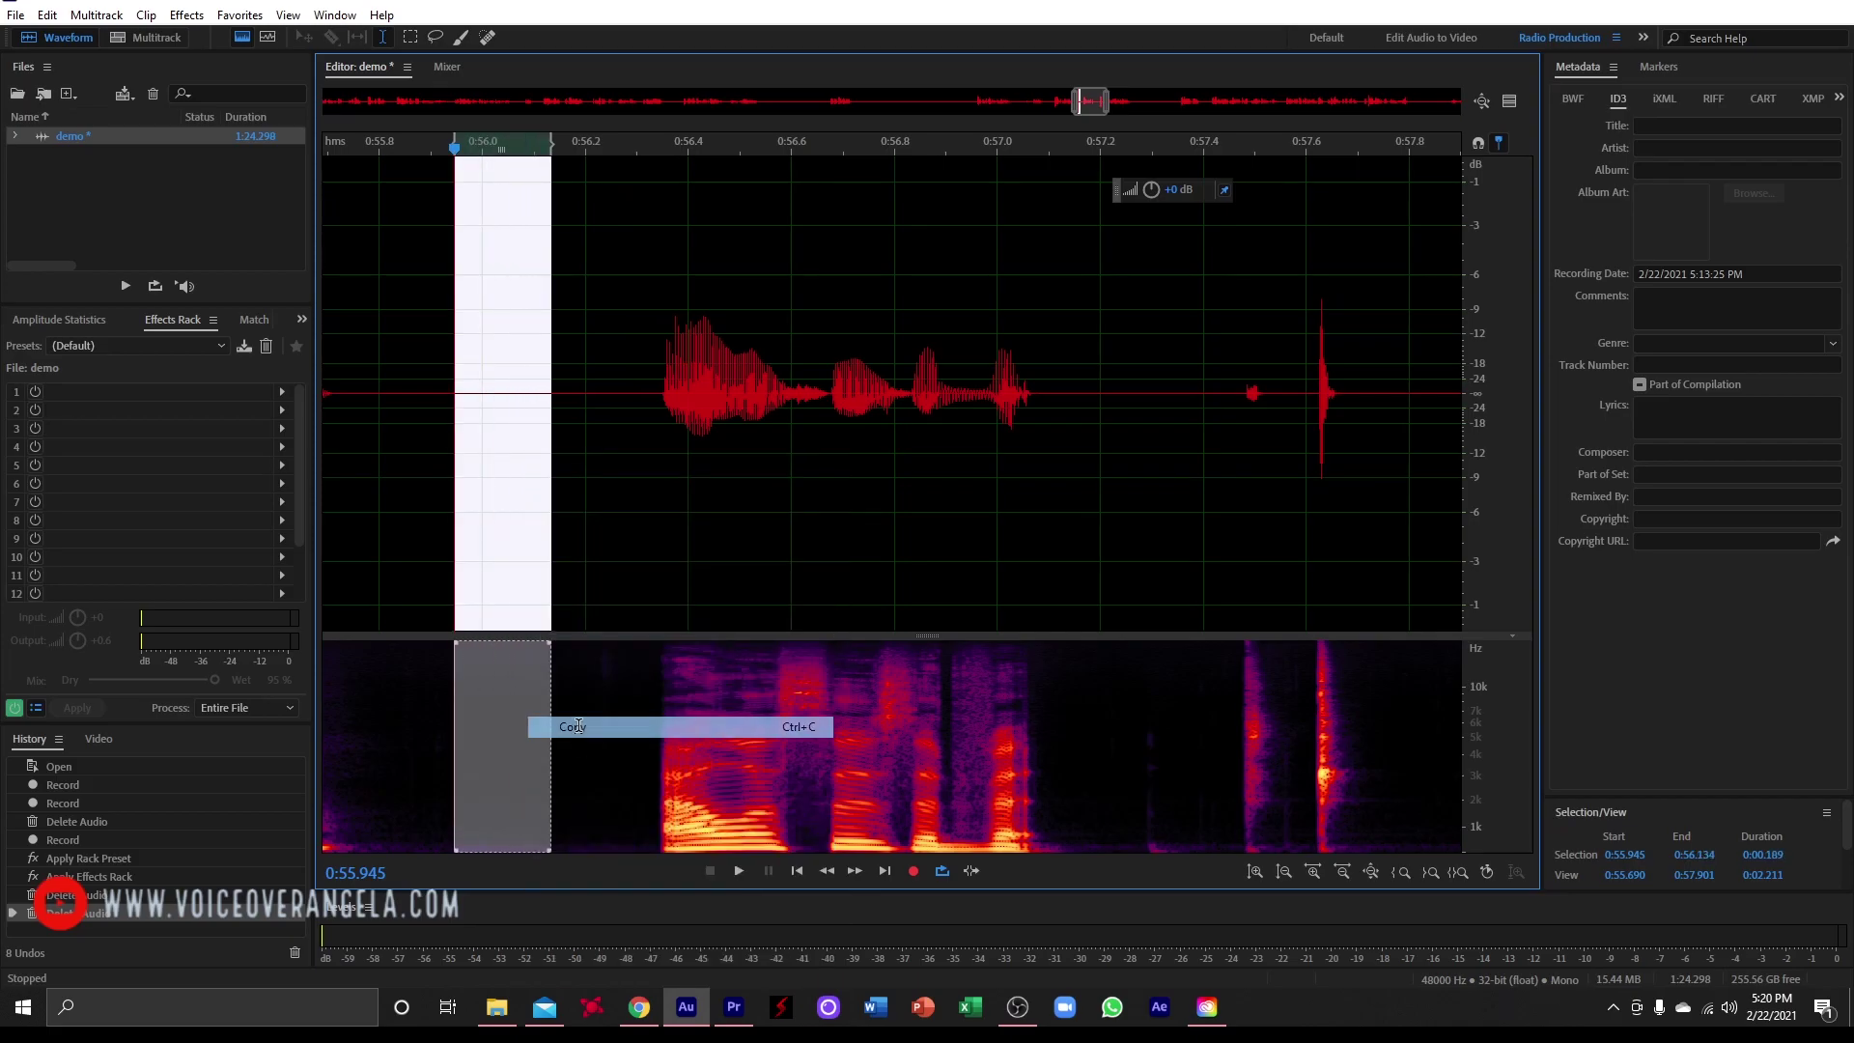
Step: Paste the room tone at 0:55.990, lengthening demo to 1:24.487
click(476, 518)
scroll(723, 495, down, 3)
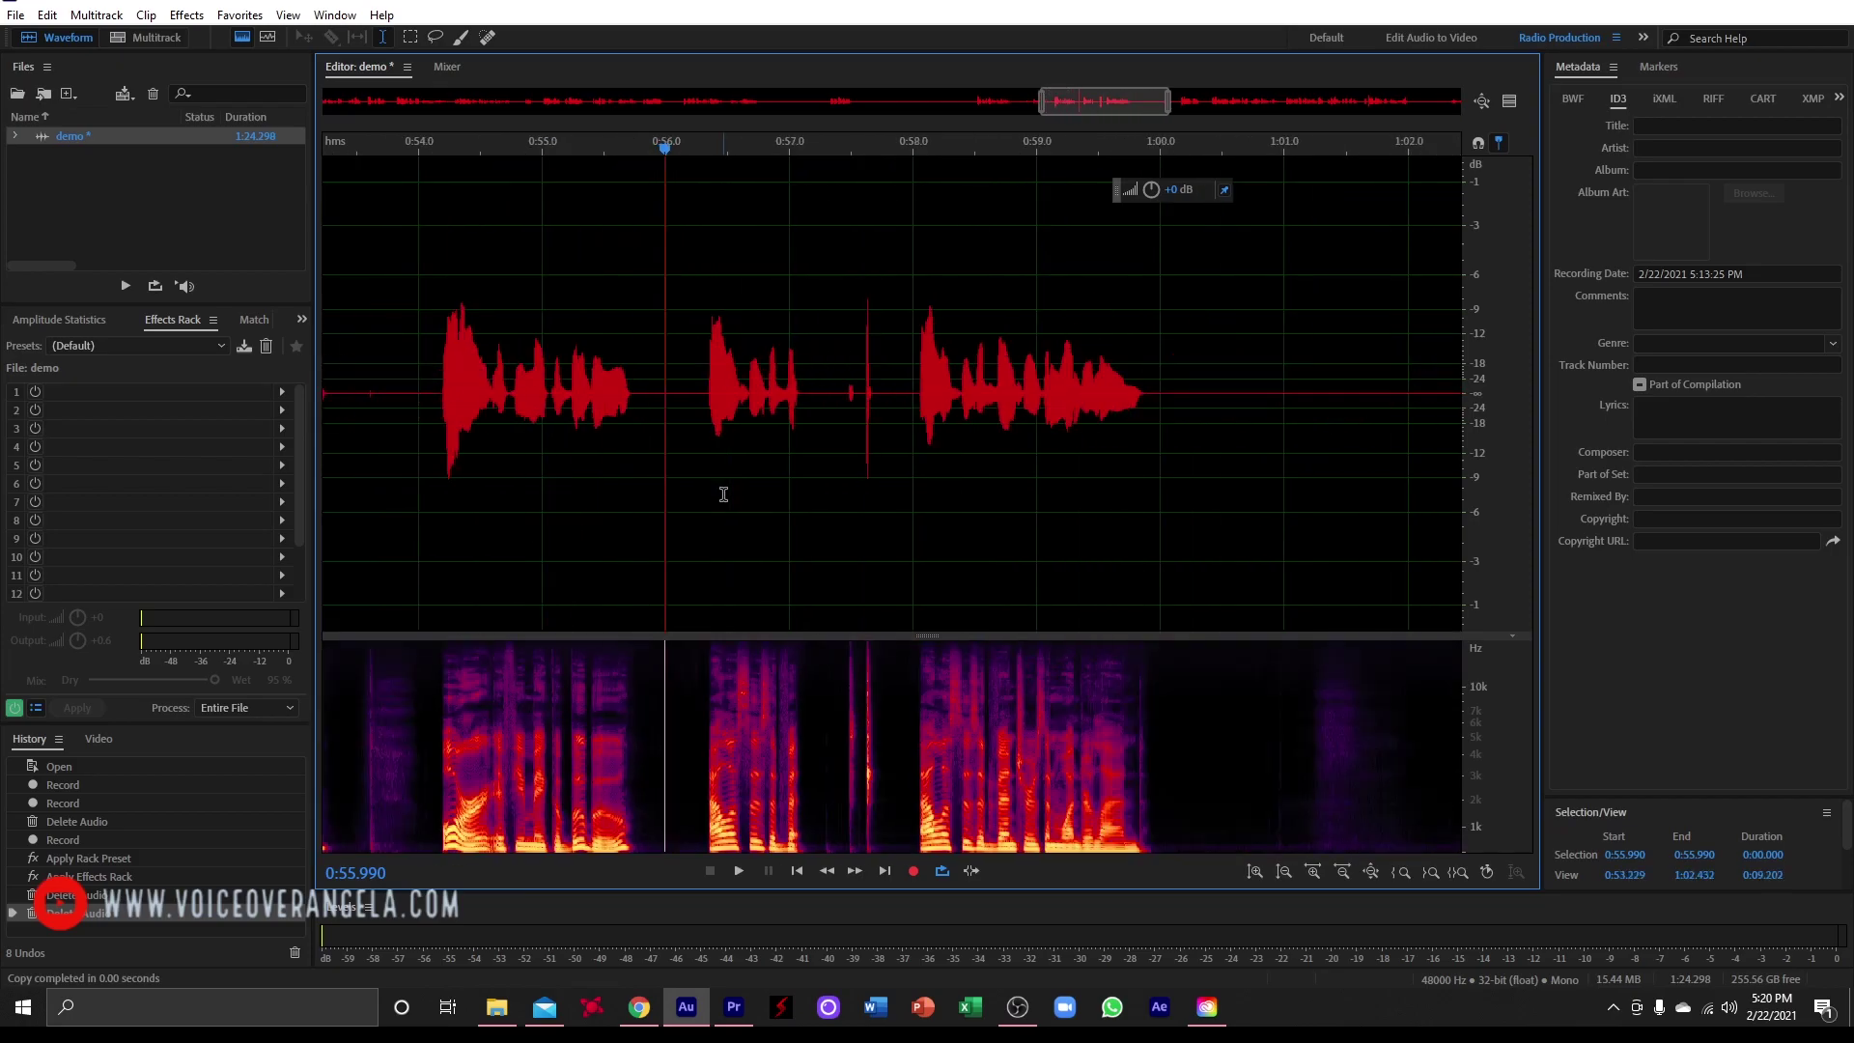
scroll(680, 526, up, 2)
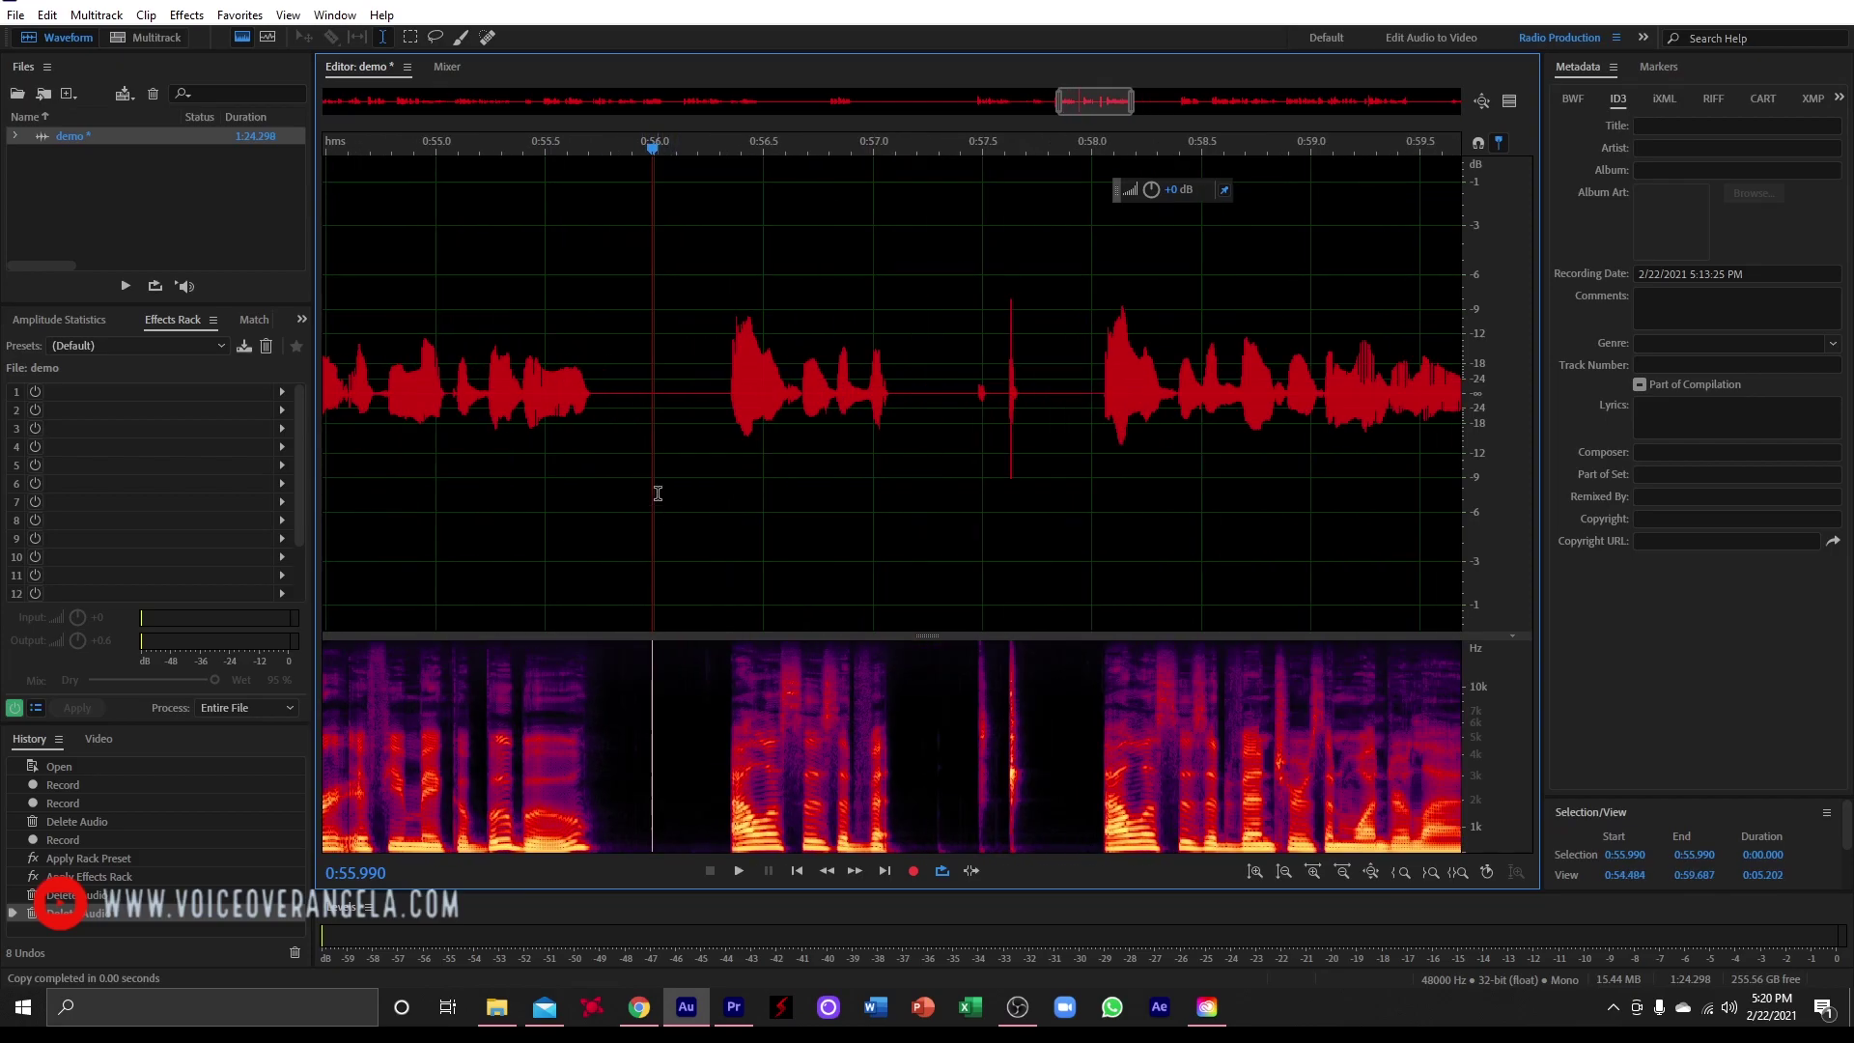
right_click(657, 493)
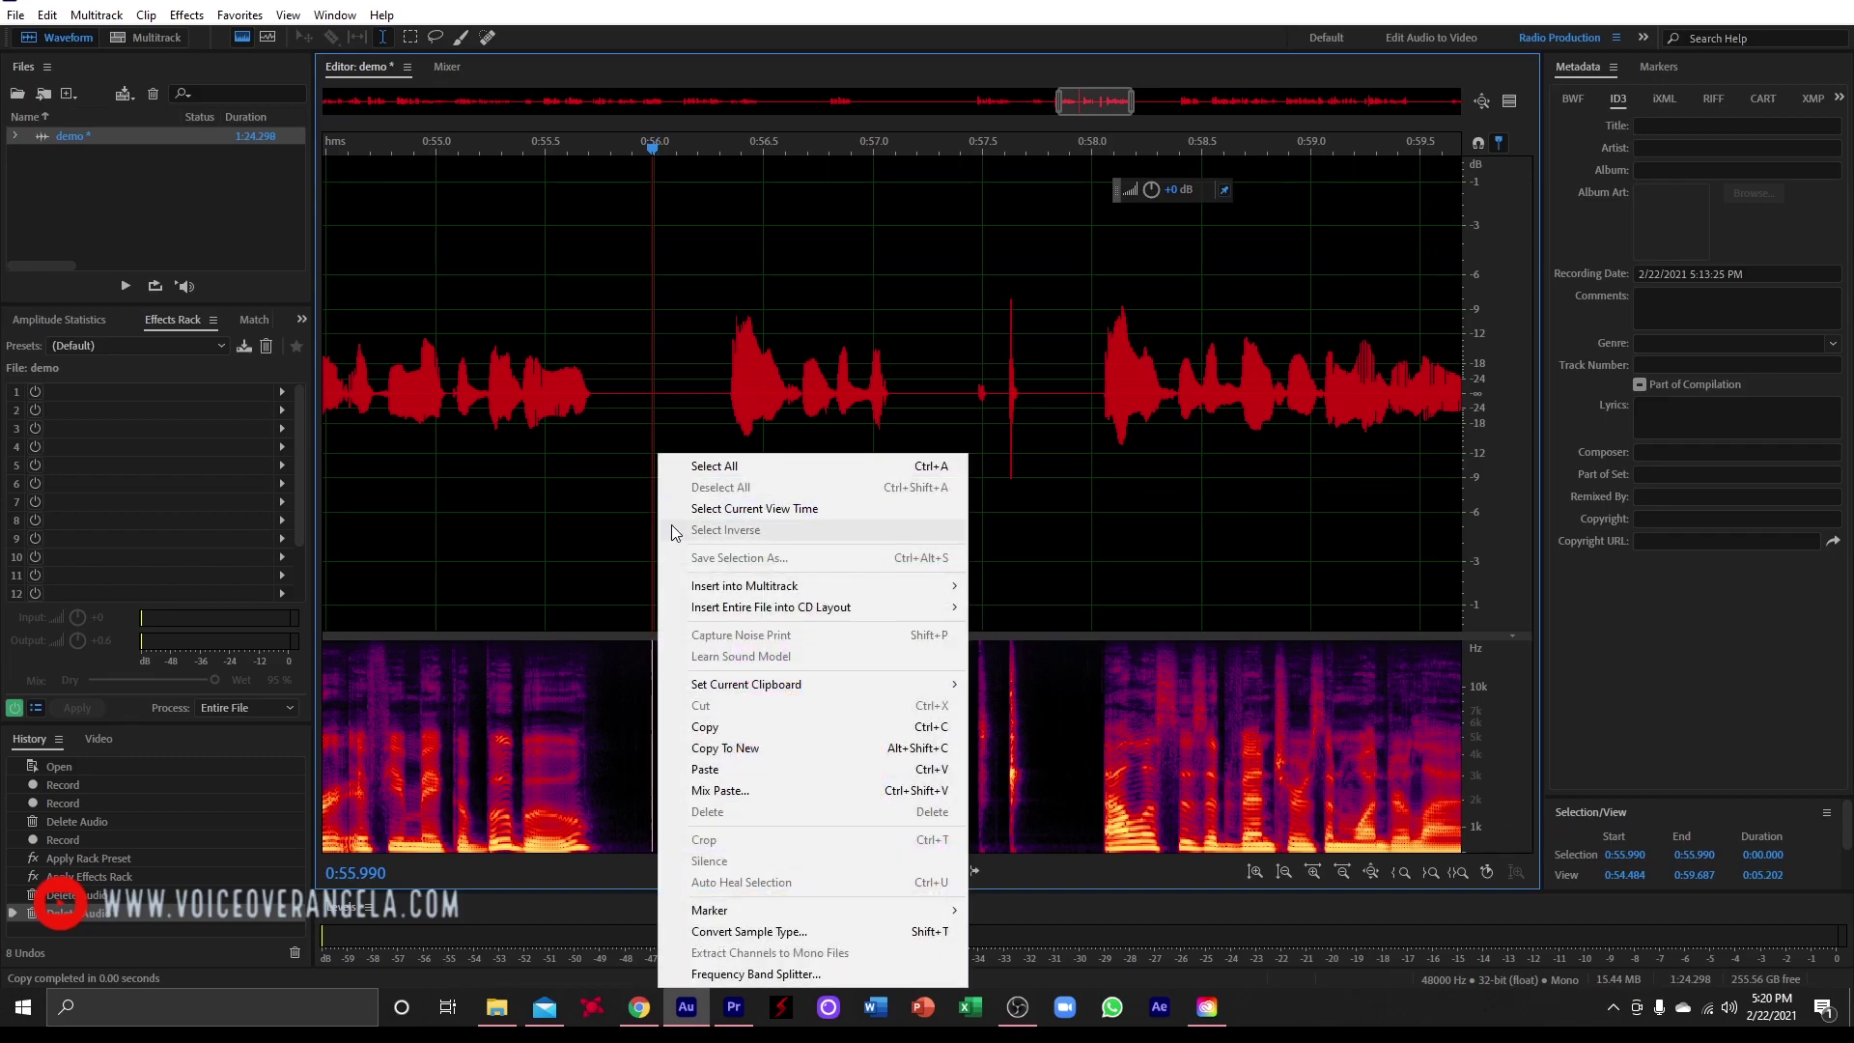
click(726, 769)
click(749, 596)
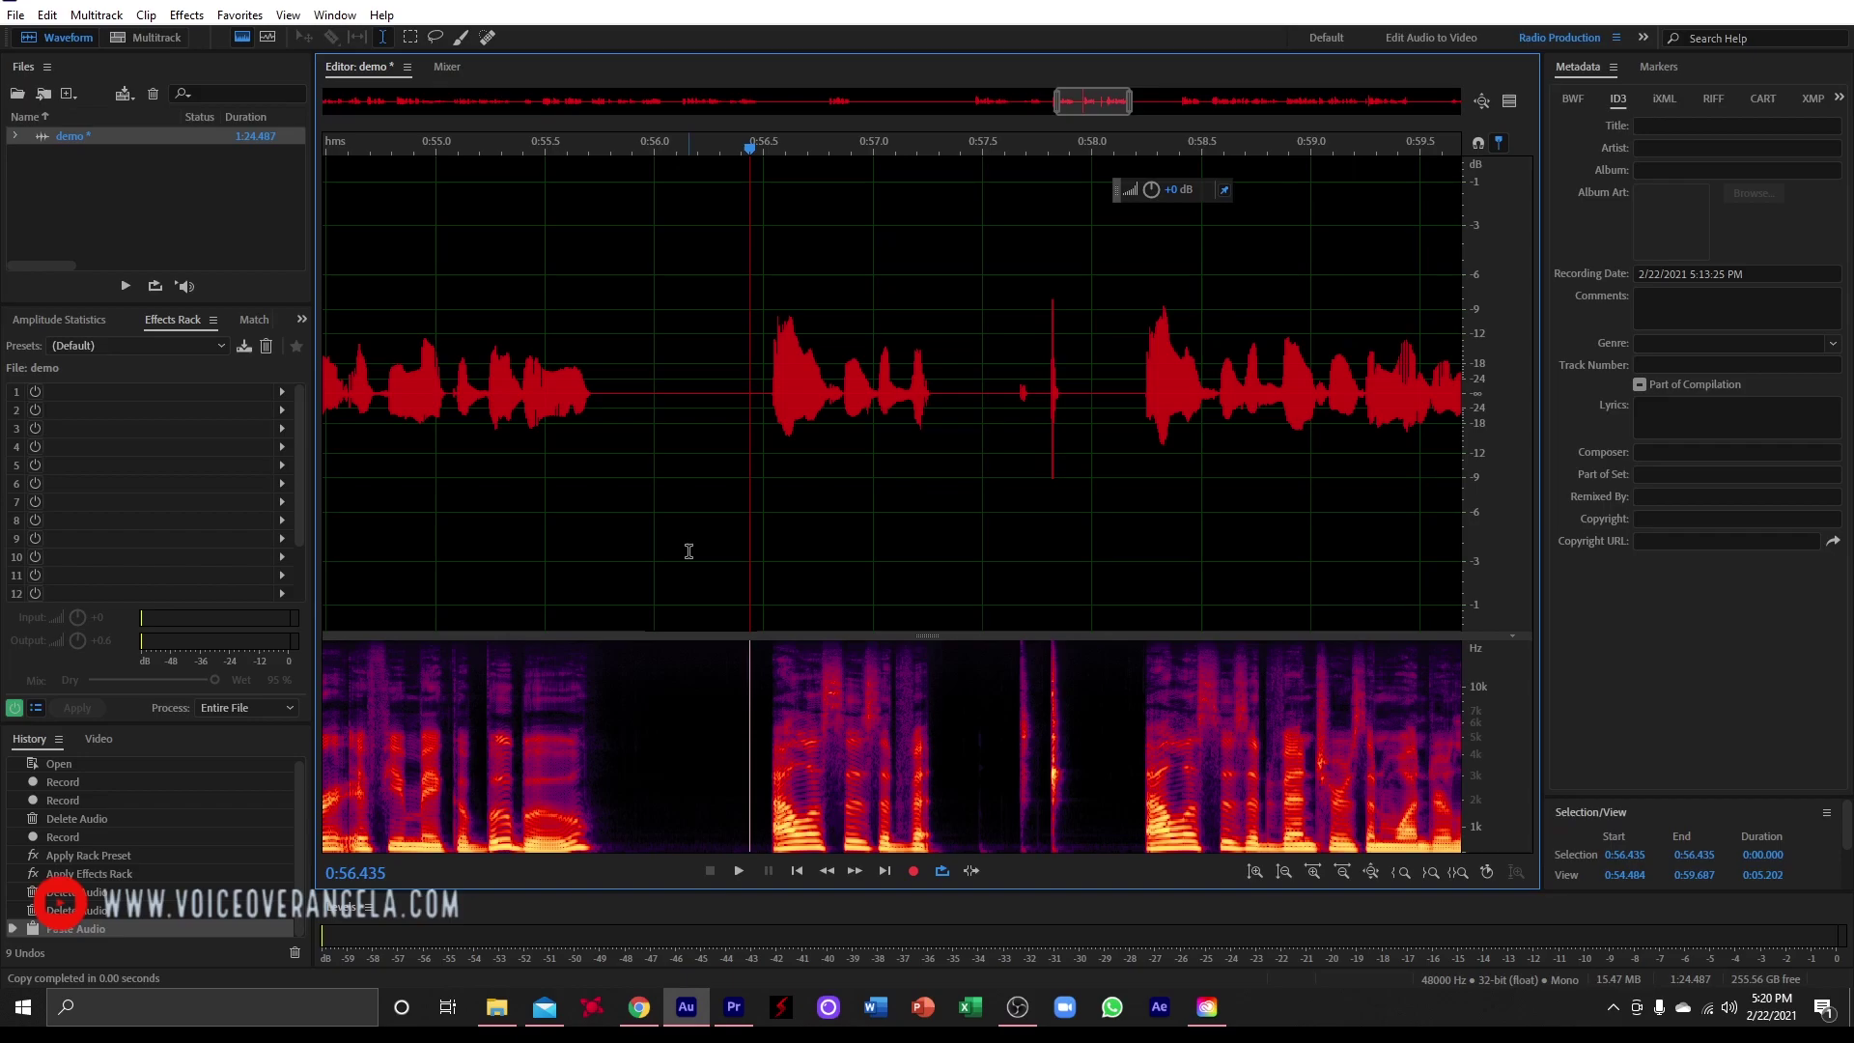
Step: Paste a second room-tone copy at 0:56.435
key(ctrl+v)
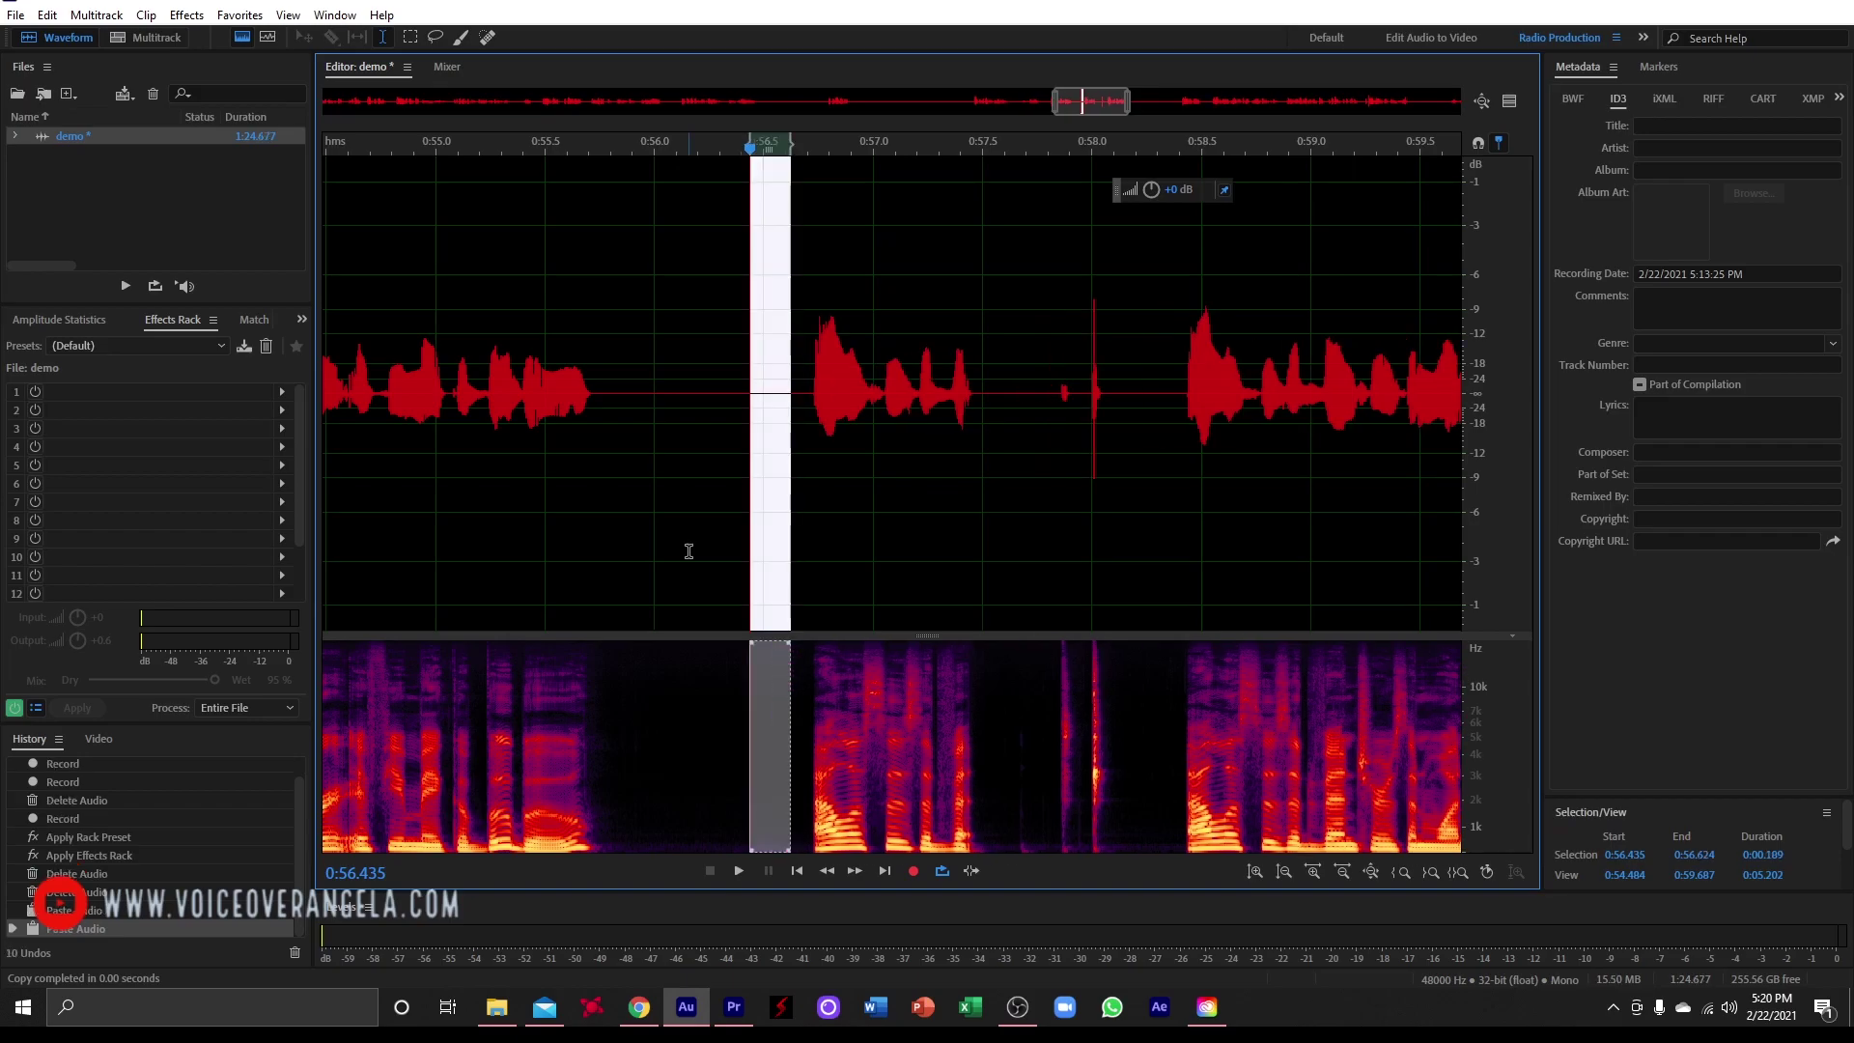
click(729, 529)
scroll(637, 463, down, 5)
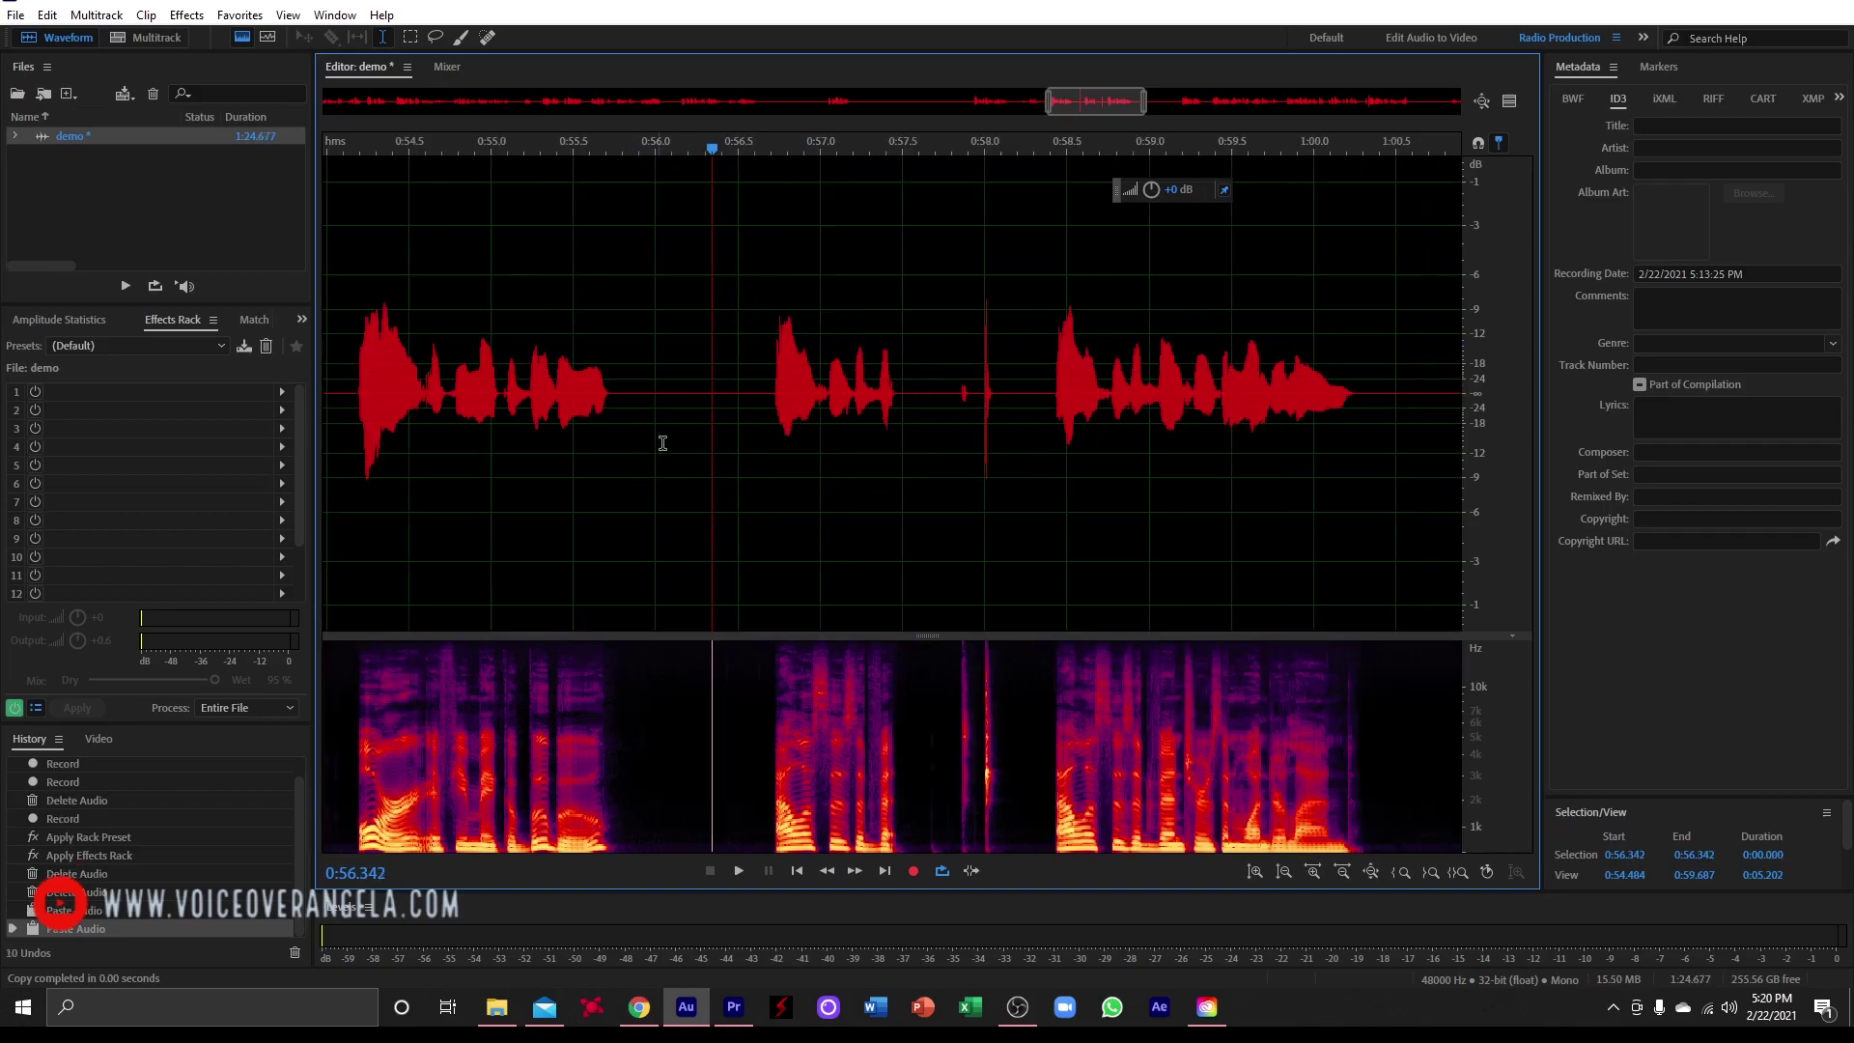
scroll(993, 575, up, 10)
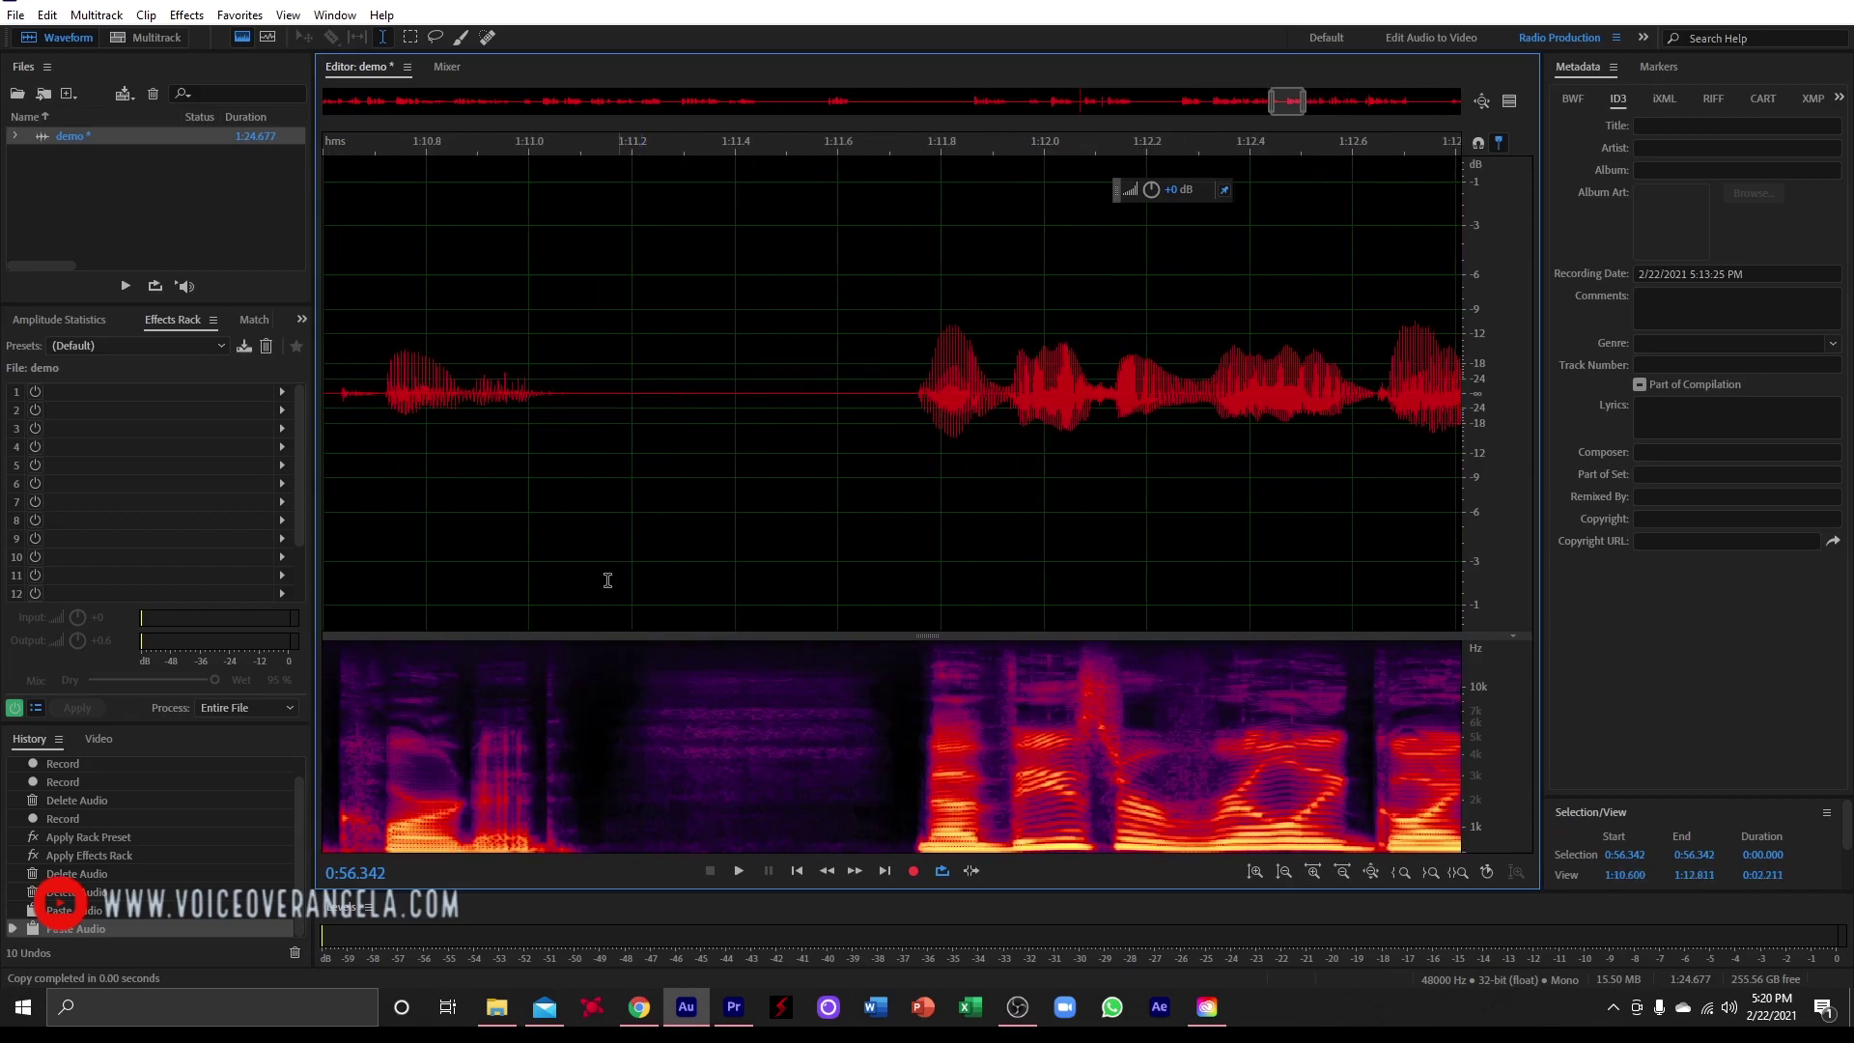
Step: Preview and delete the noisy gap from 1:11.152 to 1:11.686
drag(607, 597, 896, 603)
key(space)
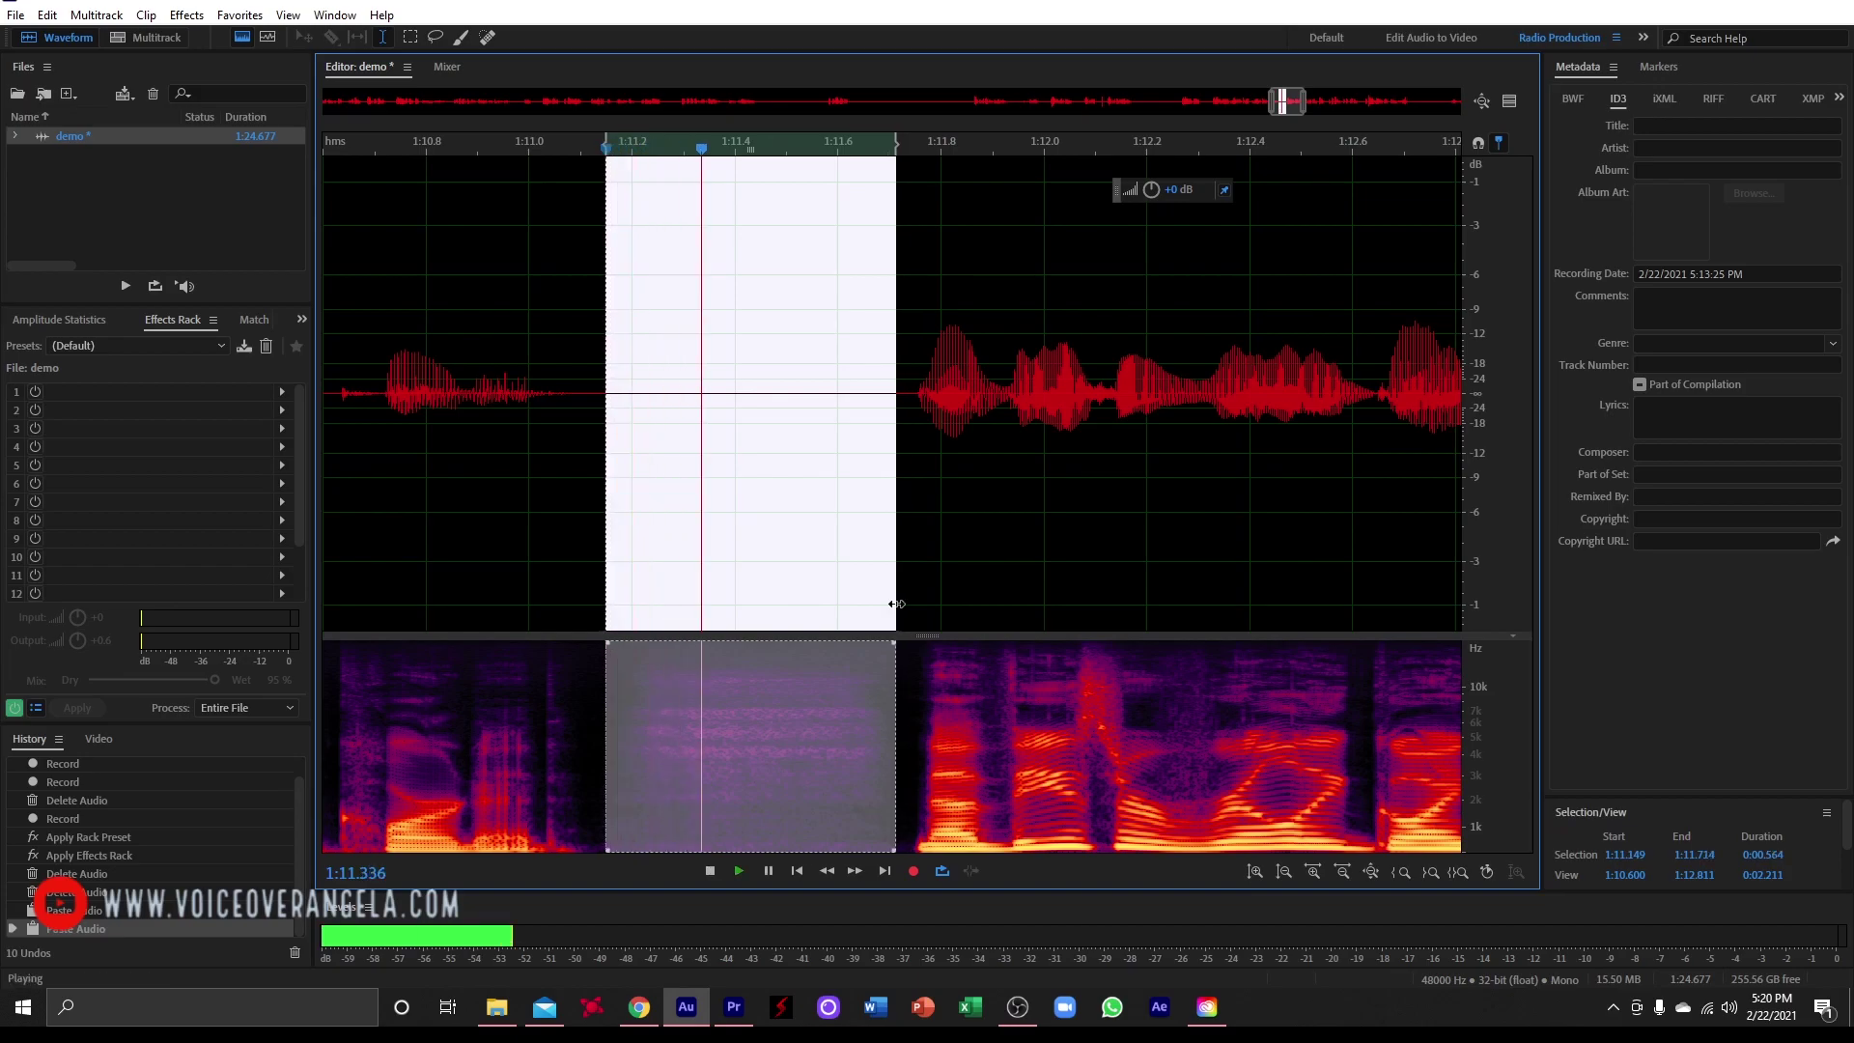
click(701, 518)
key(space)
drag(635, 580, 881, 565)
scroll(908, 483, down, 1)
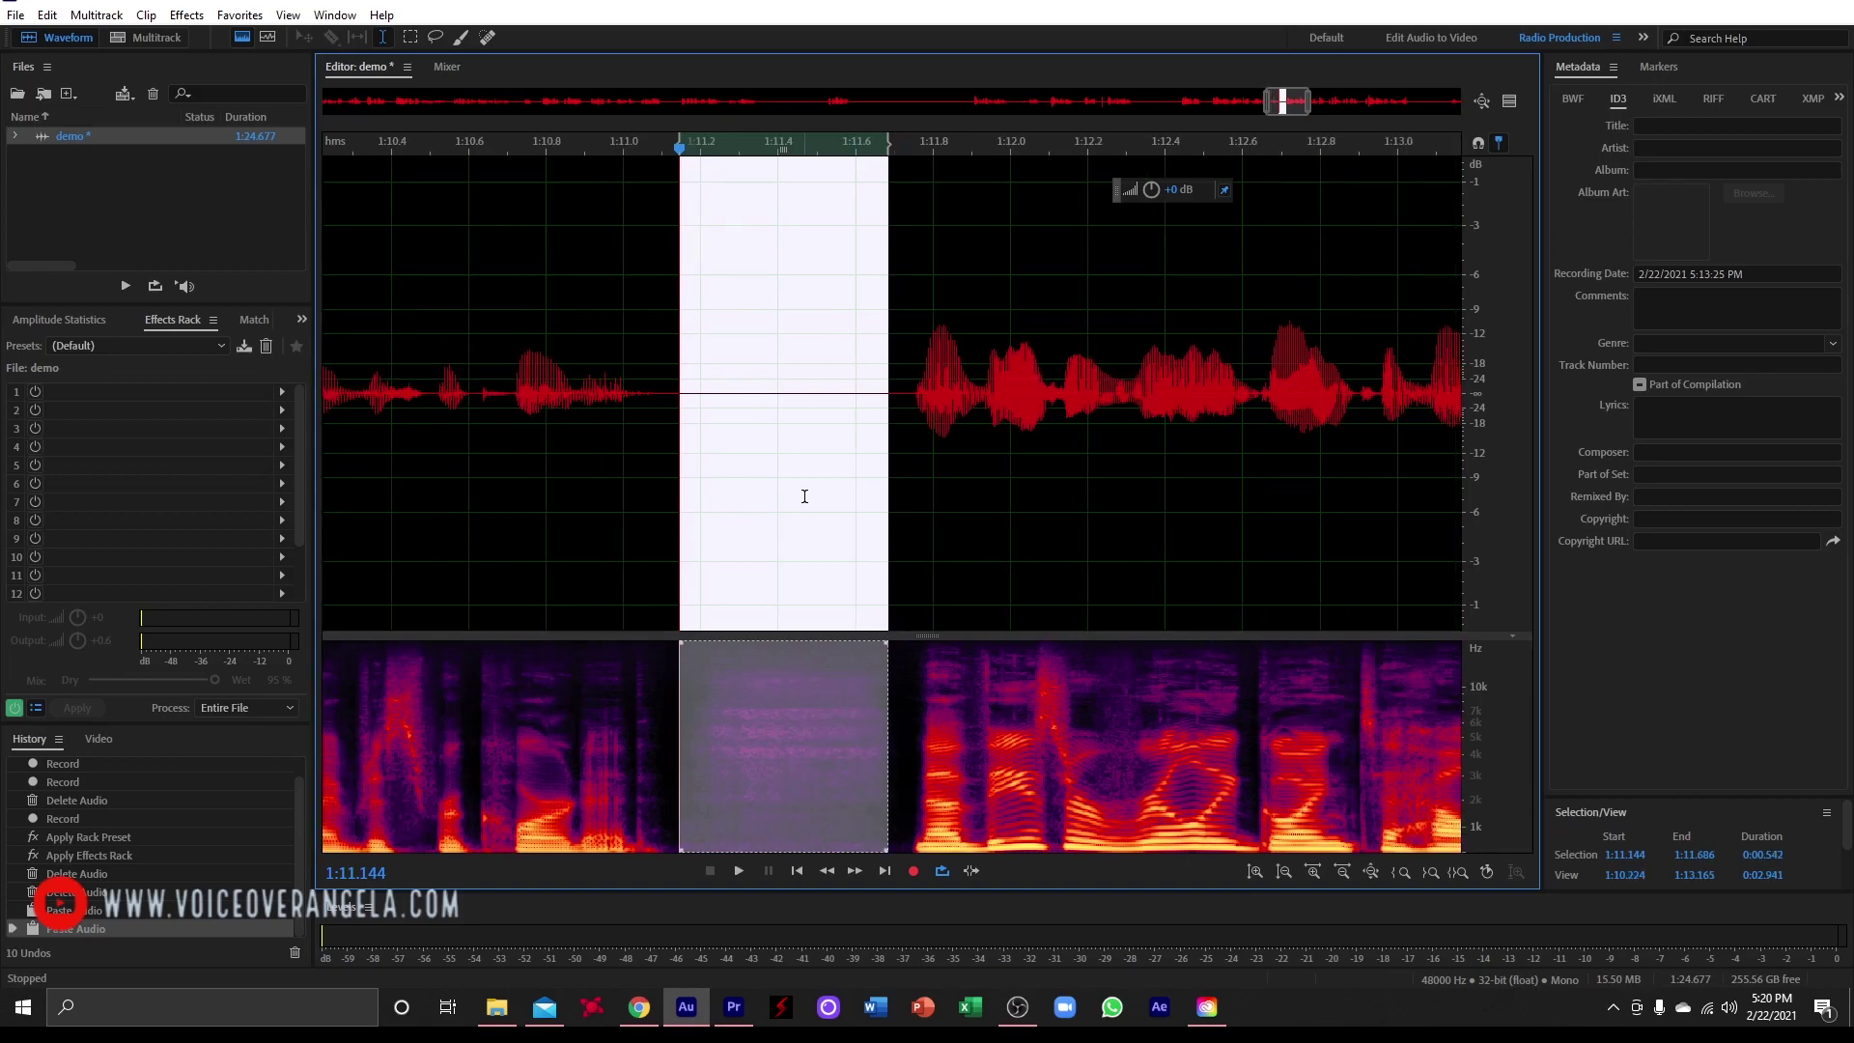
click(748, 501)
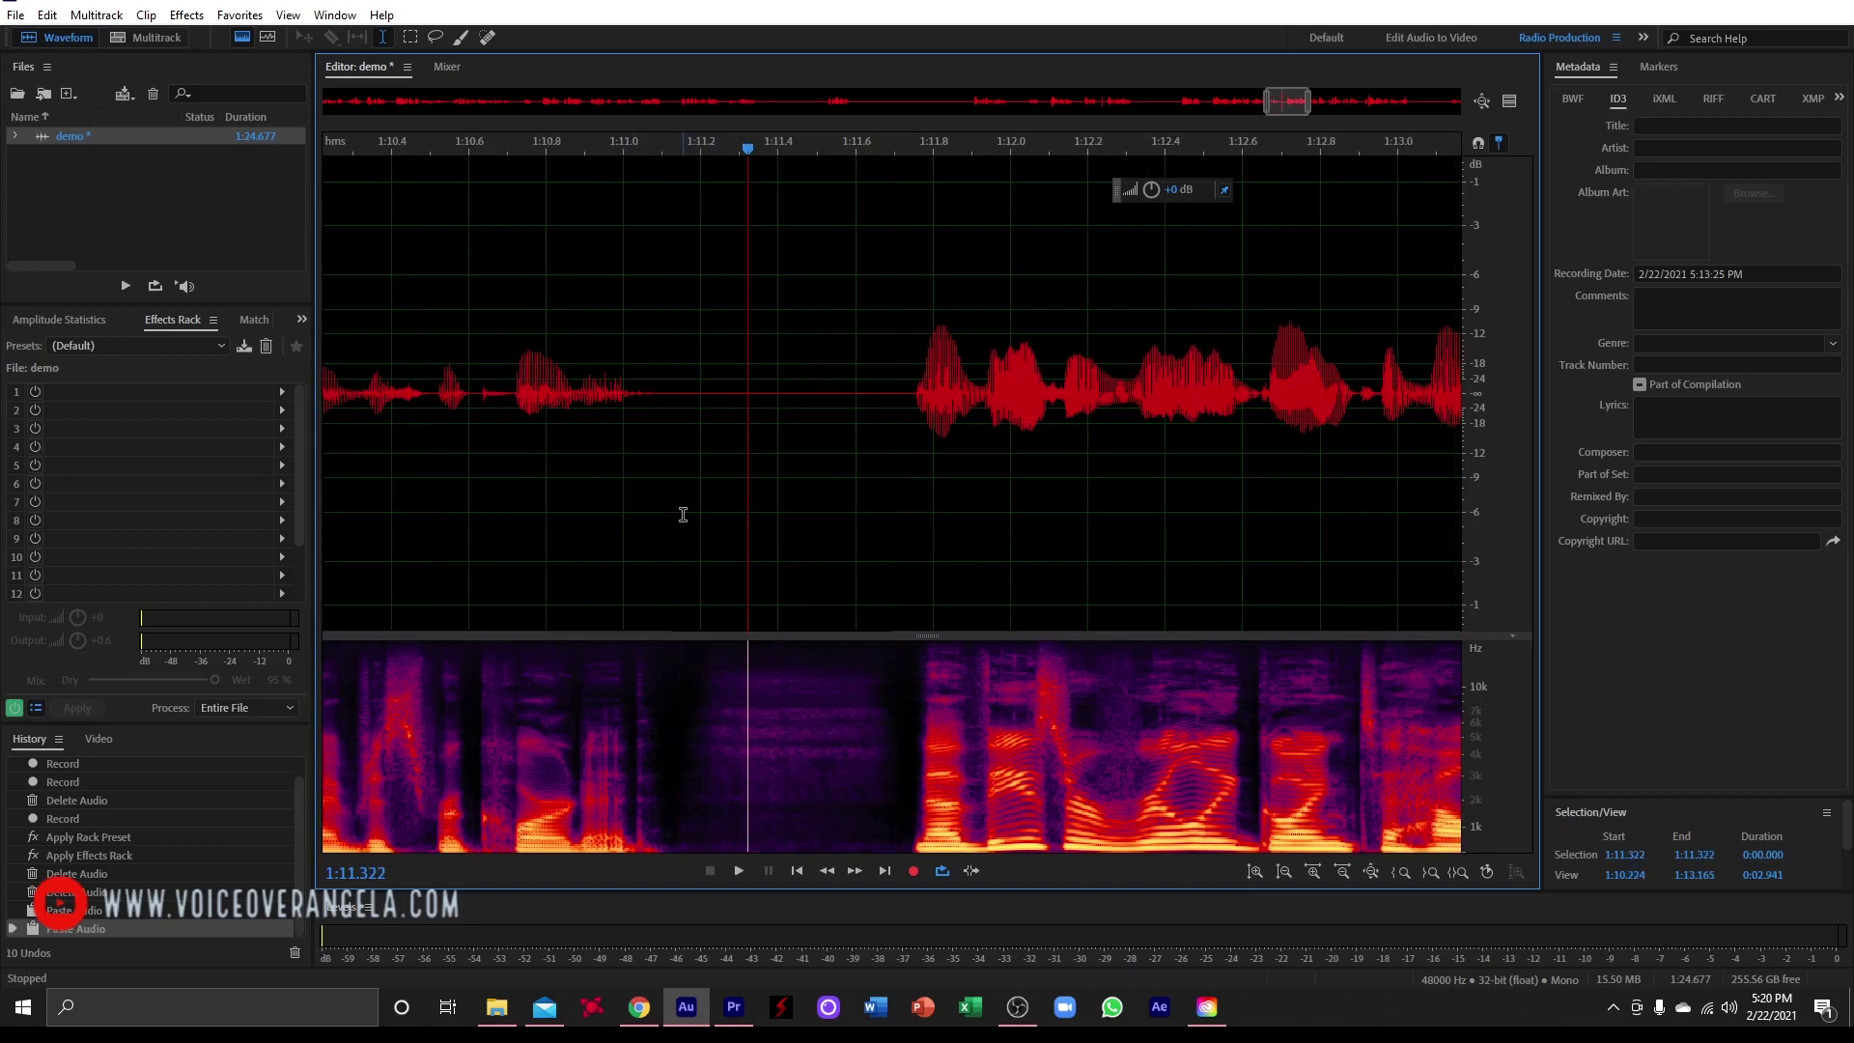
drag(682, 517, 889, 508)
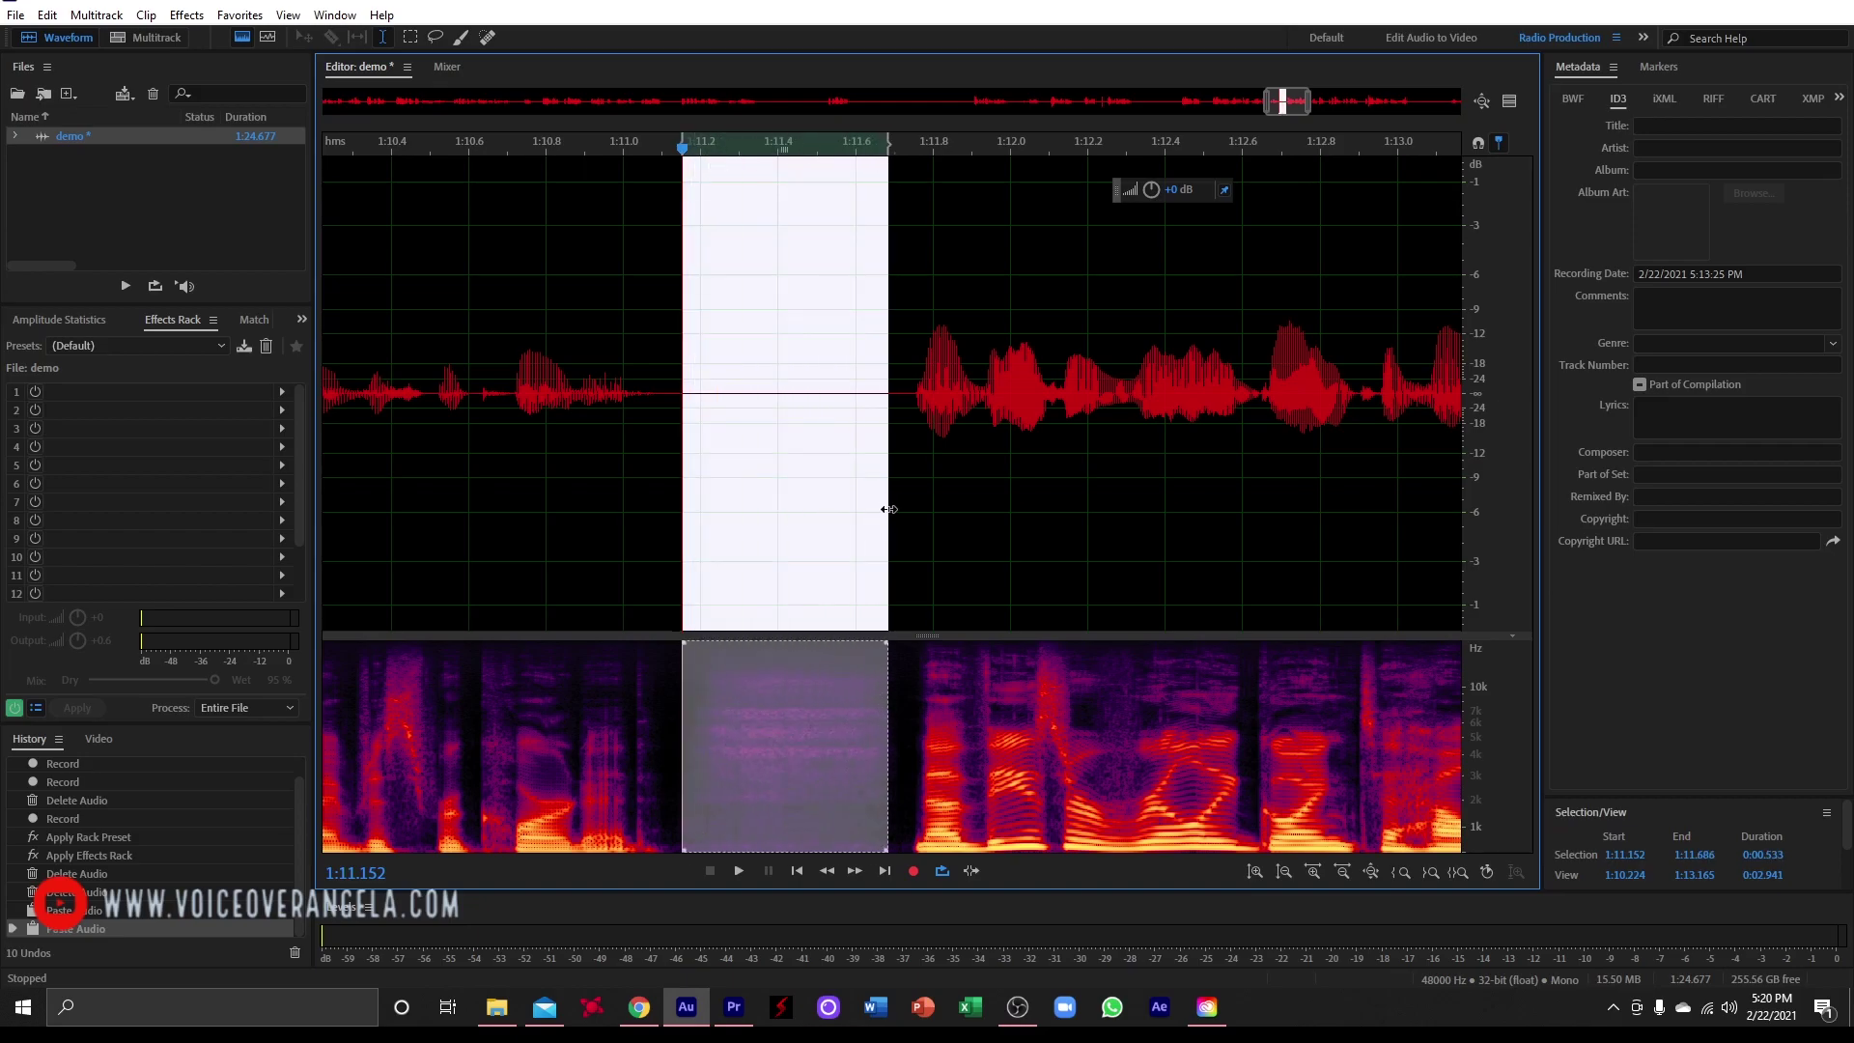
key(Delete)
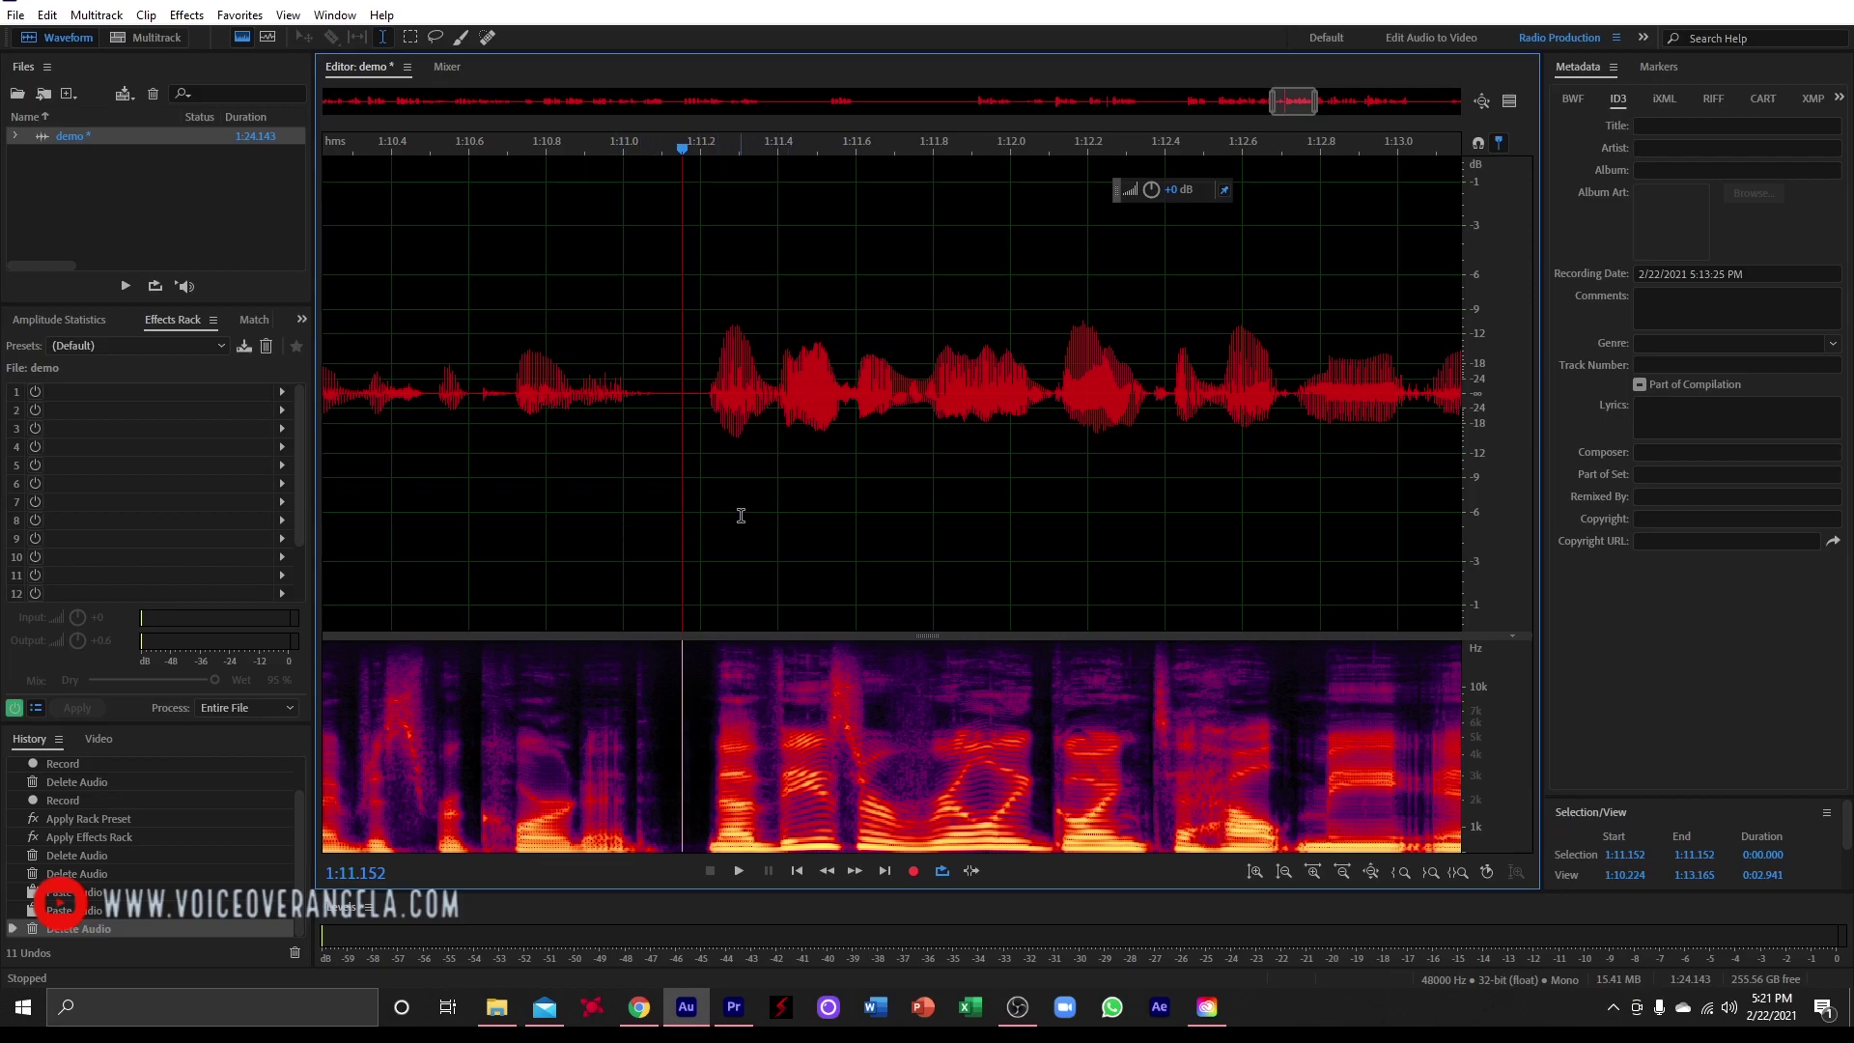
Step: Paste the 0.189 s room-tone snippet into the gap at 1:11.152 and audition the edit
key(ctrl+v)
click(808, 498)
click(595, 504)
key(space)
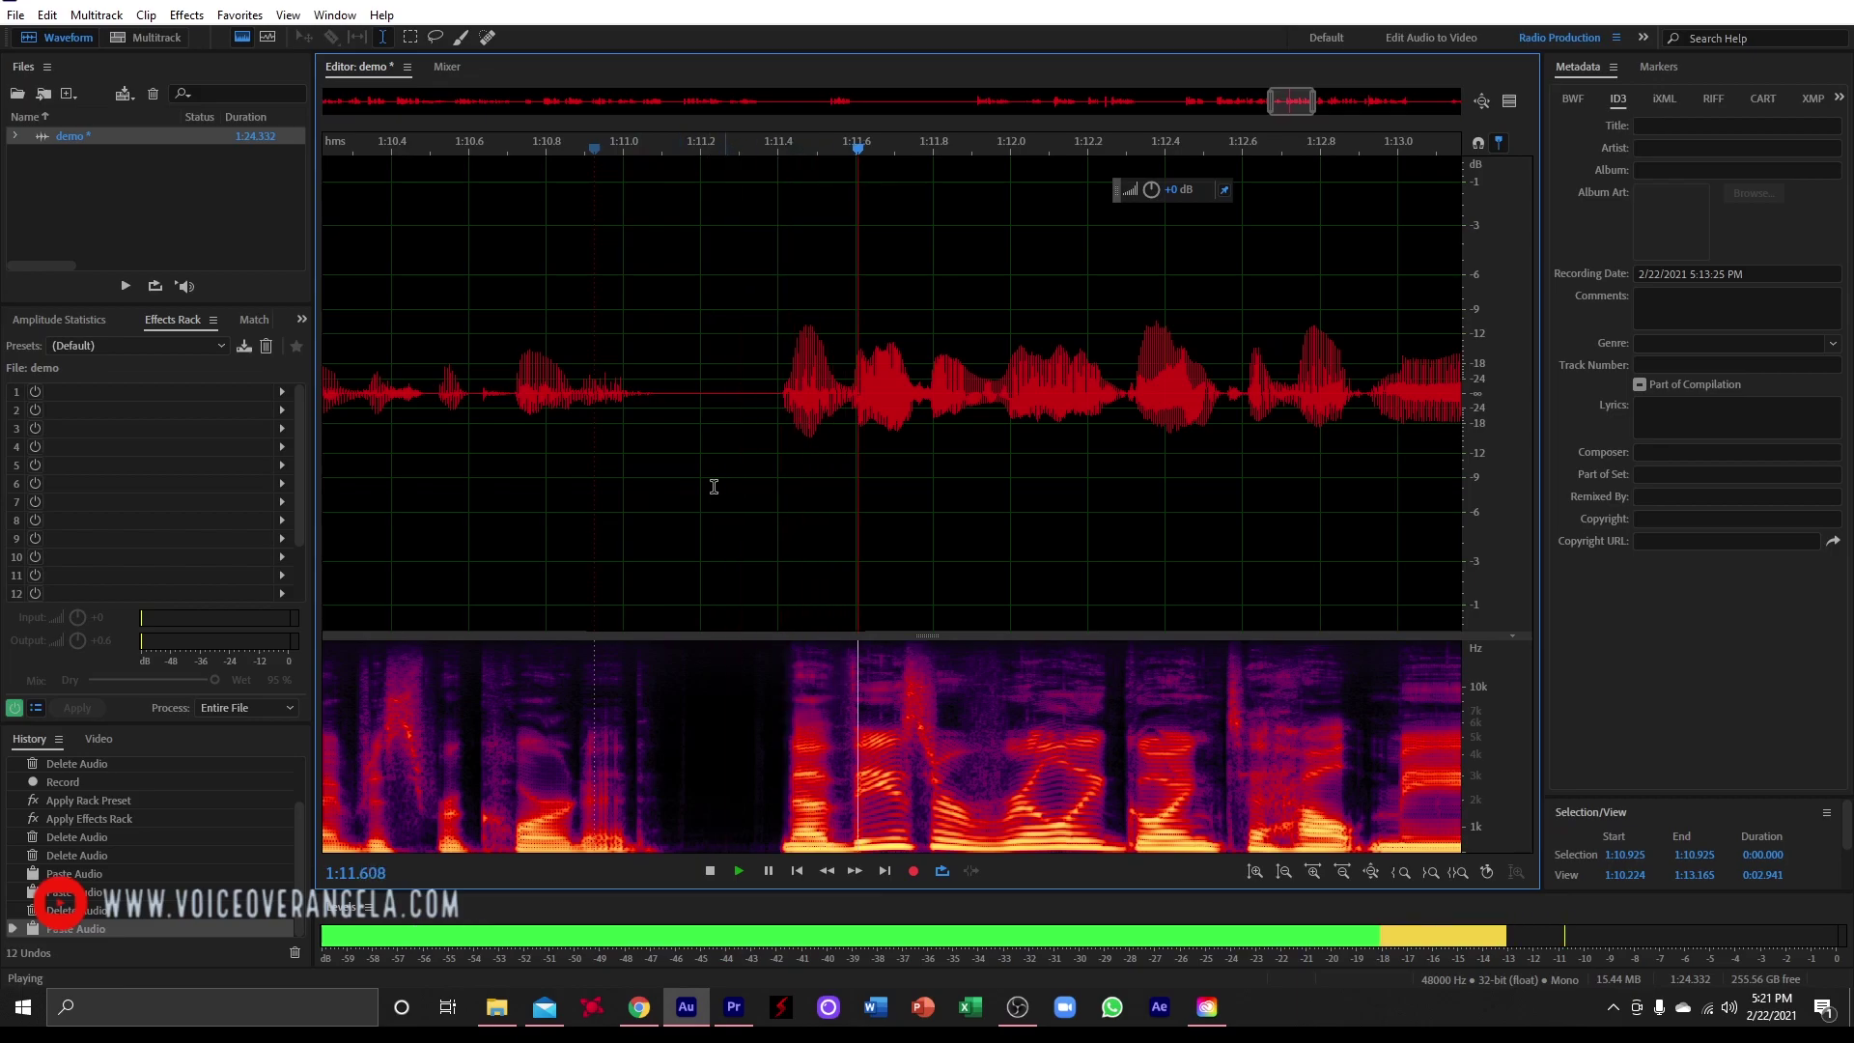
click(480, 500)
click(696, 535)
scroll(696, 535, down, 1)
key(space)
scroll(710, 524, up, 1)
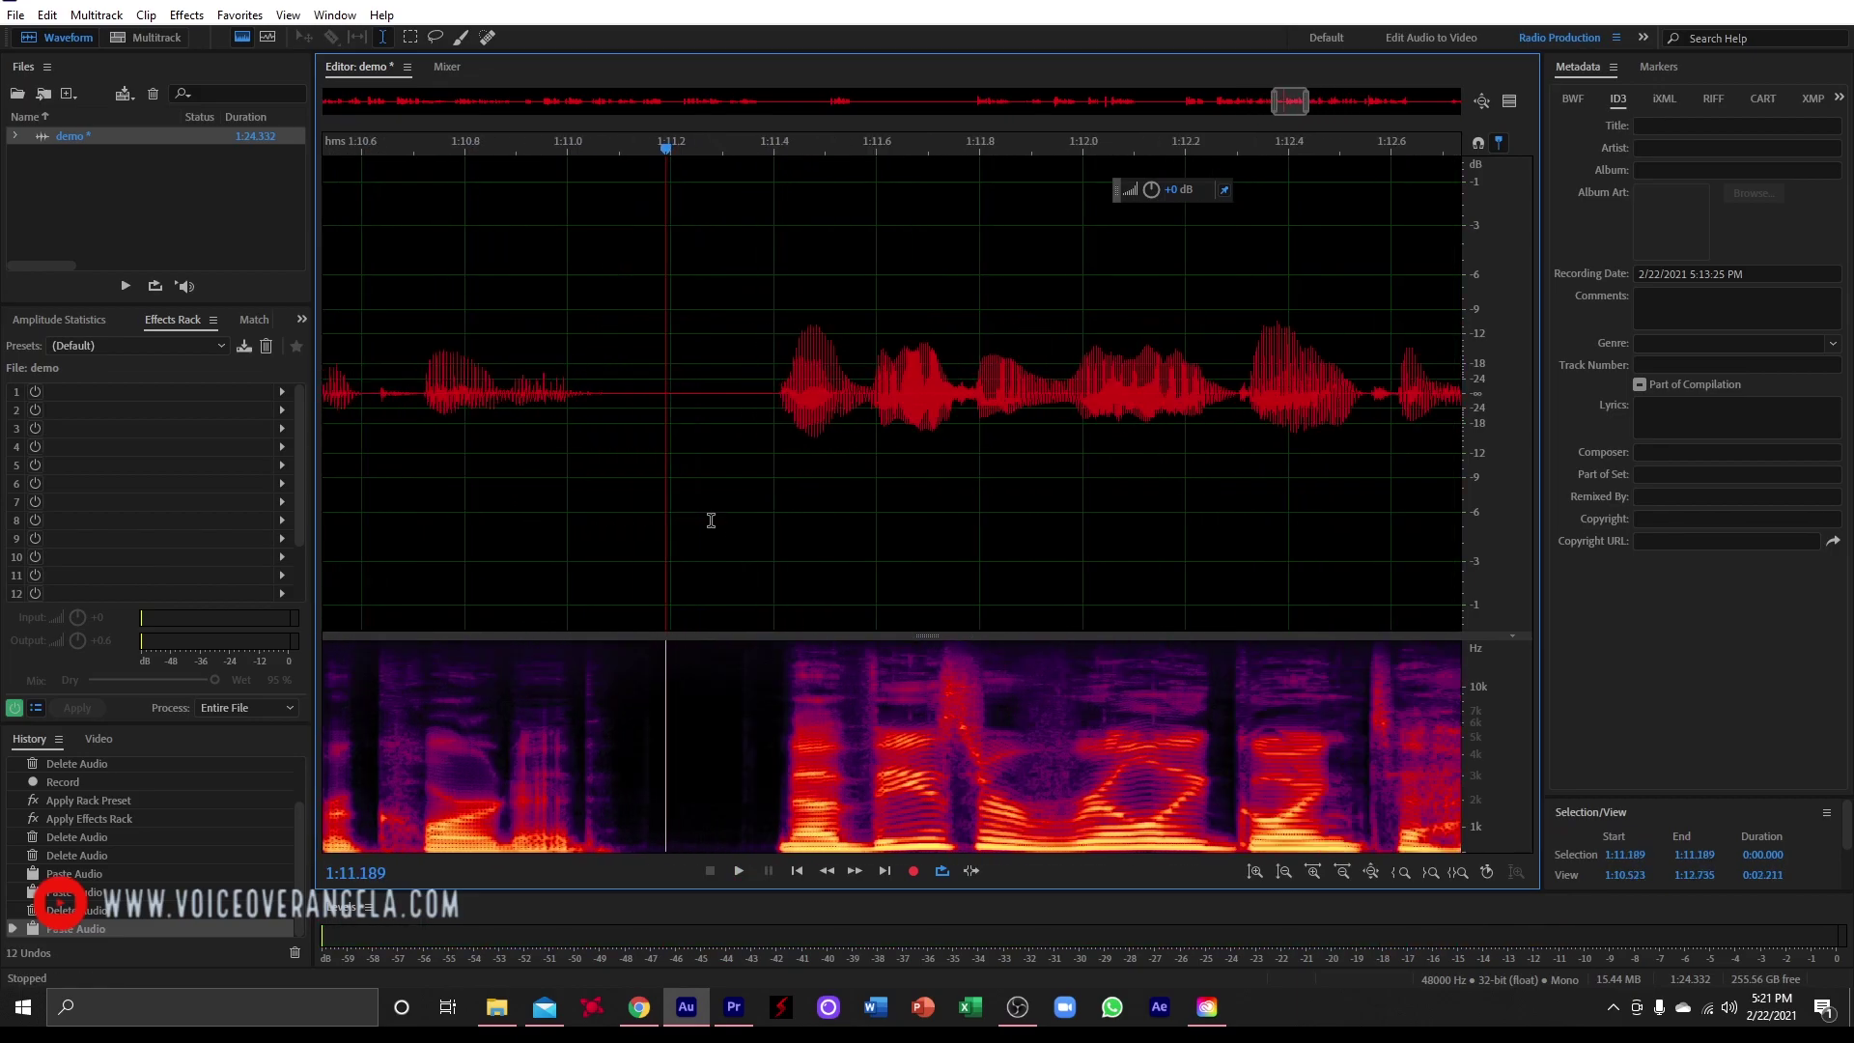
scroll(710, 477, down, 1)
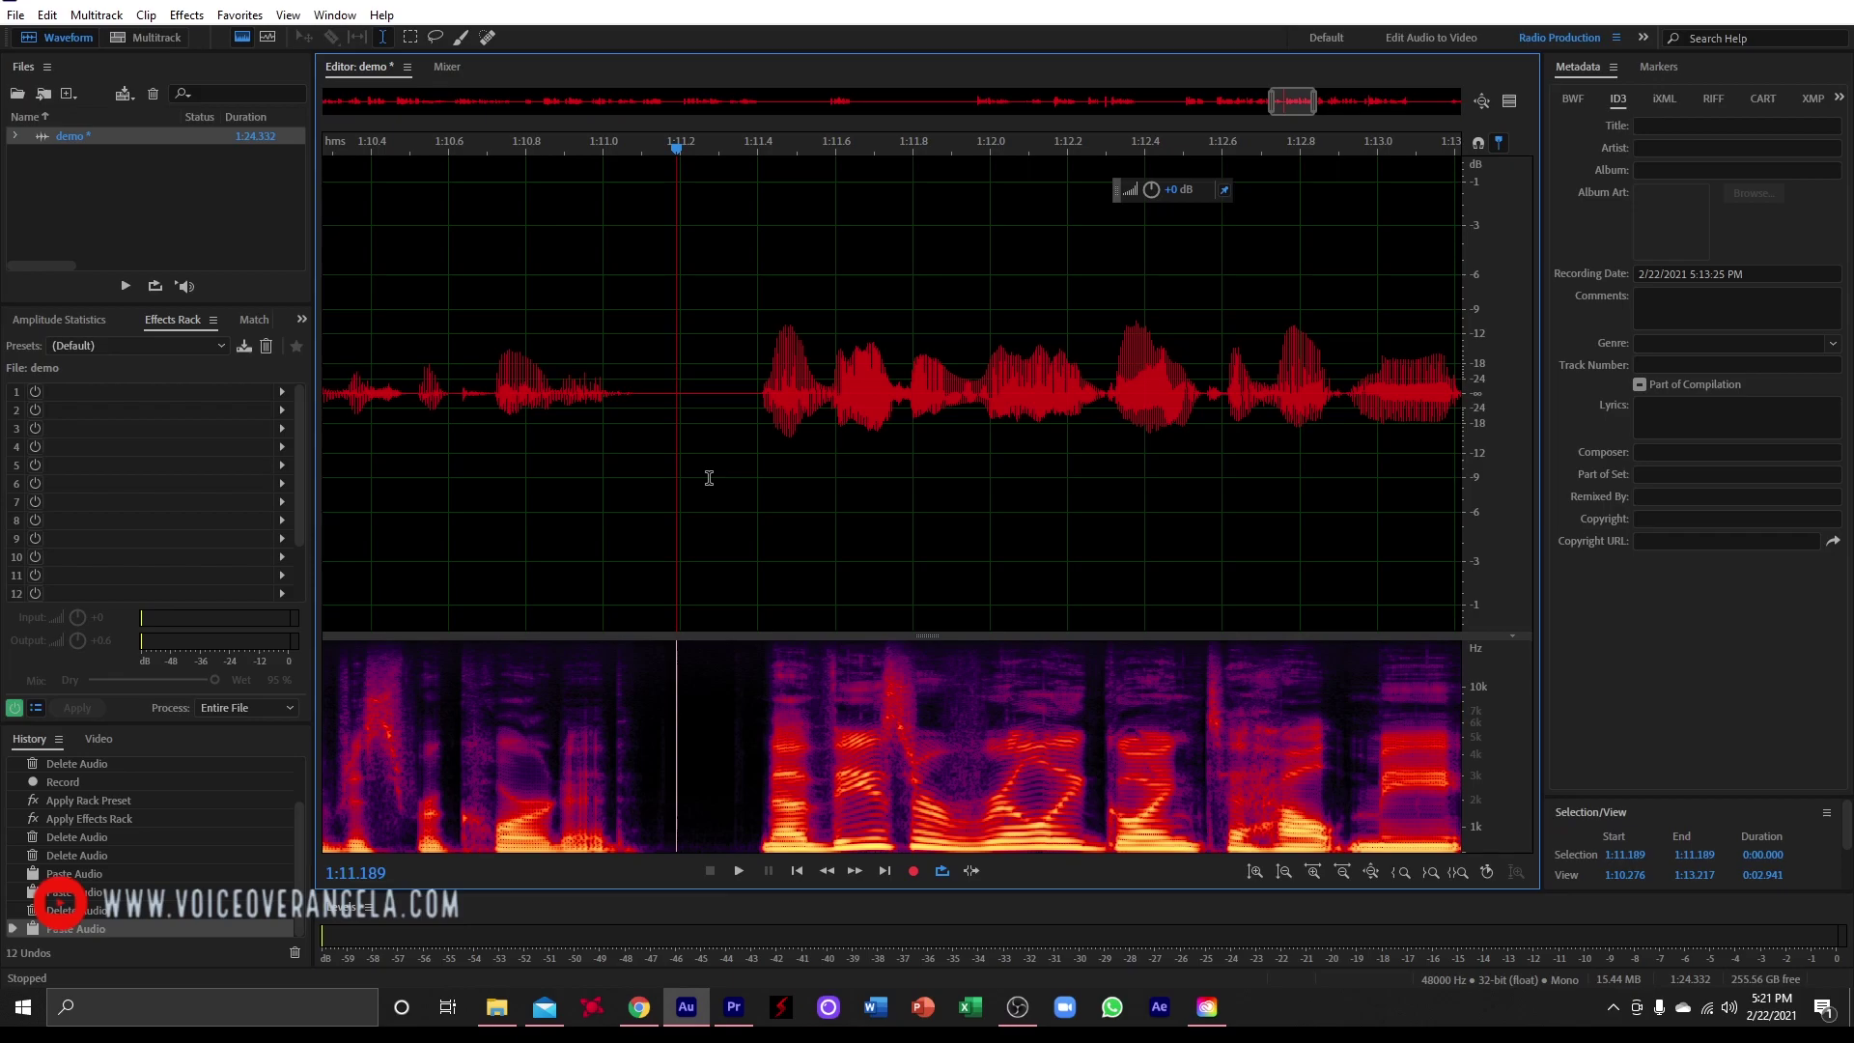
key(minus)
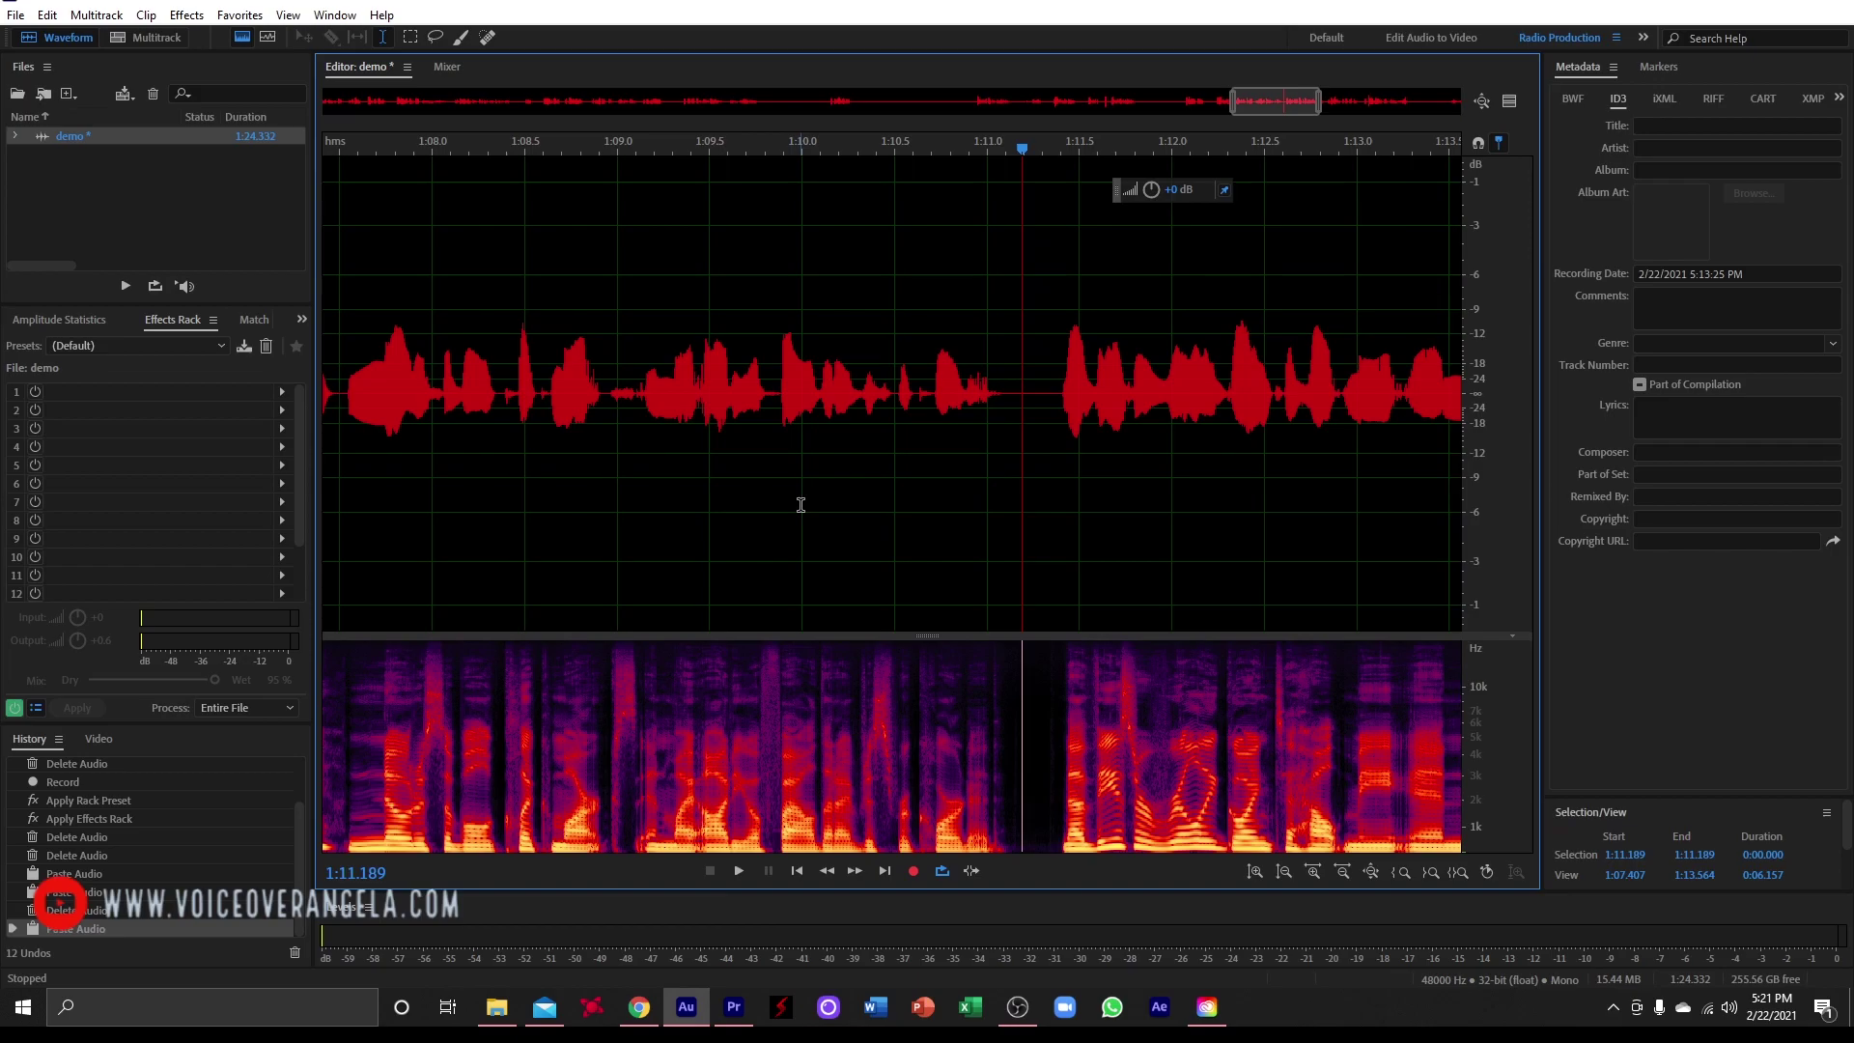
drag(923, 636, 923, 850)
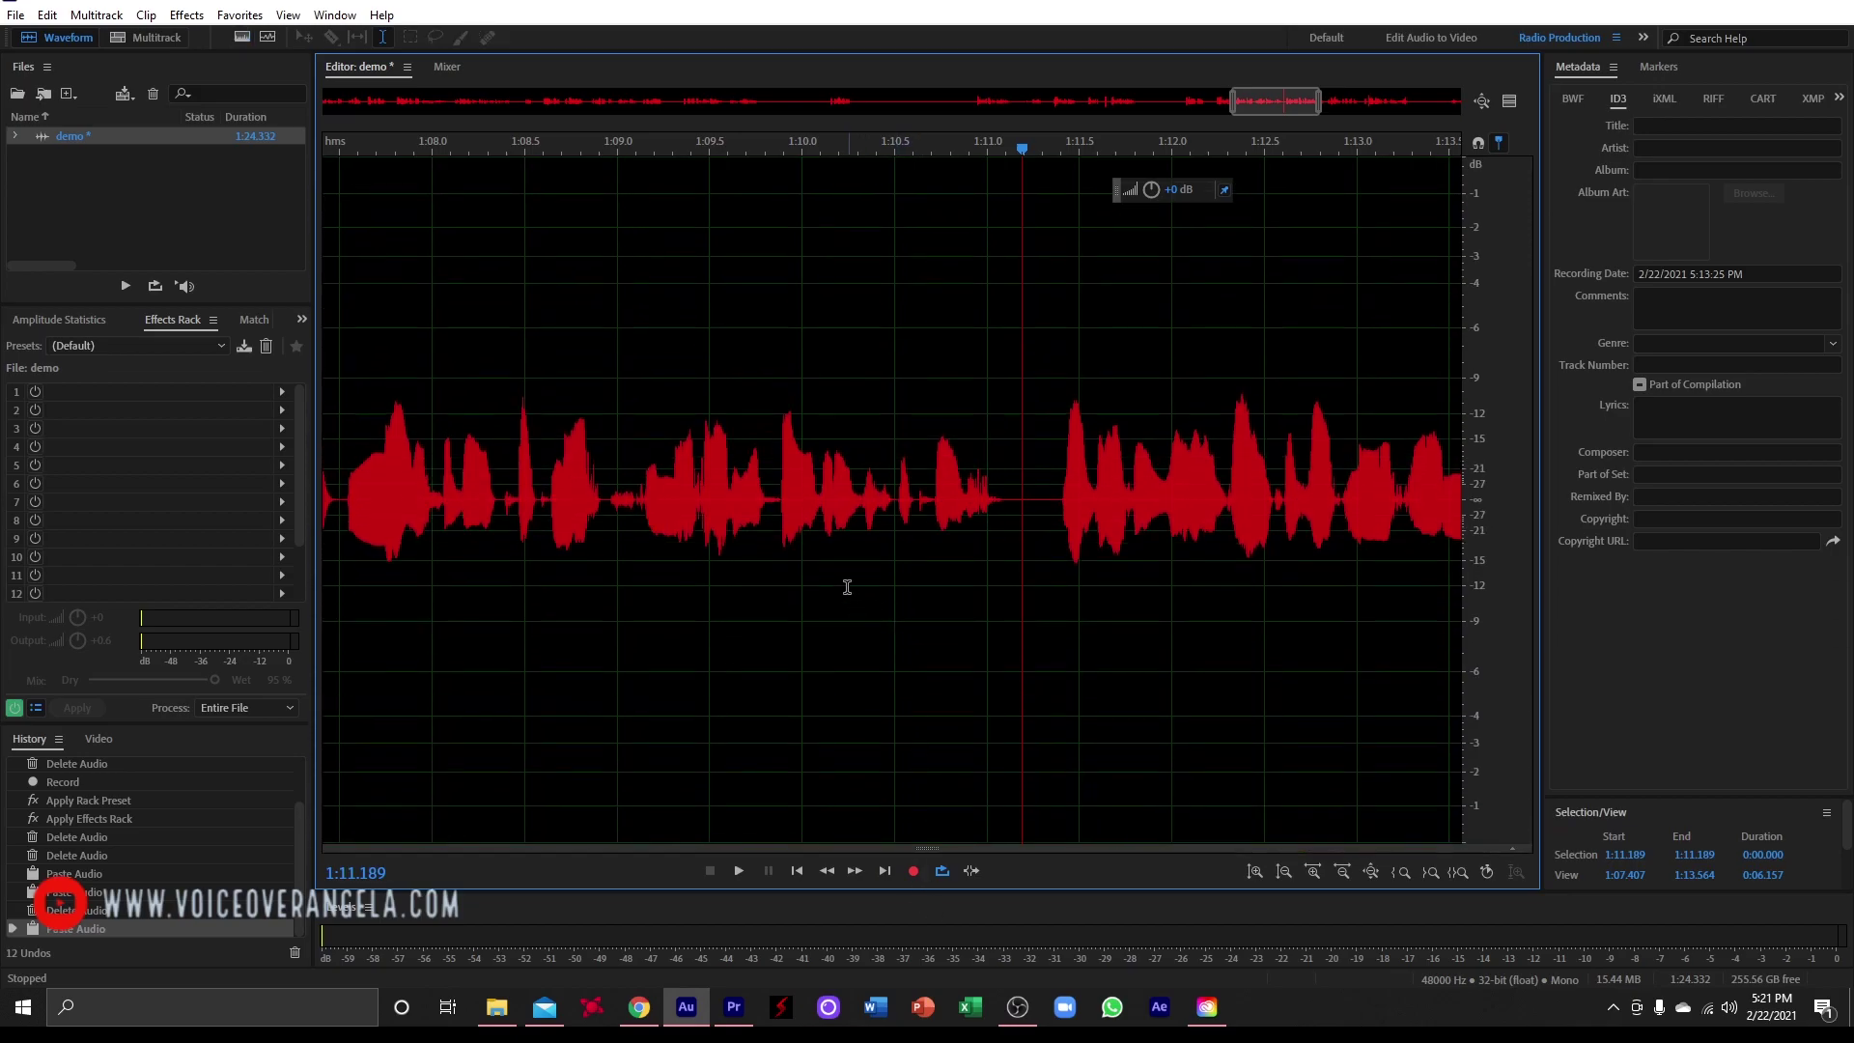
scroll(979, 501, left, 3)
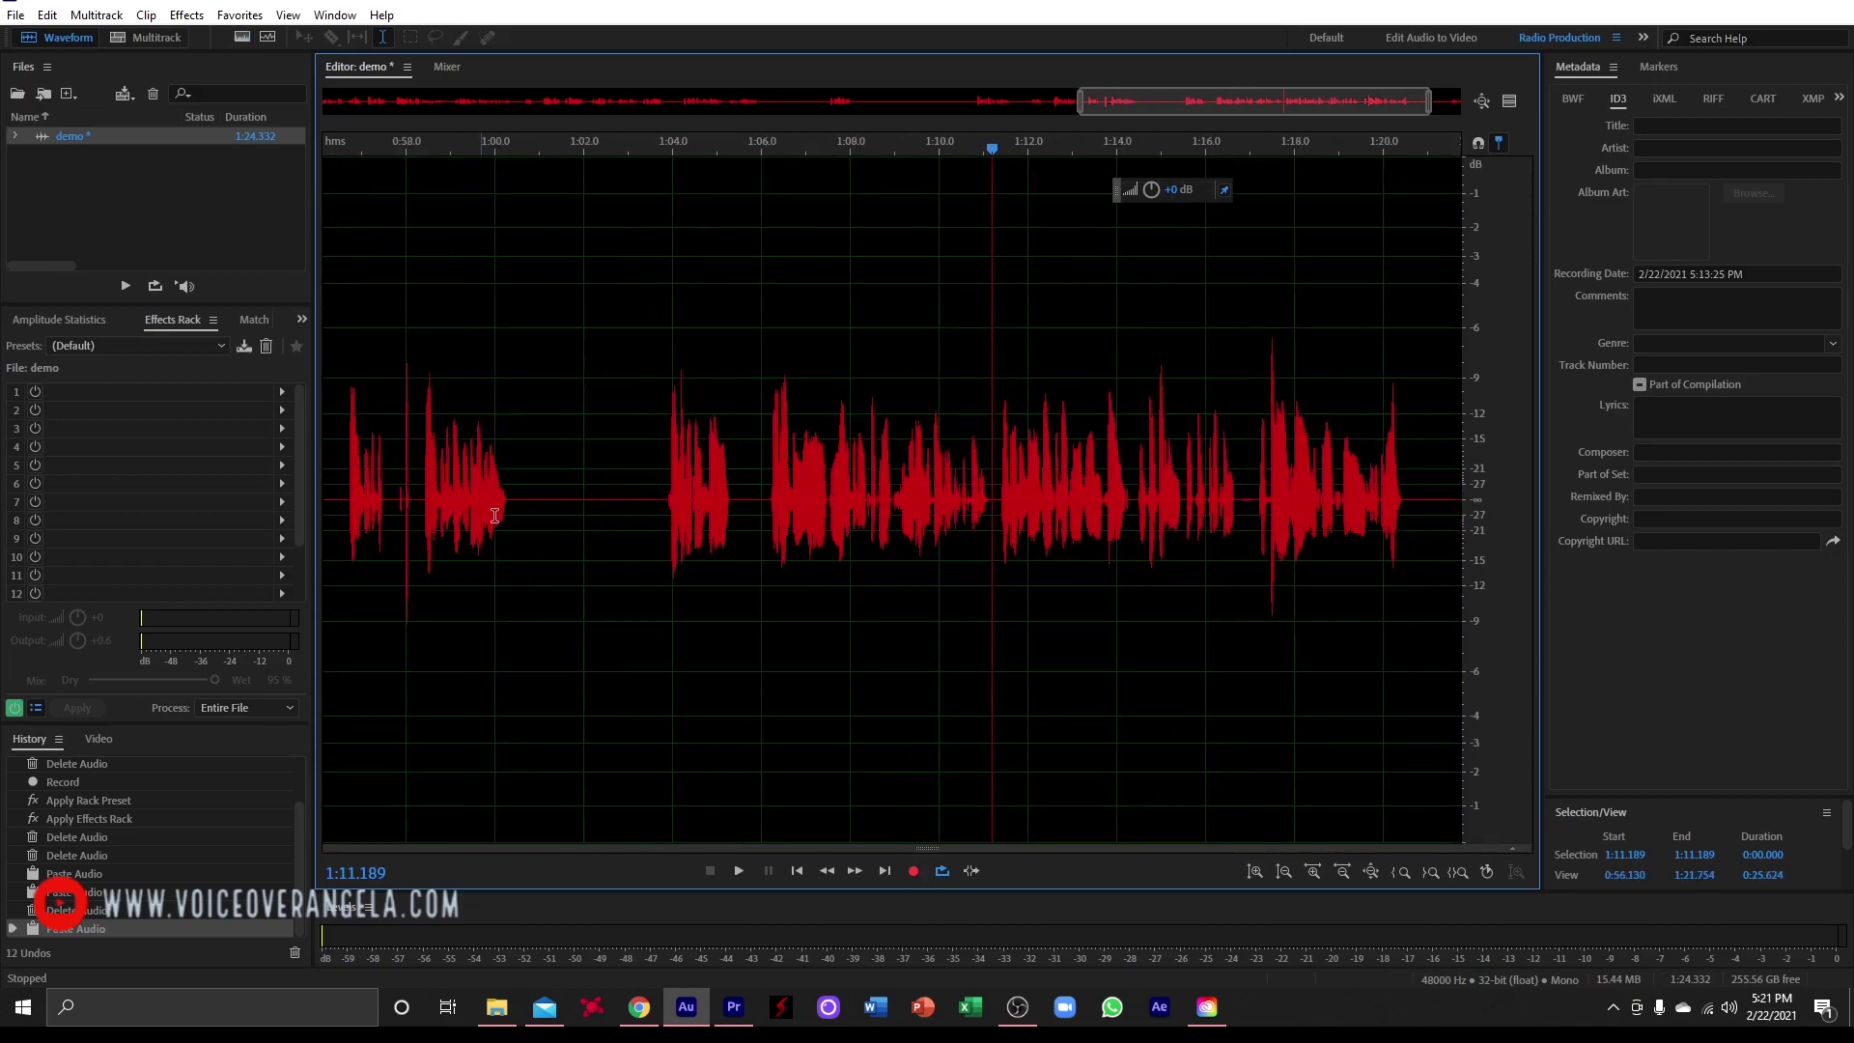
scroll(551, 496, left, 3)
scroll(612, 464, up, 2)
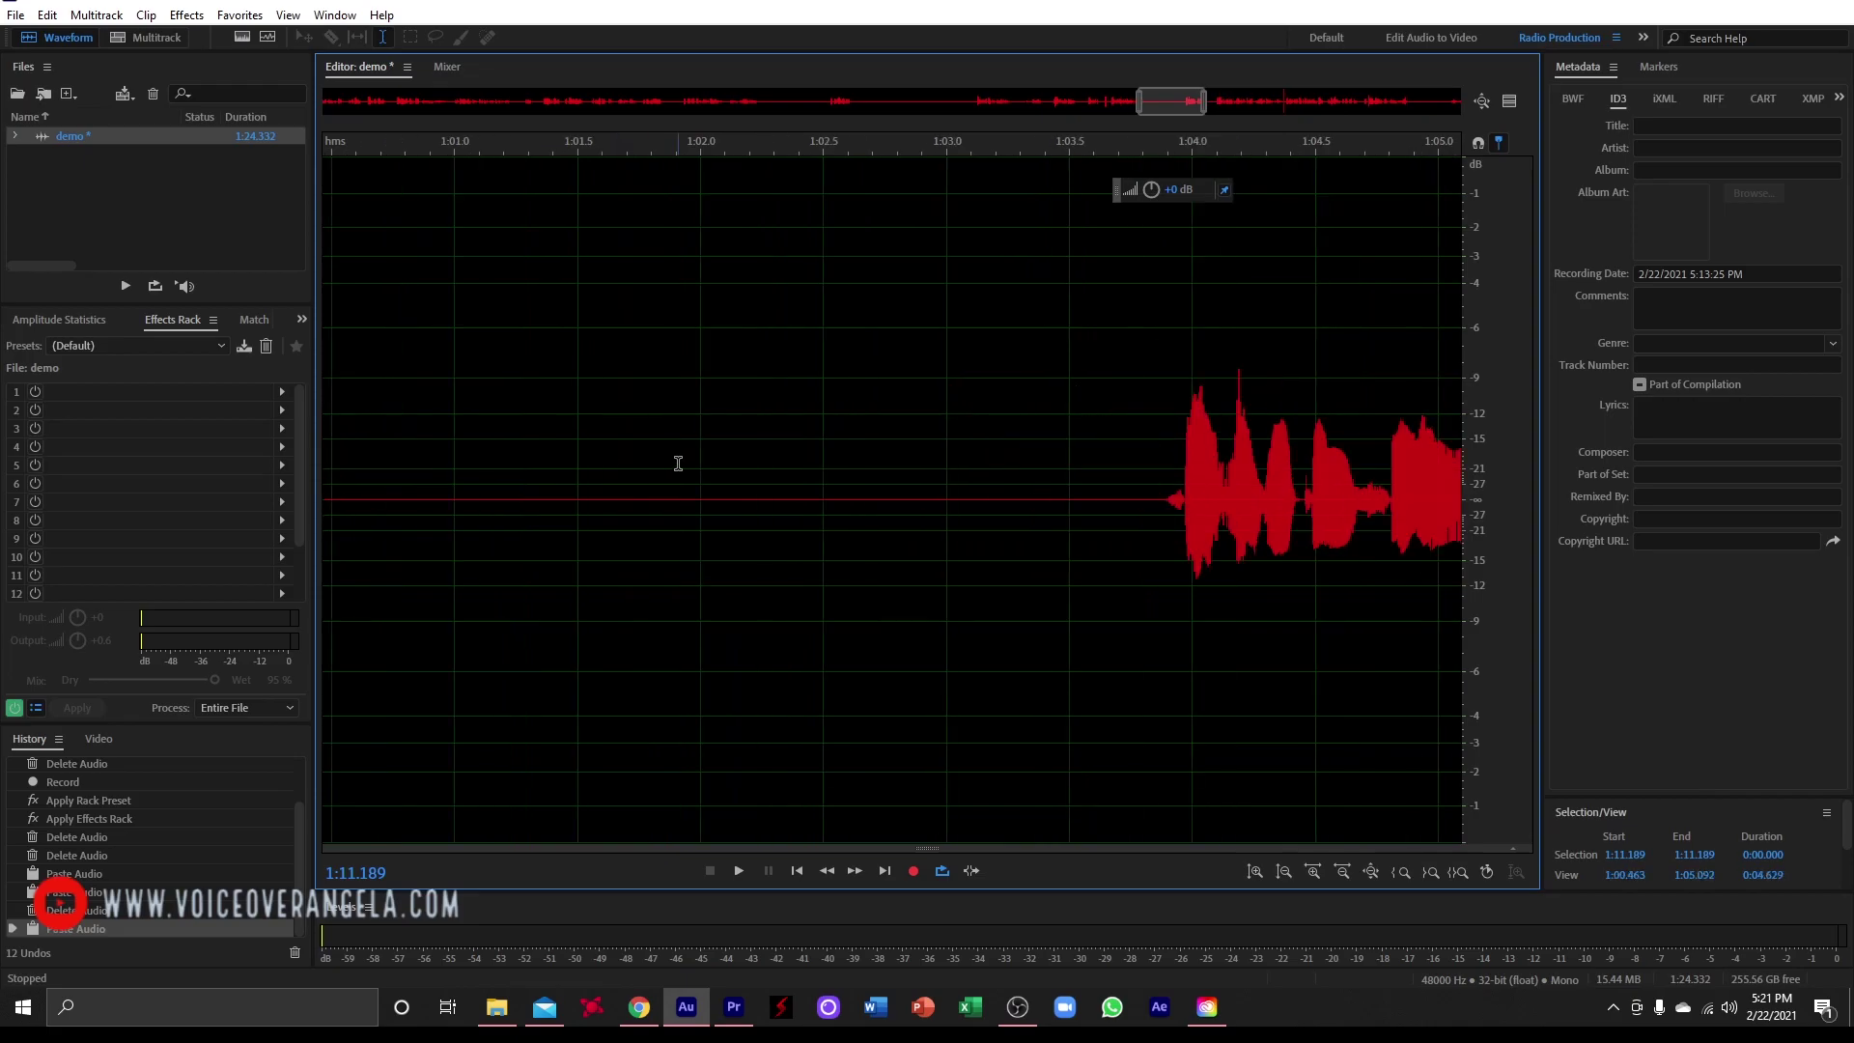
click(741, 241)
drag(927, 848, 905, 582)
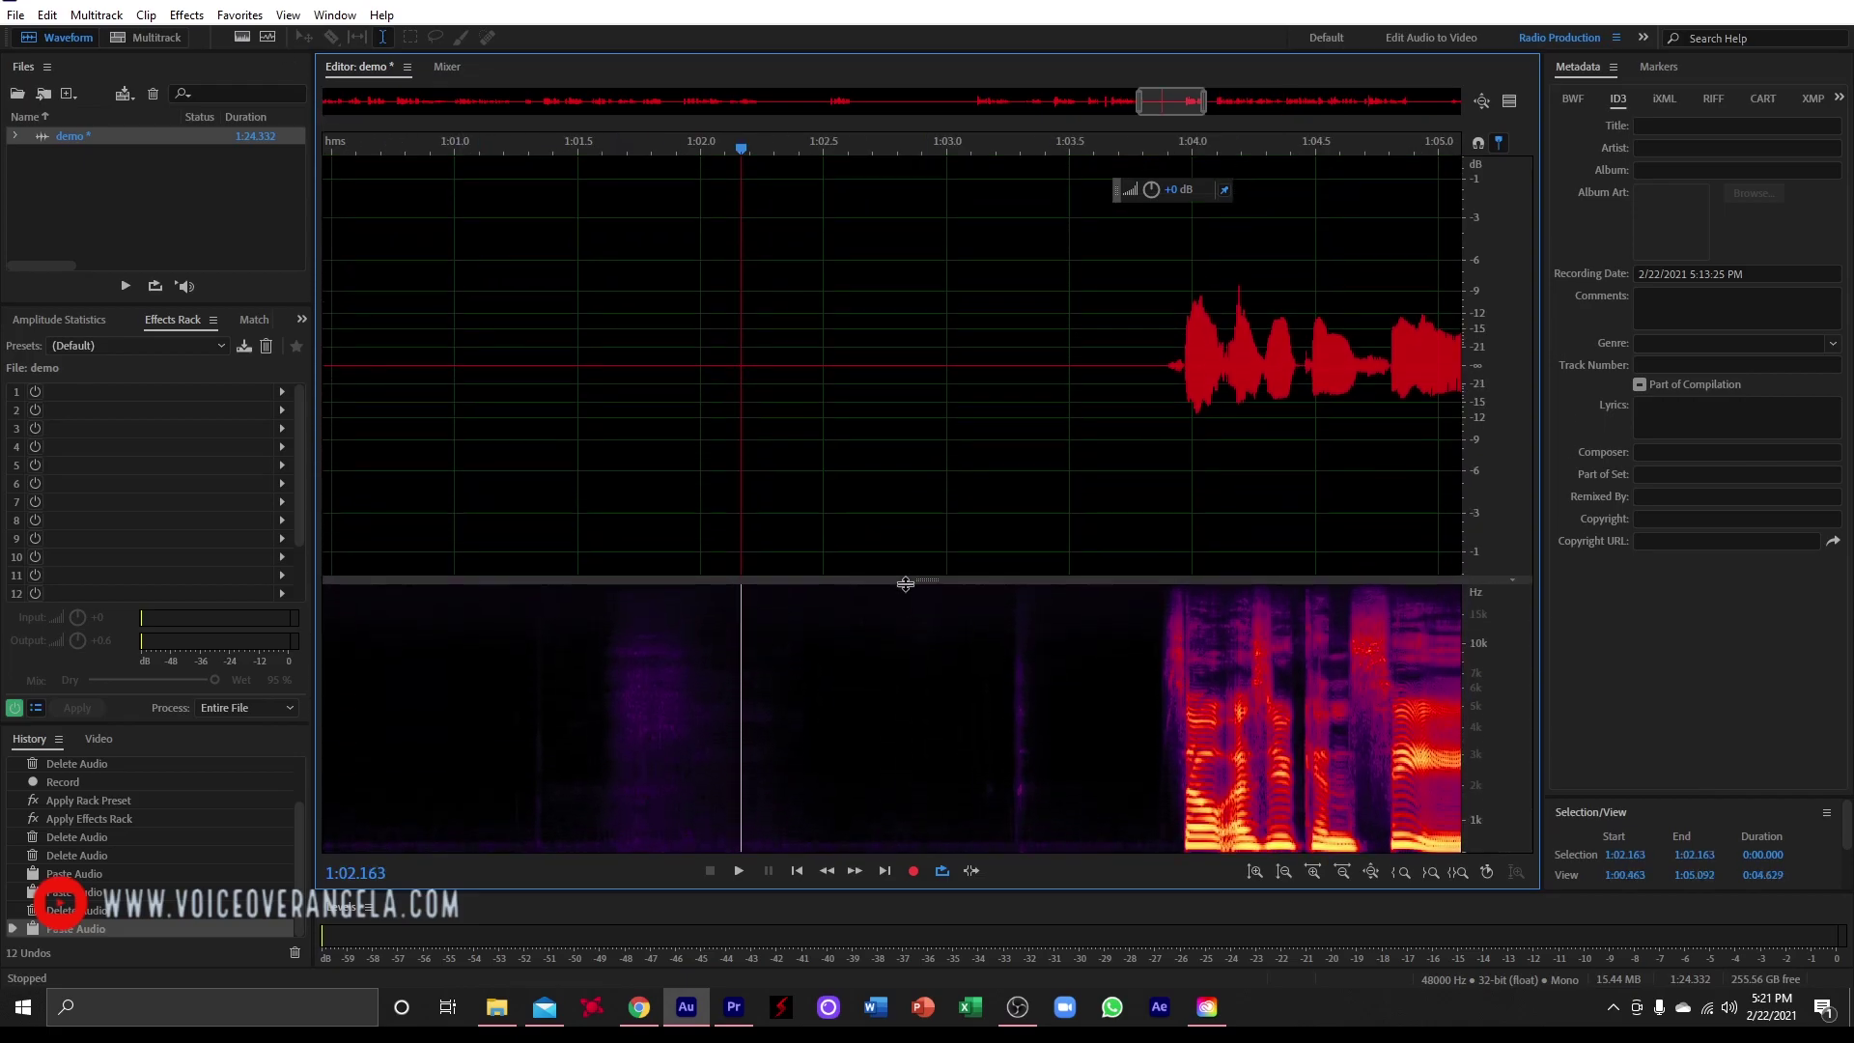
scroll(753, 662, up, 3)
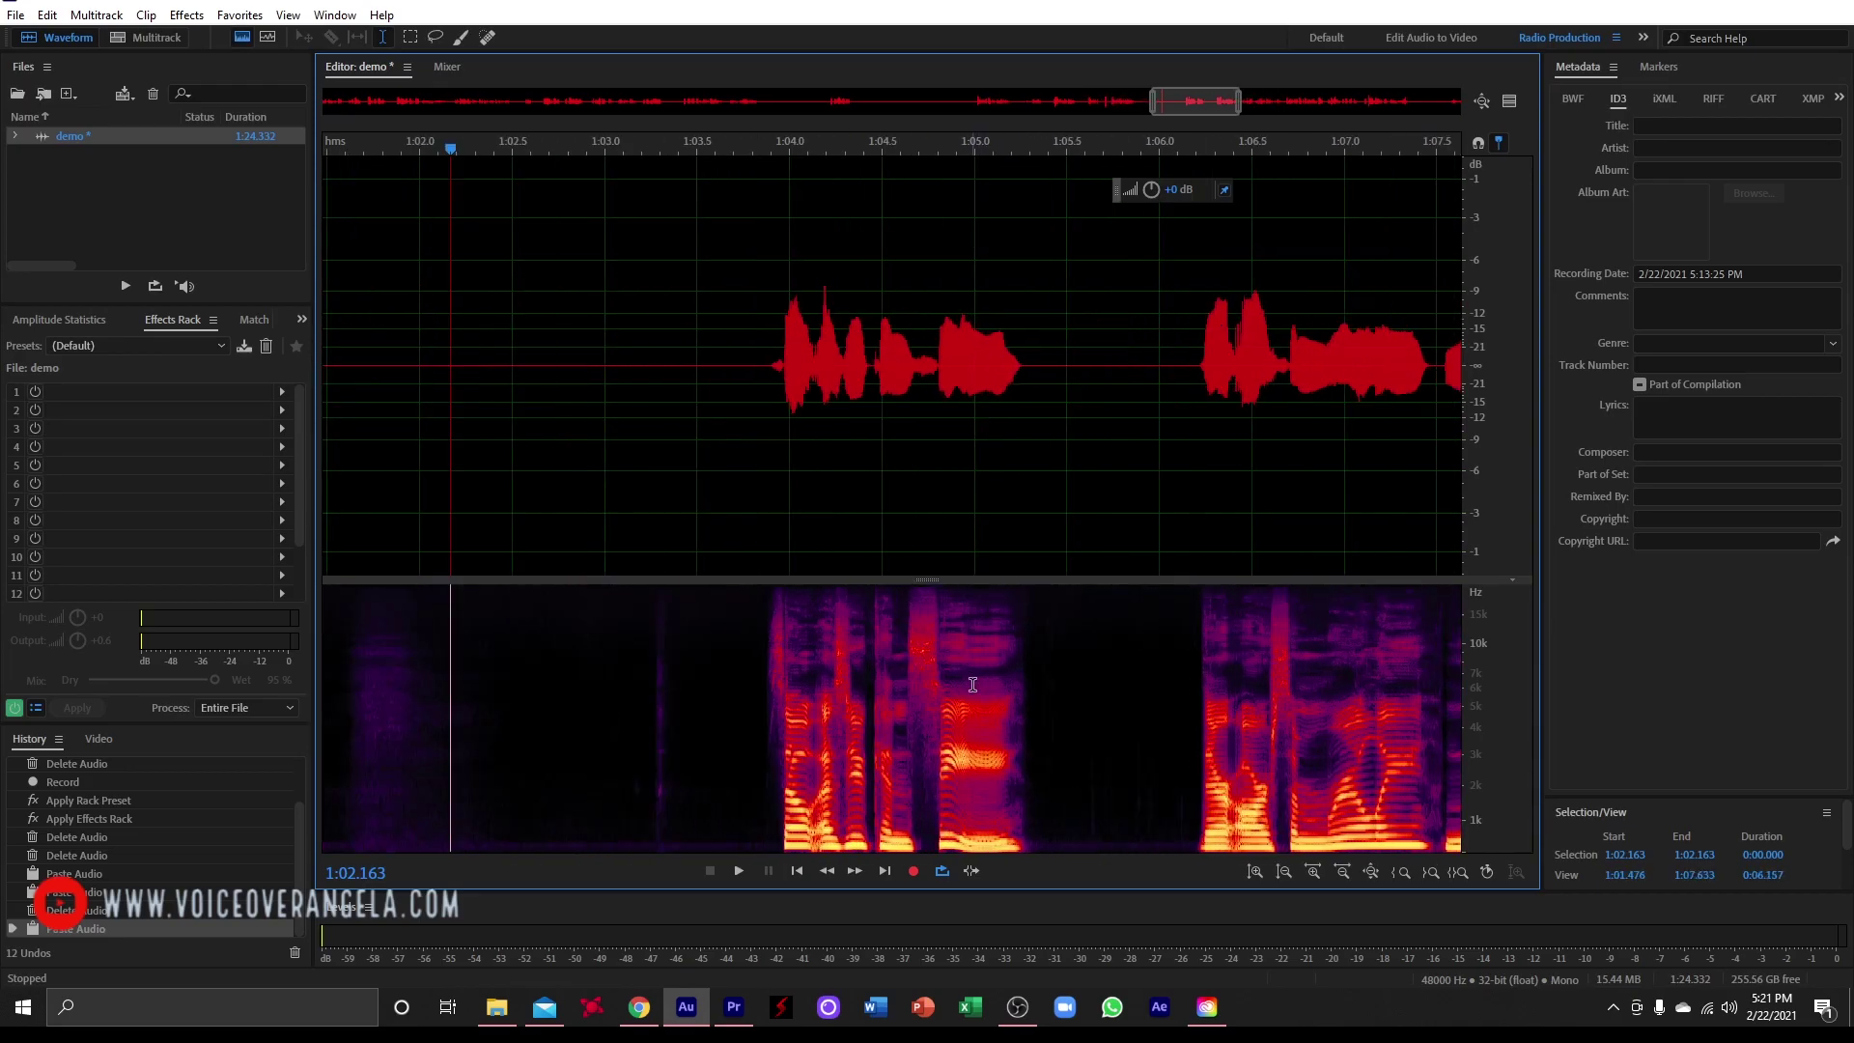
scroll(966, 681, down, 5)
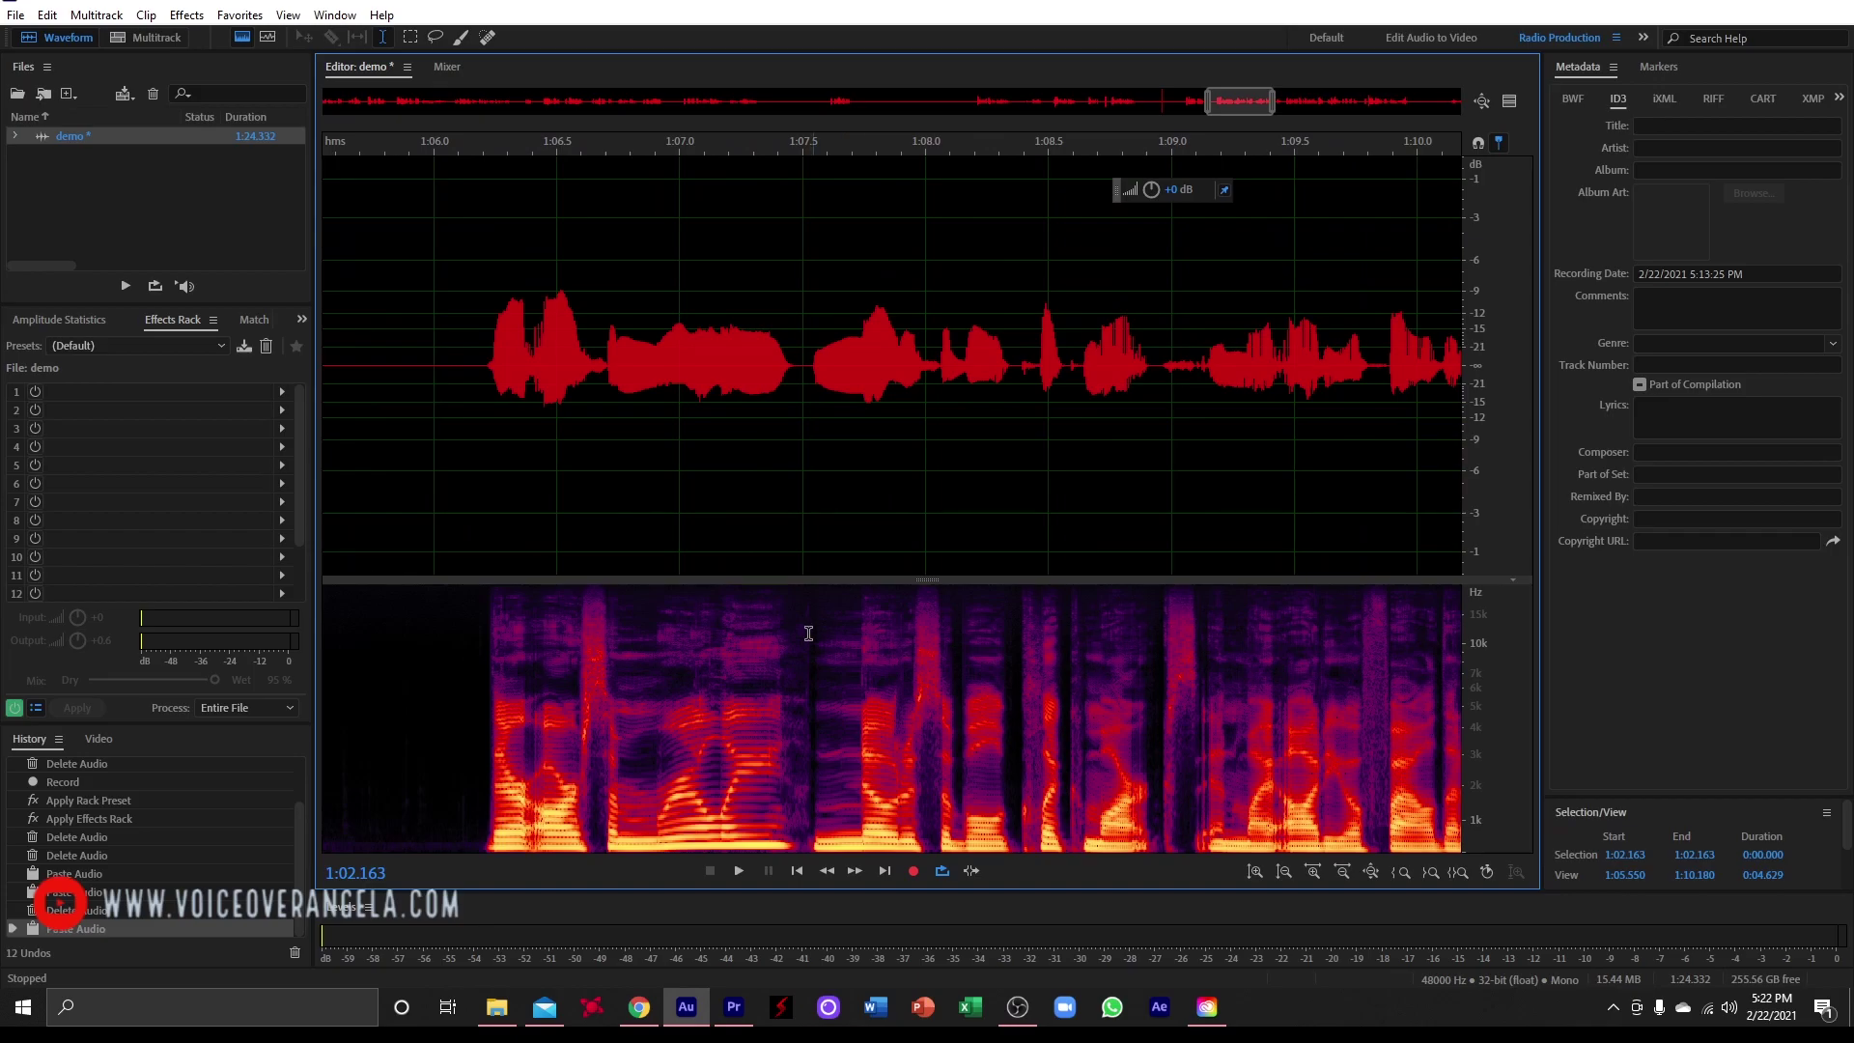
scroll(814, 635, down, 1)
scroll(1296, 627, up, 6)
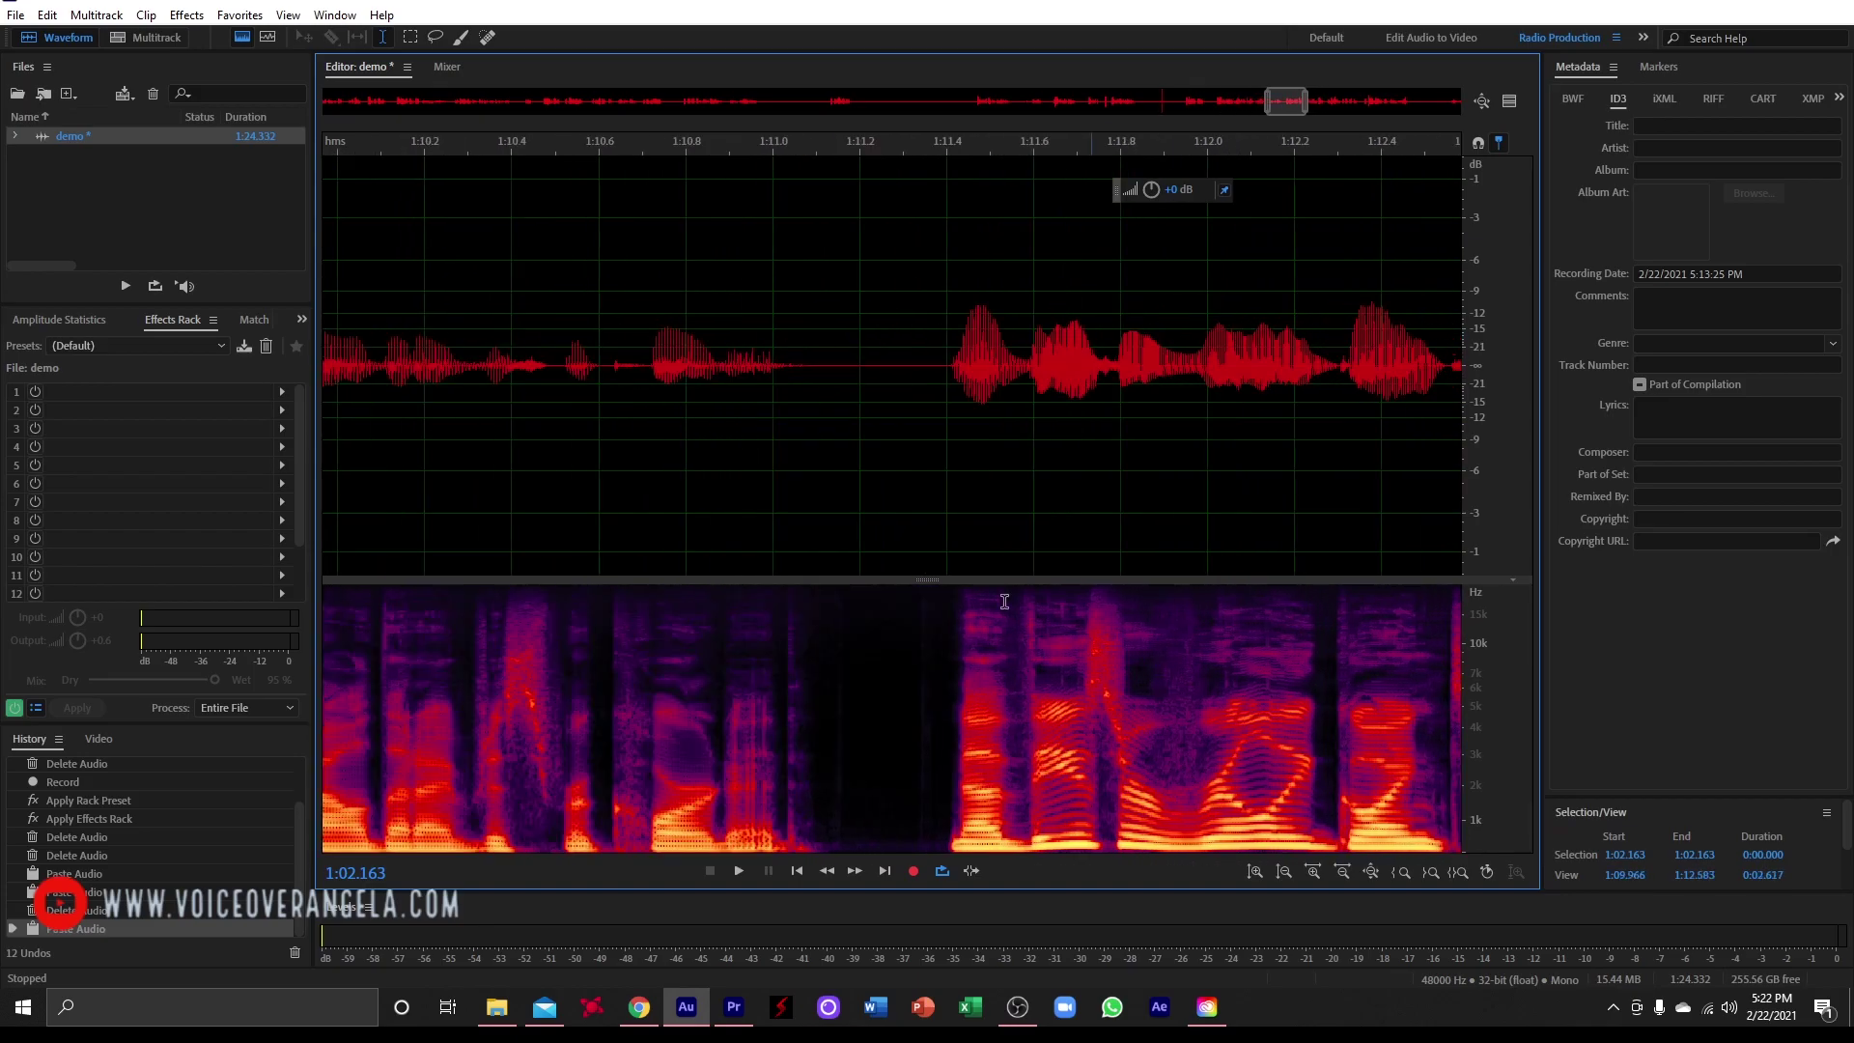
scroll(713, 645, down, 5)
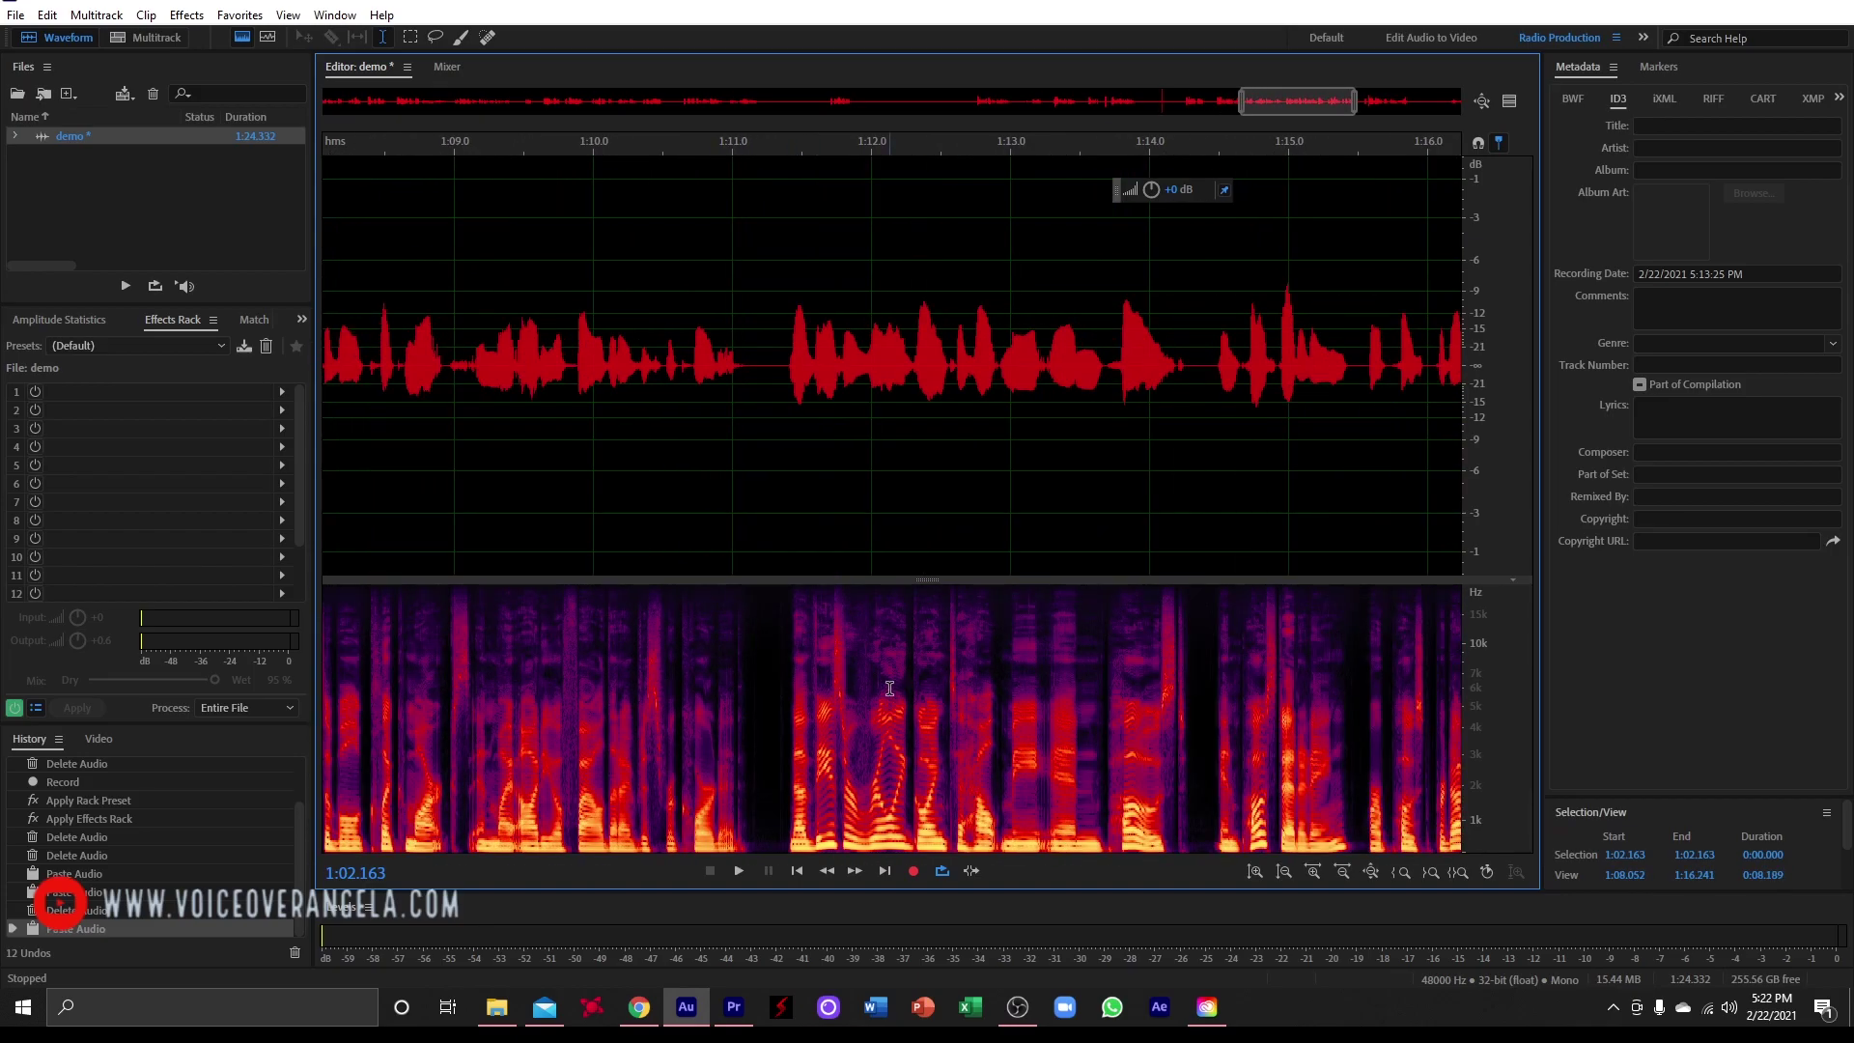
scroll(1342, 656, up, 3)
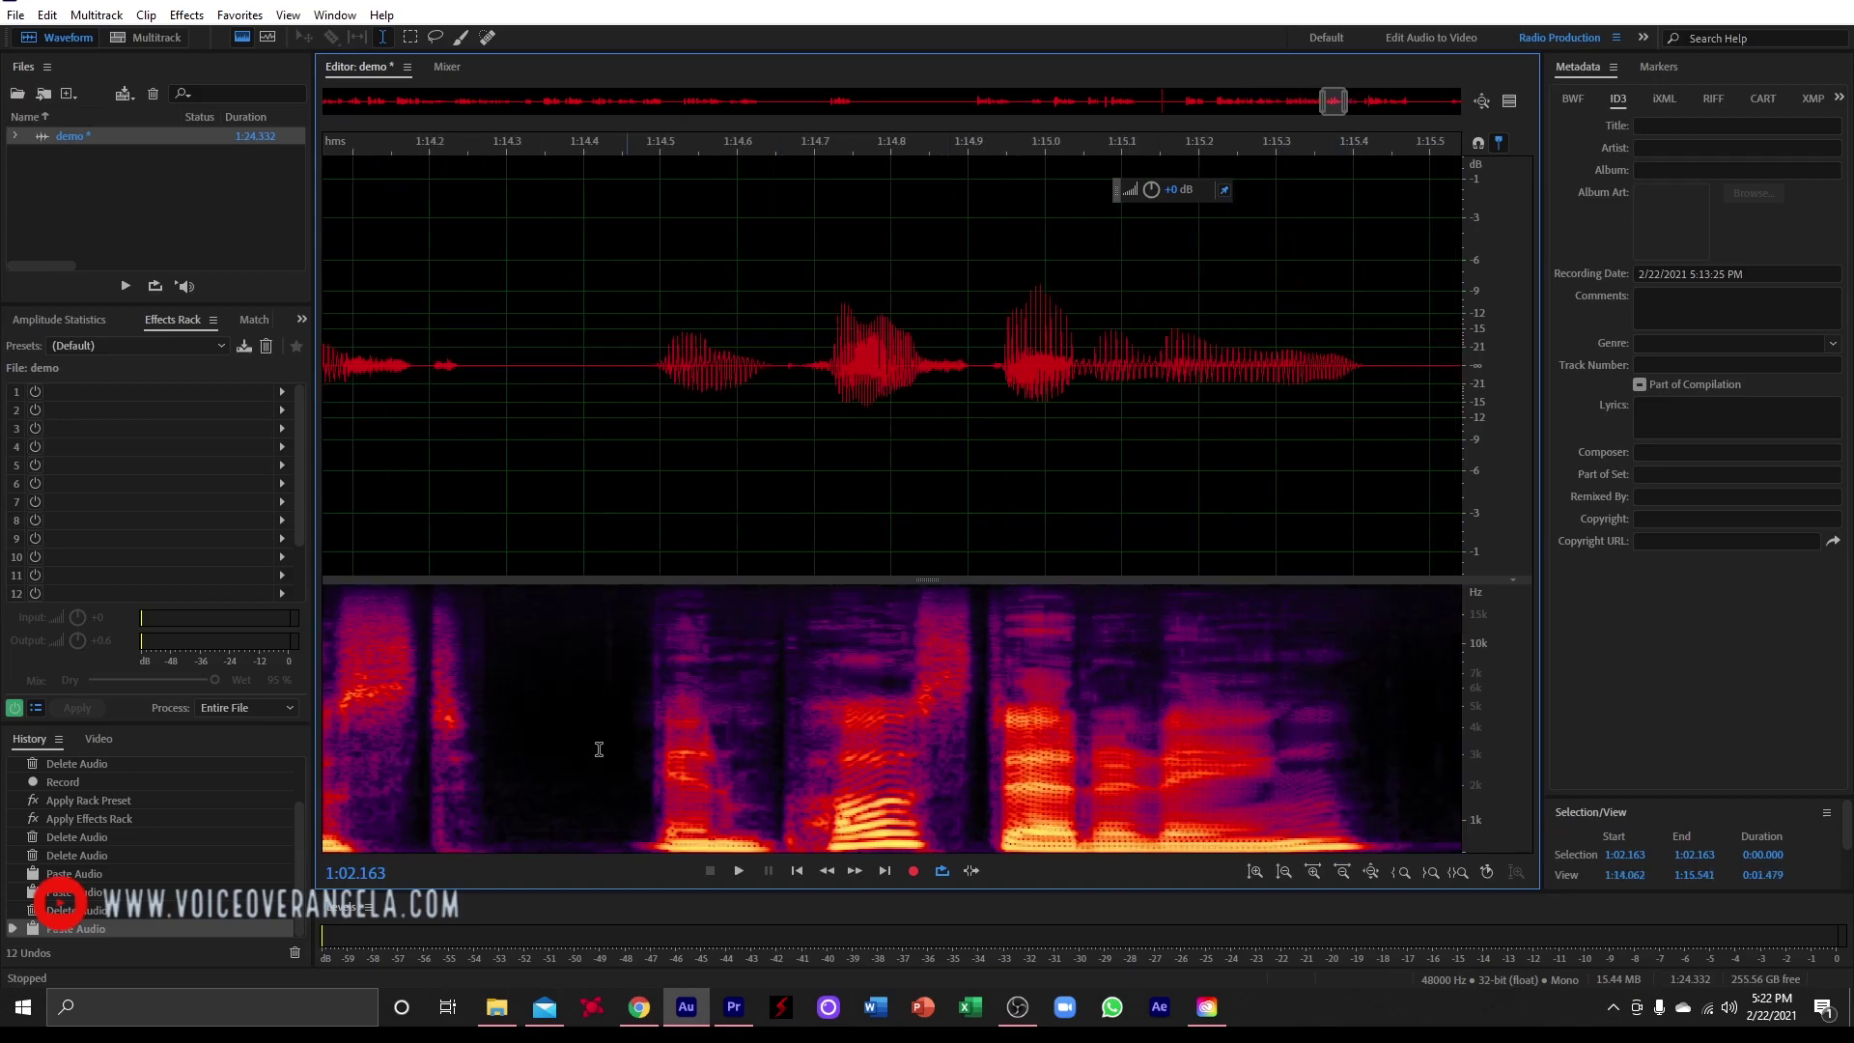
scroll(676, 724, down, 2)
scroll(1320, 670, down, 2)
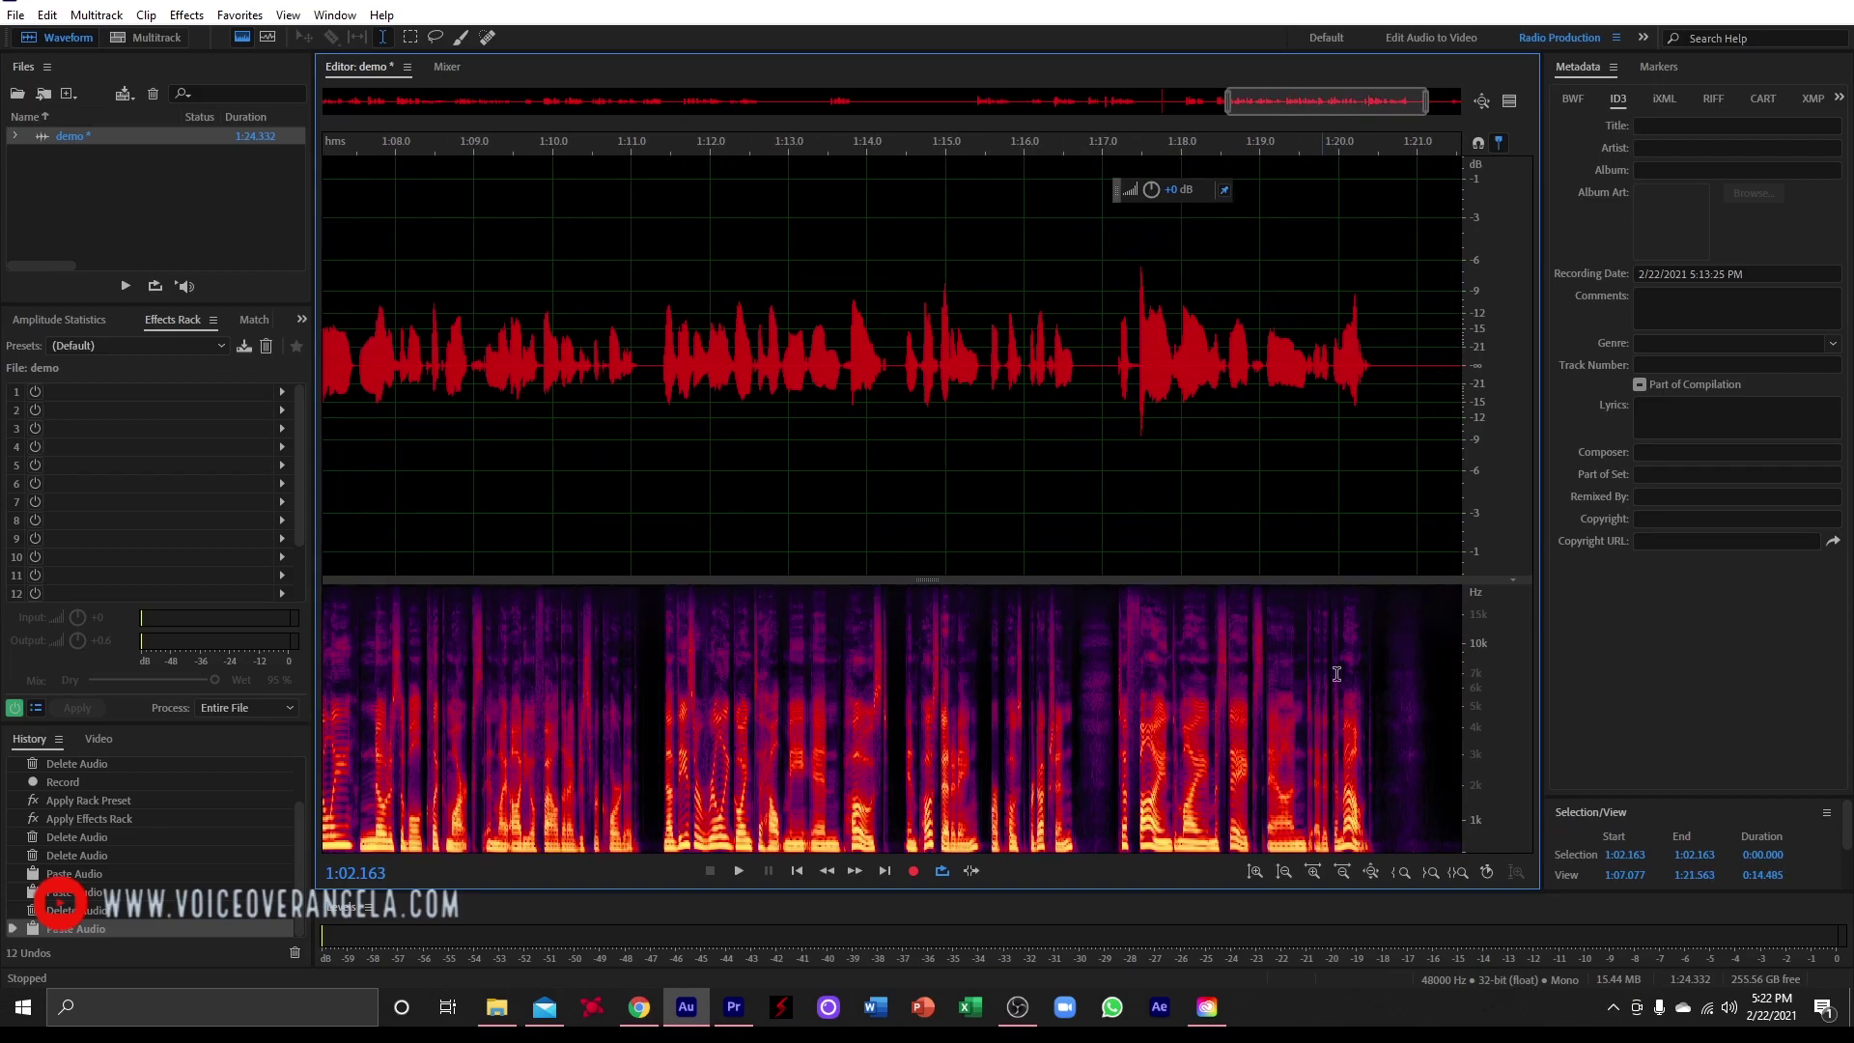
scroll(1369, 666, up, 4)
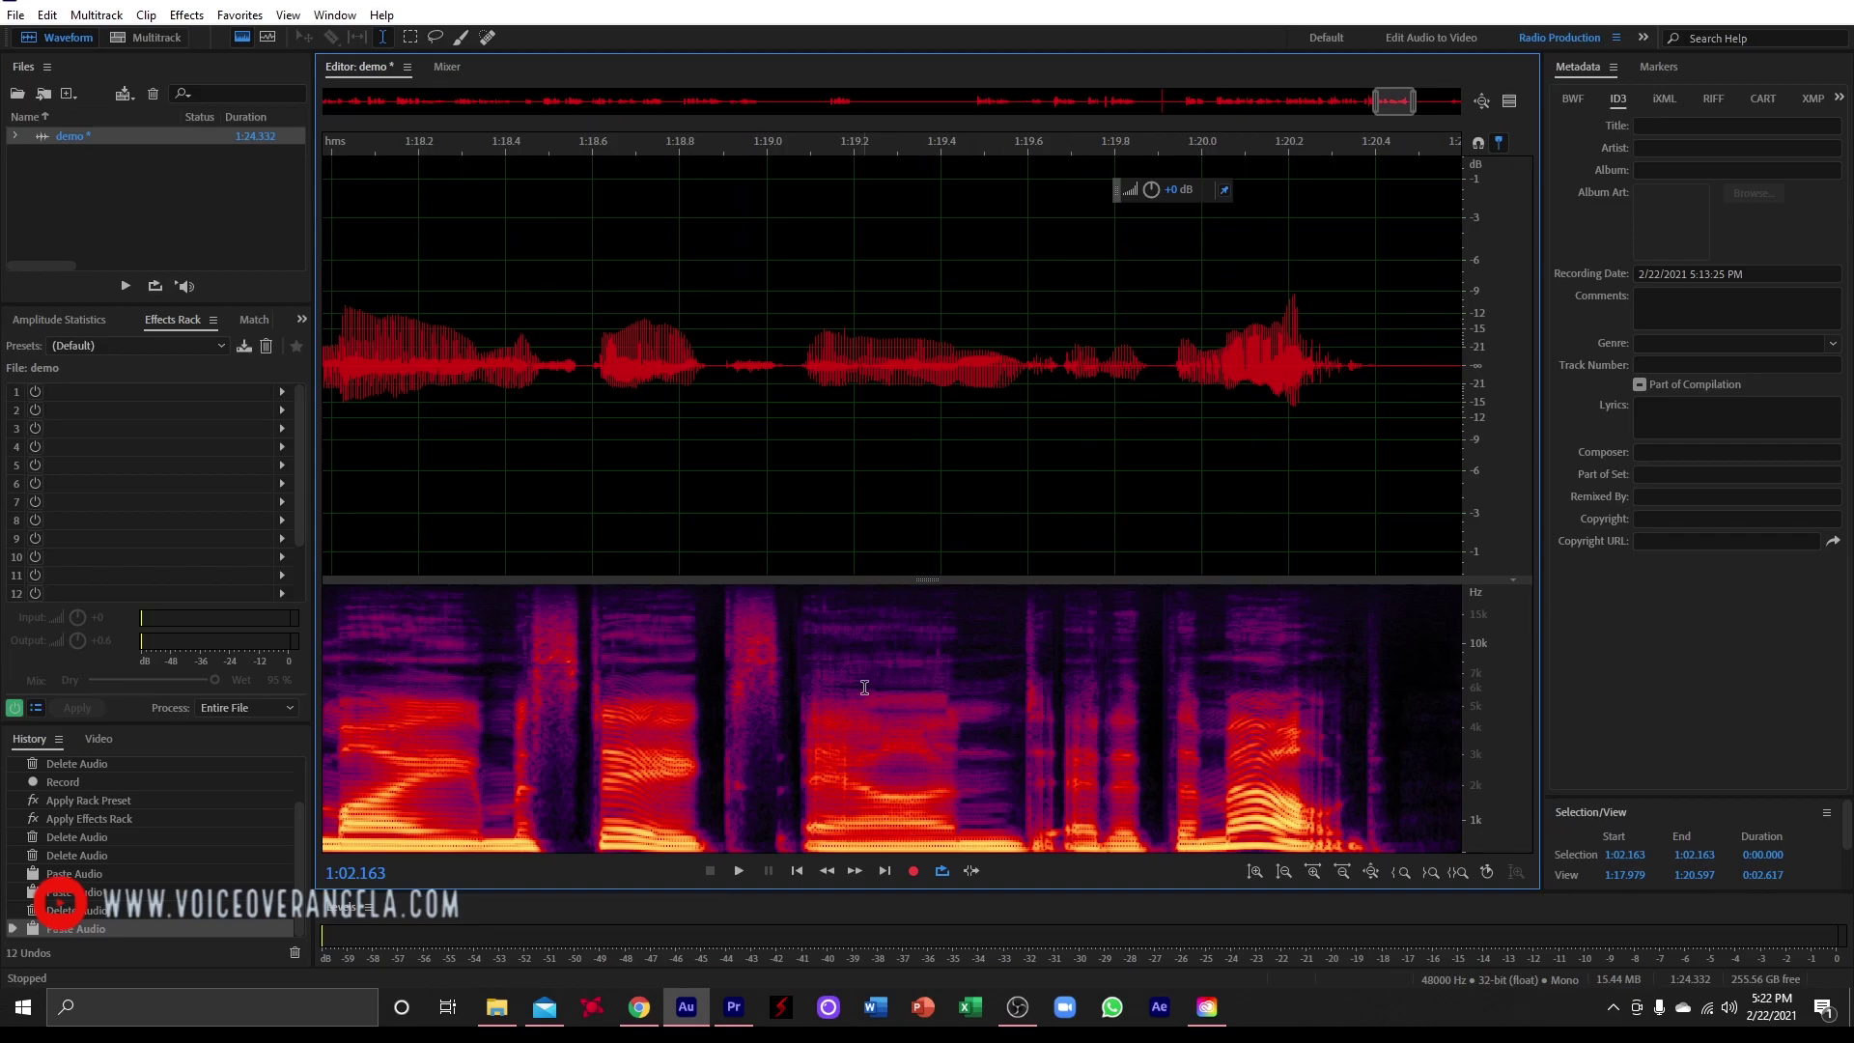
scroll(869, 686, down, 3)
scroll(1197, 632, down, 2)
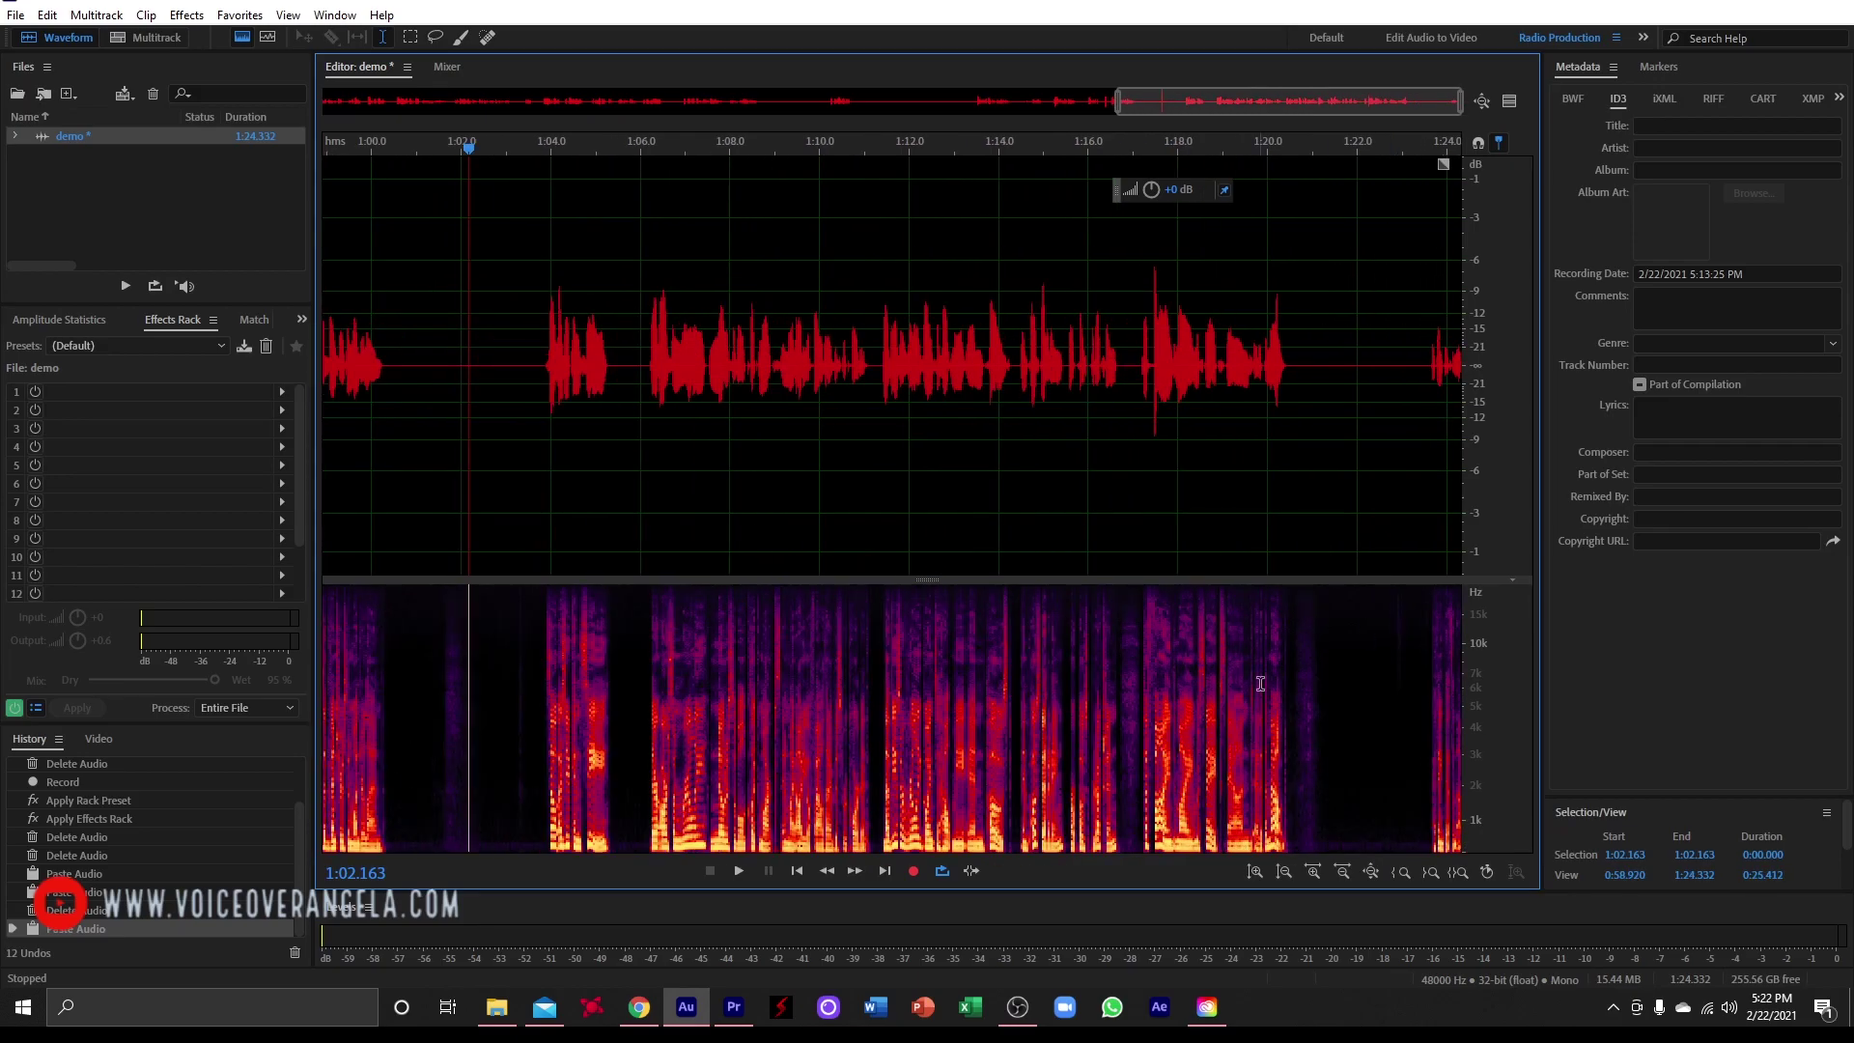
scroll(1260, 682, down, 2)
scroll(532, 663, up, 5)
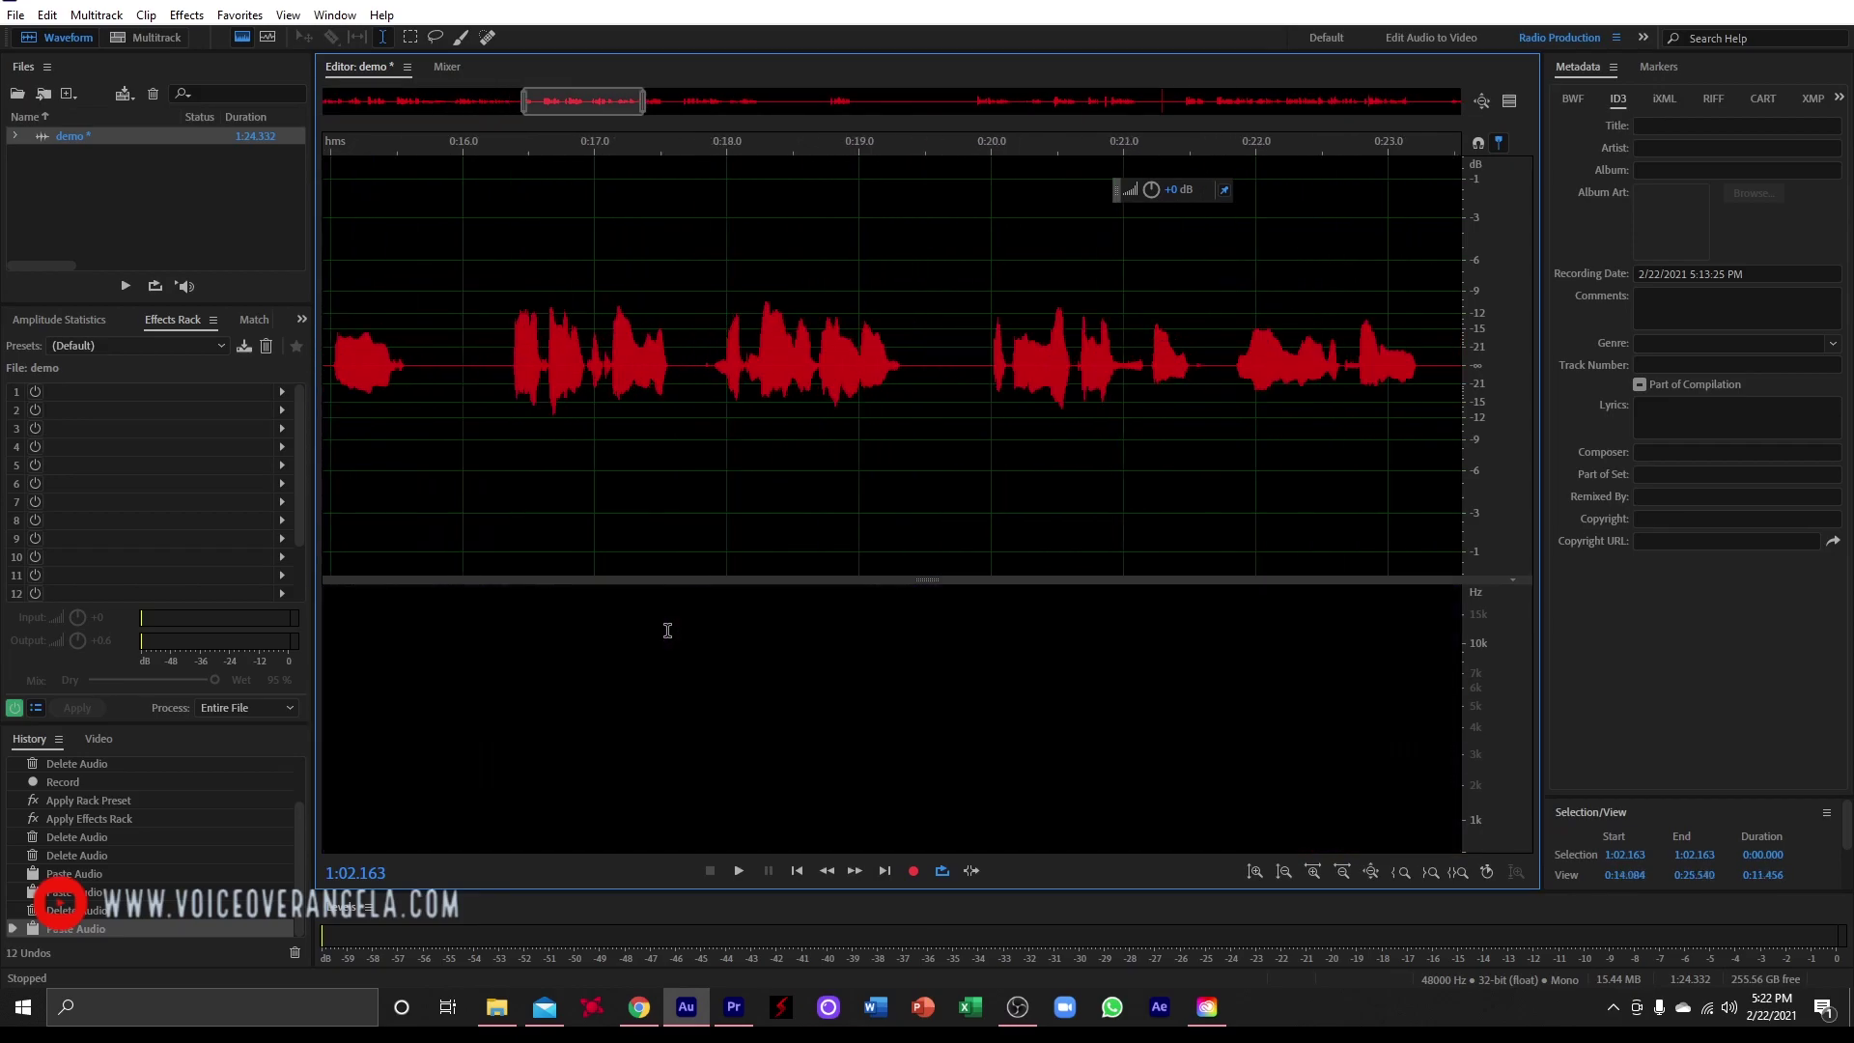
scroll(532, 663, up, 4)
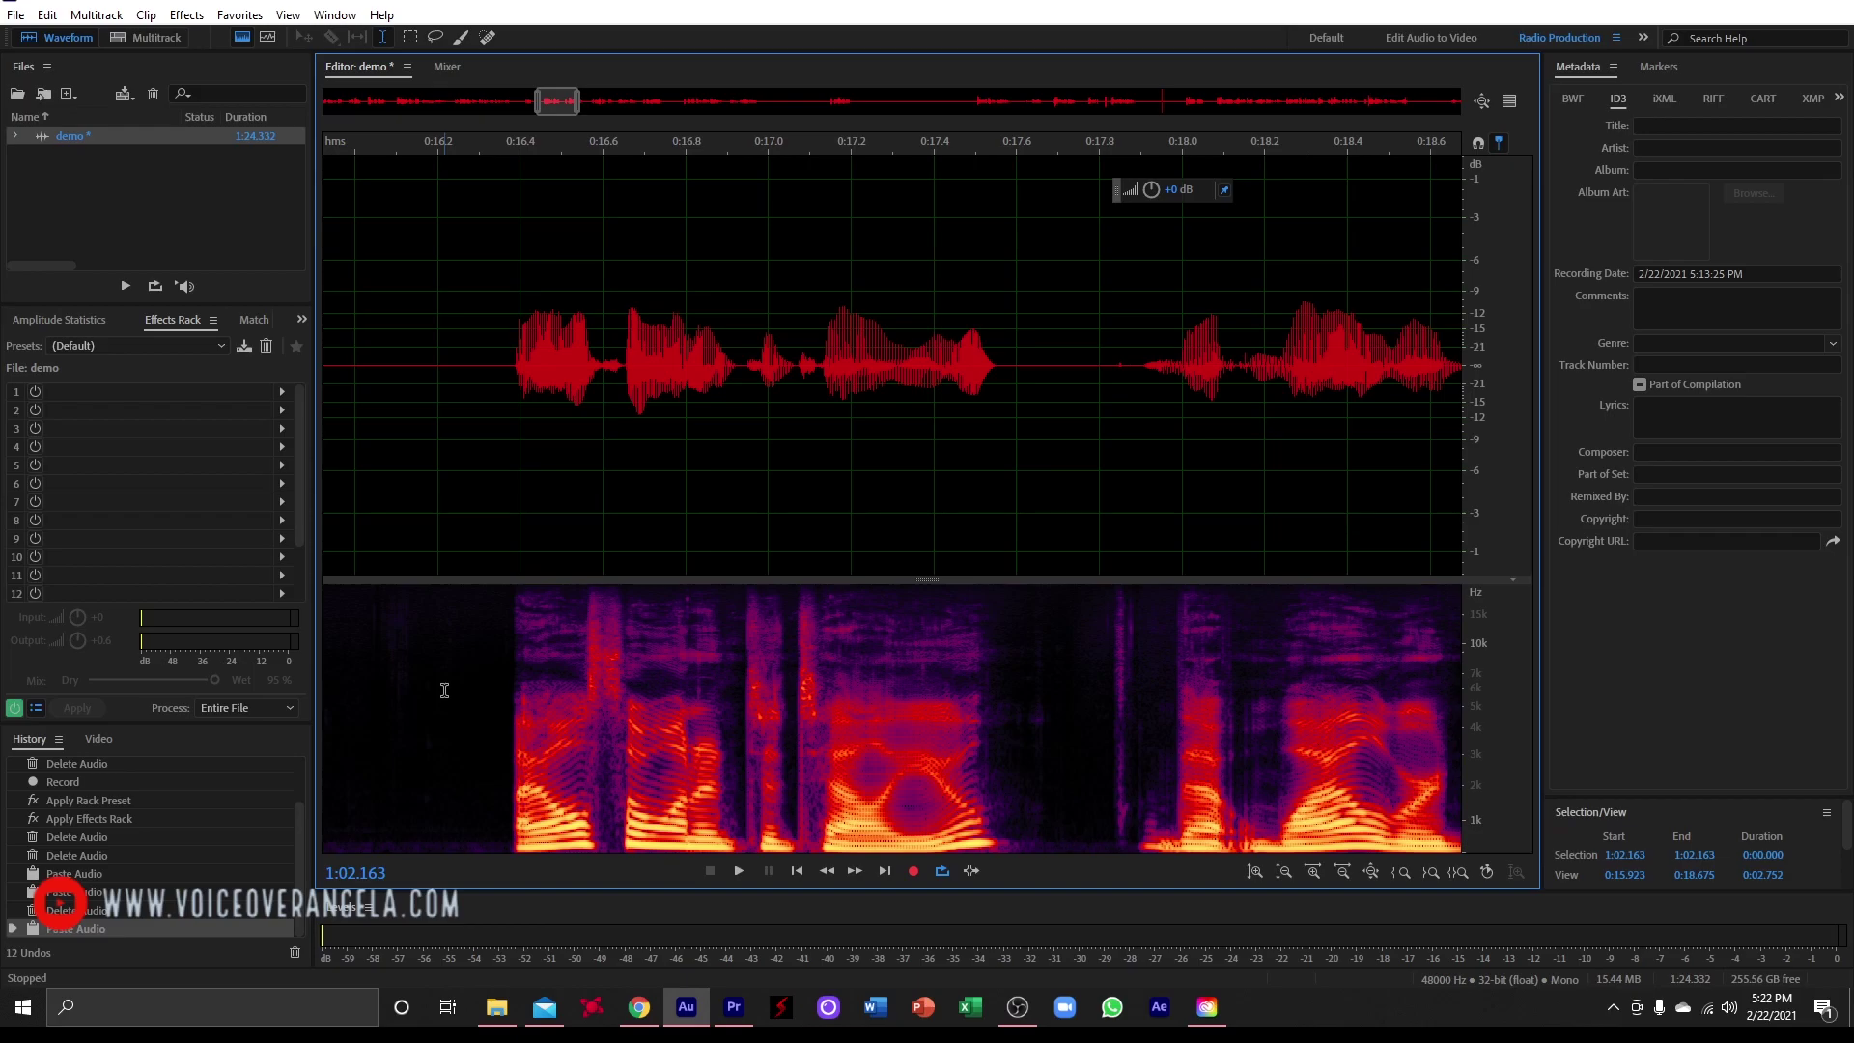
Step: Switch to the Spot Healing Brush and audition the brief click near 0:17.8
key(b)
scroll(698, 610, up, 3)
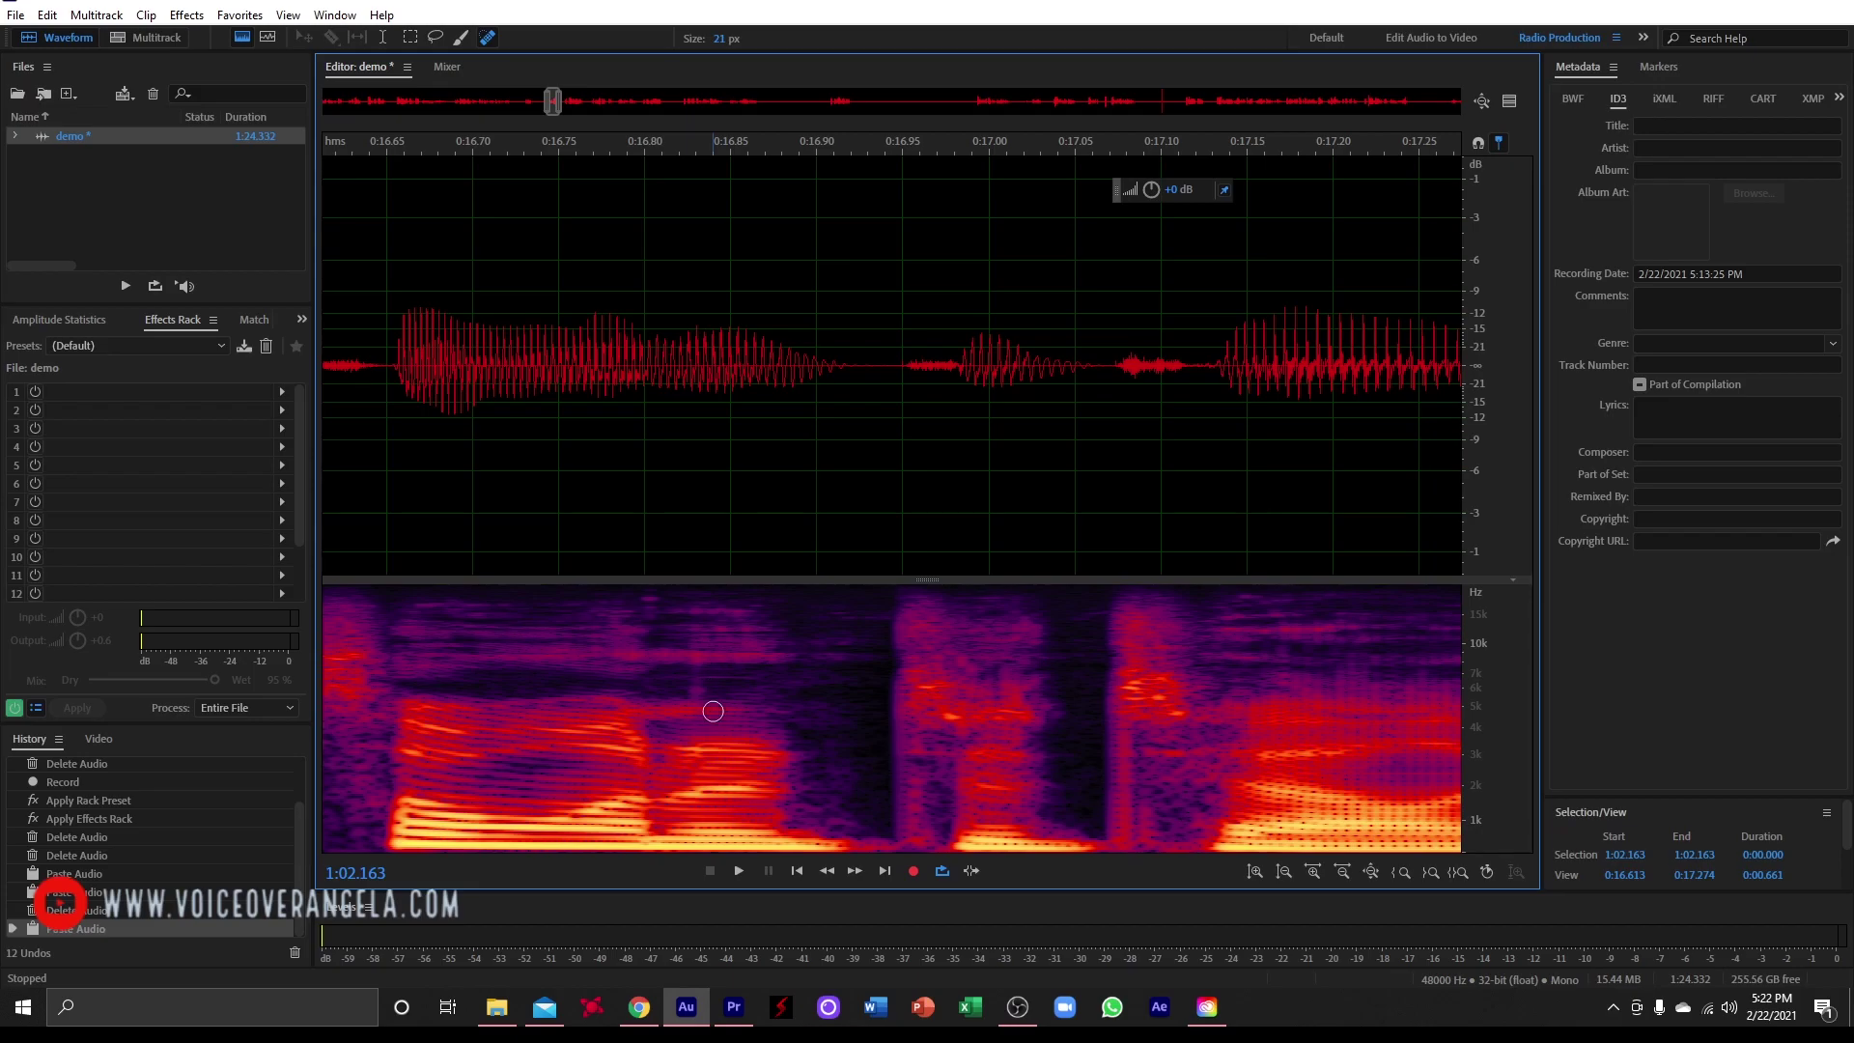
scroll(681, 621, down, 4)
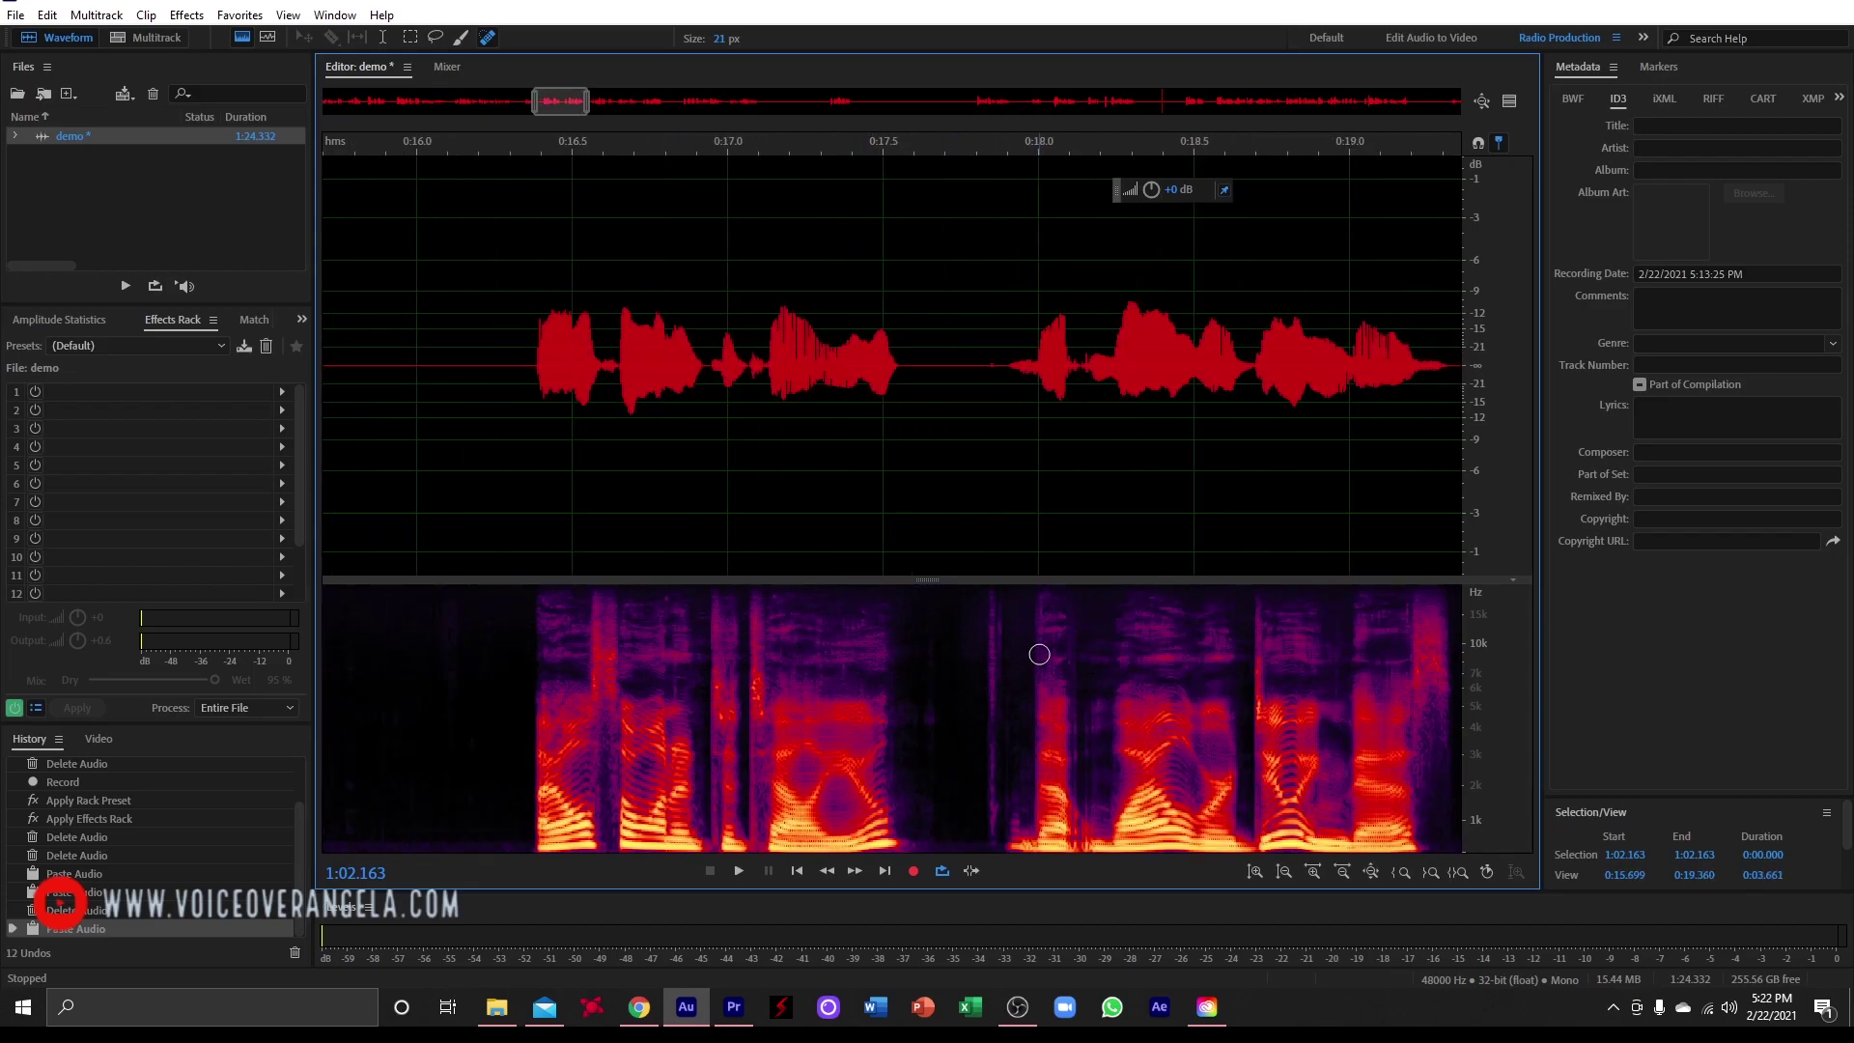
scroll(1038, 654, up, 4)
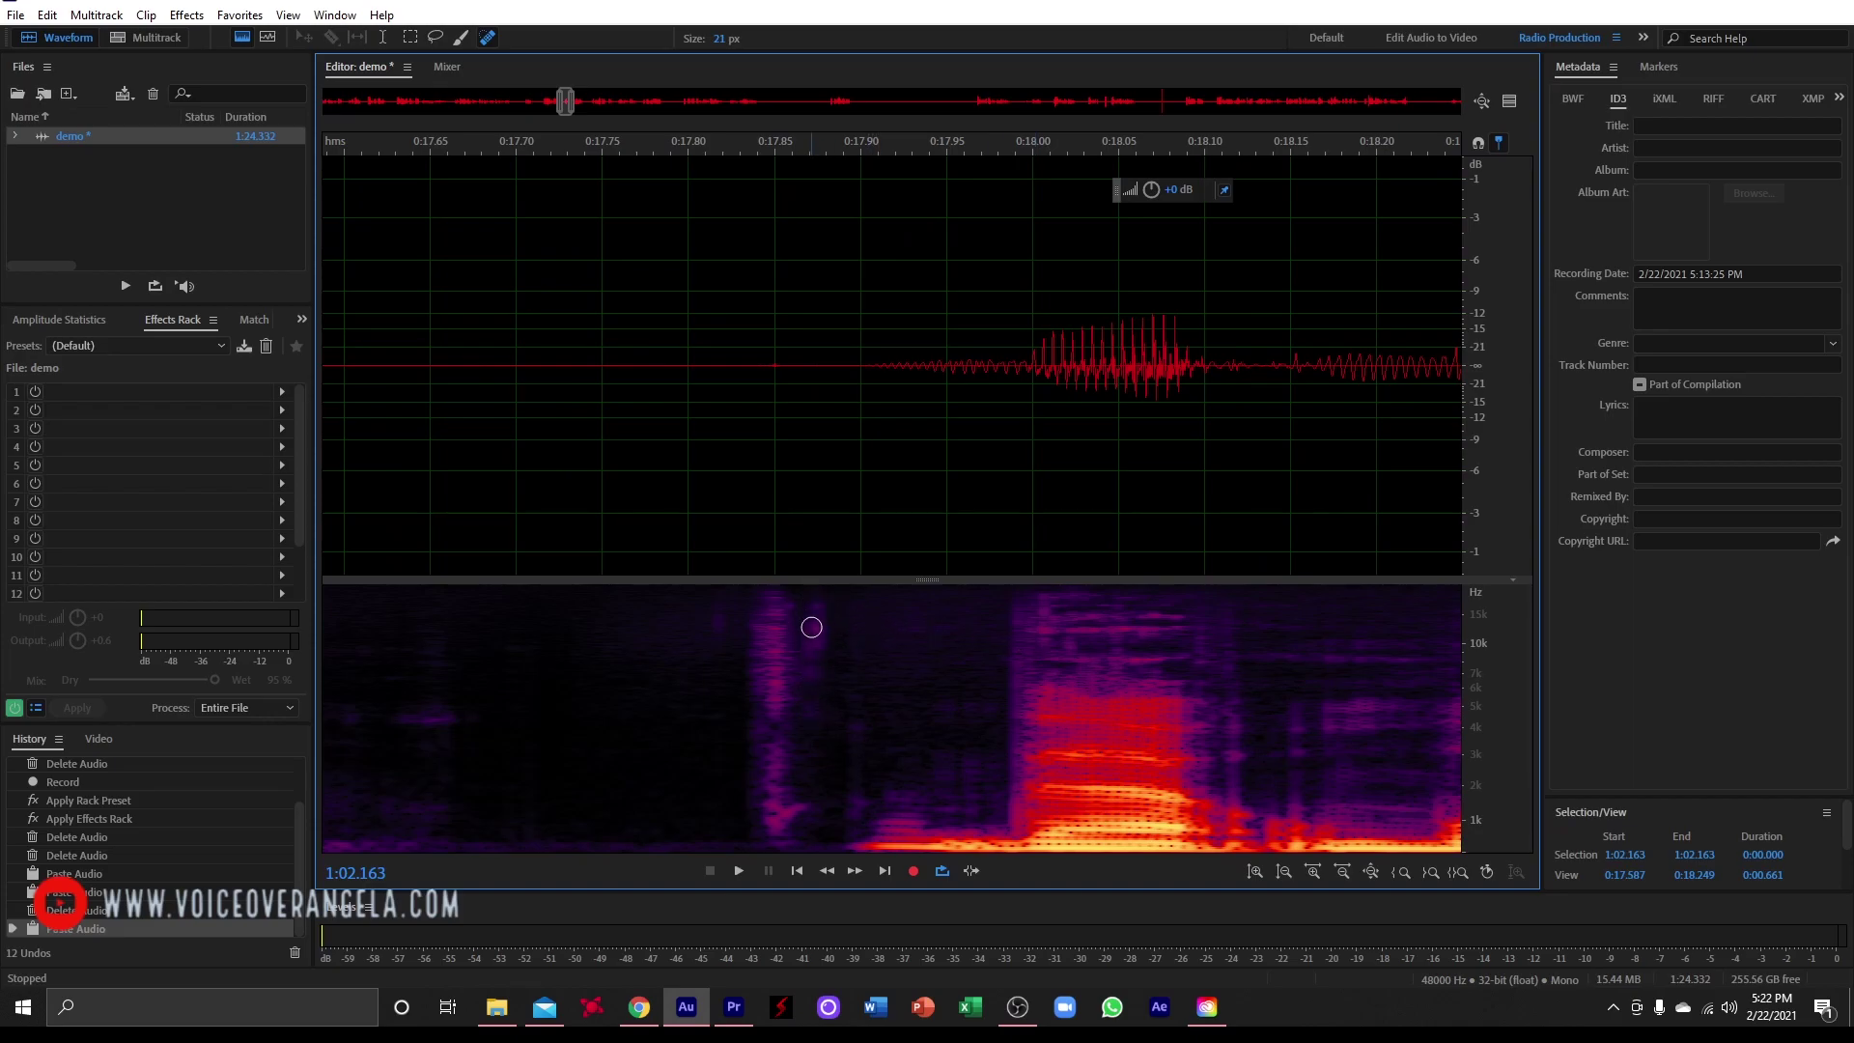
scroll(807, 616, down, 4)
drag(779, 559, 815, 570)
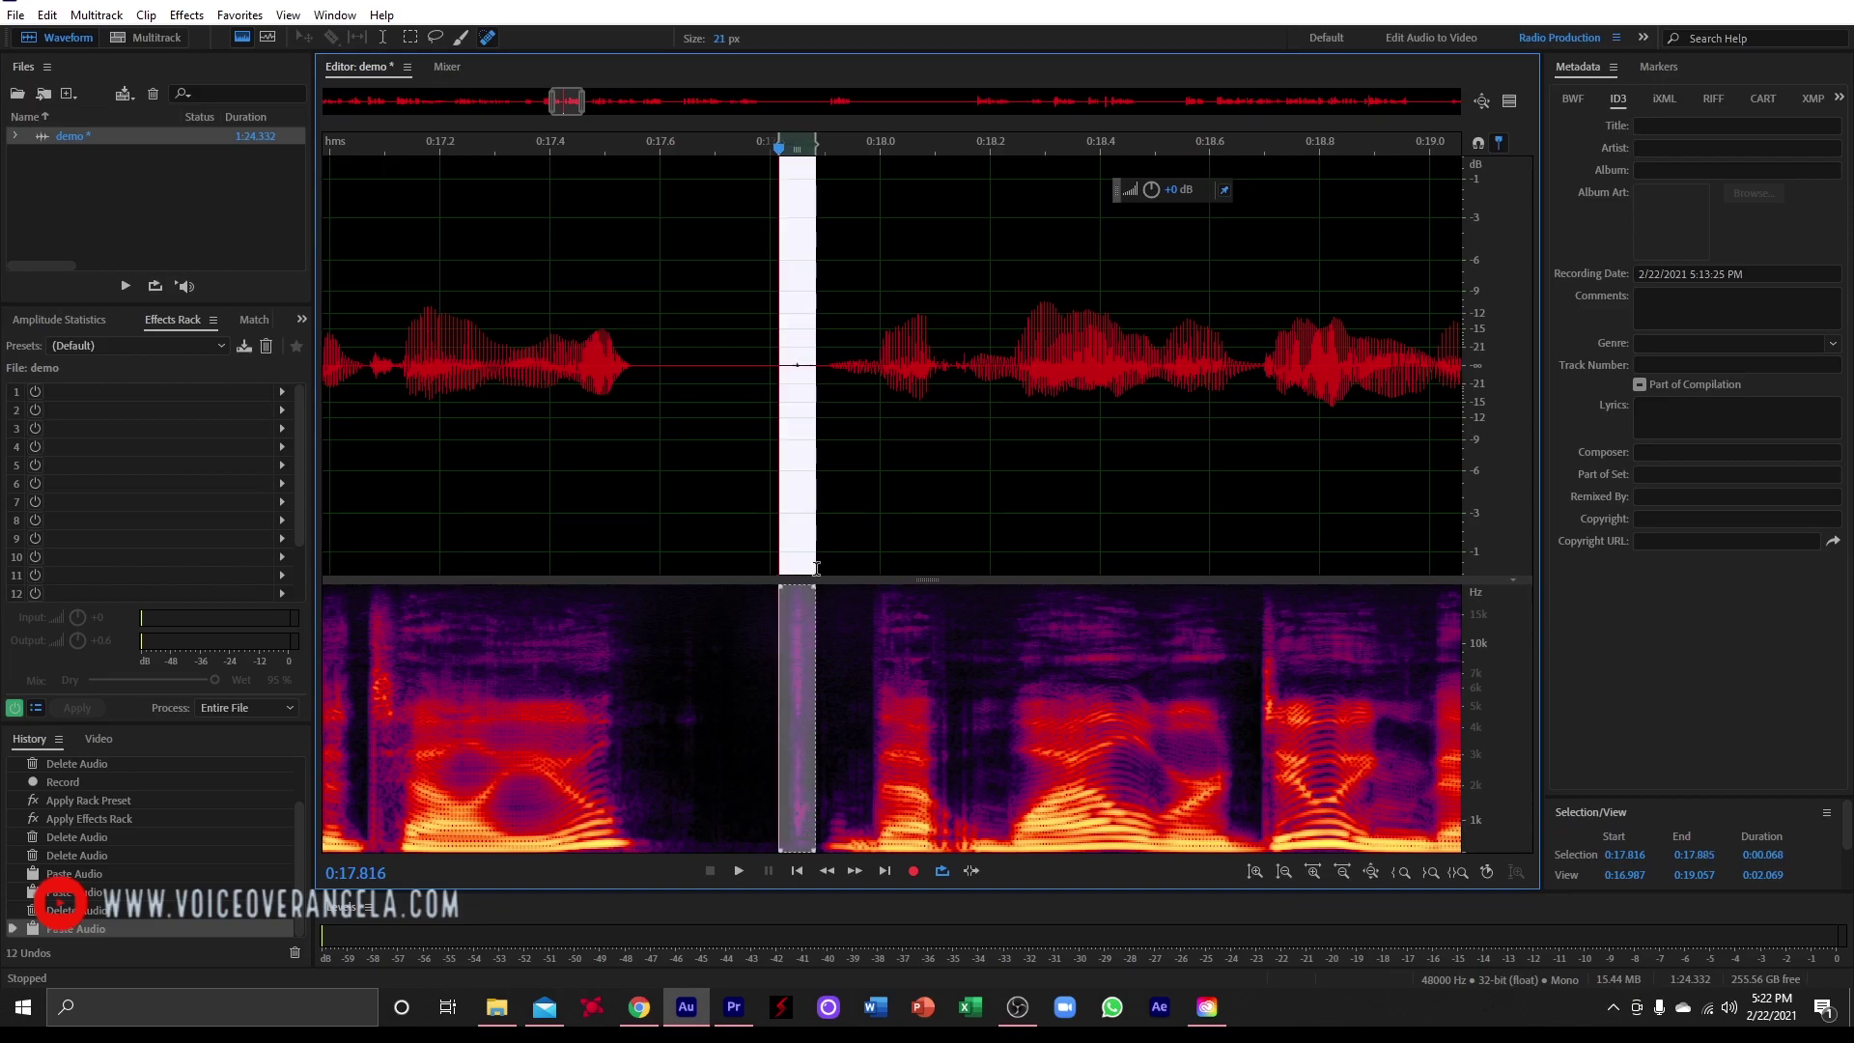
key(space)
click(753, 544)
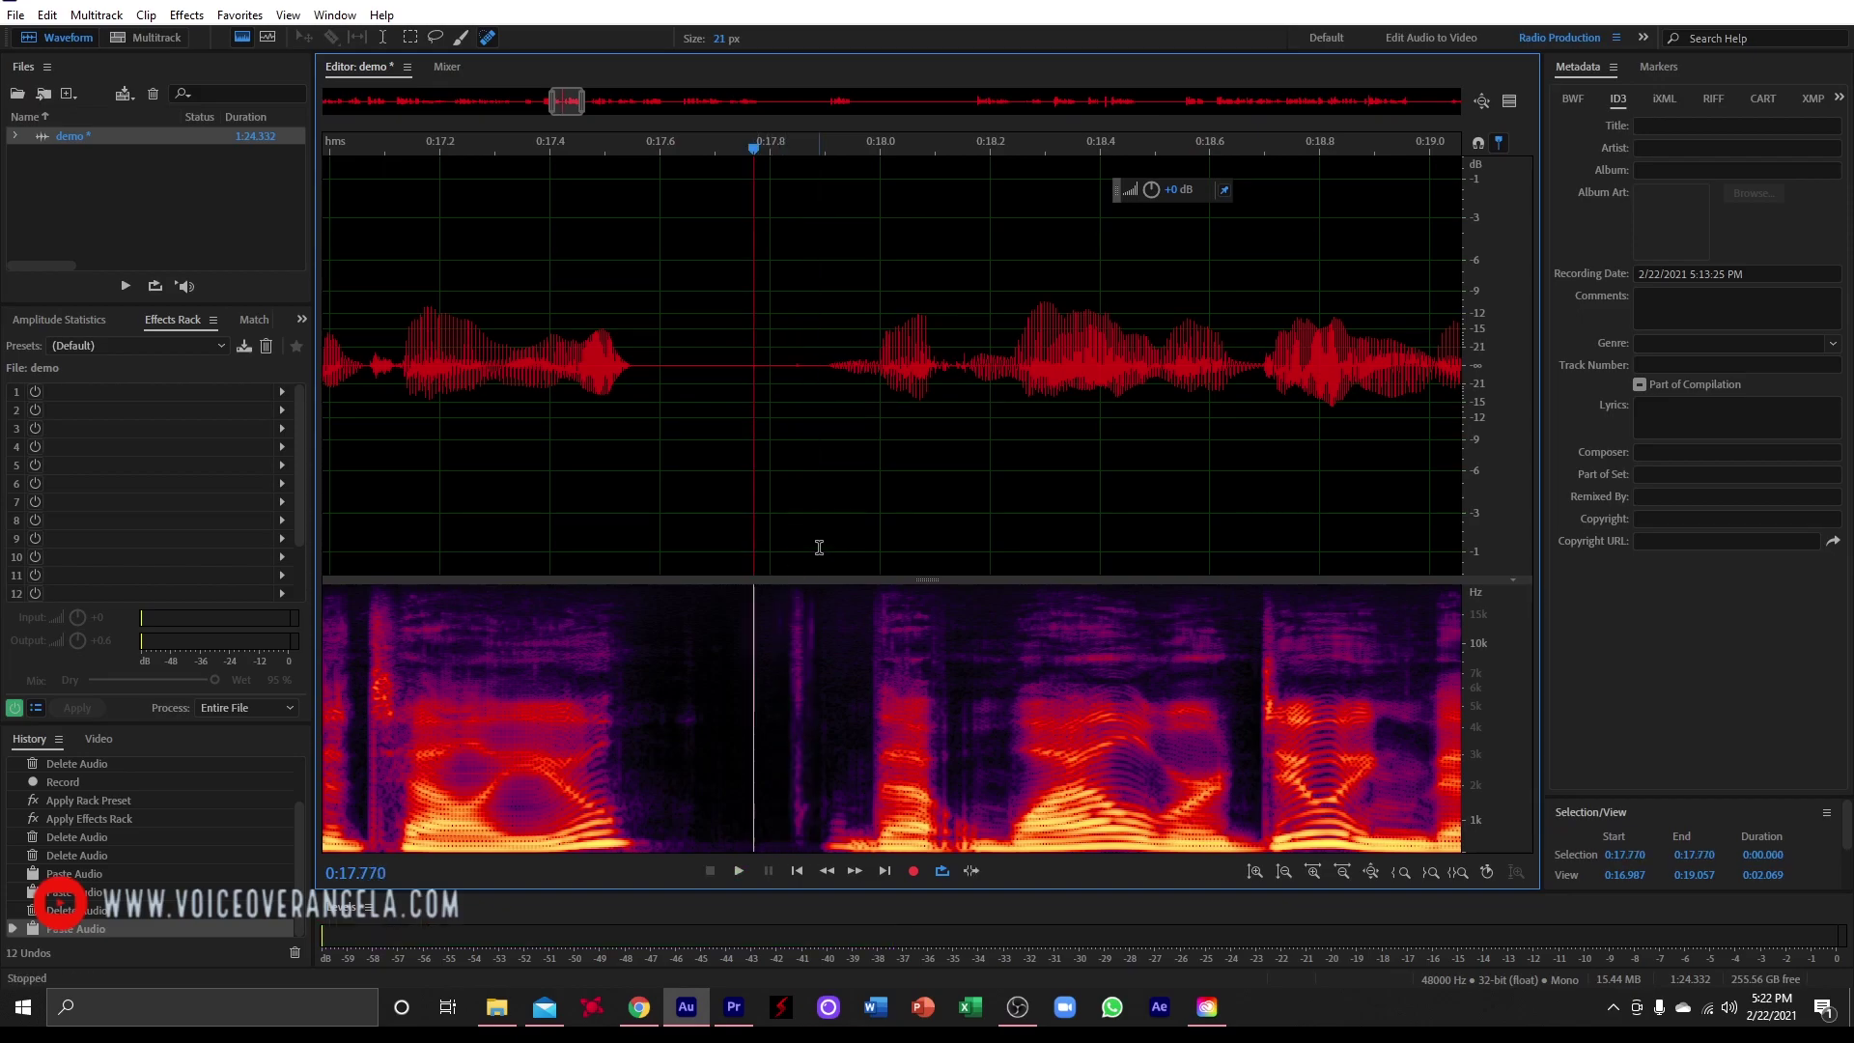
scroll(824, 552, up, 3)
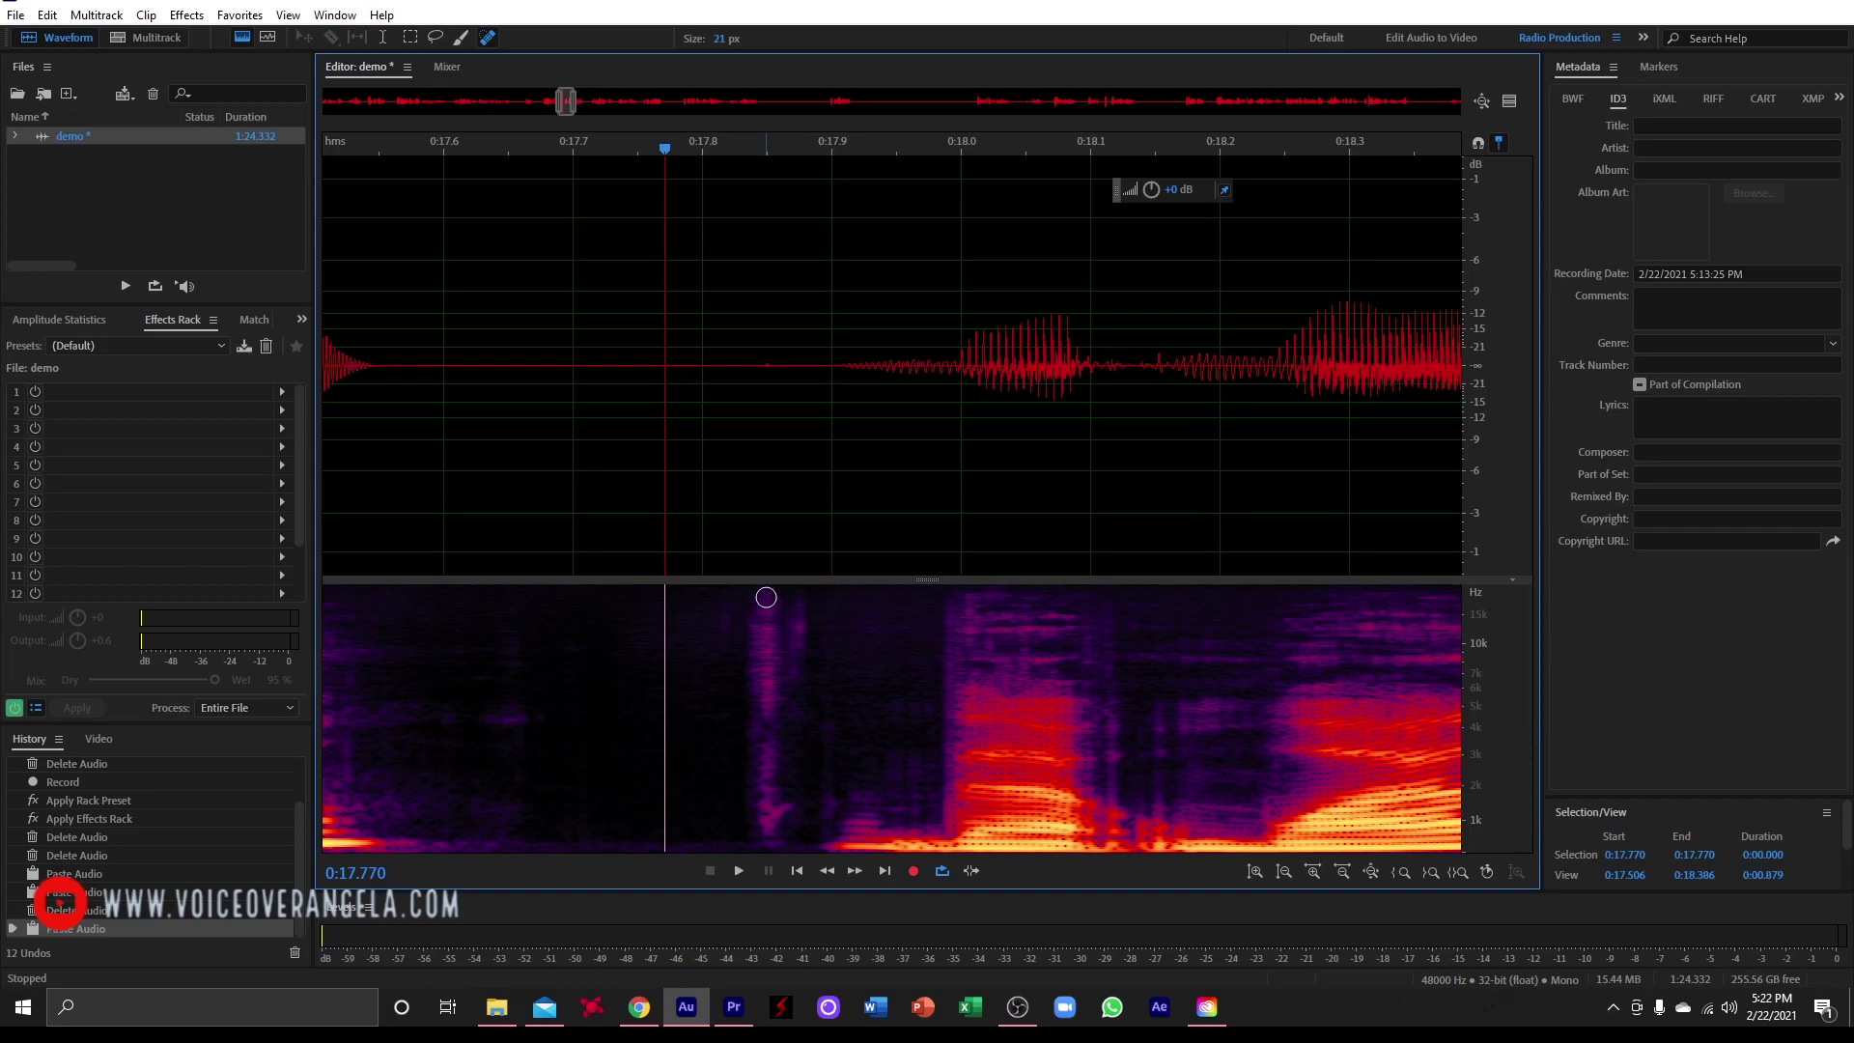
Step: Paint heal strokes over the click, then revert History to the first Auto Heal
click(765, 590)
drag(766, 590, 782, 869)
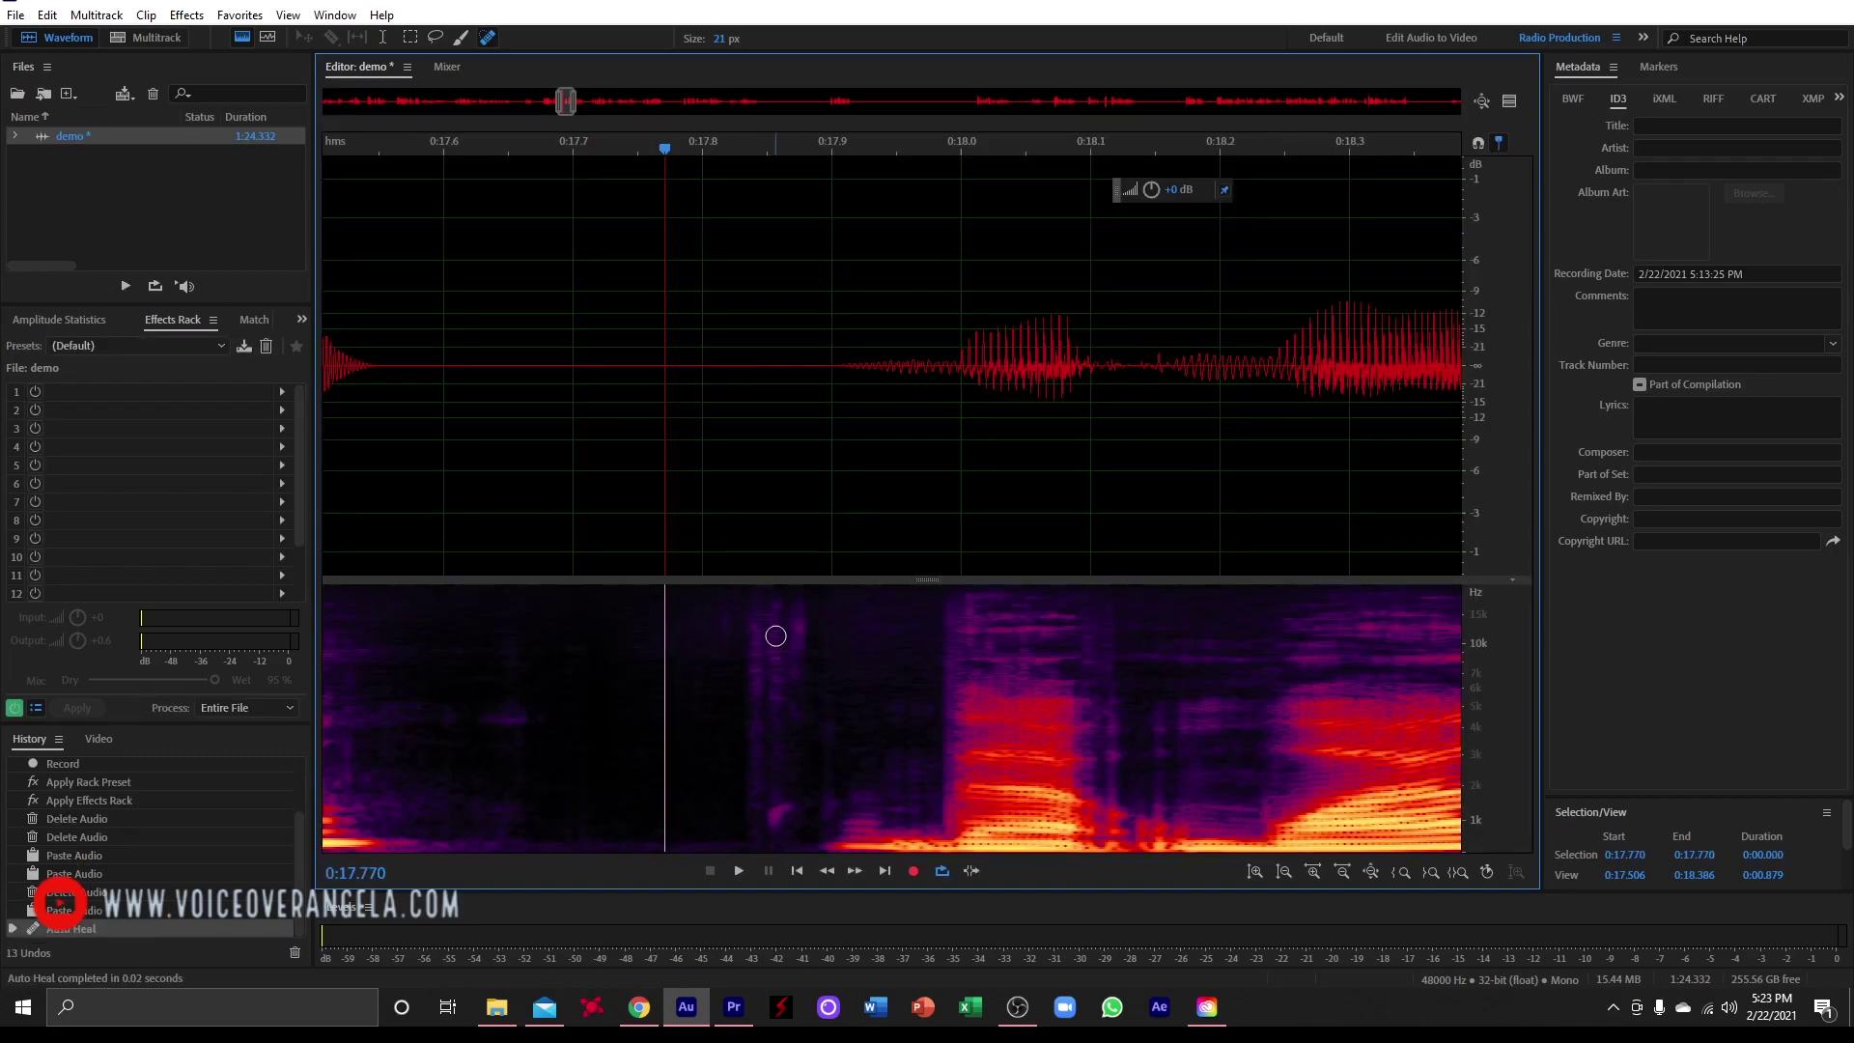
drag(774, 592, 774, 847)
drag(759, 591, 758, 849)
mouse_move(790, 605)
mouse_down()
mouse_move(792, 850)
mouse_move(795, 670)
mouse_up()
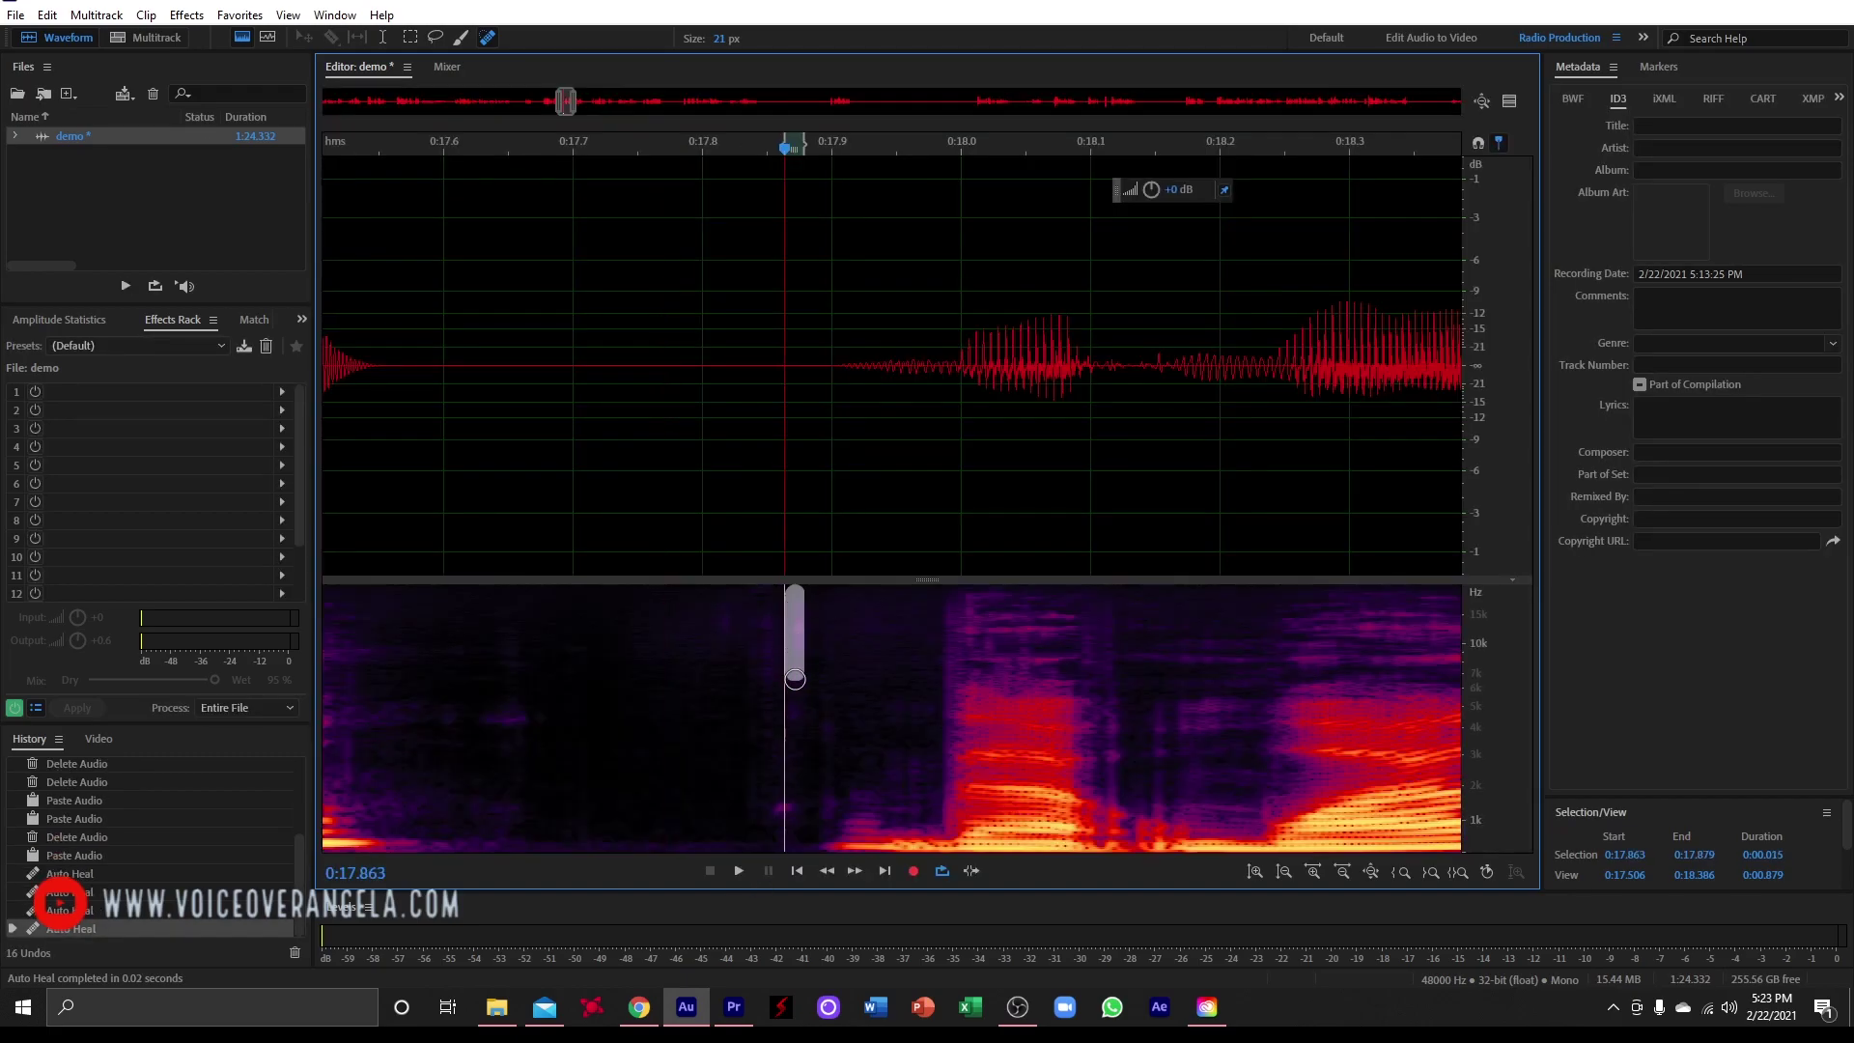
drag(754, 601, 782, 670)
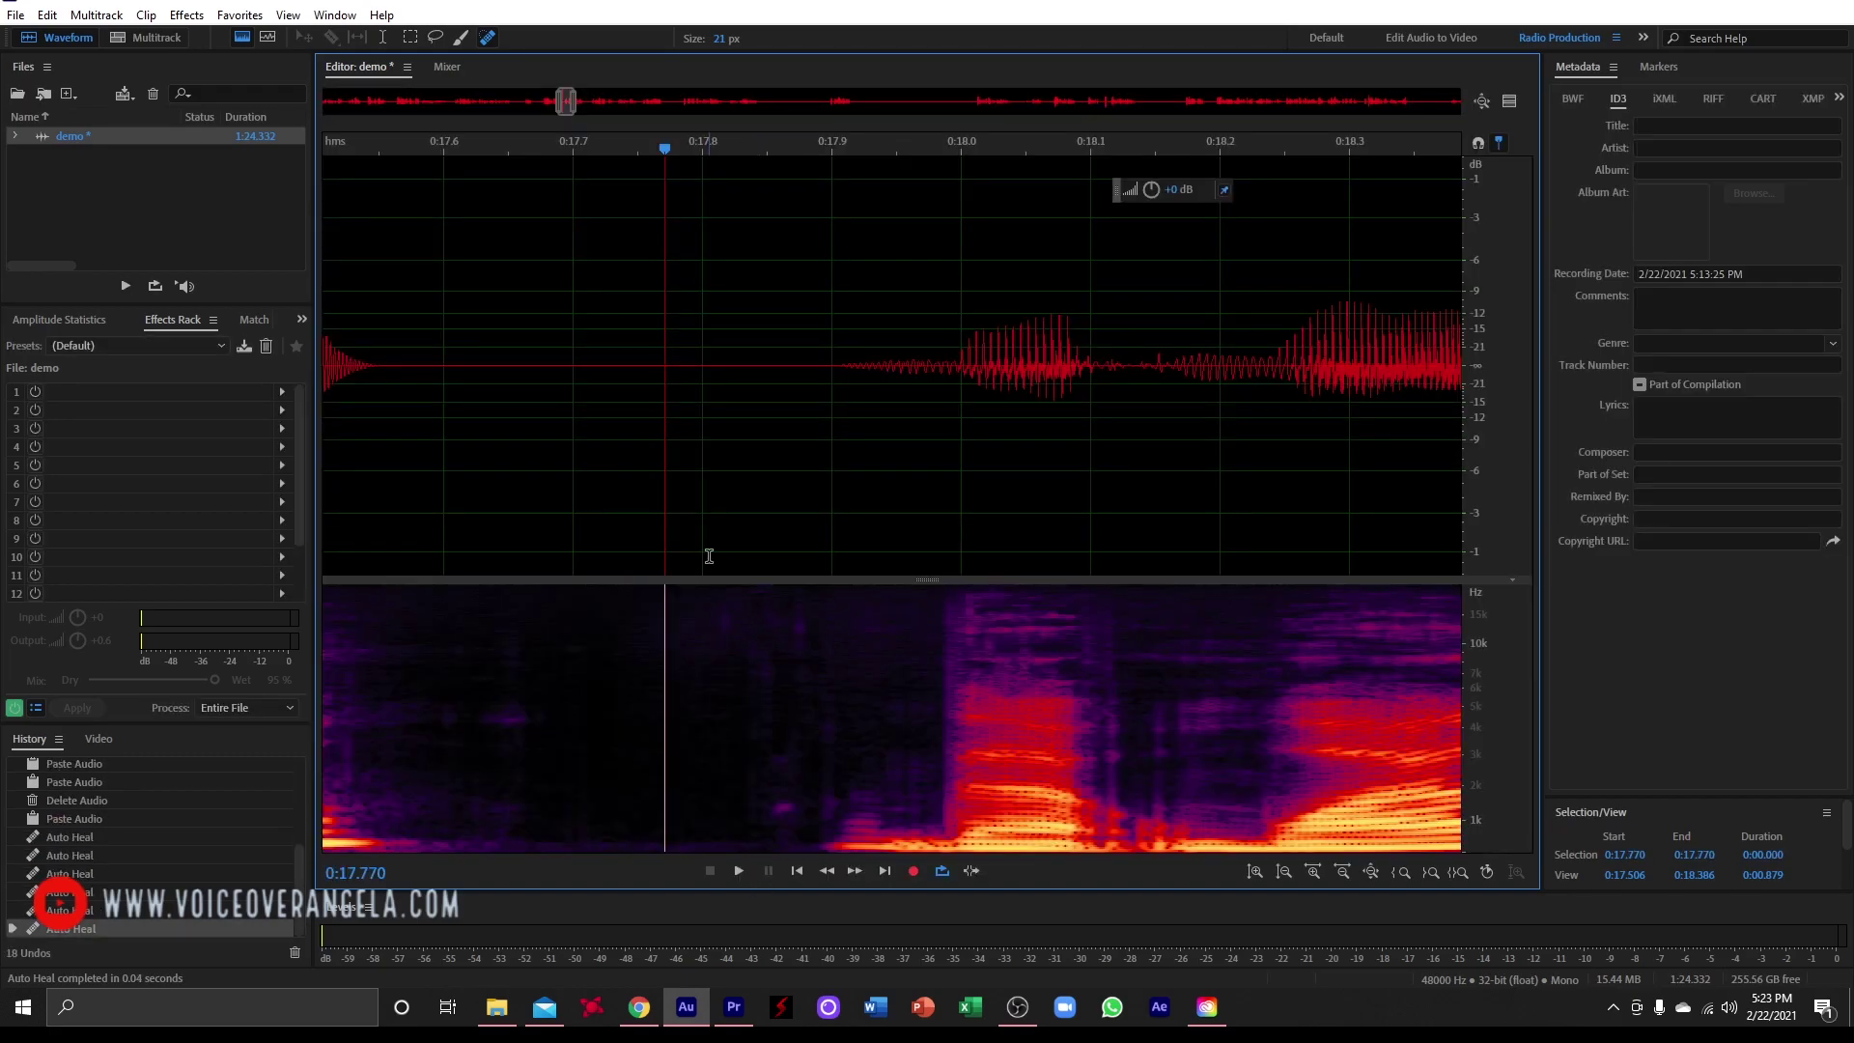
click(112, 837)
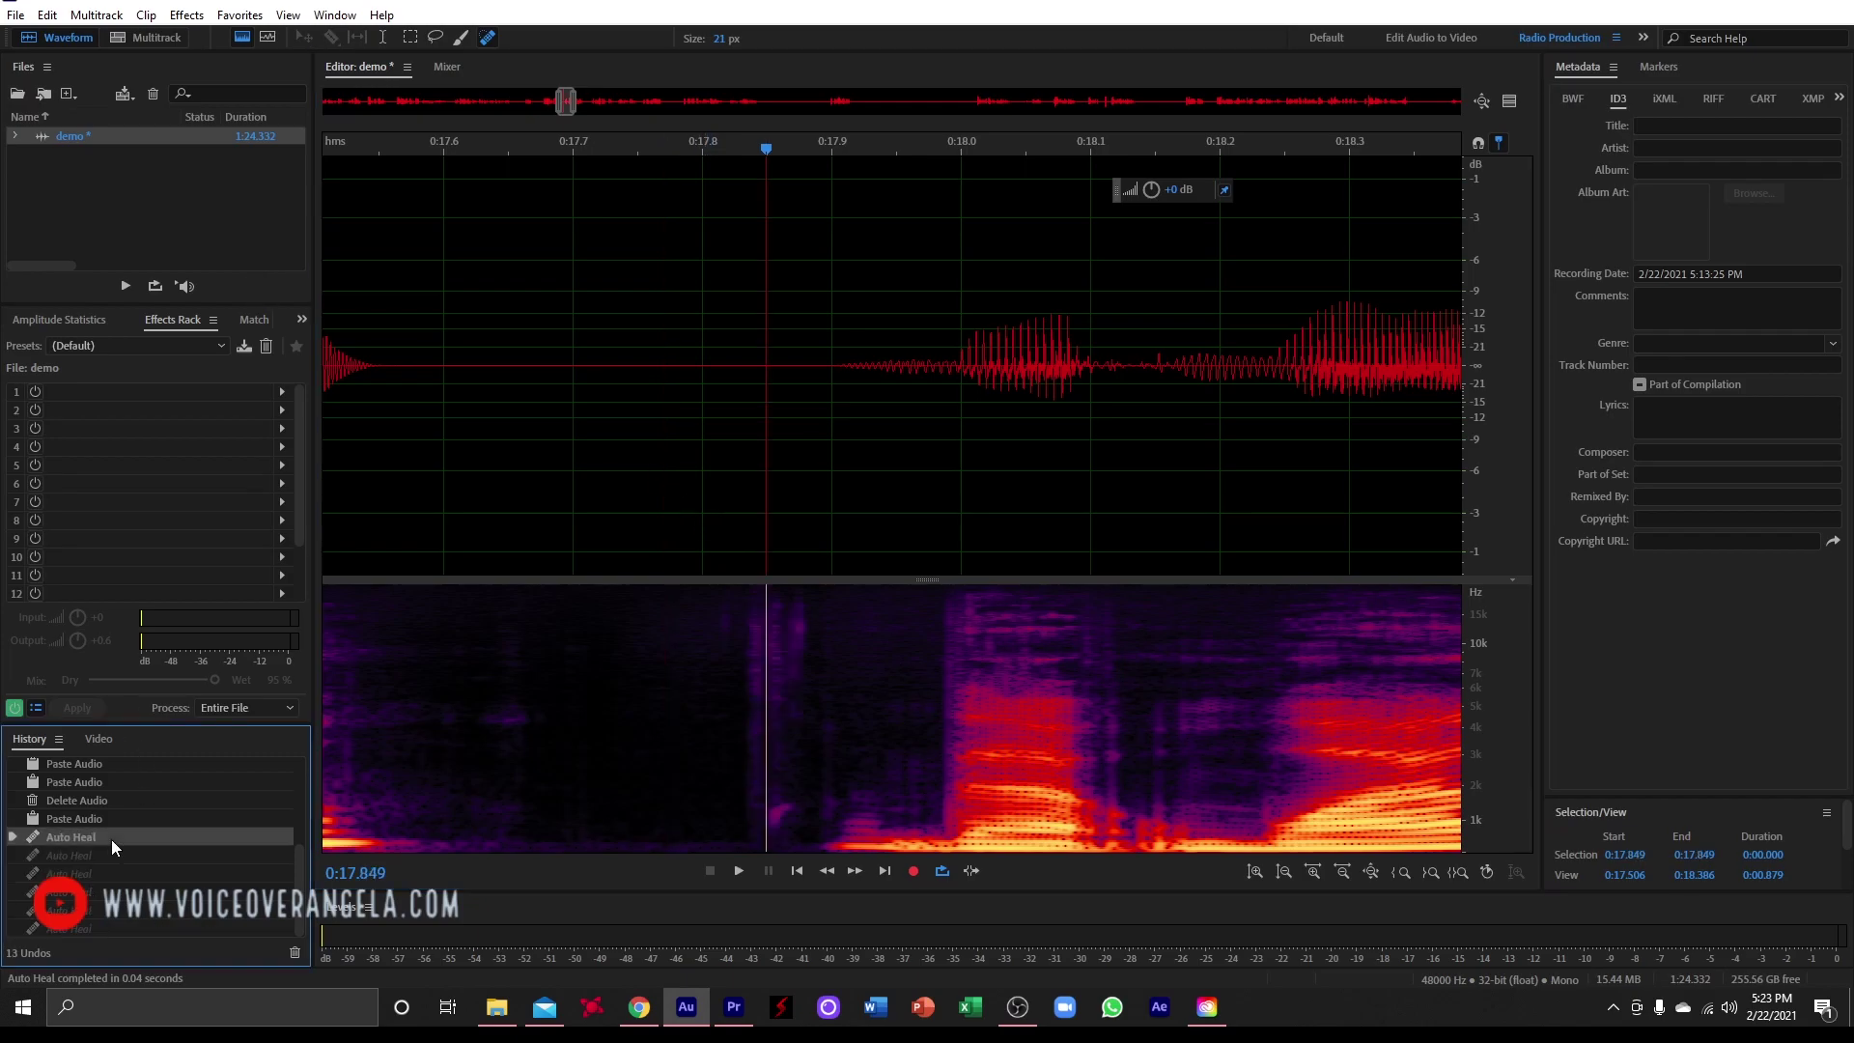
click(668, 498)
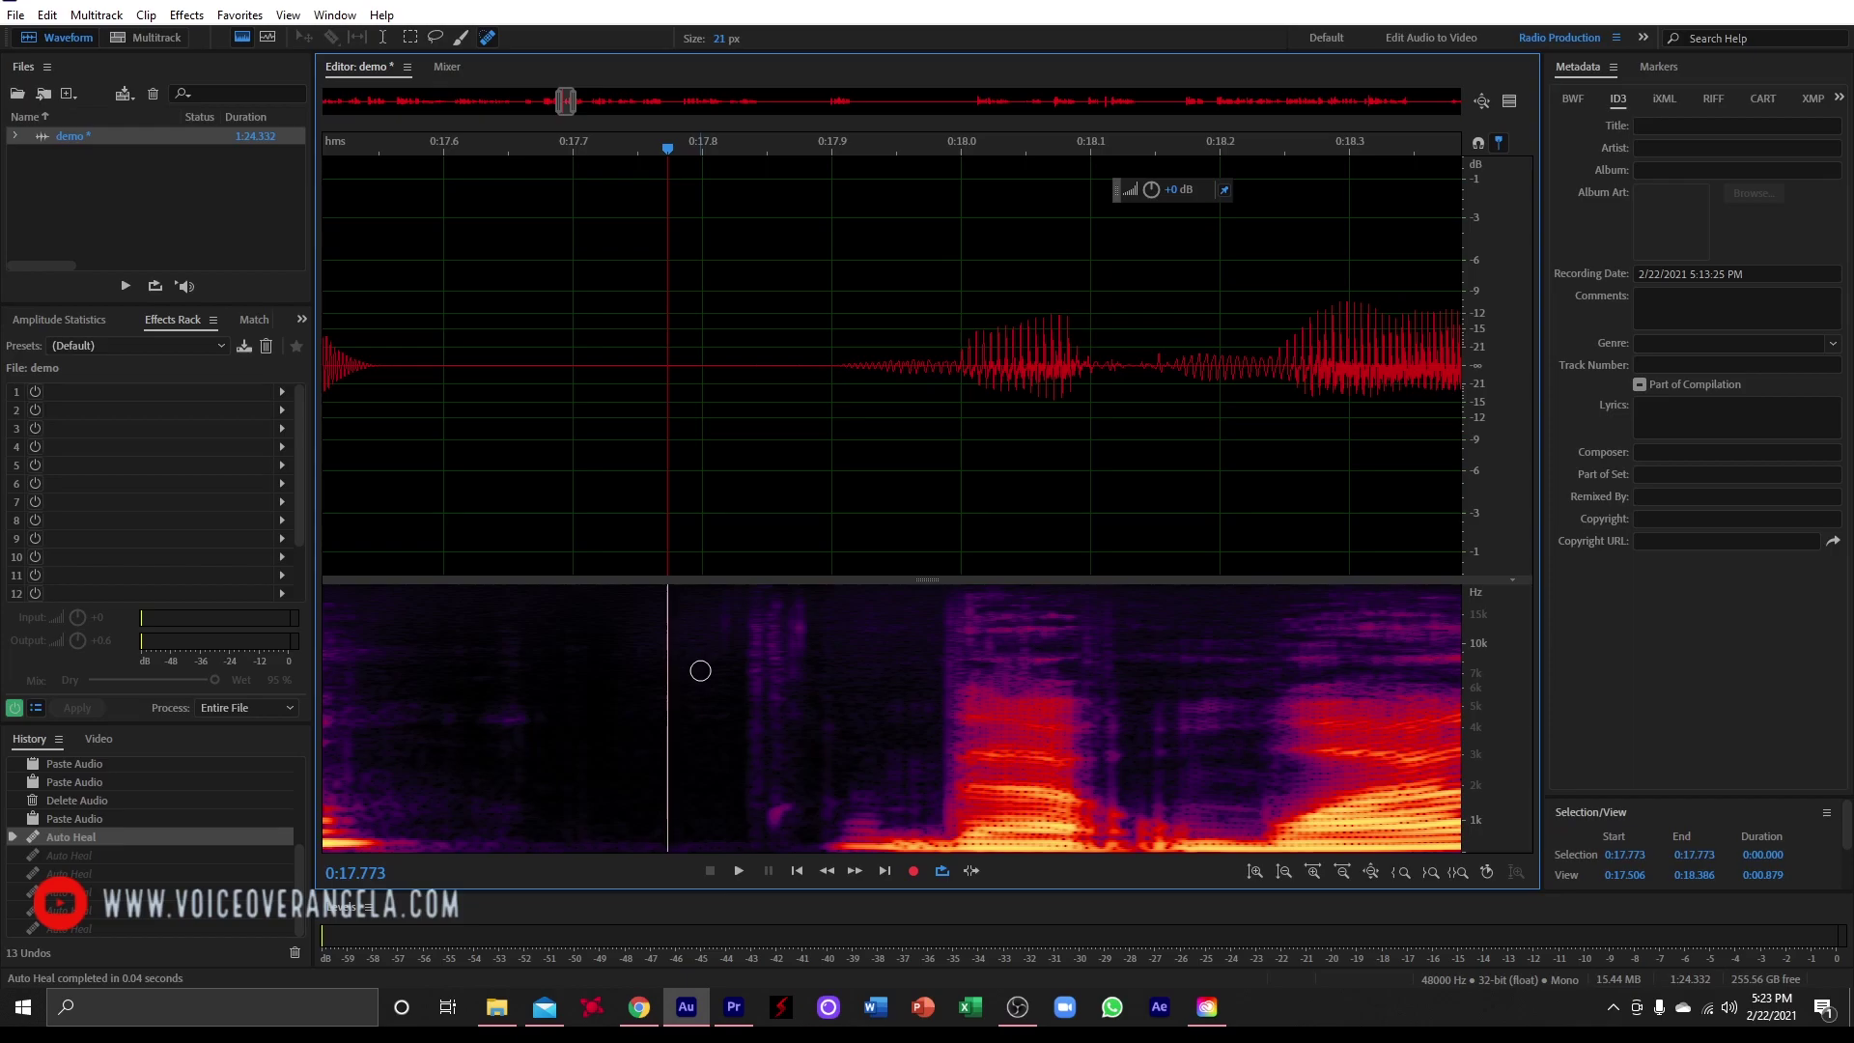
Step: Marquee-box the noise burst near 0:17.8 and try lowering its level, then undo
key(e)
drag(722, 590, 815, 842)
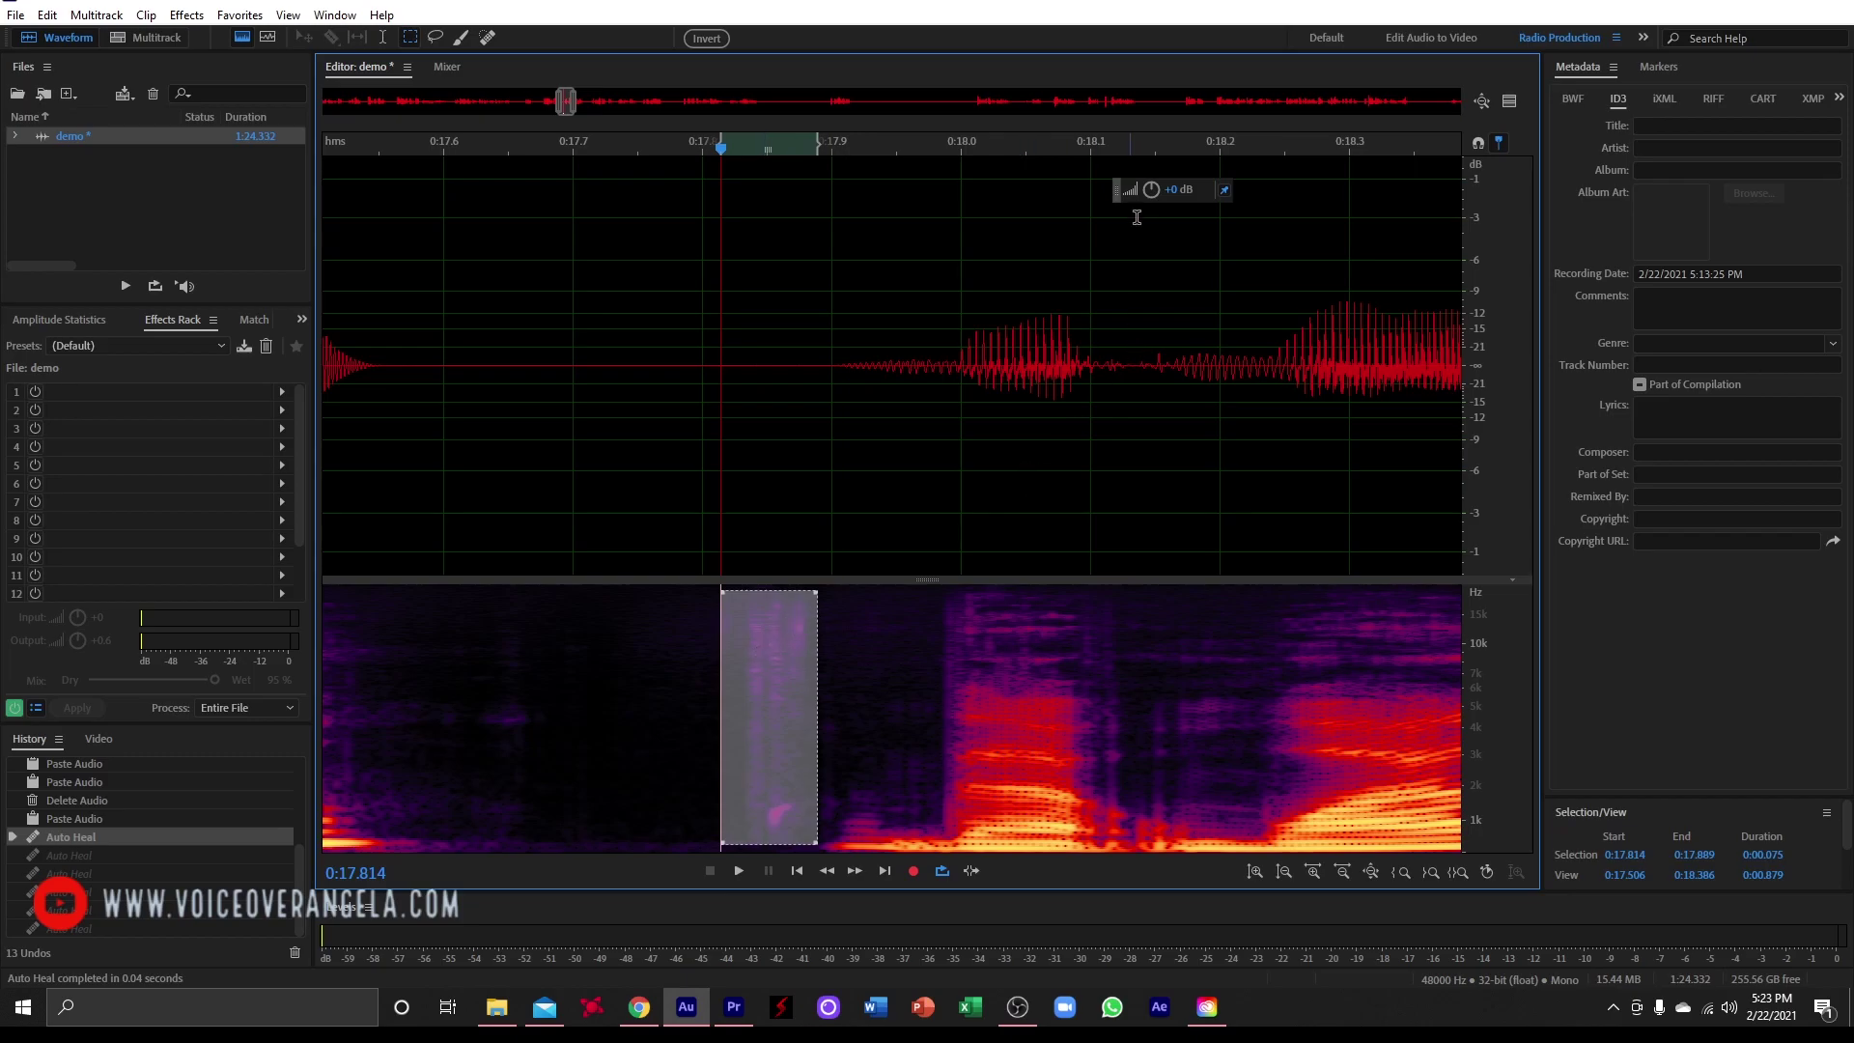
drag(1157, 181, 1097, 209)
click(634, 527)
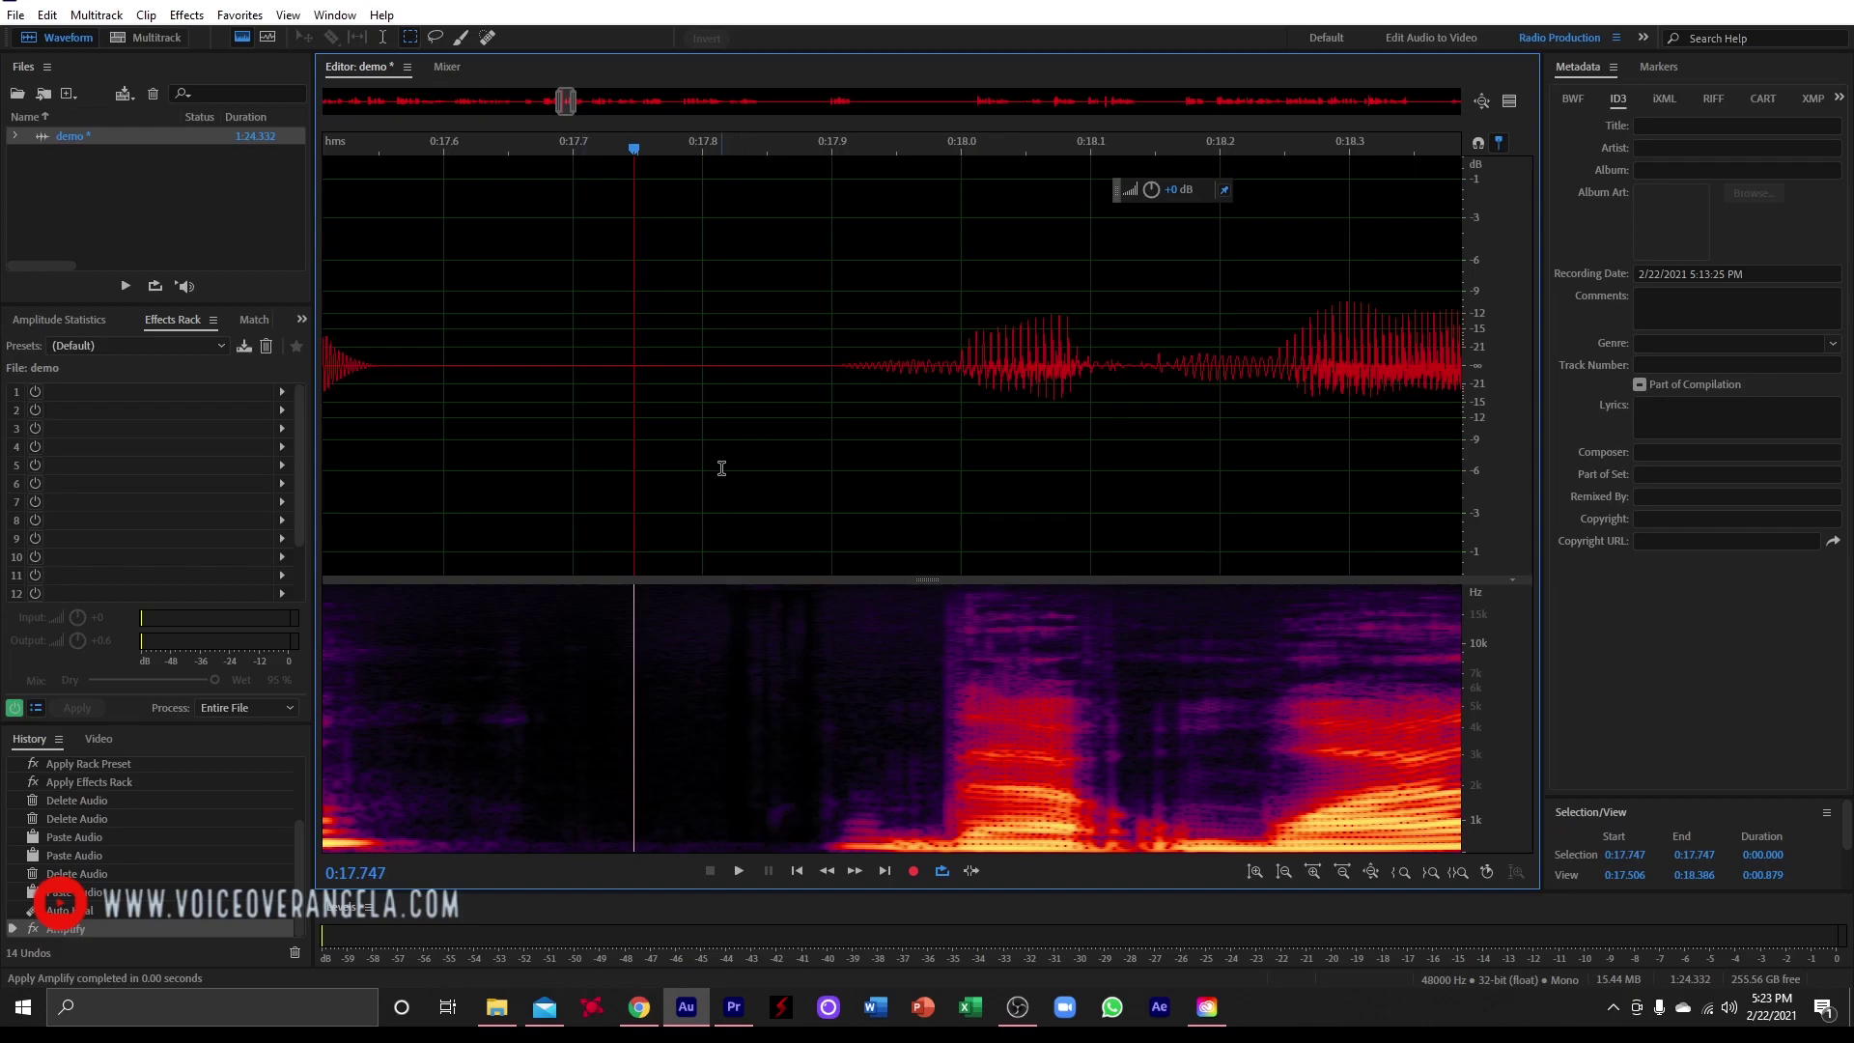
key(ctrl+z)
click(898, 430)
Step: Re-box the 0:17.82–0:17.89 burst and apply Silence after undoing a trial delete
drag(725, 585, 822, 833)
key(Delete)
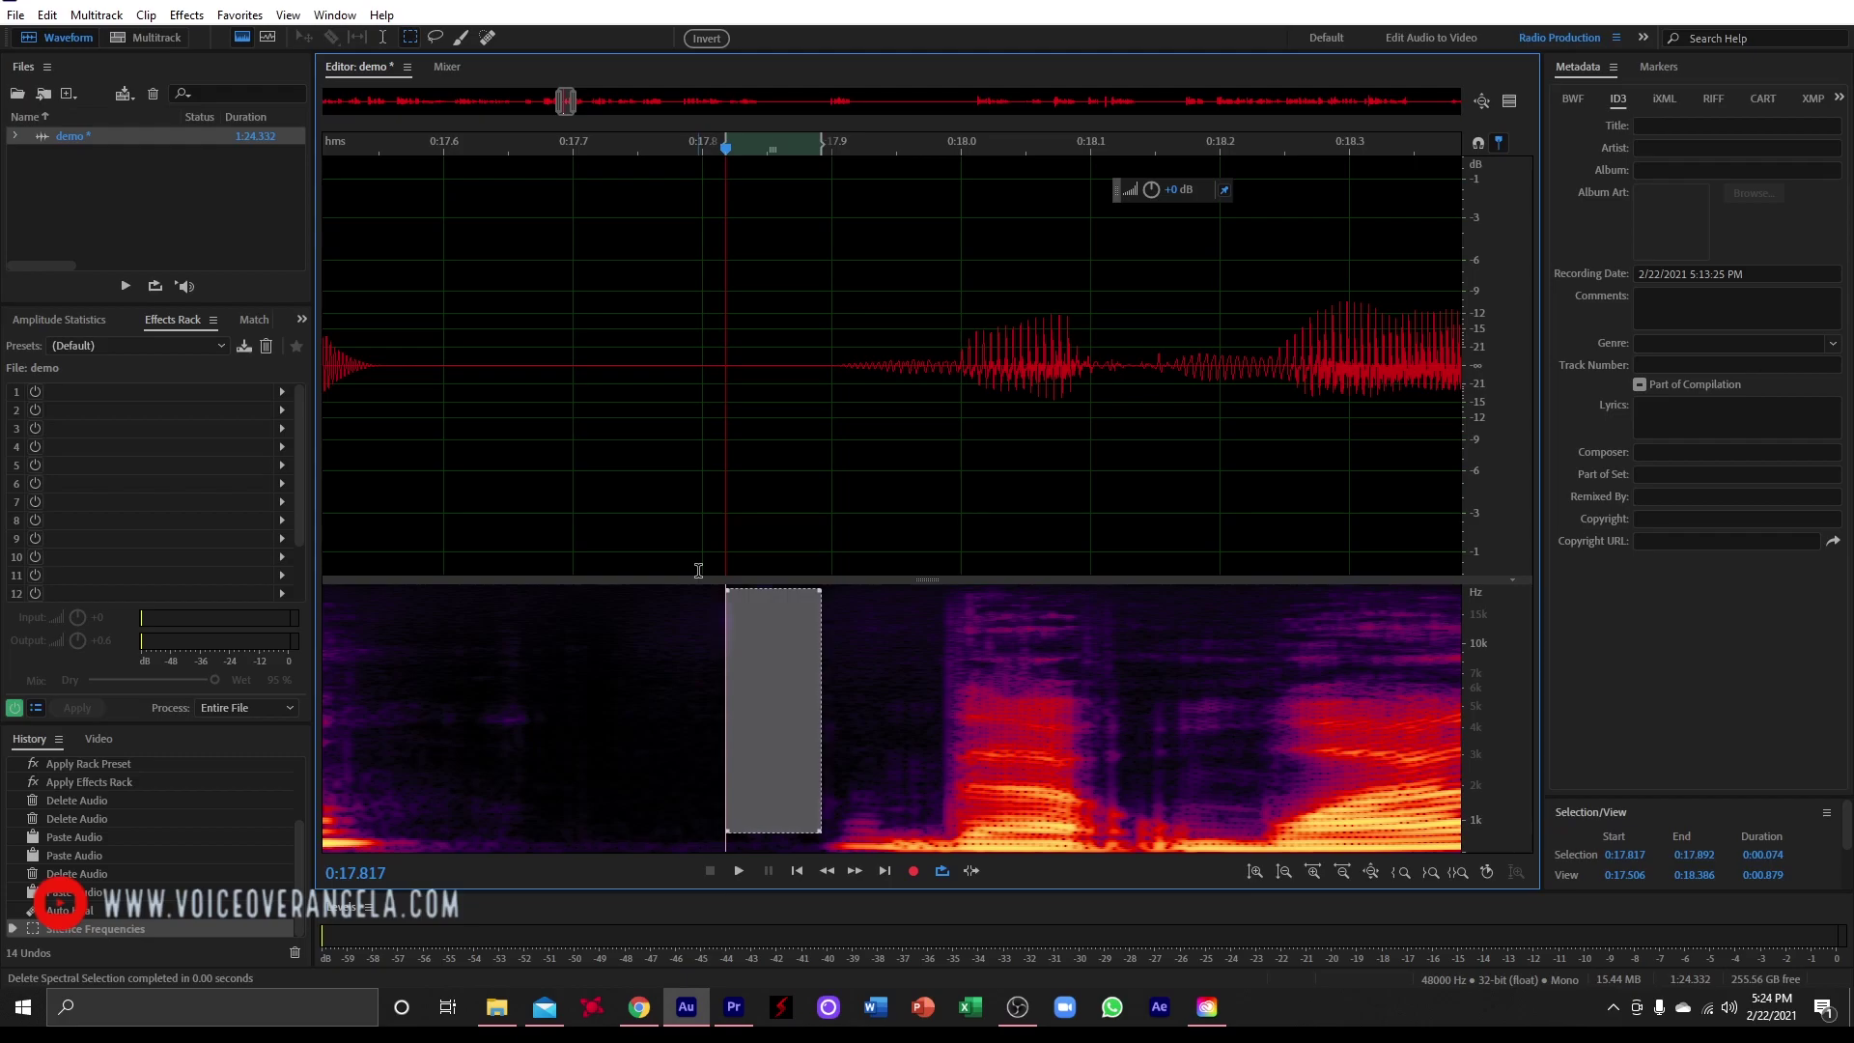
key(ctrl+z)
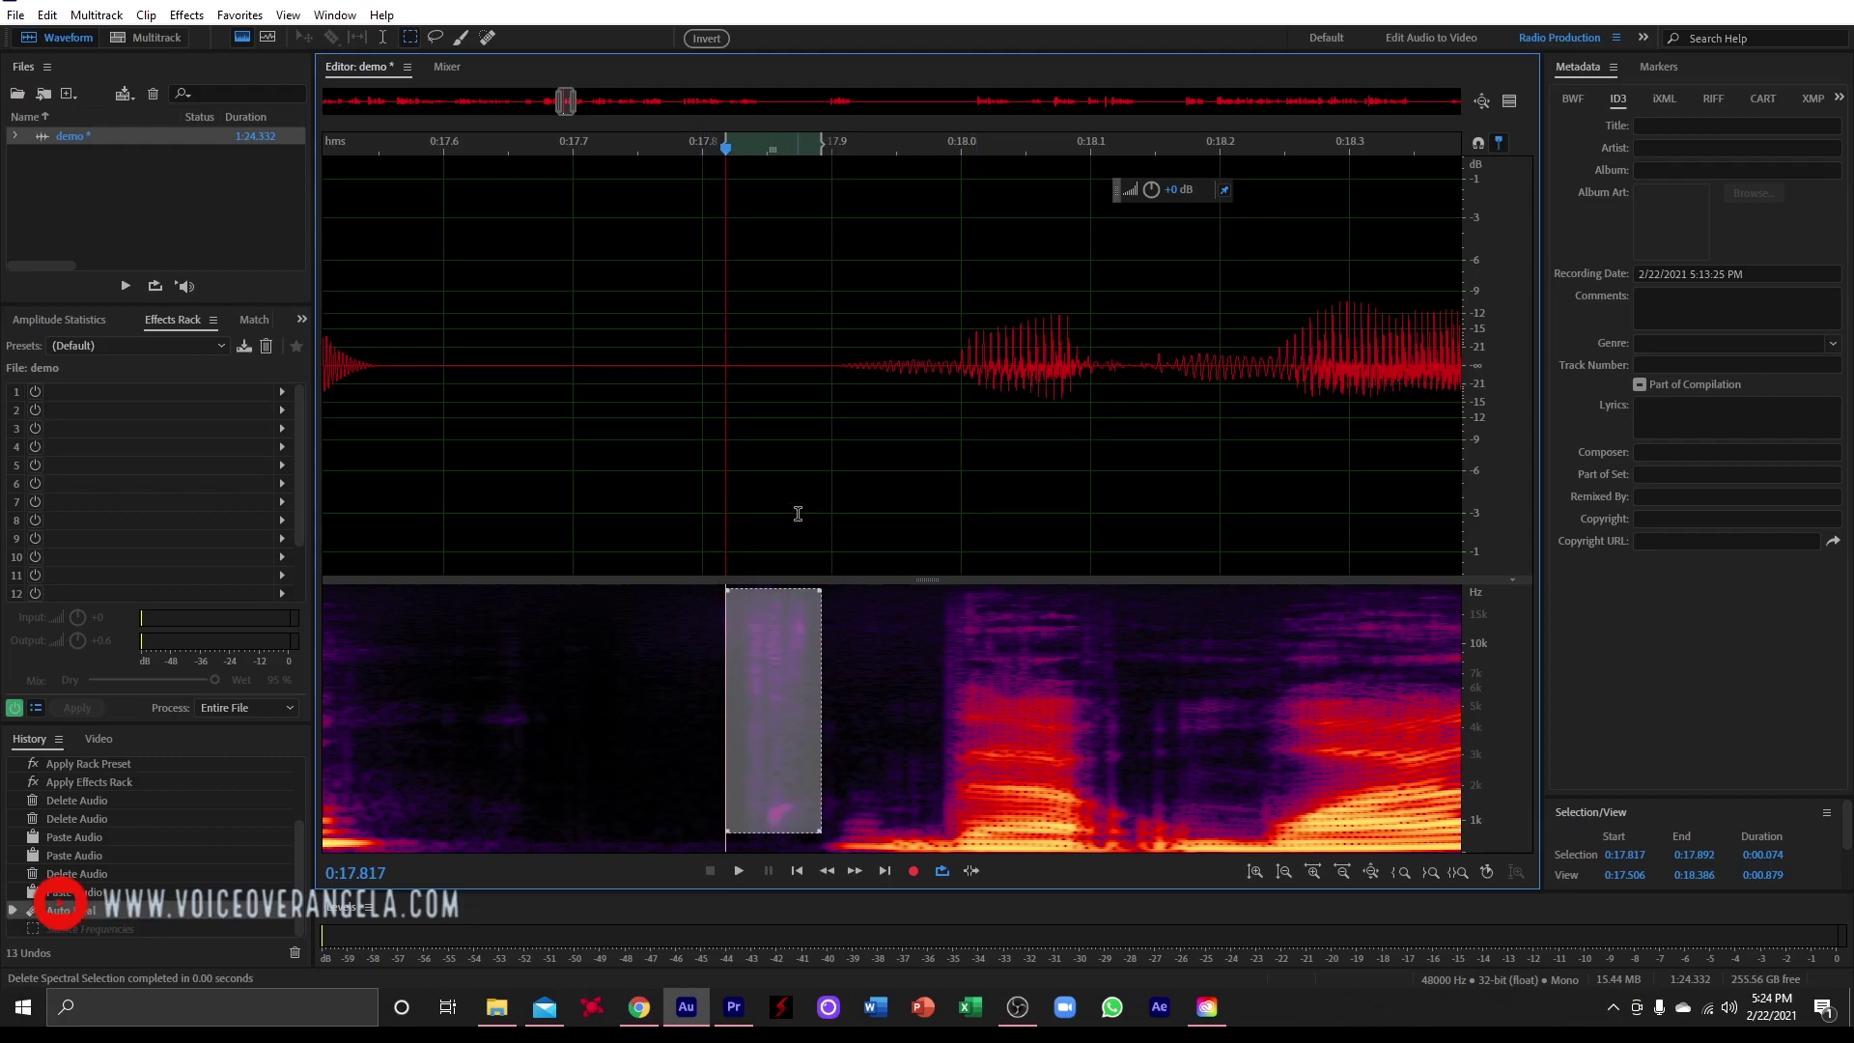
right_click(757, 648)
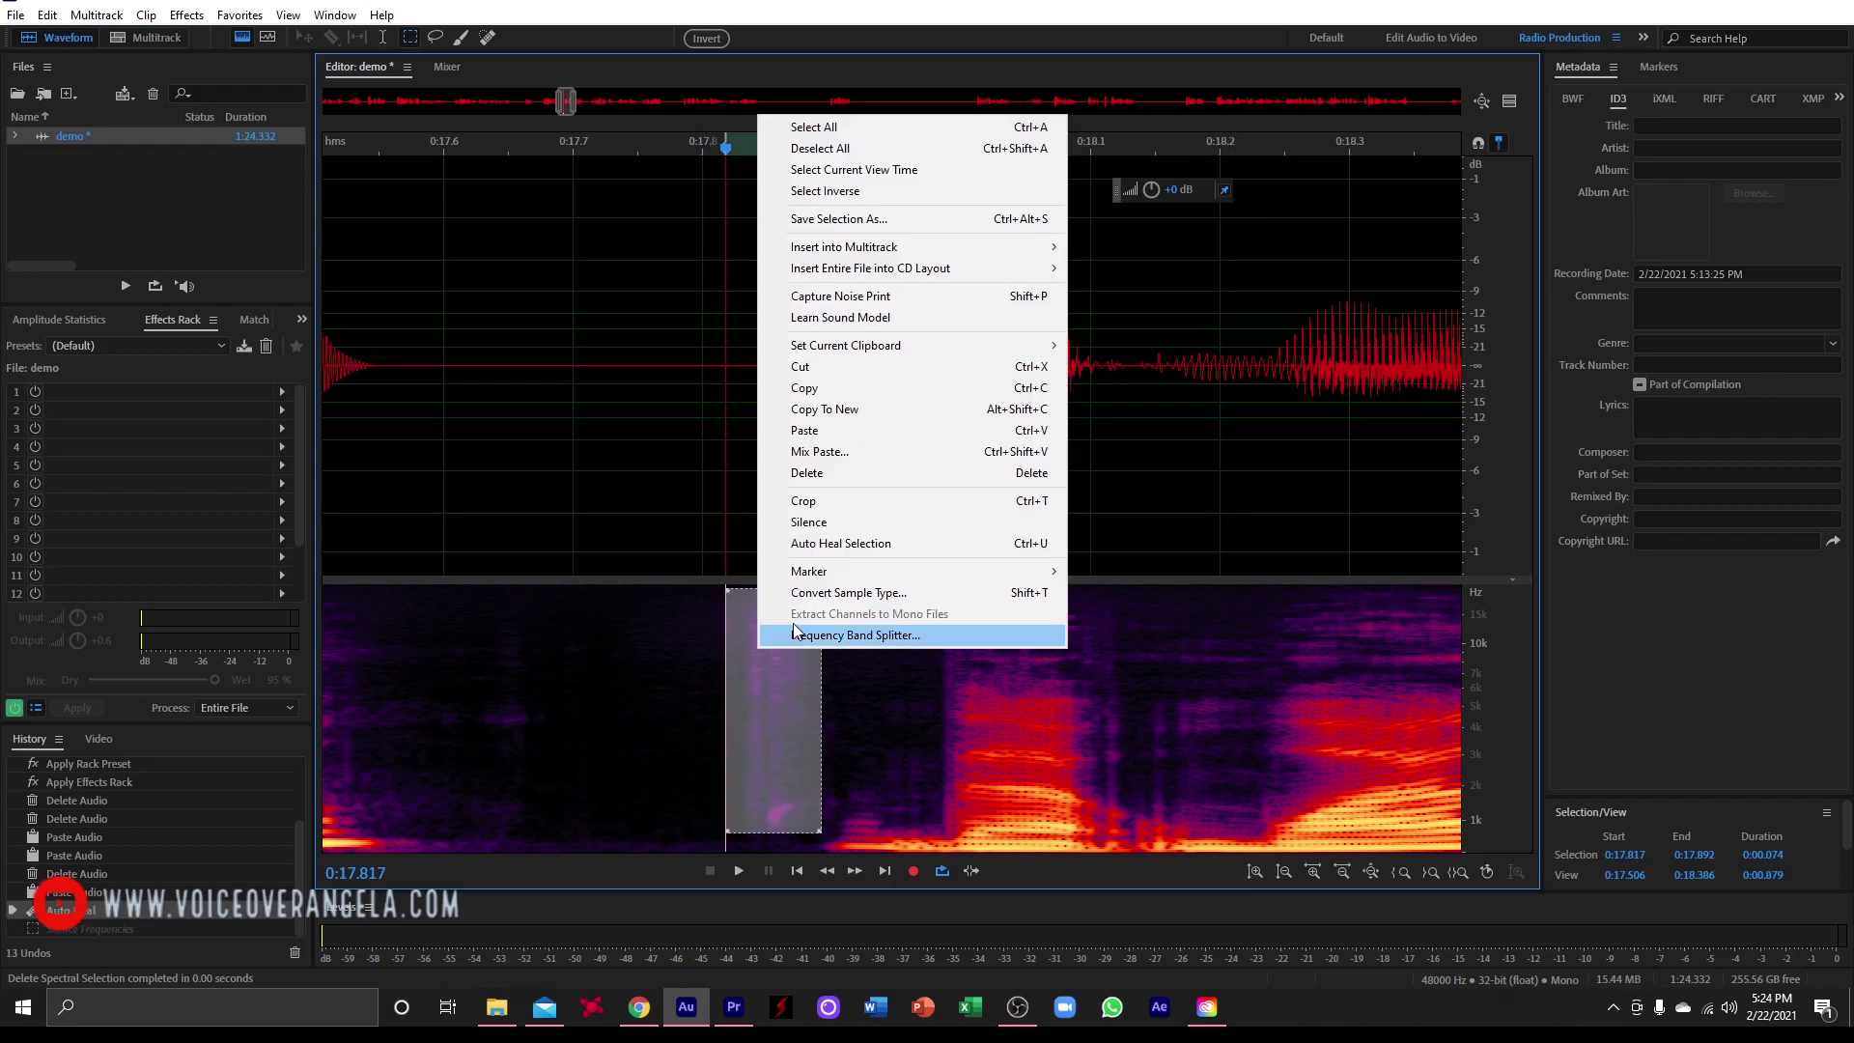
click(809, 523)
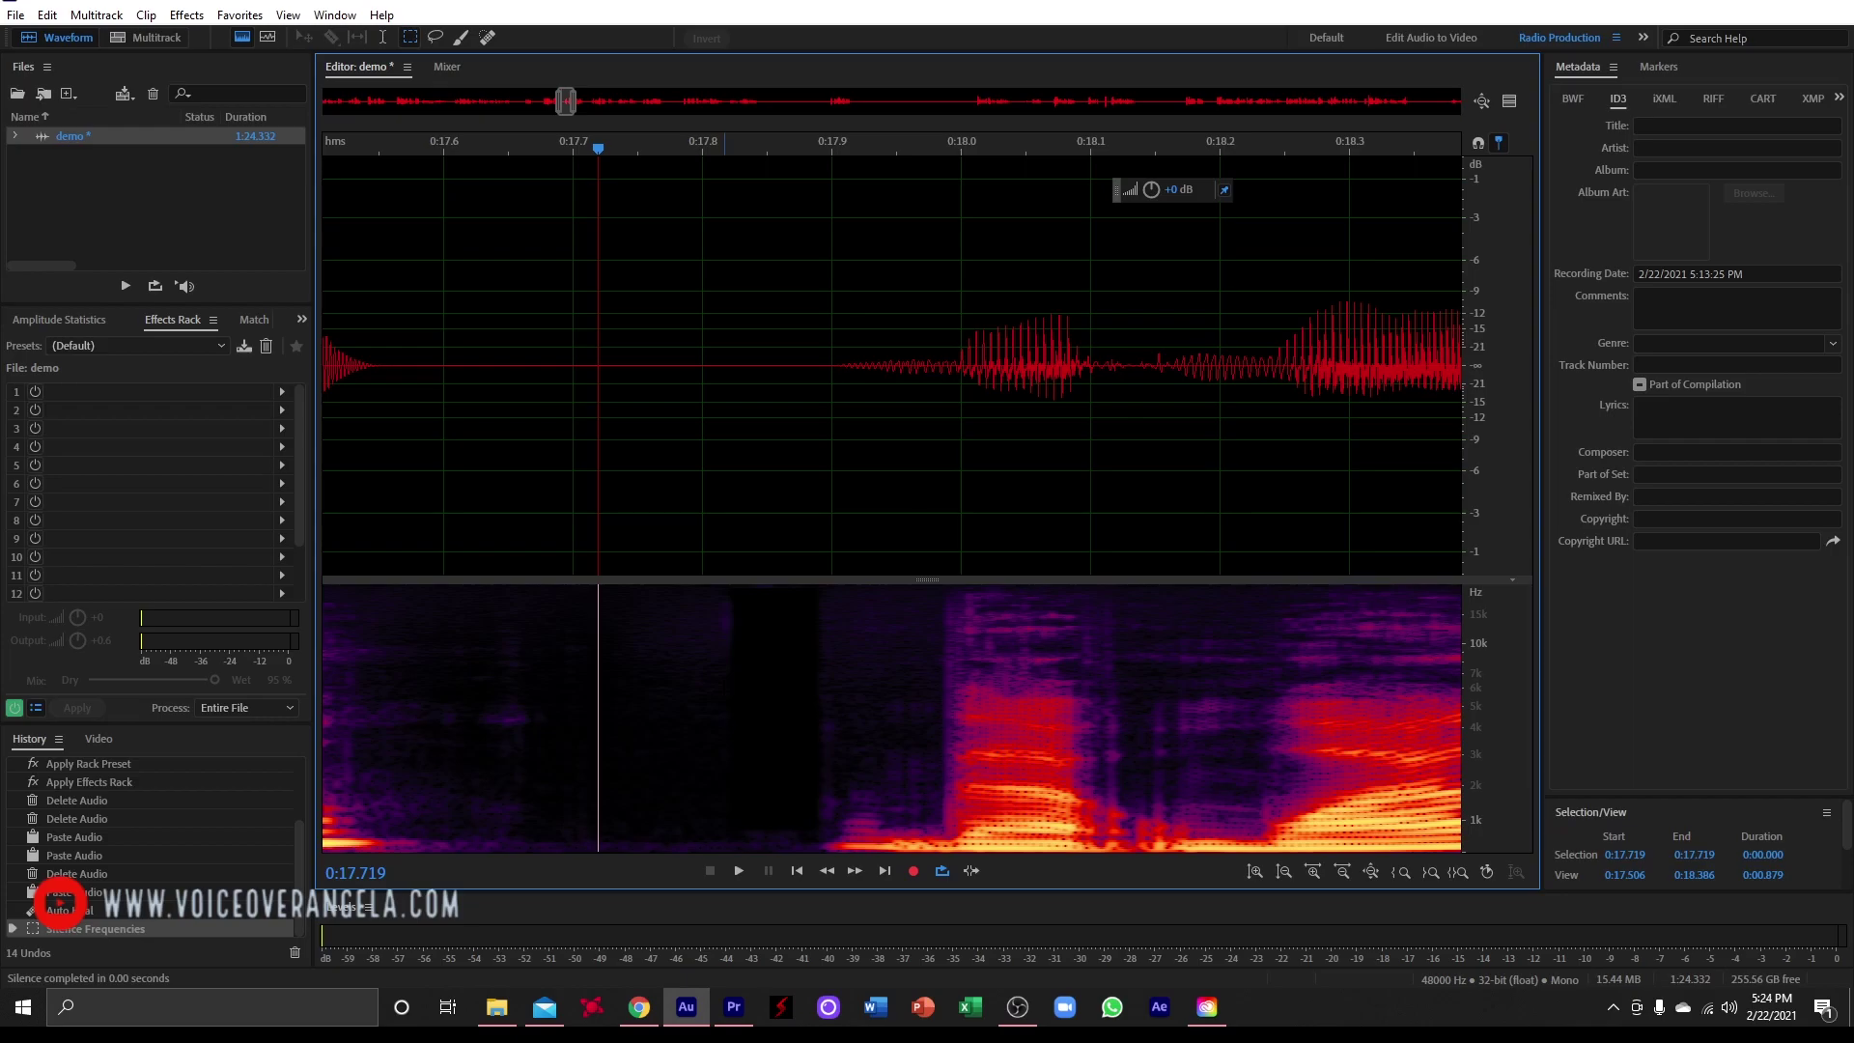
Step: Cut the 5–6 kHz band from 0:17.98 to 0:18.37 by about 60 dB
drag(933, 689, 1454, 712)
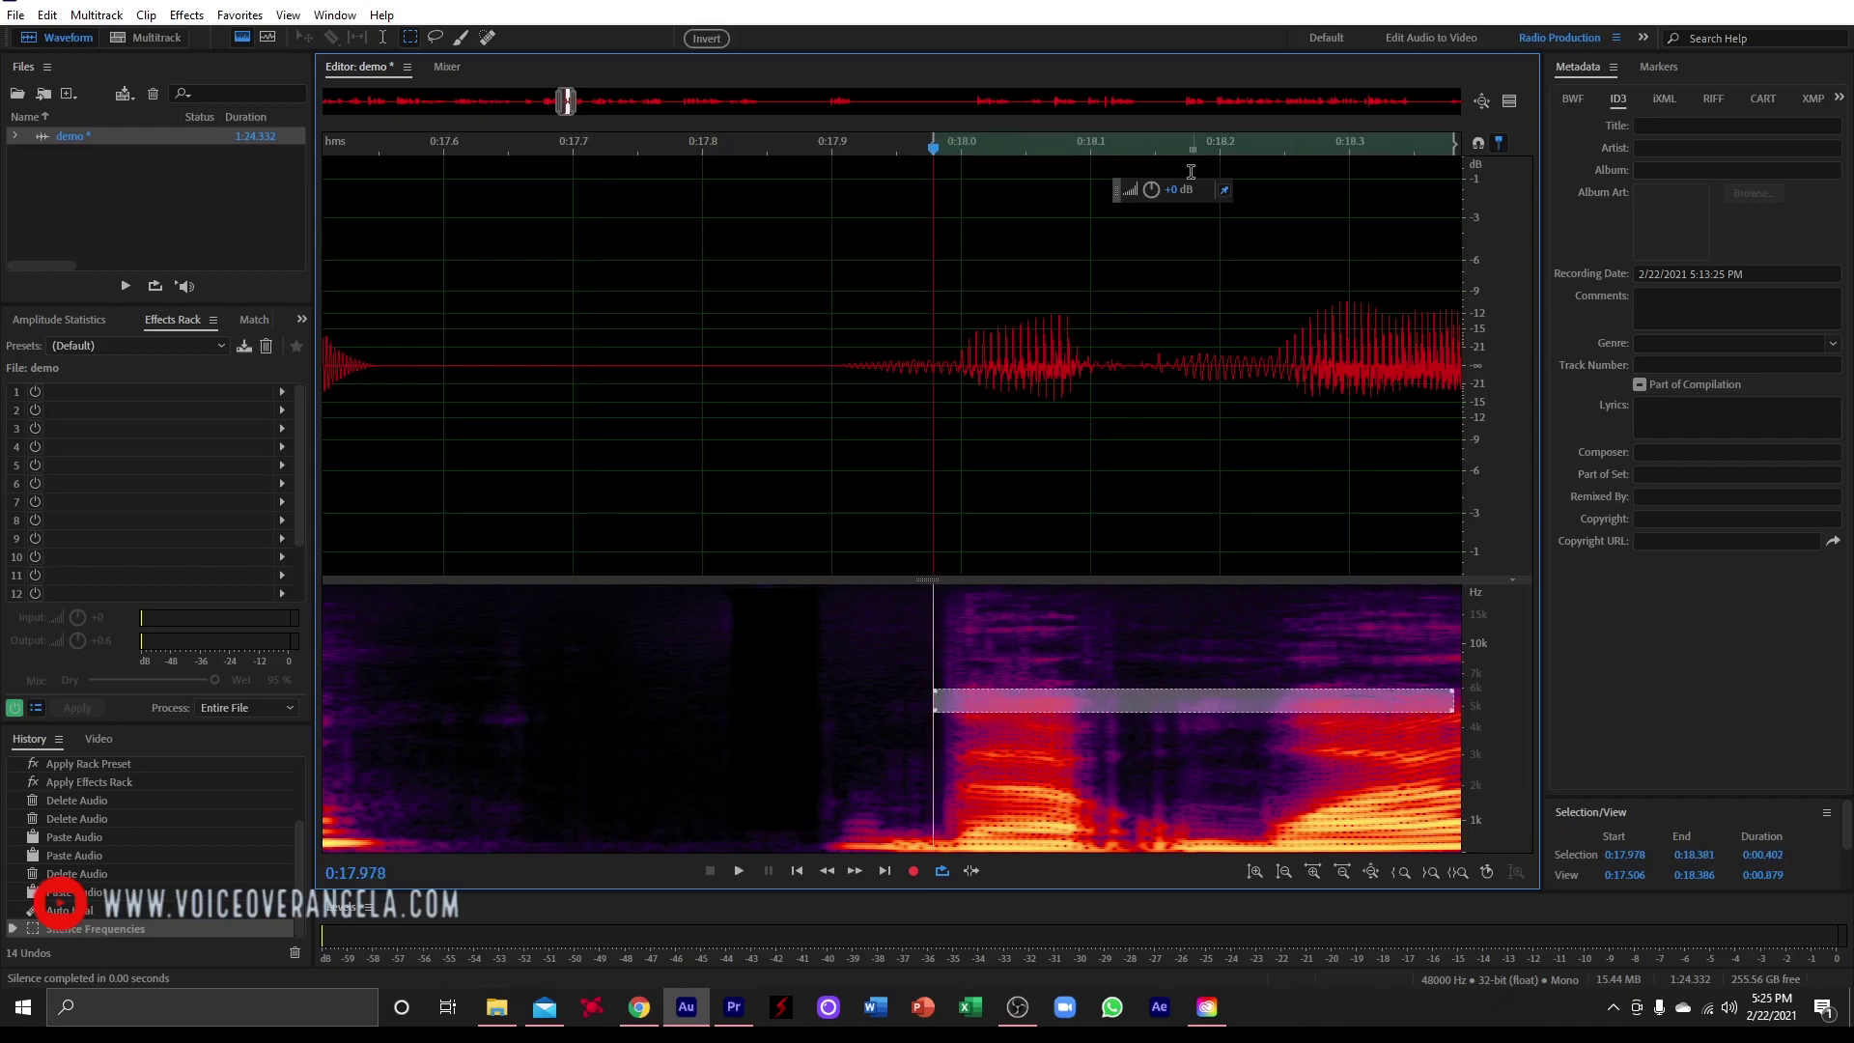
drag(1151, 190, 1070, 219)
click(852, 568)
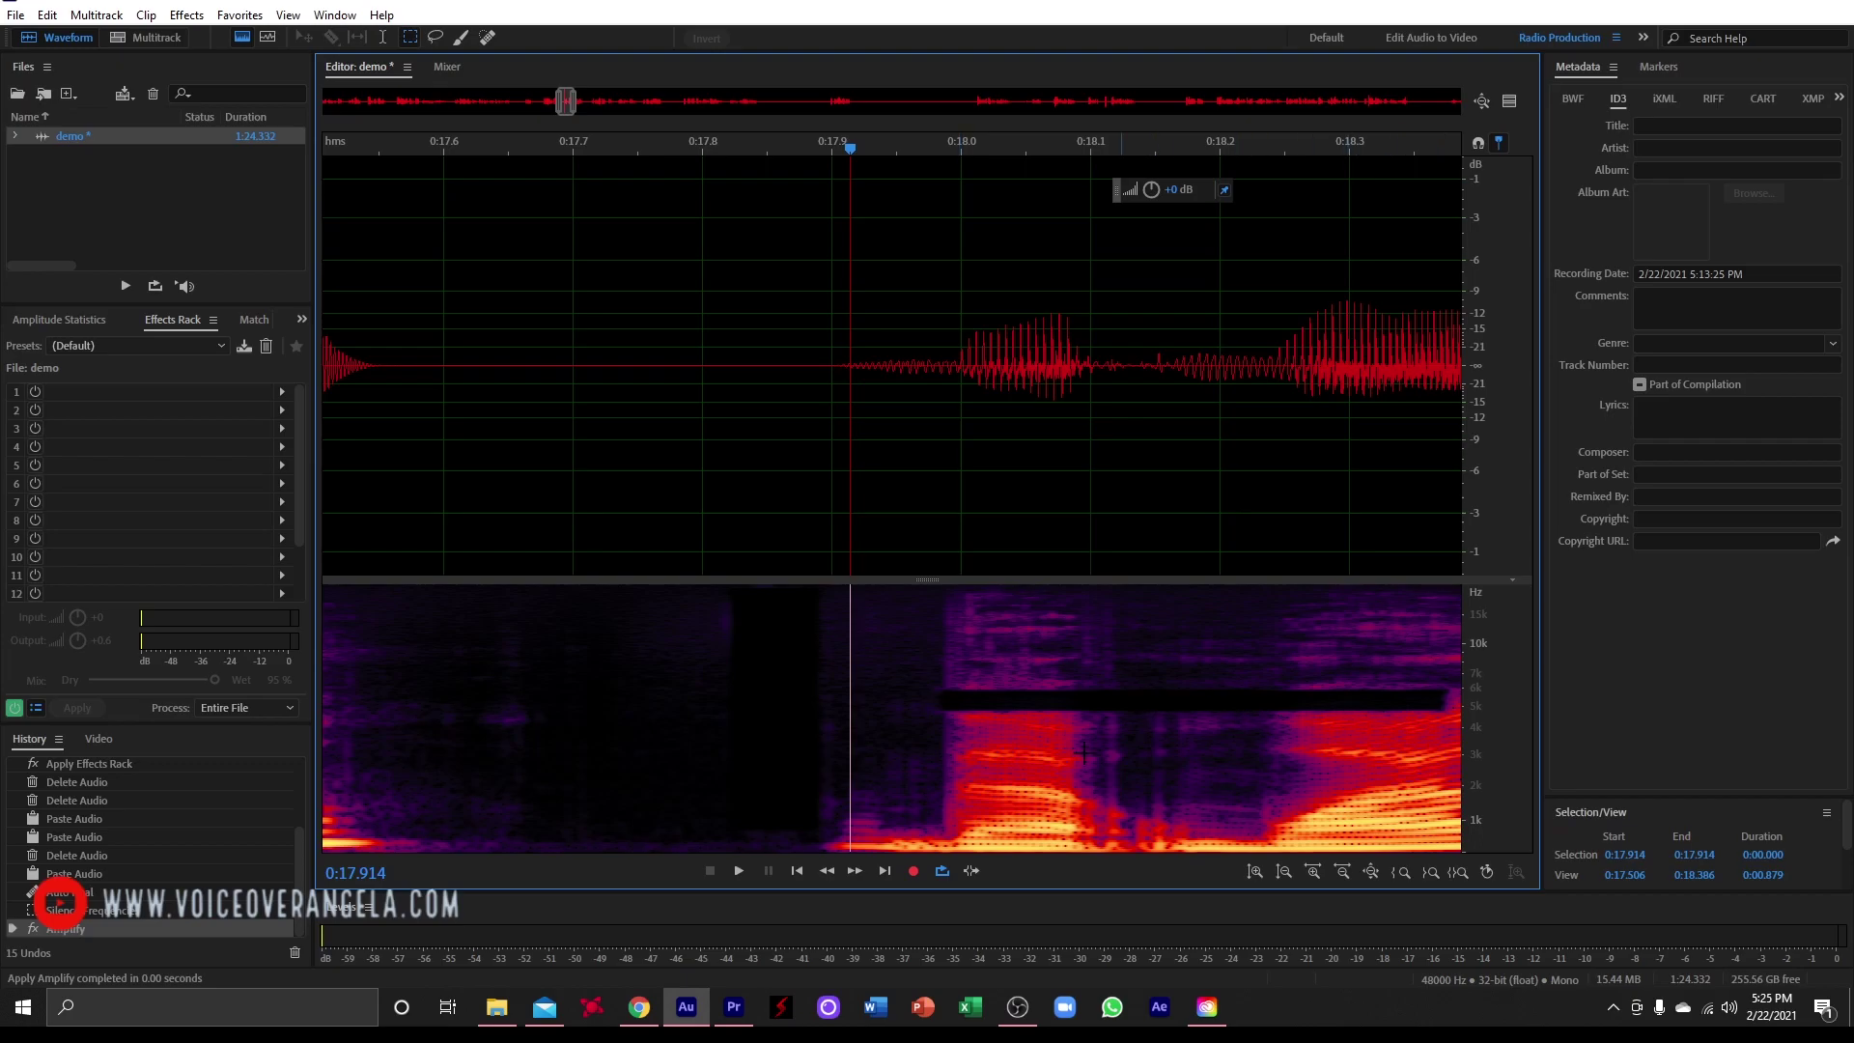
Step: Play back the edited passage and return the playhead to 0:17.834
scroll(567, 546, down, 4)
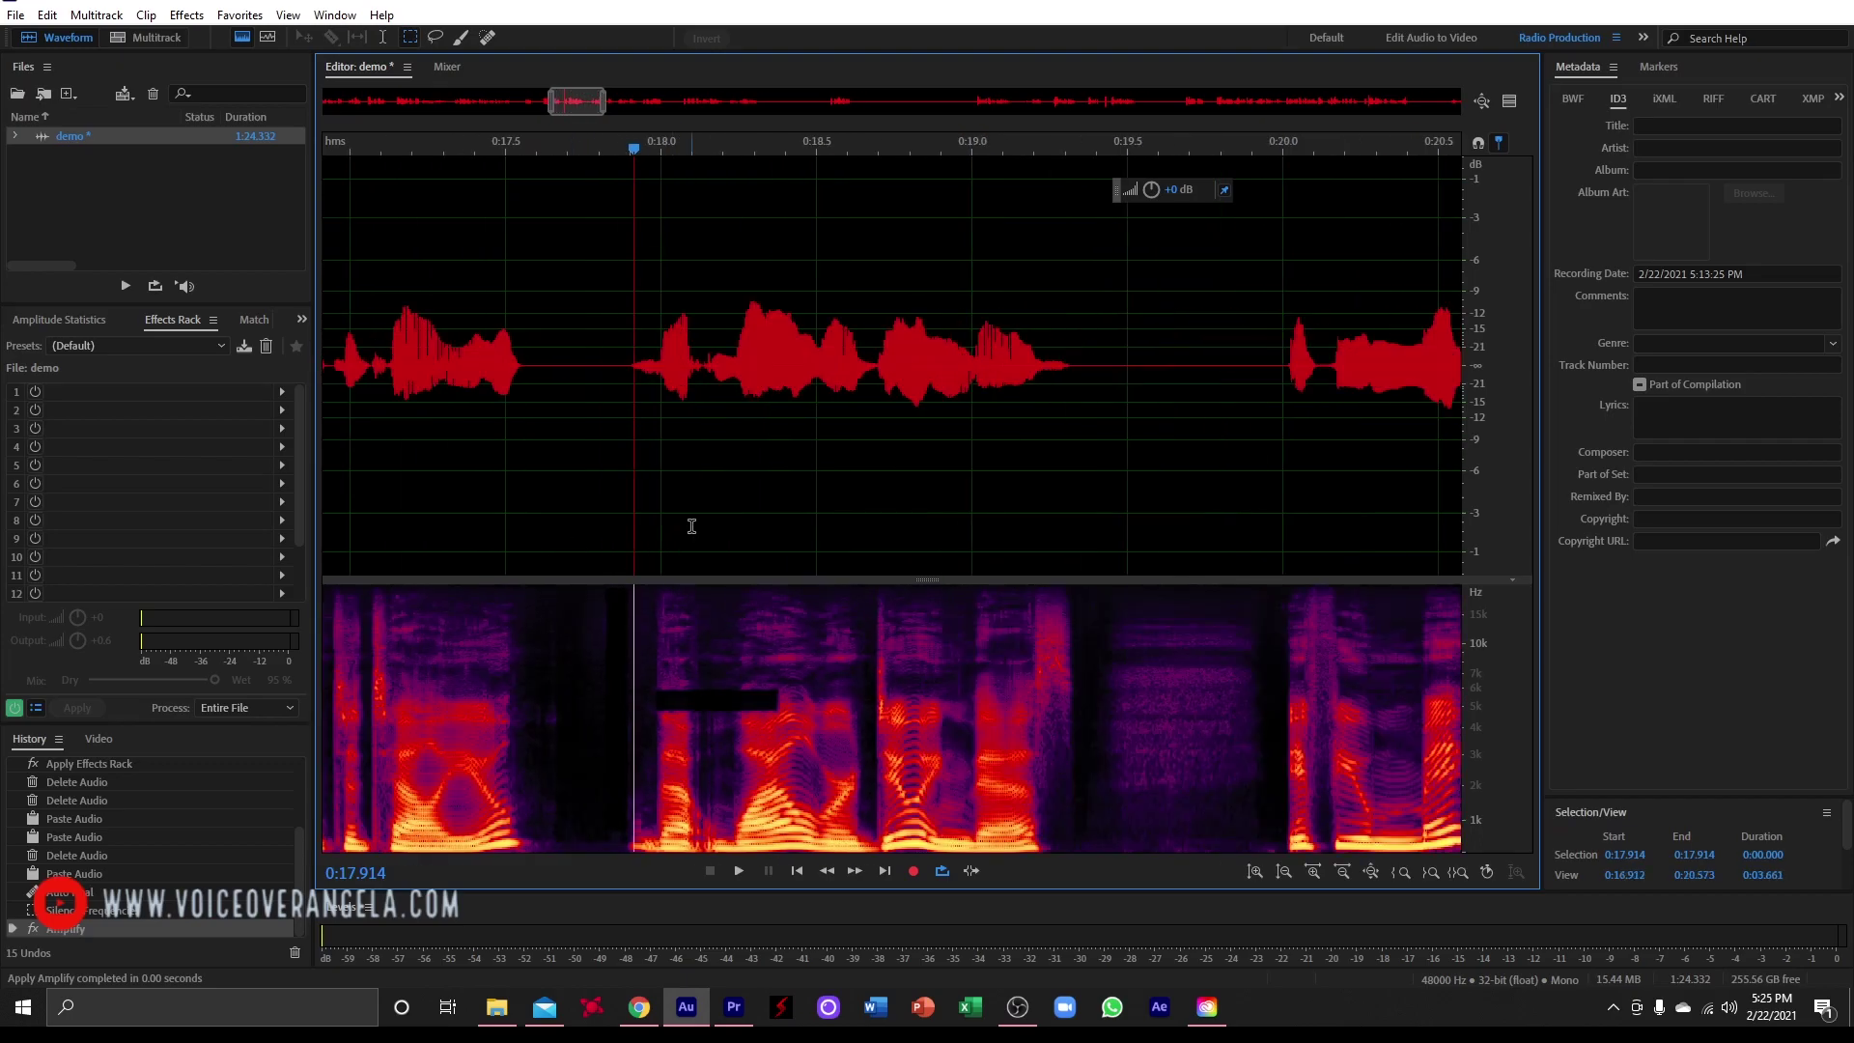
click(618, 324)
key(space)
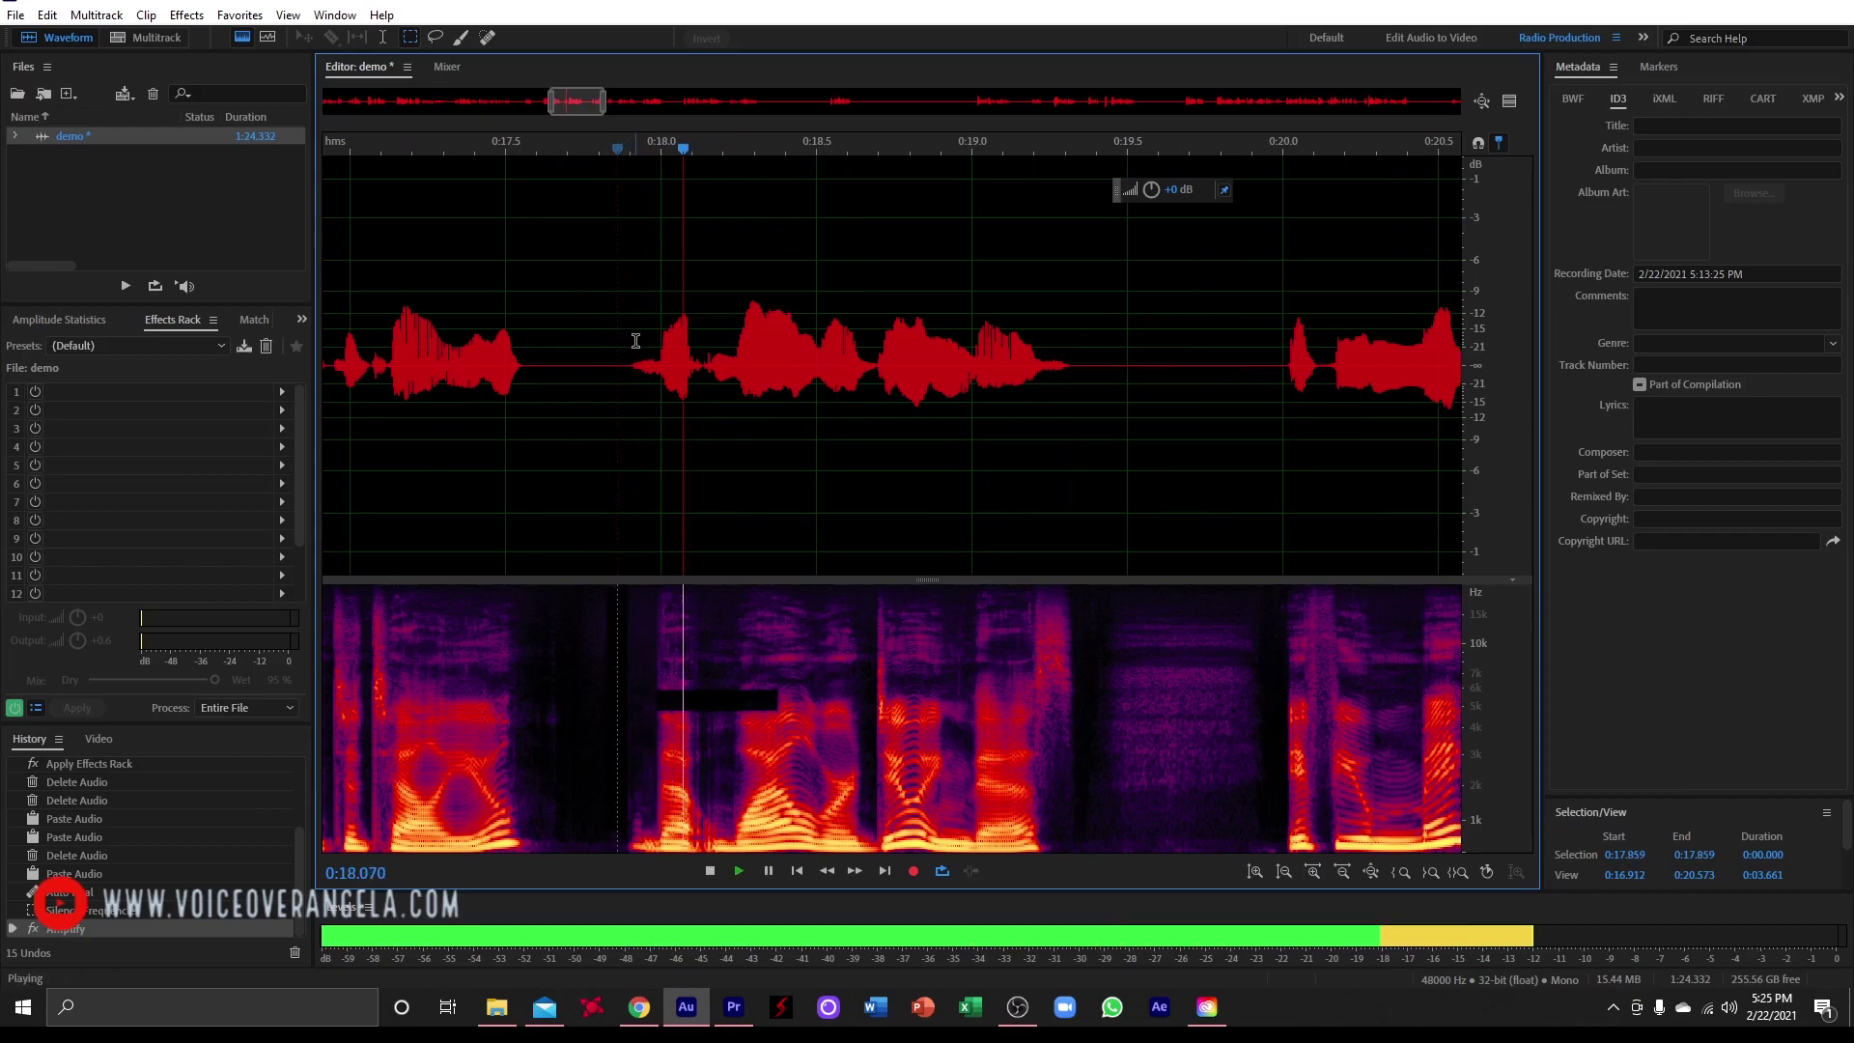
key(space)
click(609, 329)
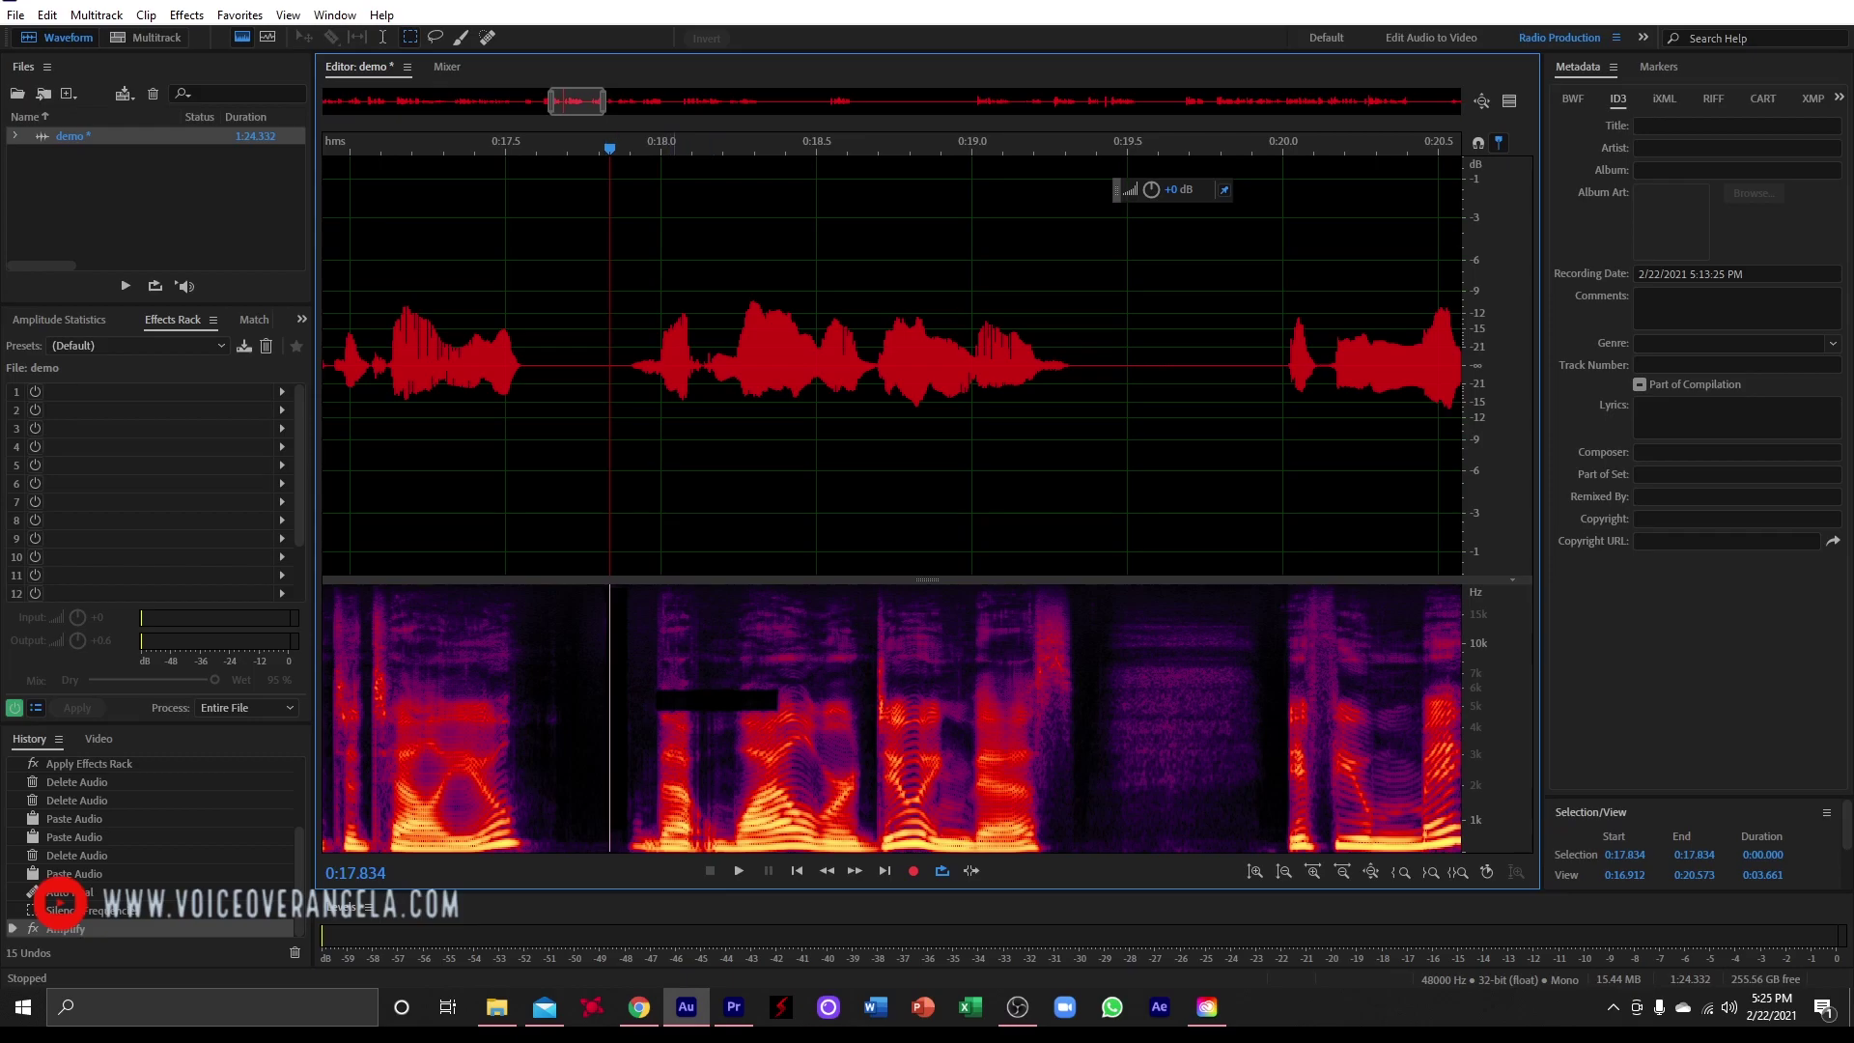
Step: Select the Spot Healing Brush and set its size to about 20–22 px
click(488, 37)
drag(714, 39, 817, 38)
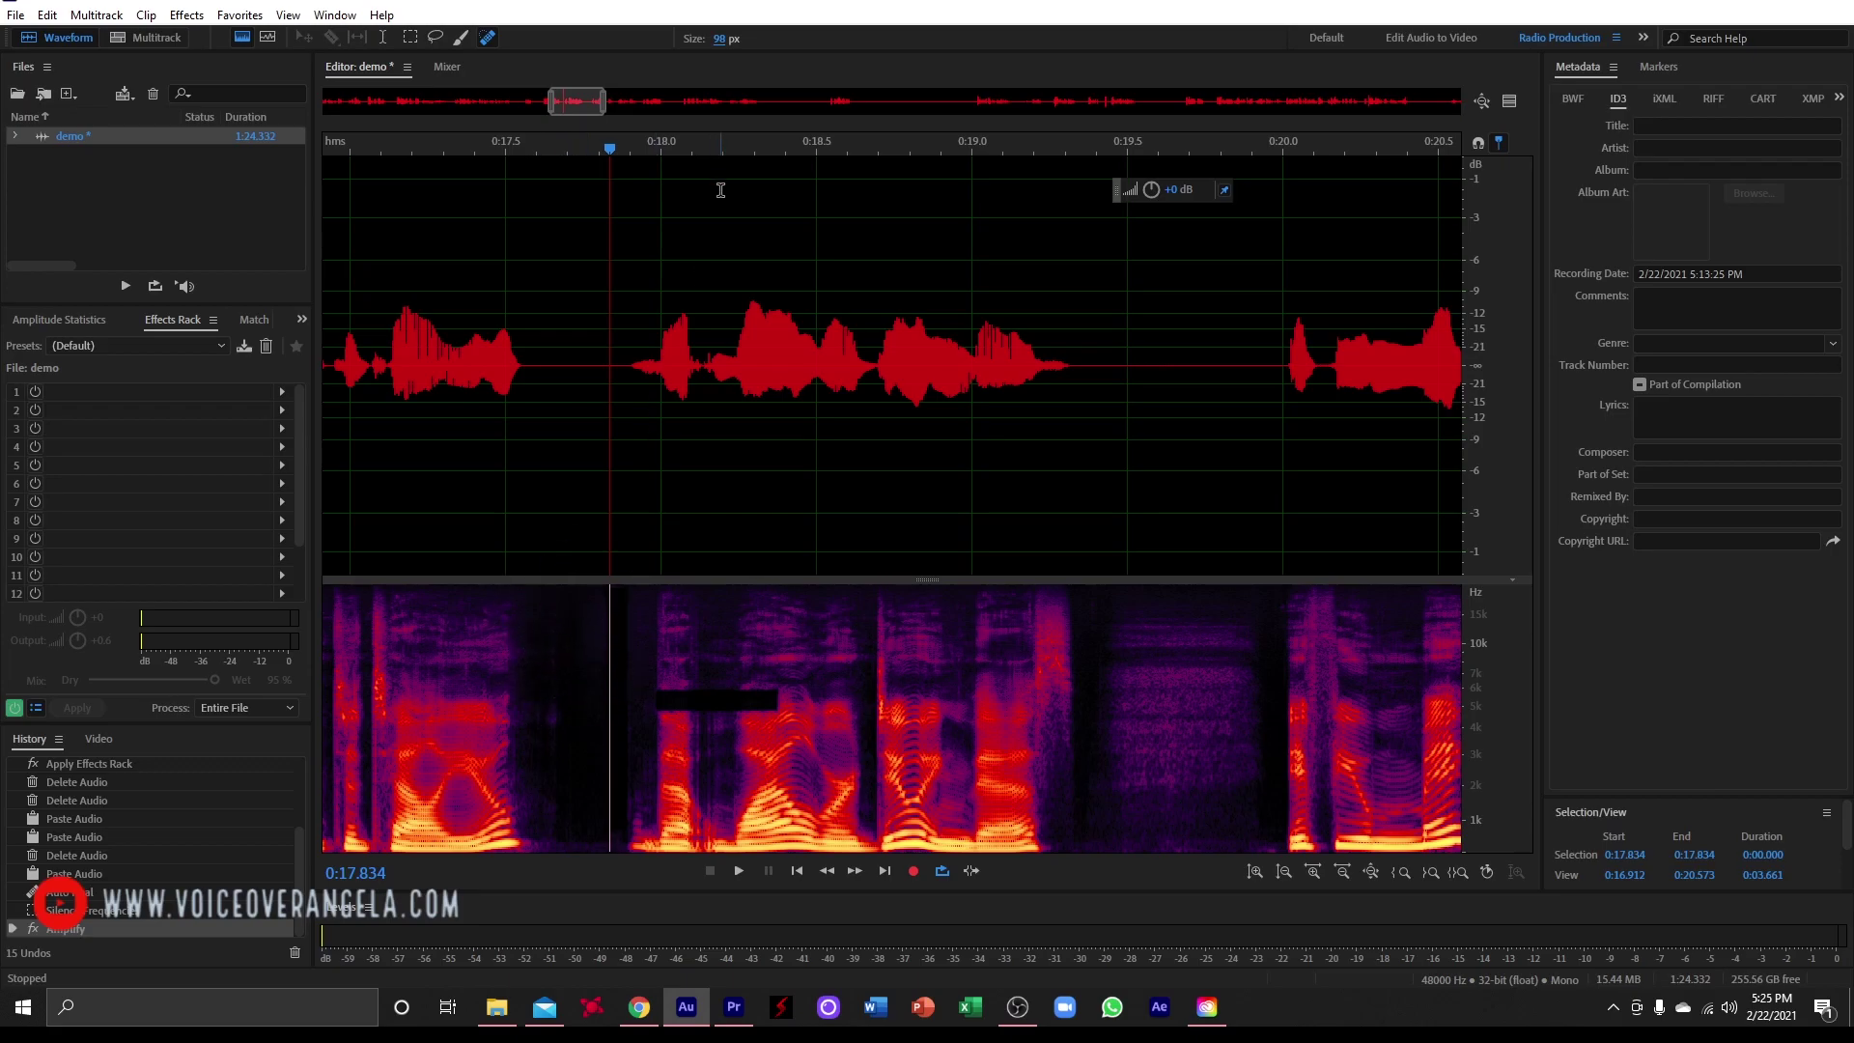
click(716, 43)
mouse_move(729, 44)
mouse_down()
mouse_move(647, 56)
mouse_move(649, 78)
mouse_up()
drag(719, 41, 737, 41)
Step: Heal the noise bursts around 0:19 and 0:20.6 with the Spot Healing Brush
scroll(1032, 600, up, 2)
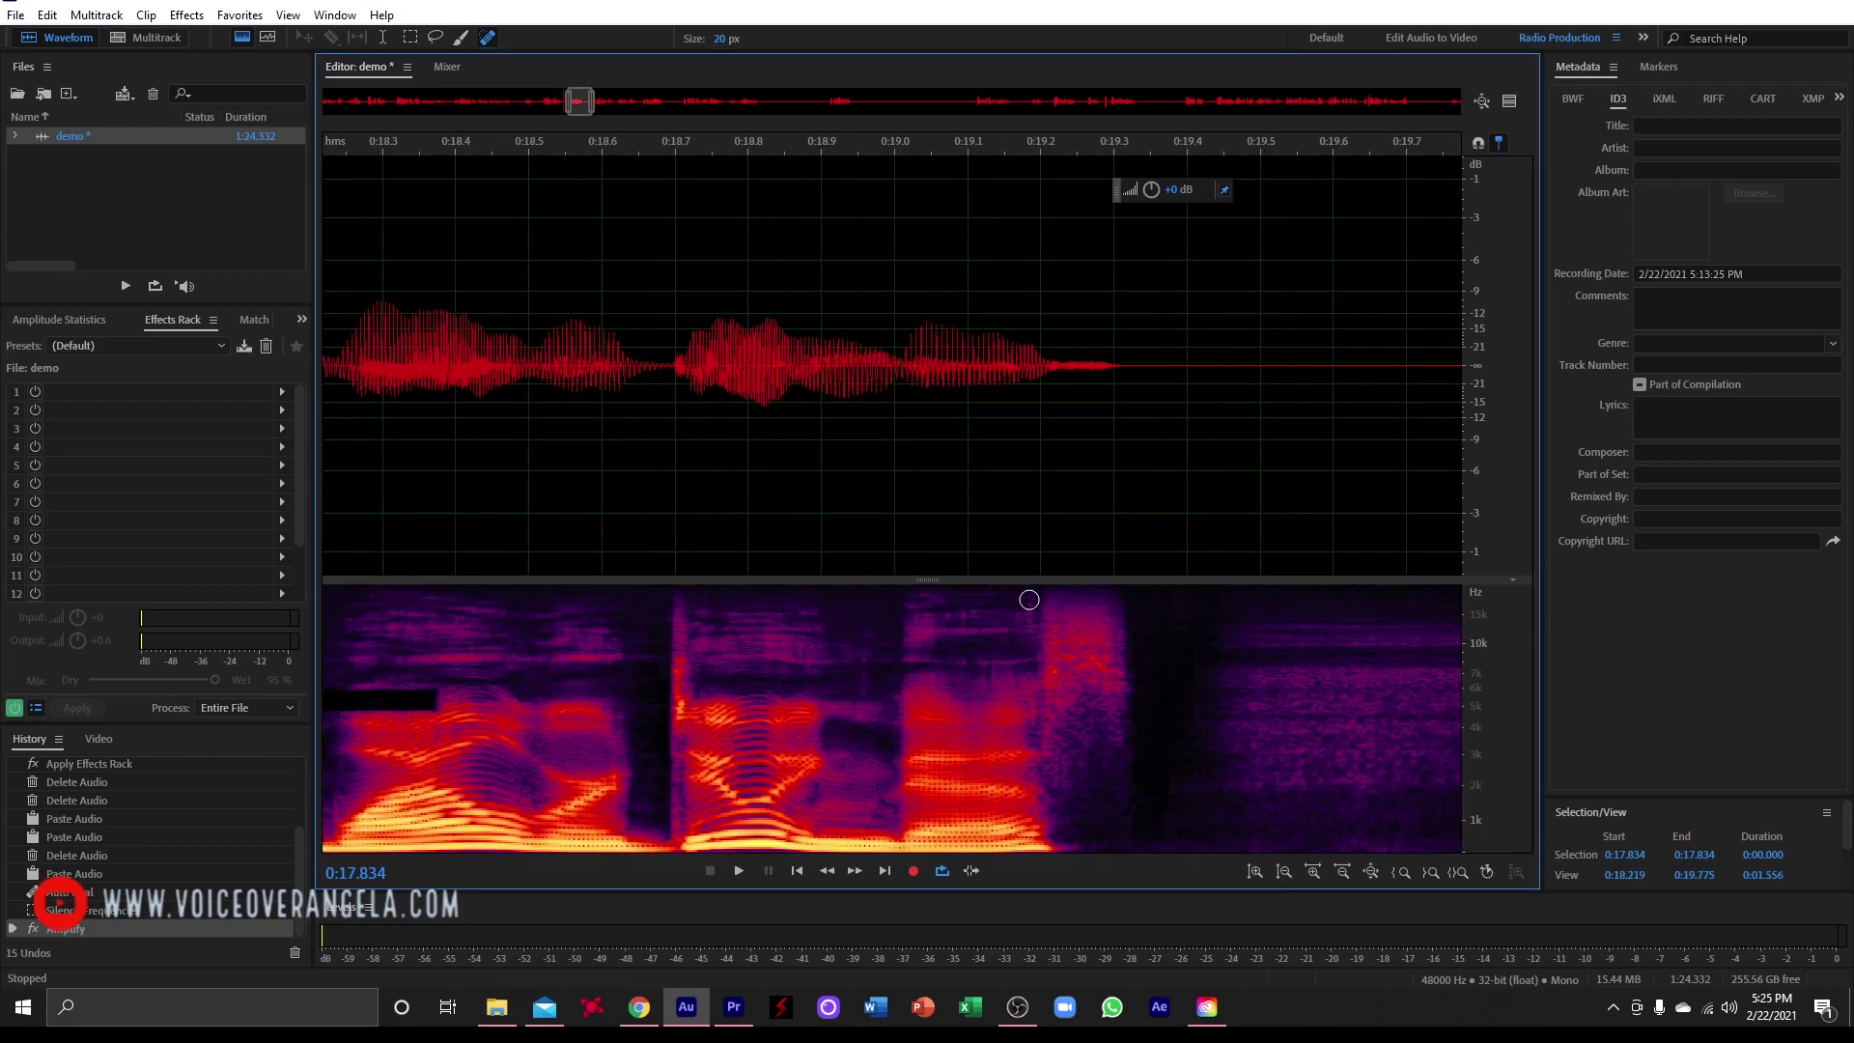
scroll(895, 655, down, 3)
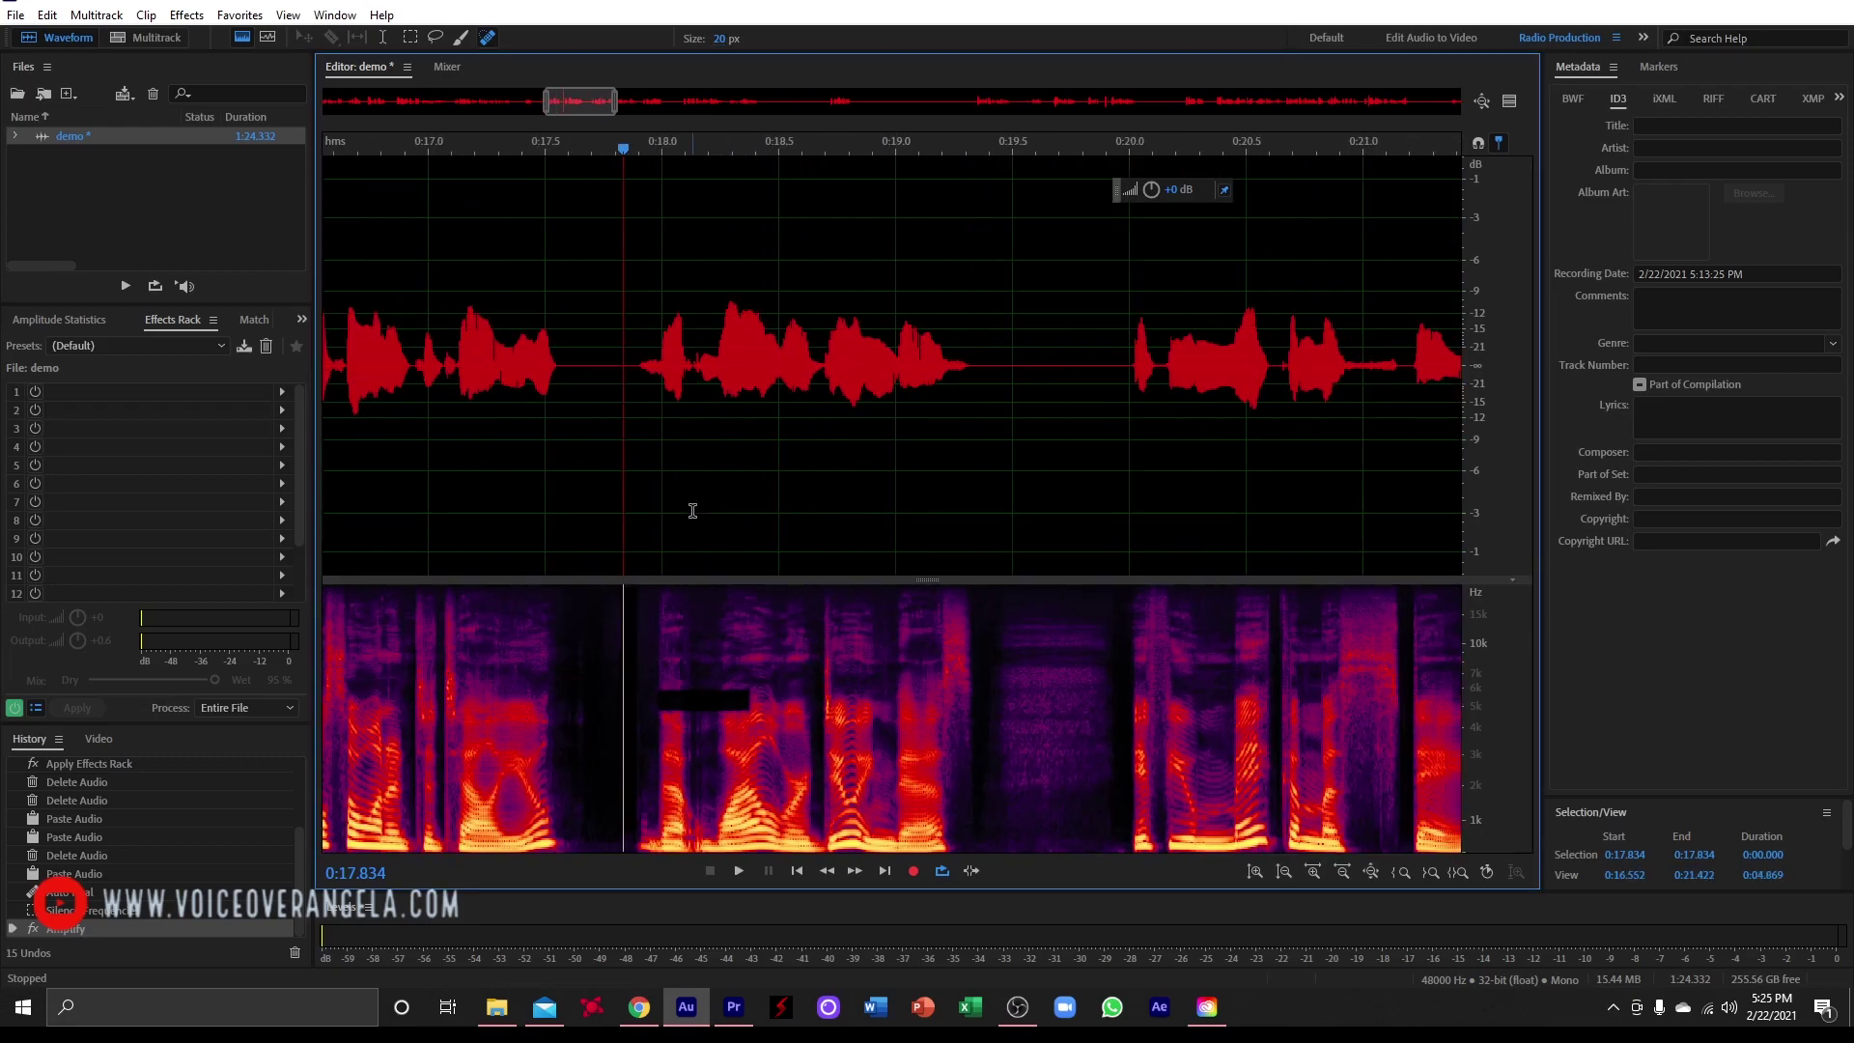
scroll(674, 538, up, 5)
scroll(679, 539, down, 3)
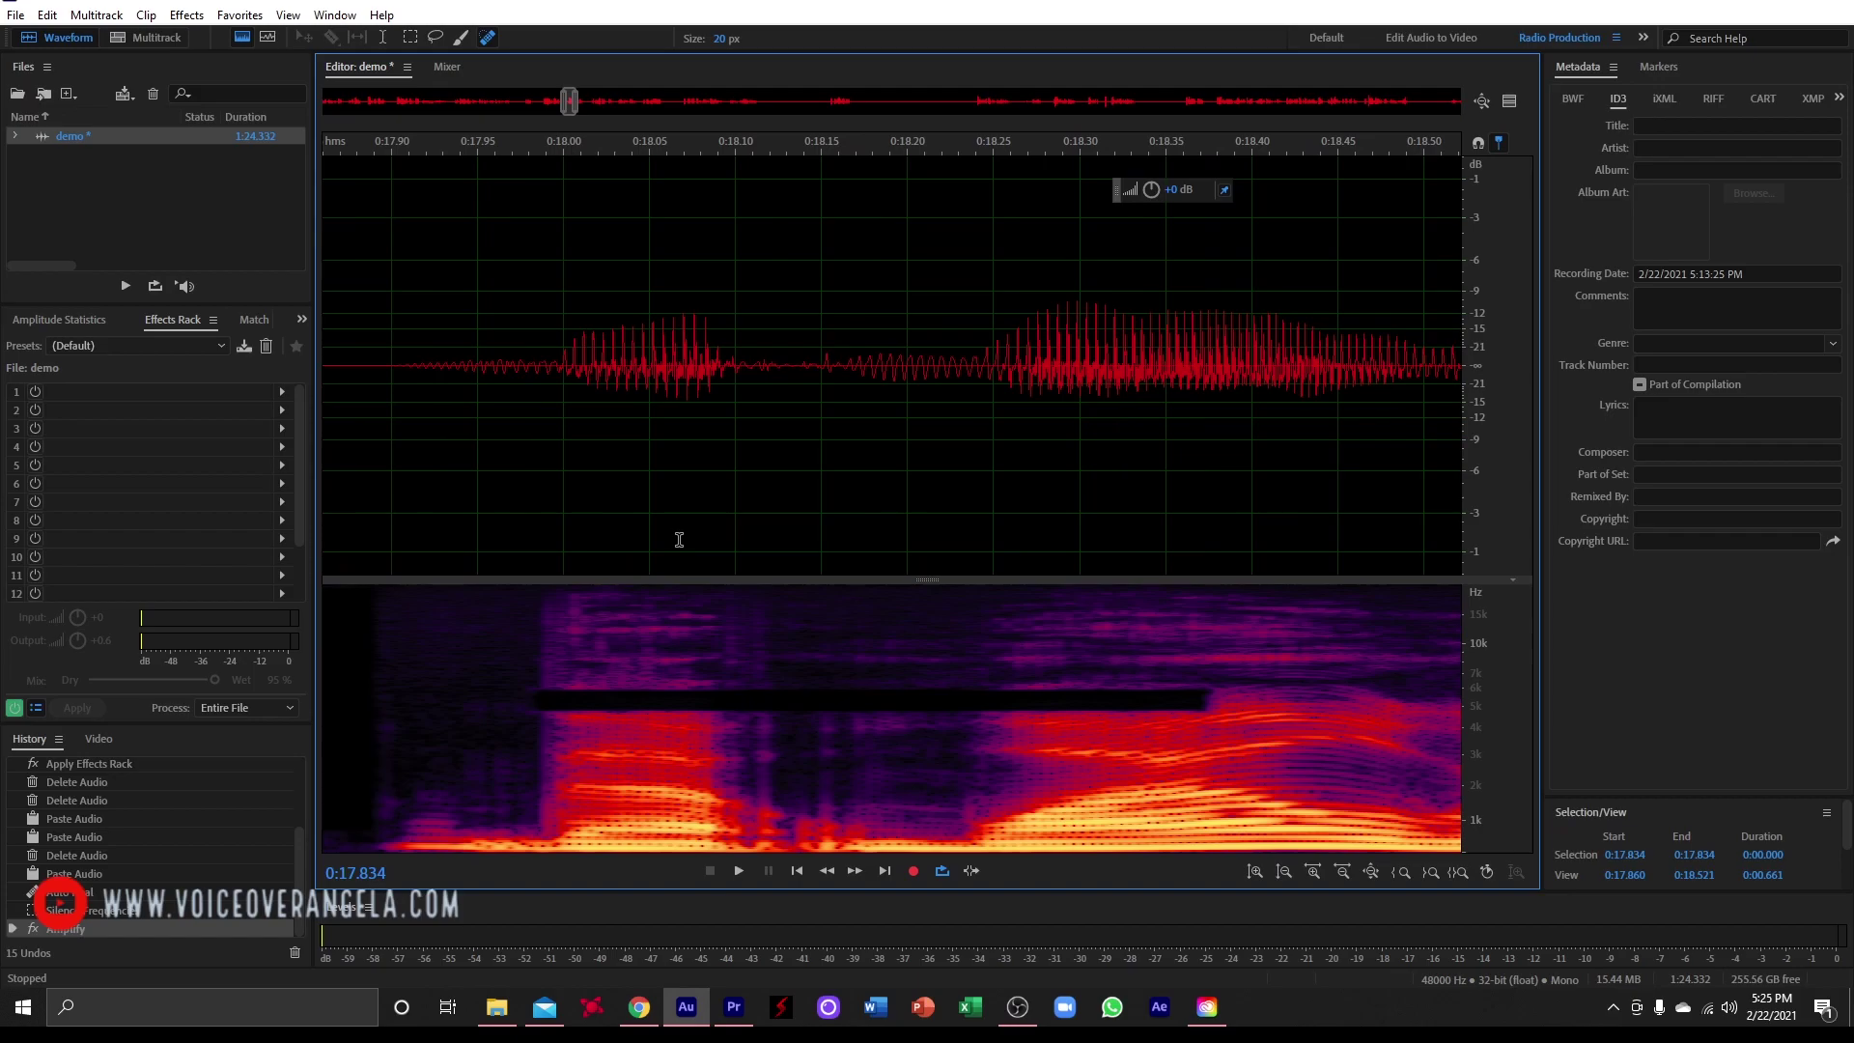
scroll(752, 553, up, 7)
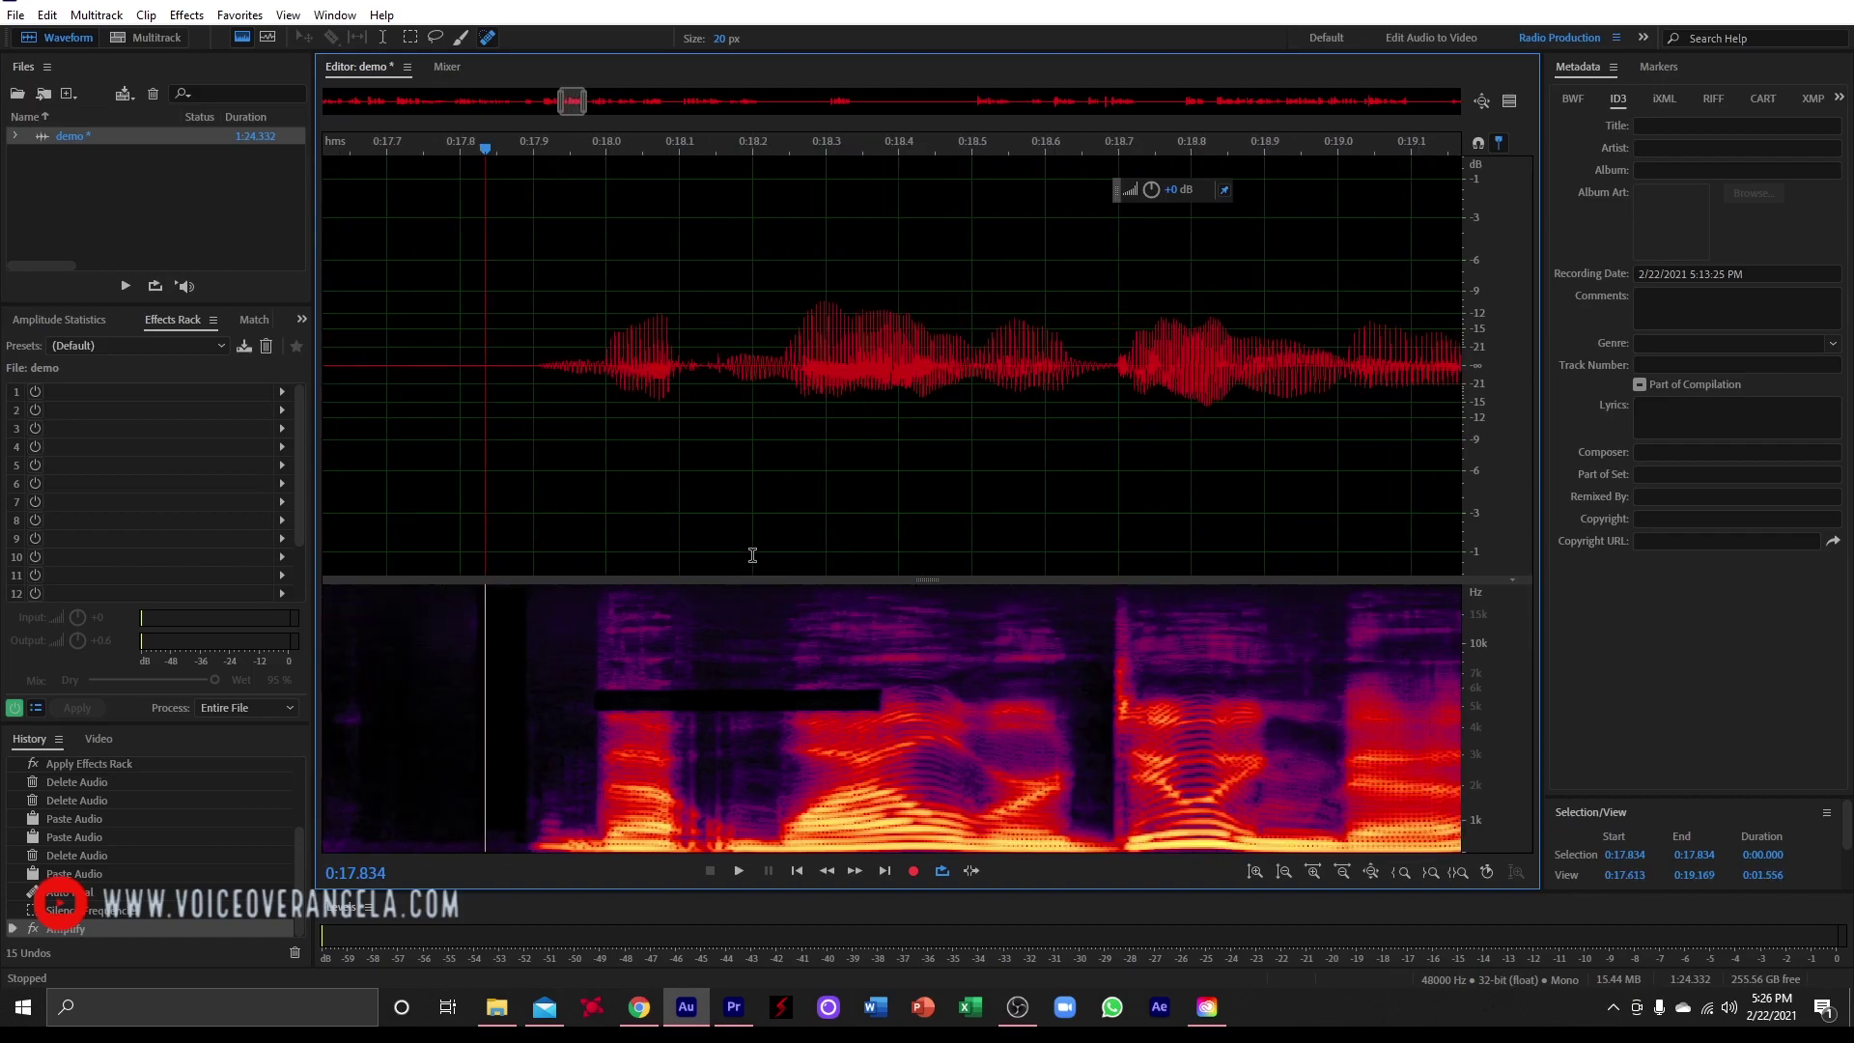
scroll(750, 550, down, 10)
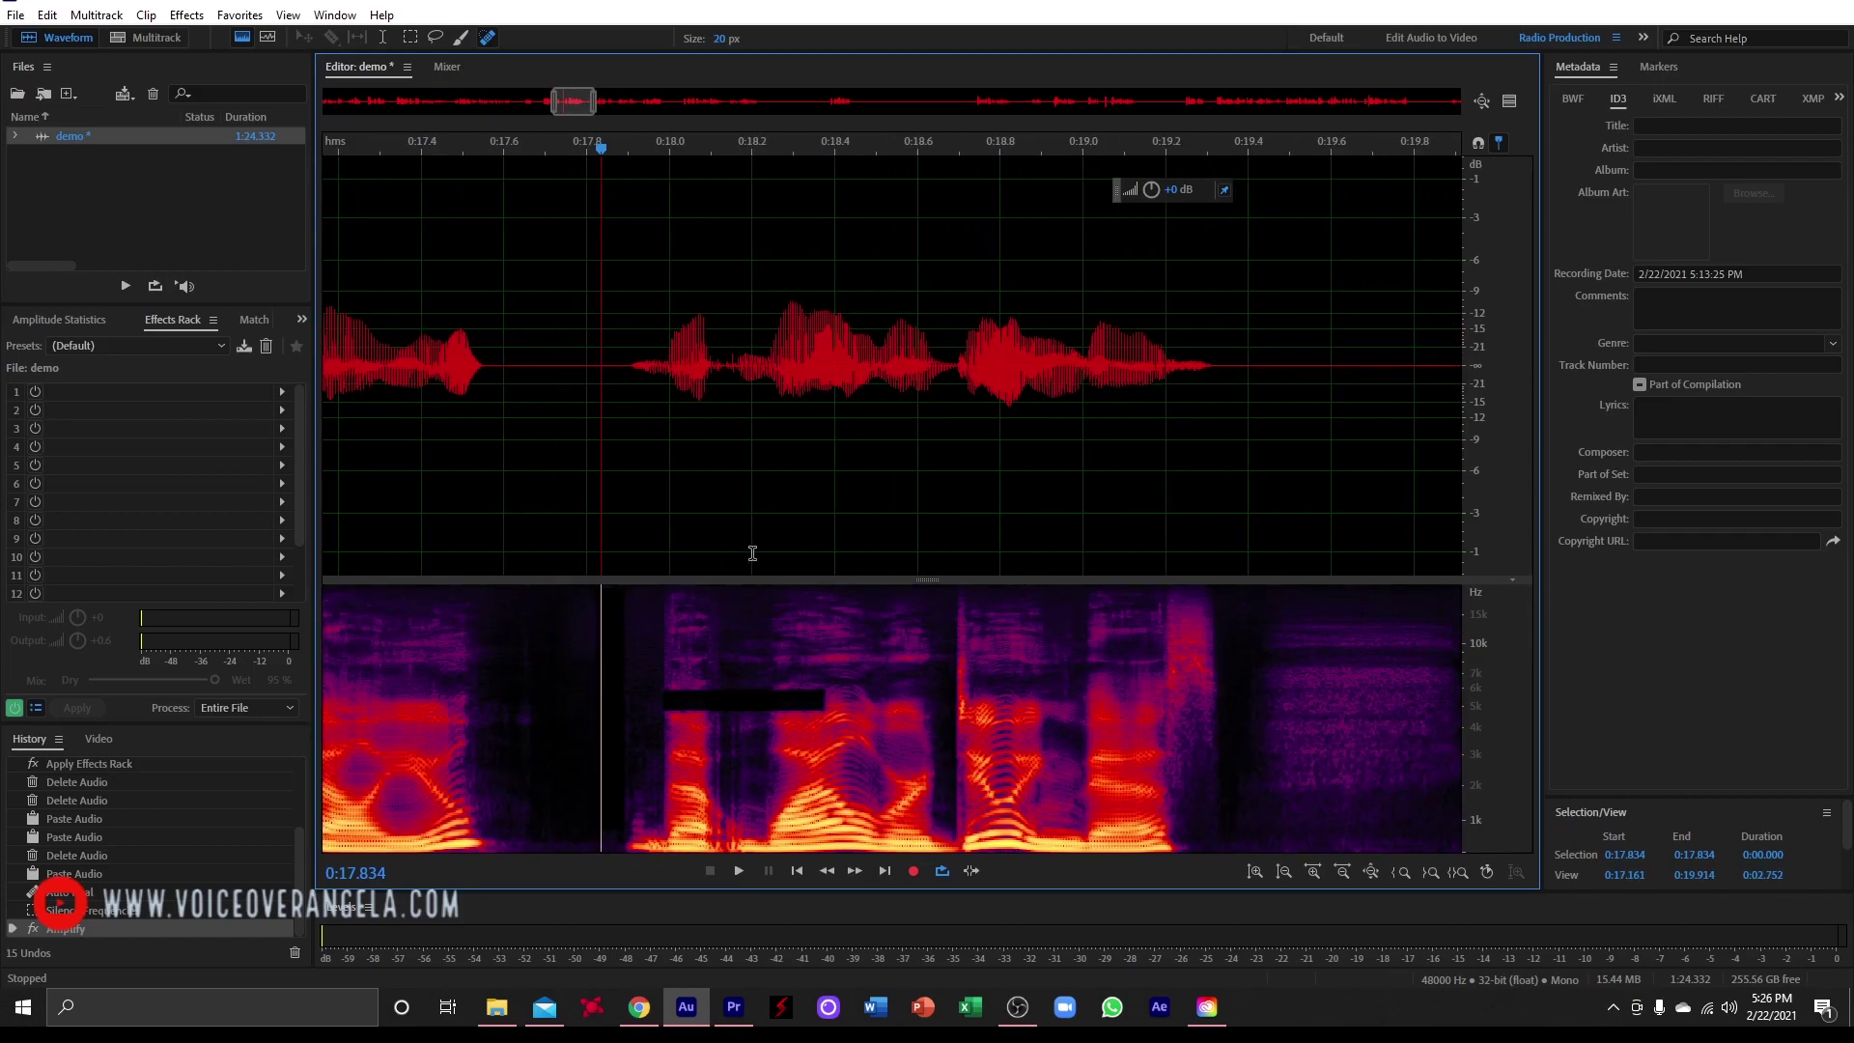
scroll(1173, 664, up, 7)
mouse_move(1081, 593)
mouse_down()
mouse_move(1122, 736)
mouse_move(1094, 625)
mouse_move(1088, 751)
mouse_move(1080, 599)
mouse_up()
scroll(795, 641, down, 5)
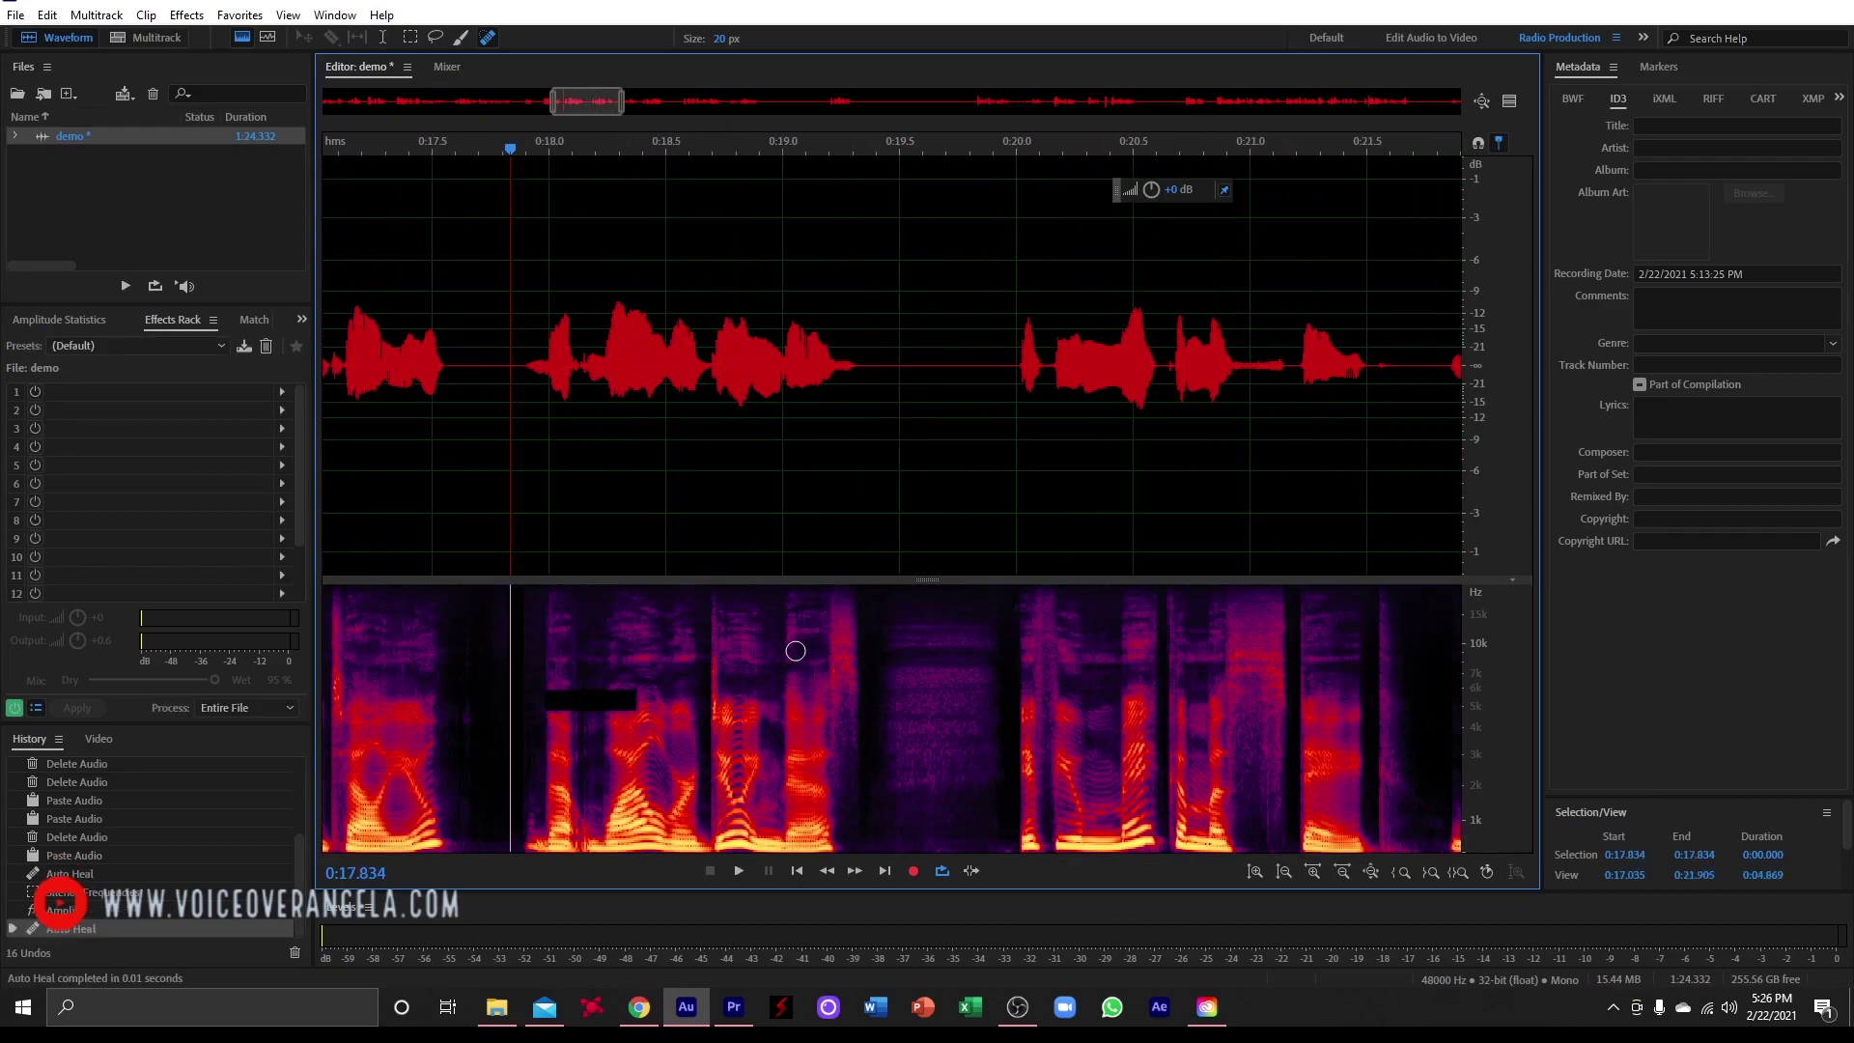
scroll(915, 650, right, 5)
scroll(605, 659, up, 5)
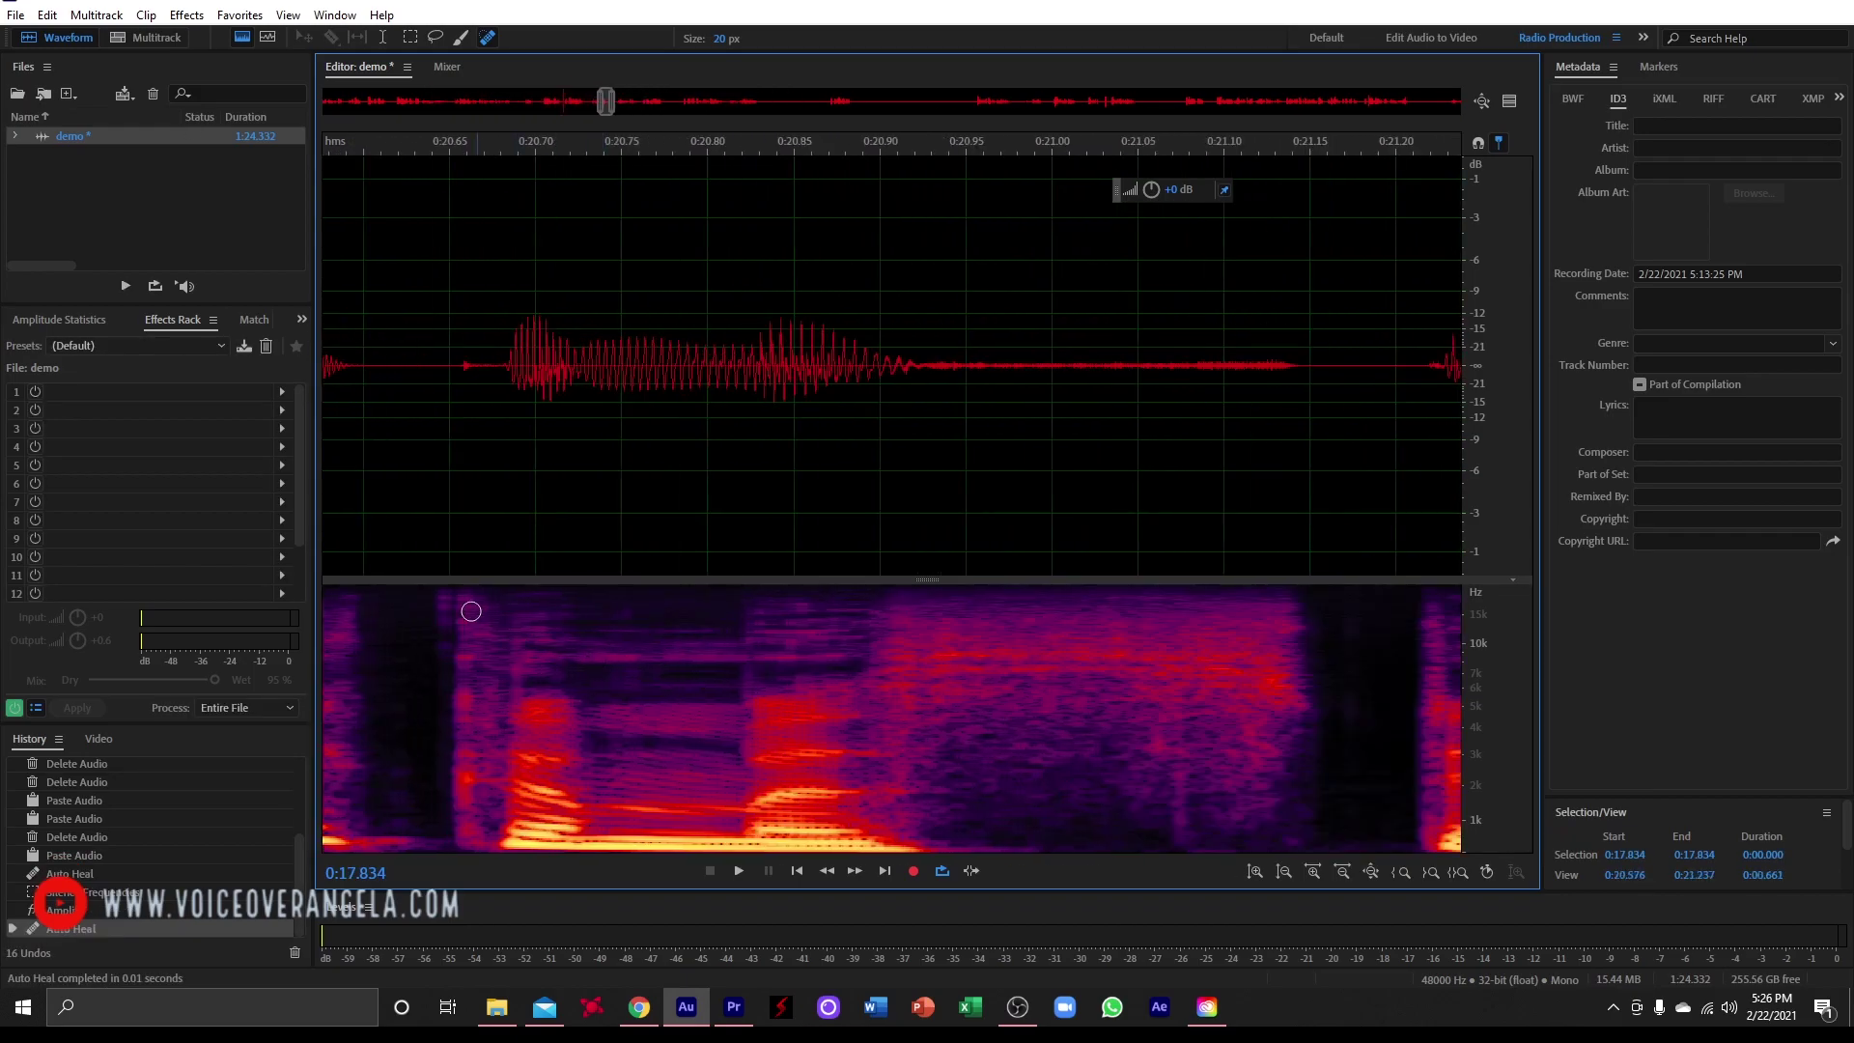
drag(444, 592, 444, 676)
Step: Select the phrase from 0:23.626 to 0:25.299 in the waveform
scroll(585, 485, down, 4)
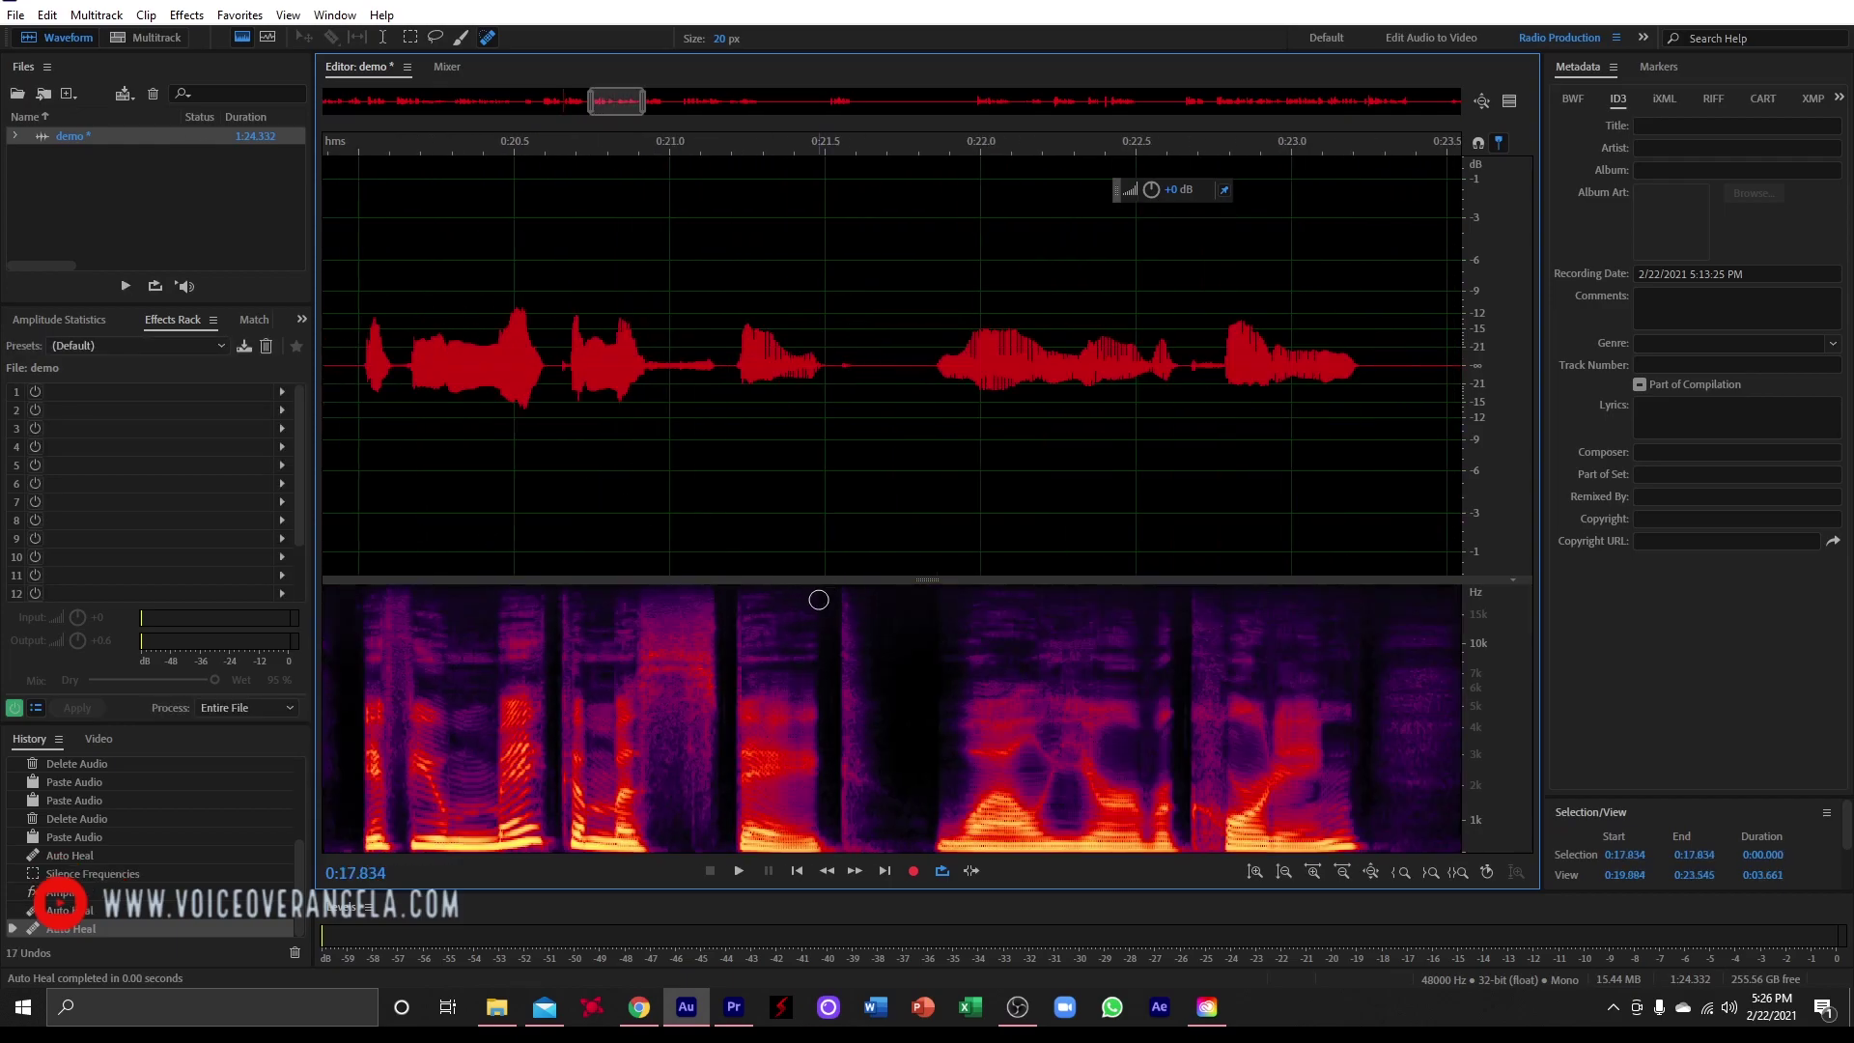
scroll(816, 594, down, 2)
scroll(816, 593, right, 4)
click(595, 435)
drag(625, 447, 1020, 485)
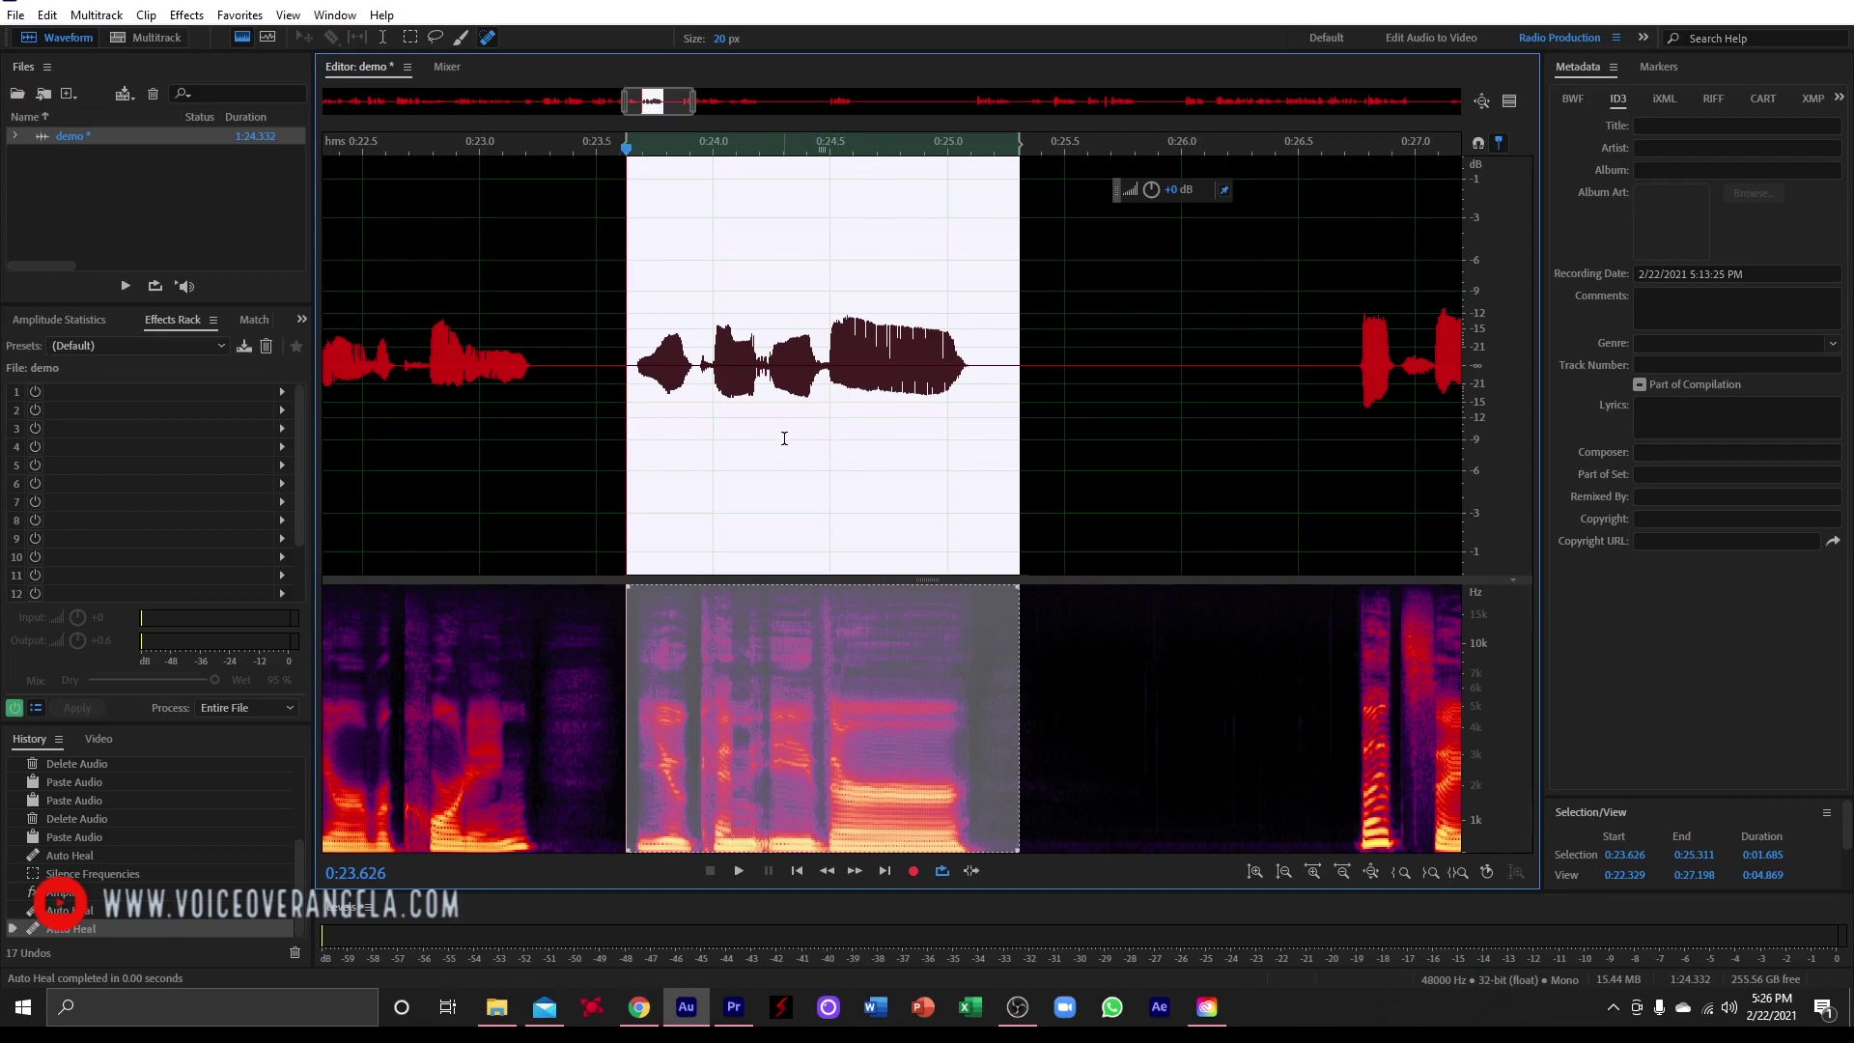
click(941, 872)
click(942, 872)
key(space)
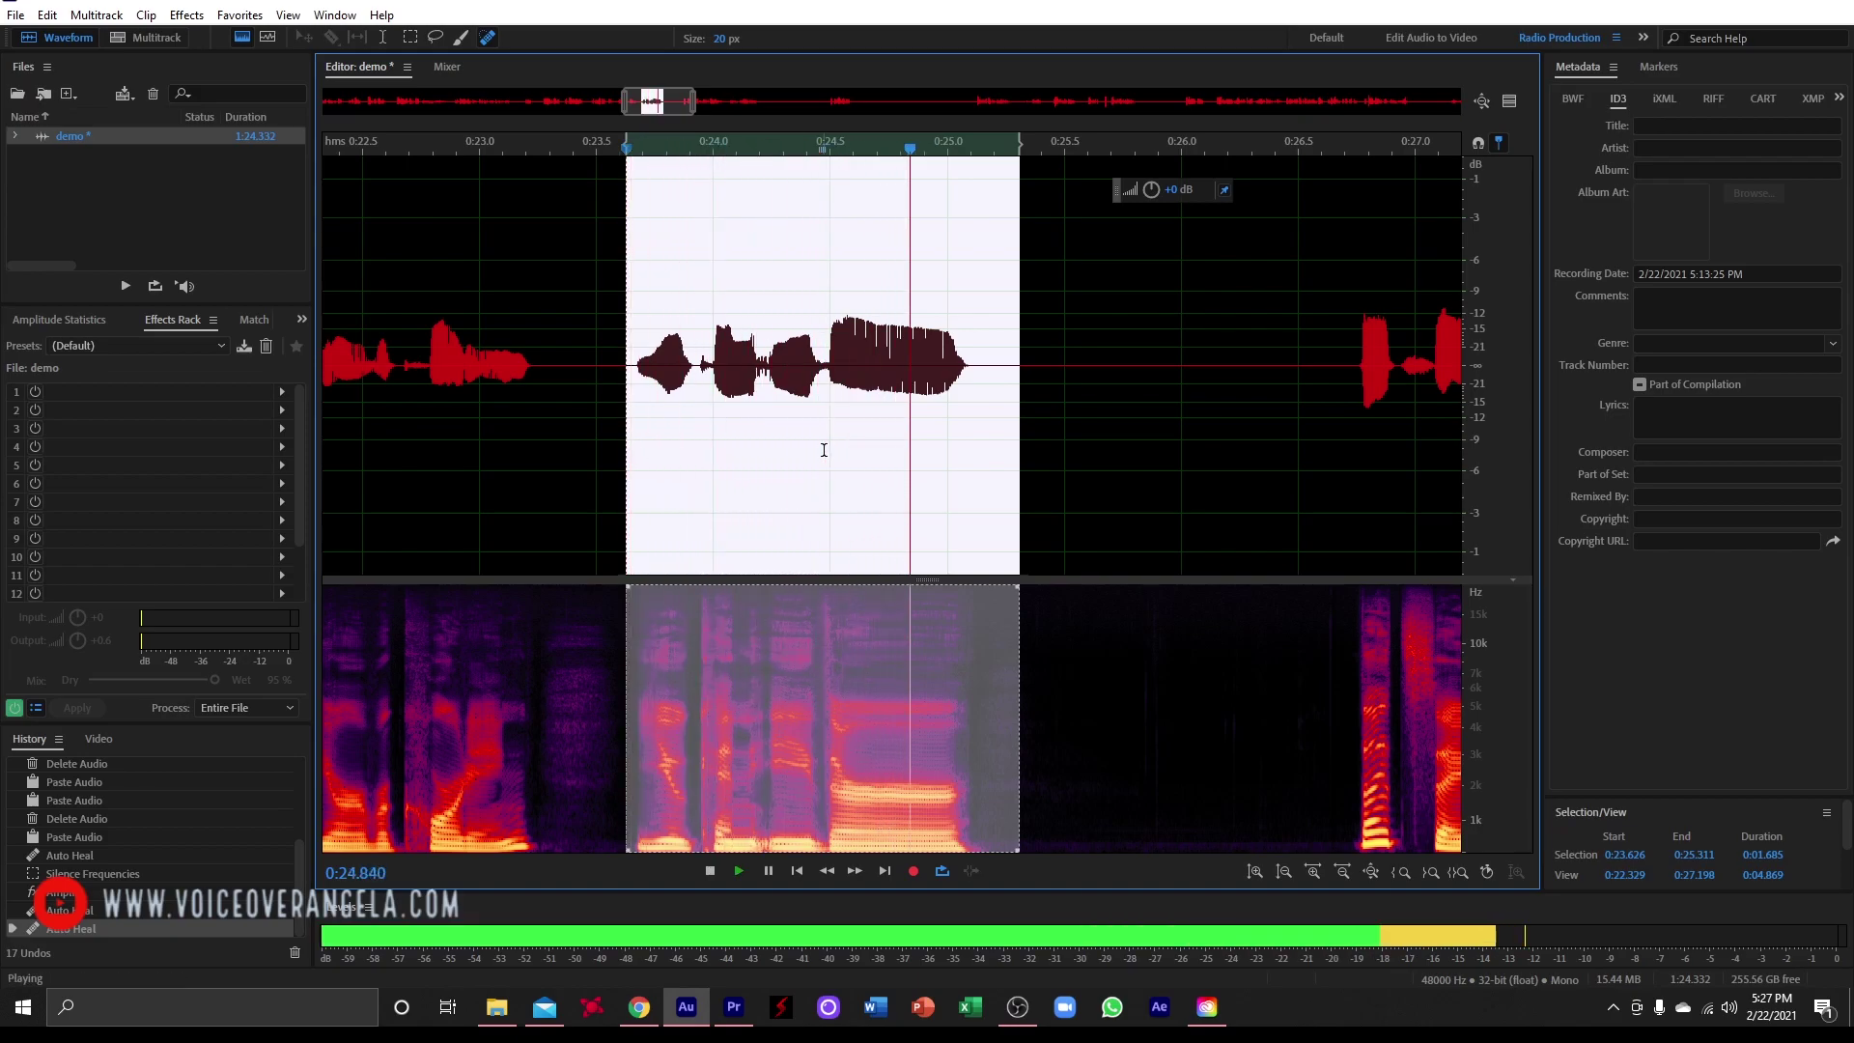
key(space)
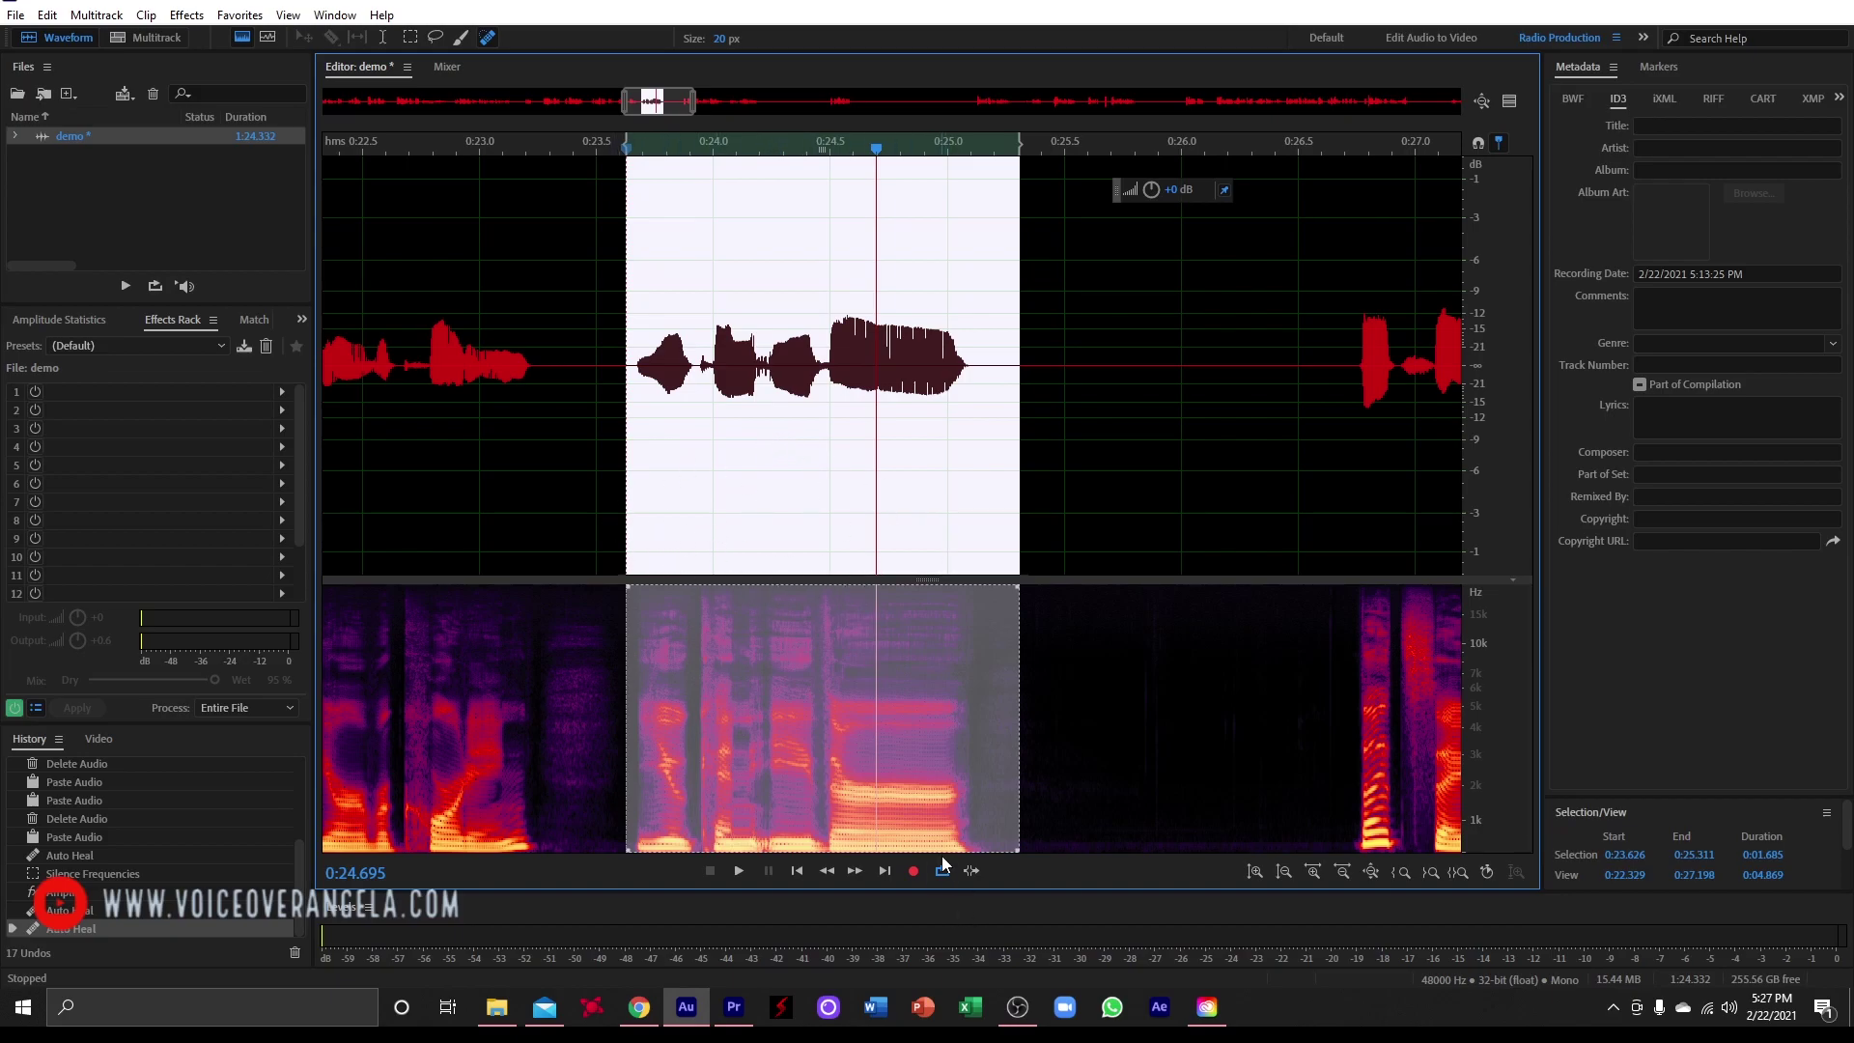
key(space)
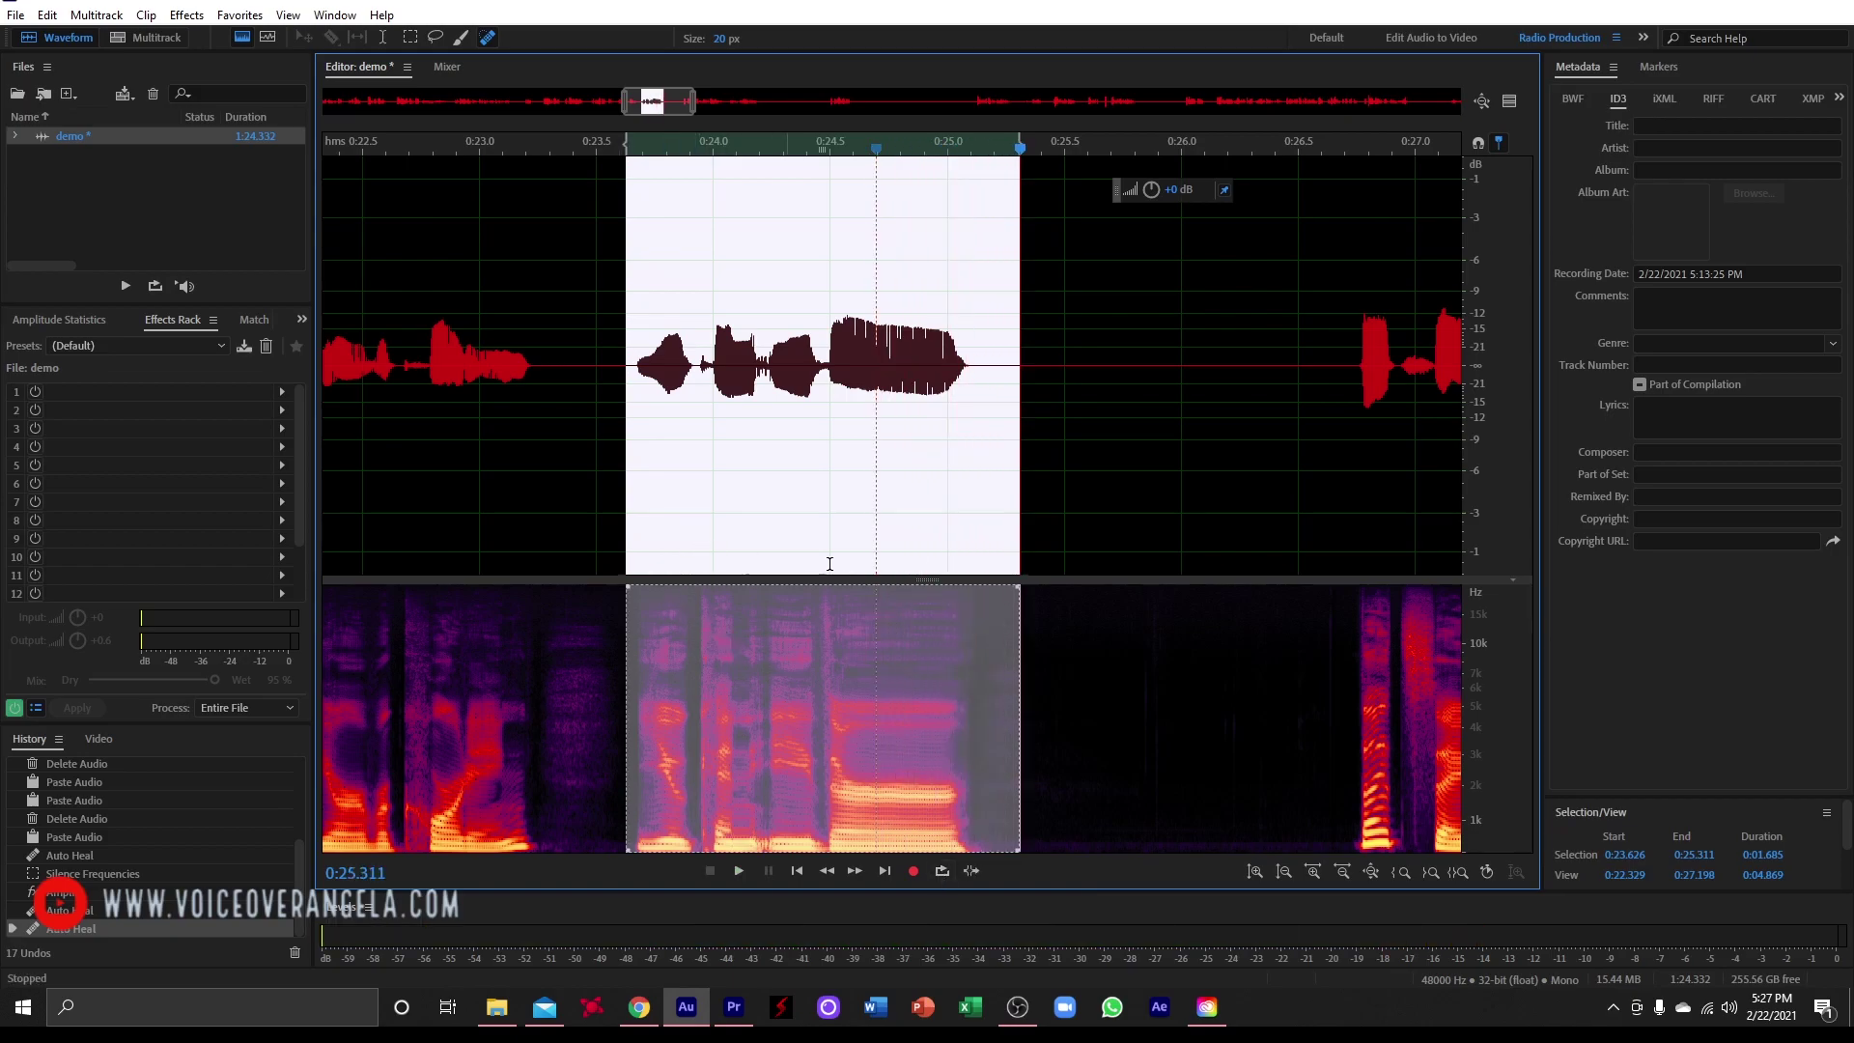
click(1055, 541)
drag(632, 542, 988, 558)
key(space)
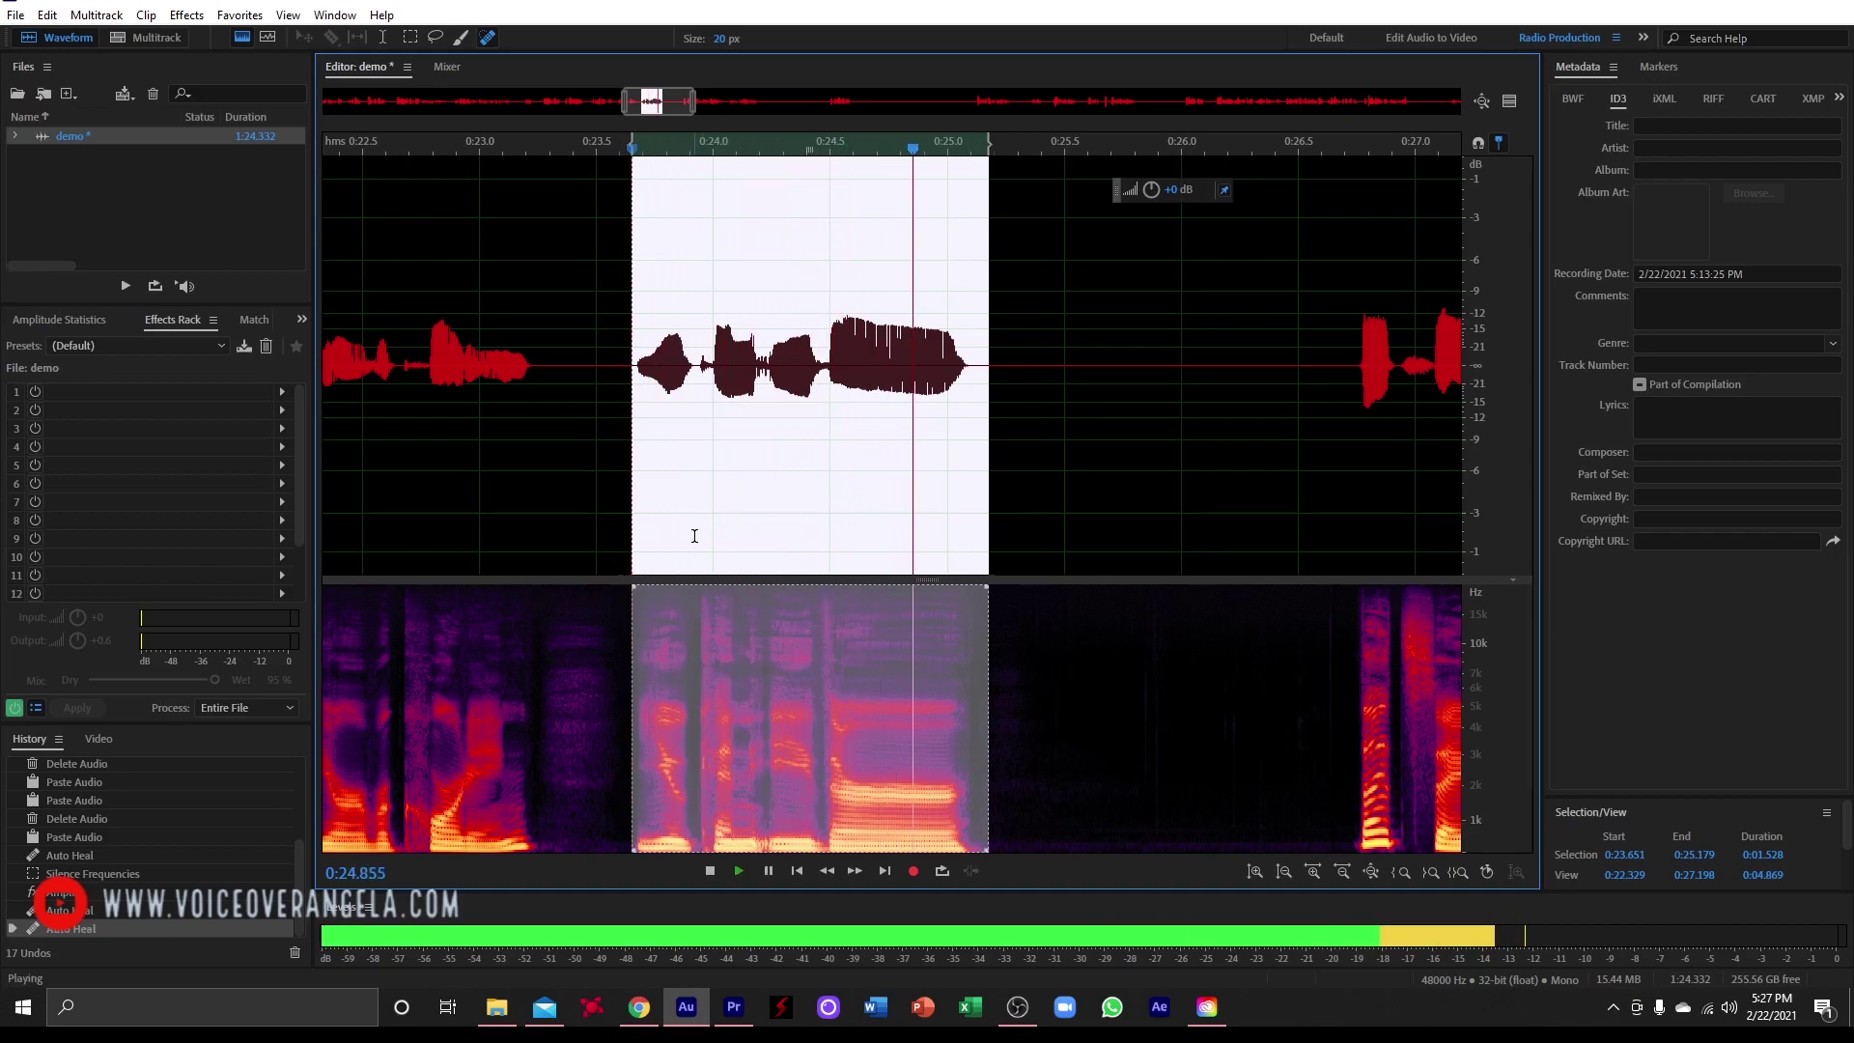
click(792, 507)
click(941, 871)
drag(626, 521, 990, 553)
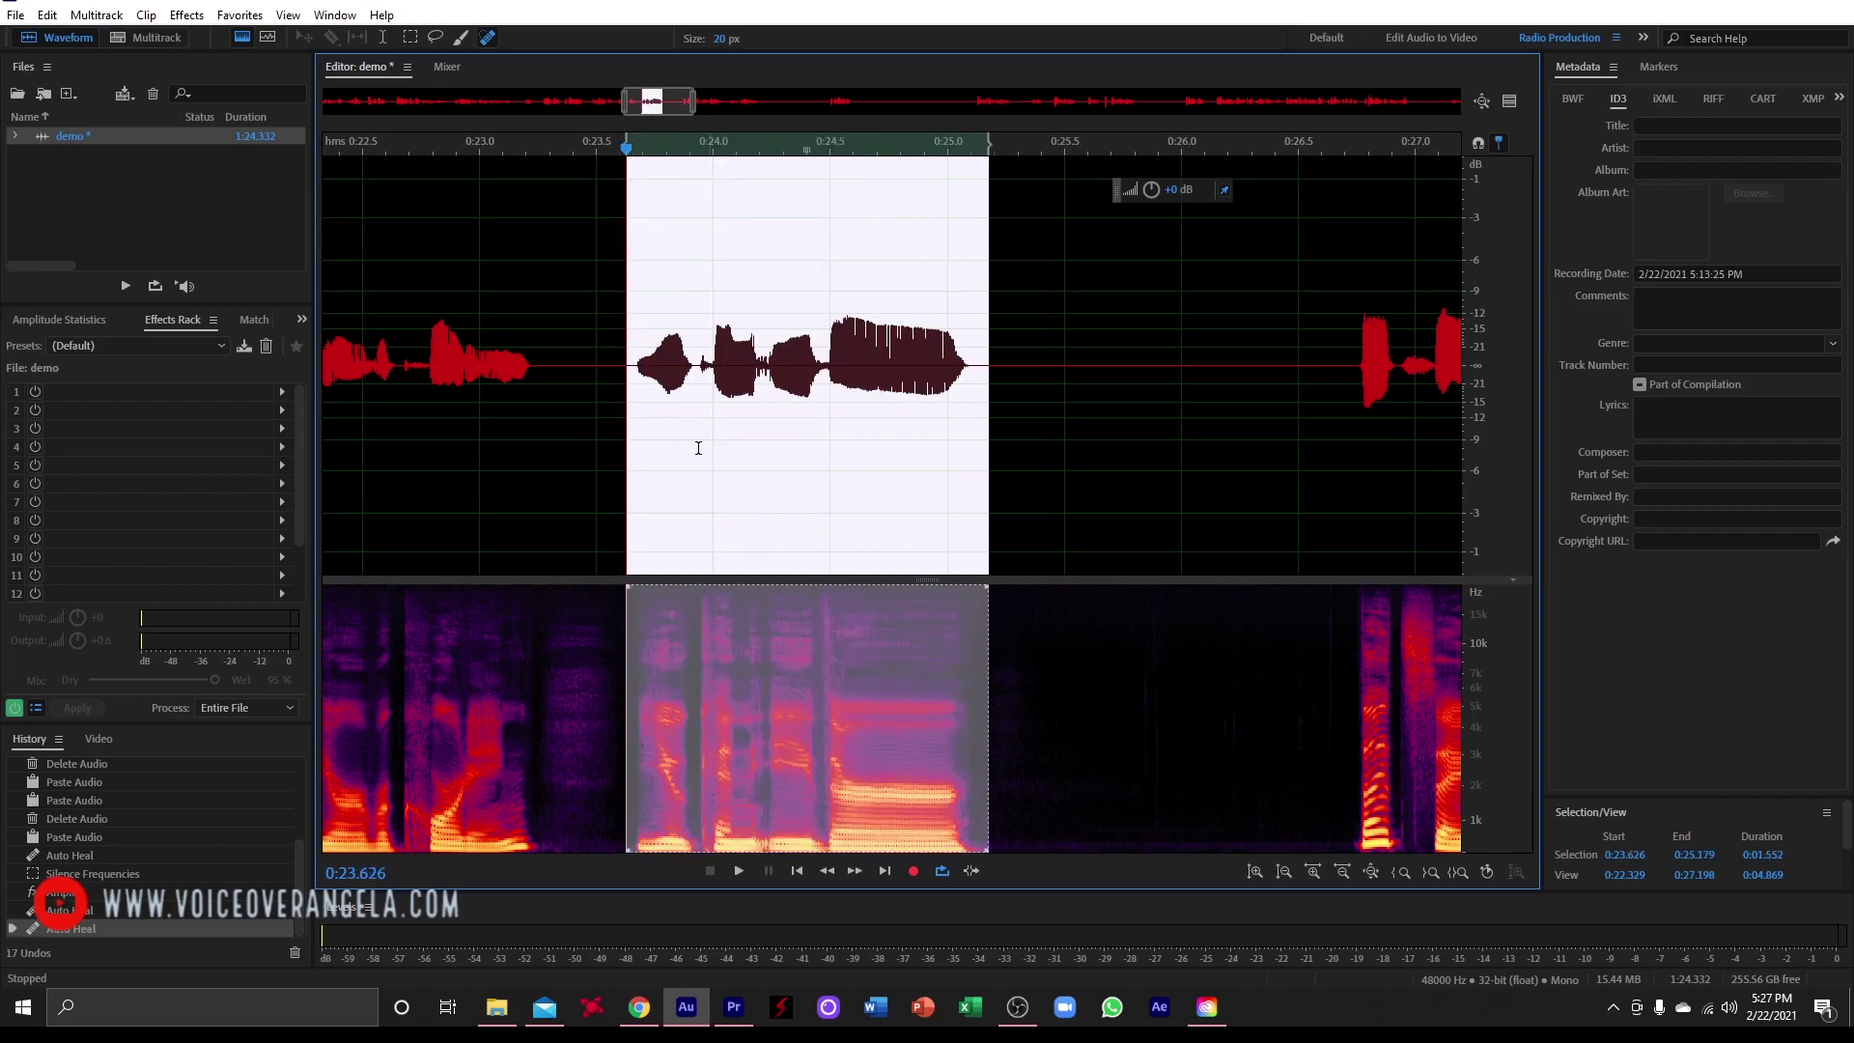
key(space)
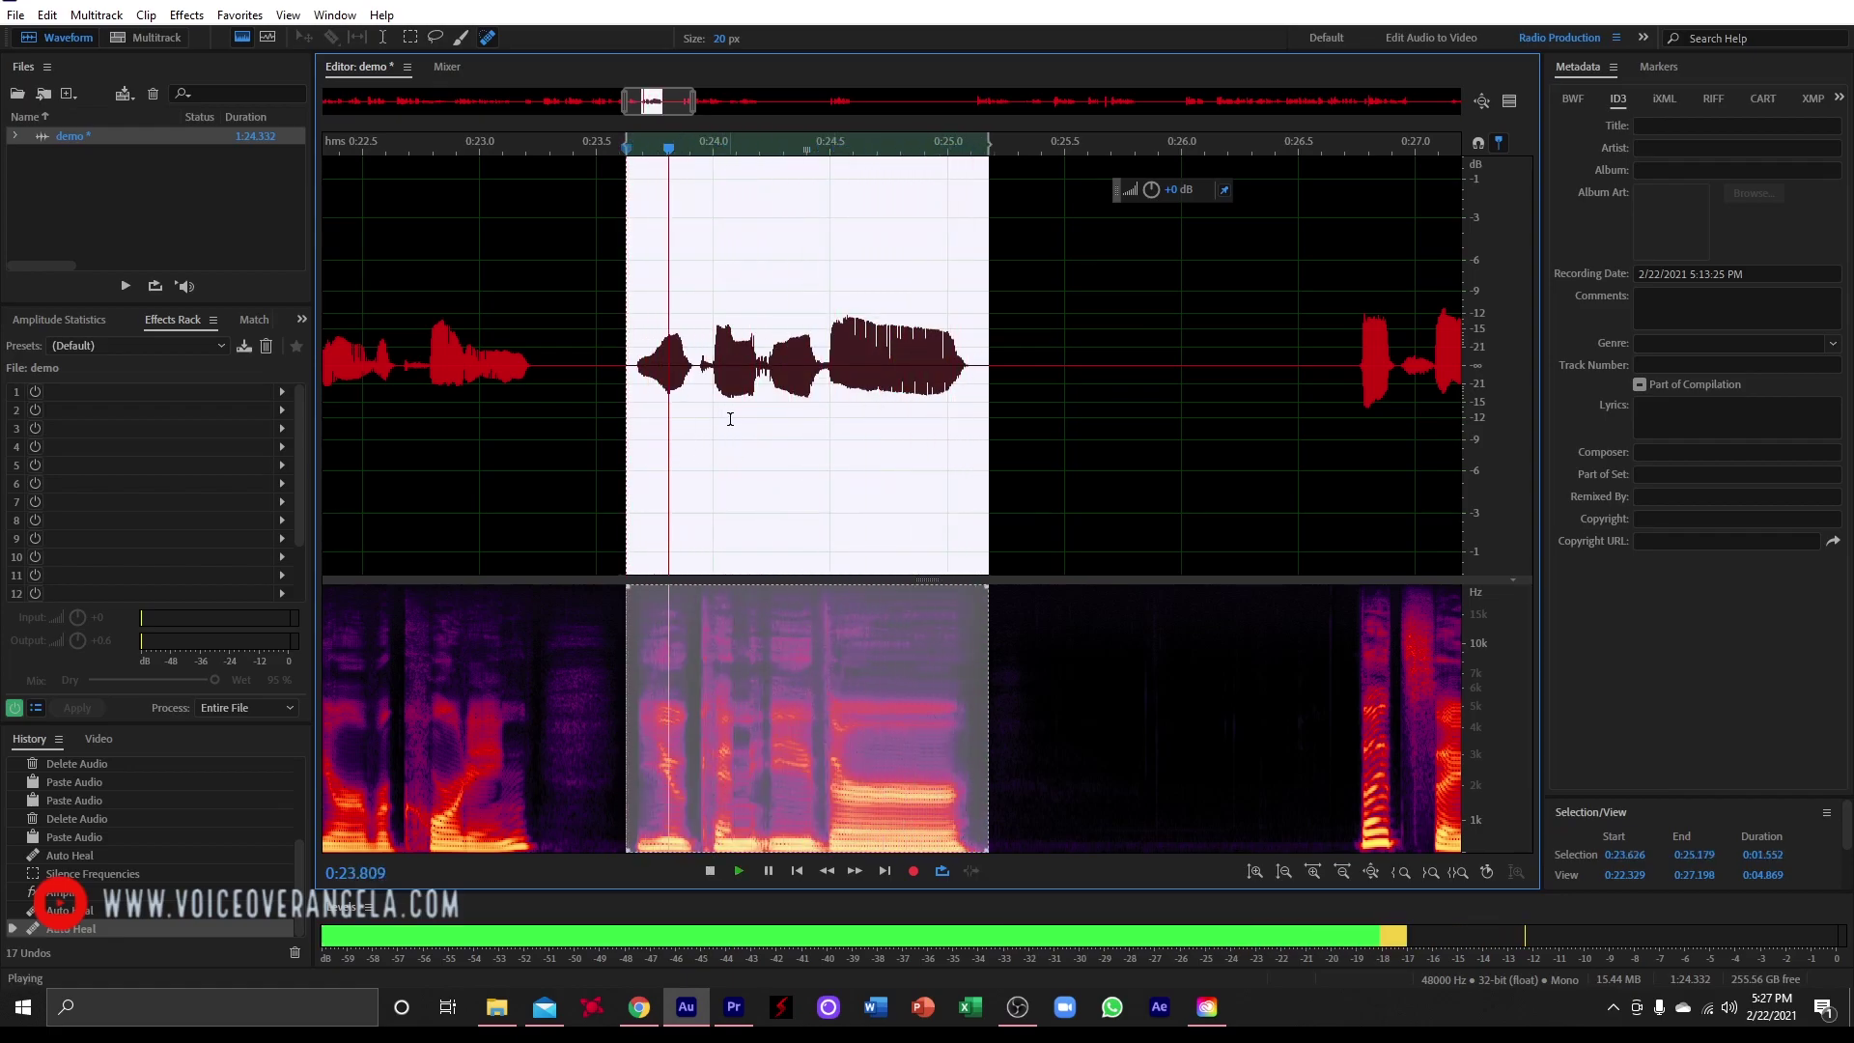
key(space)
click(657, 404)
scroll(655, 483, up, 3)
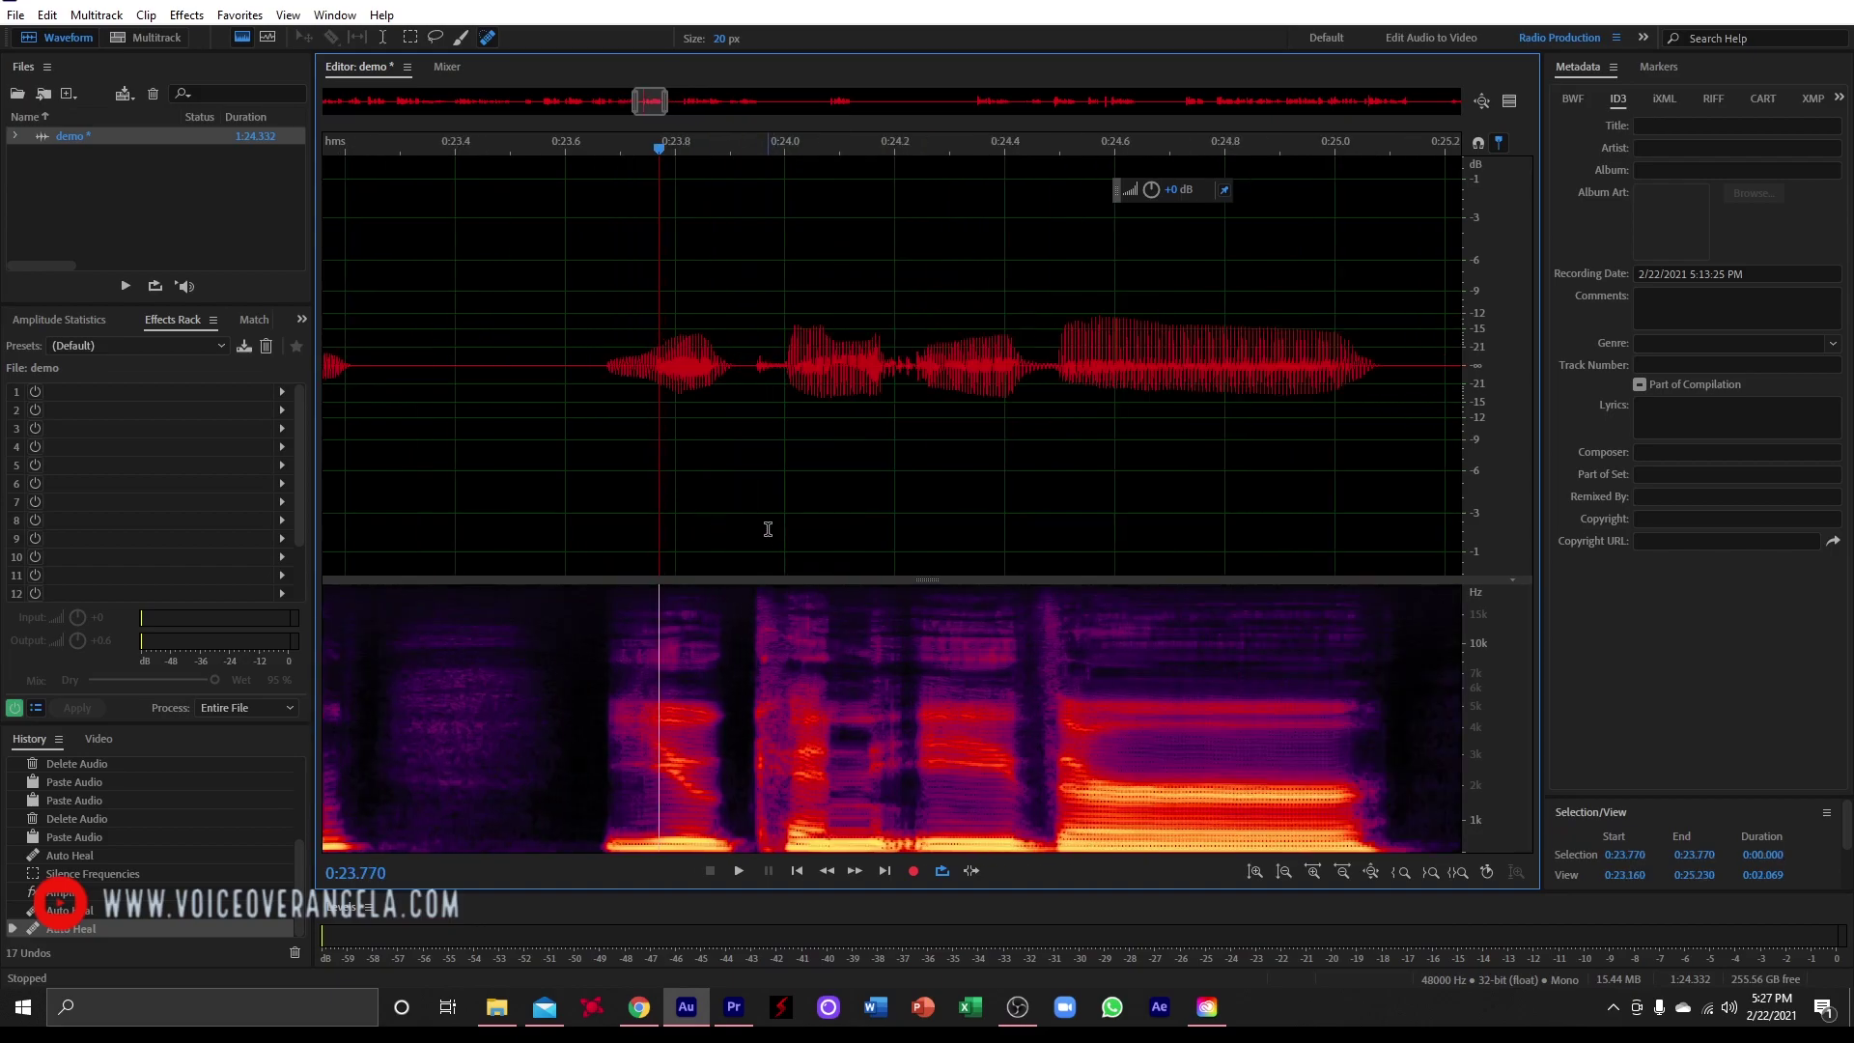
scroll(767, 529, right, 1)
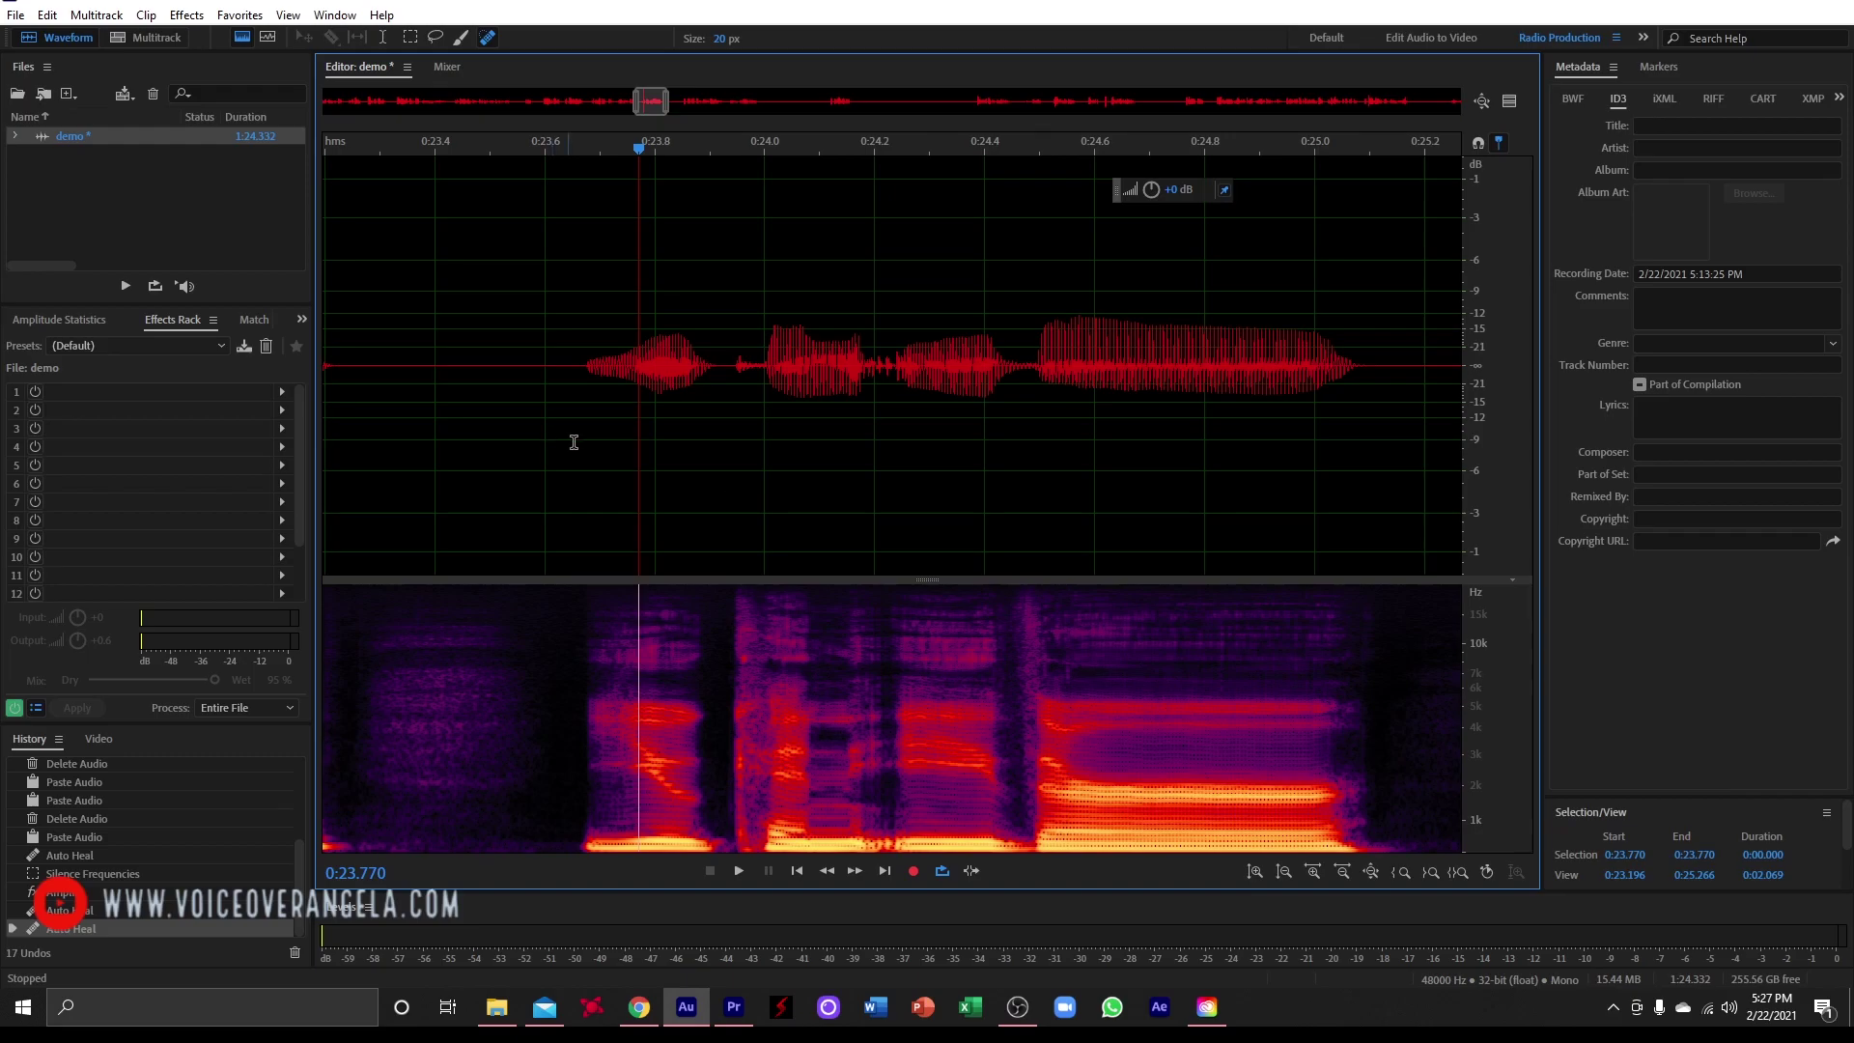
drag(566, 444, 1397, 482)
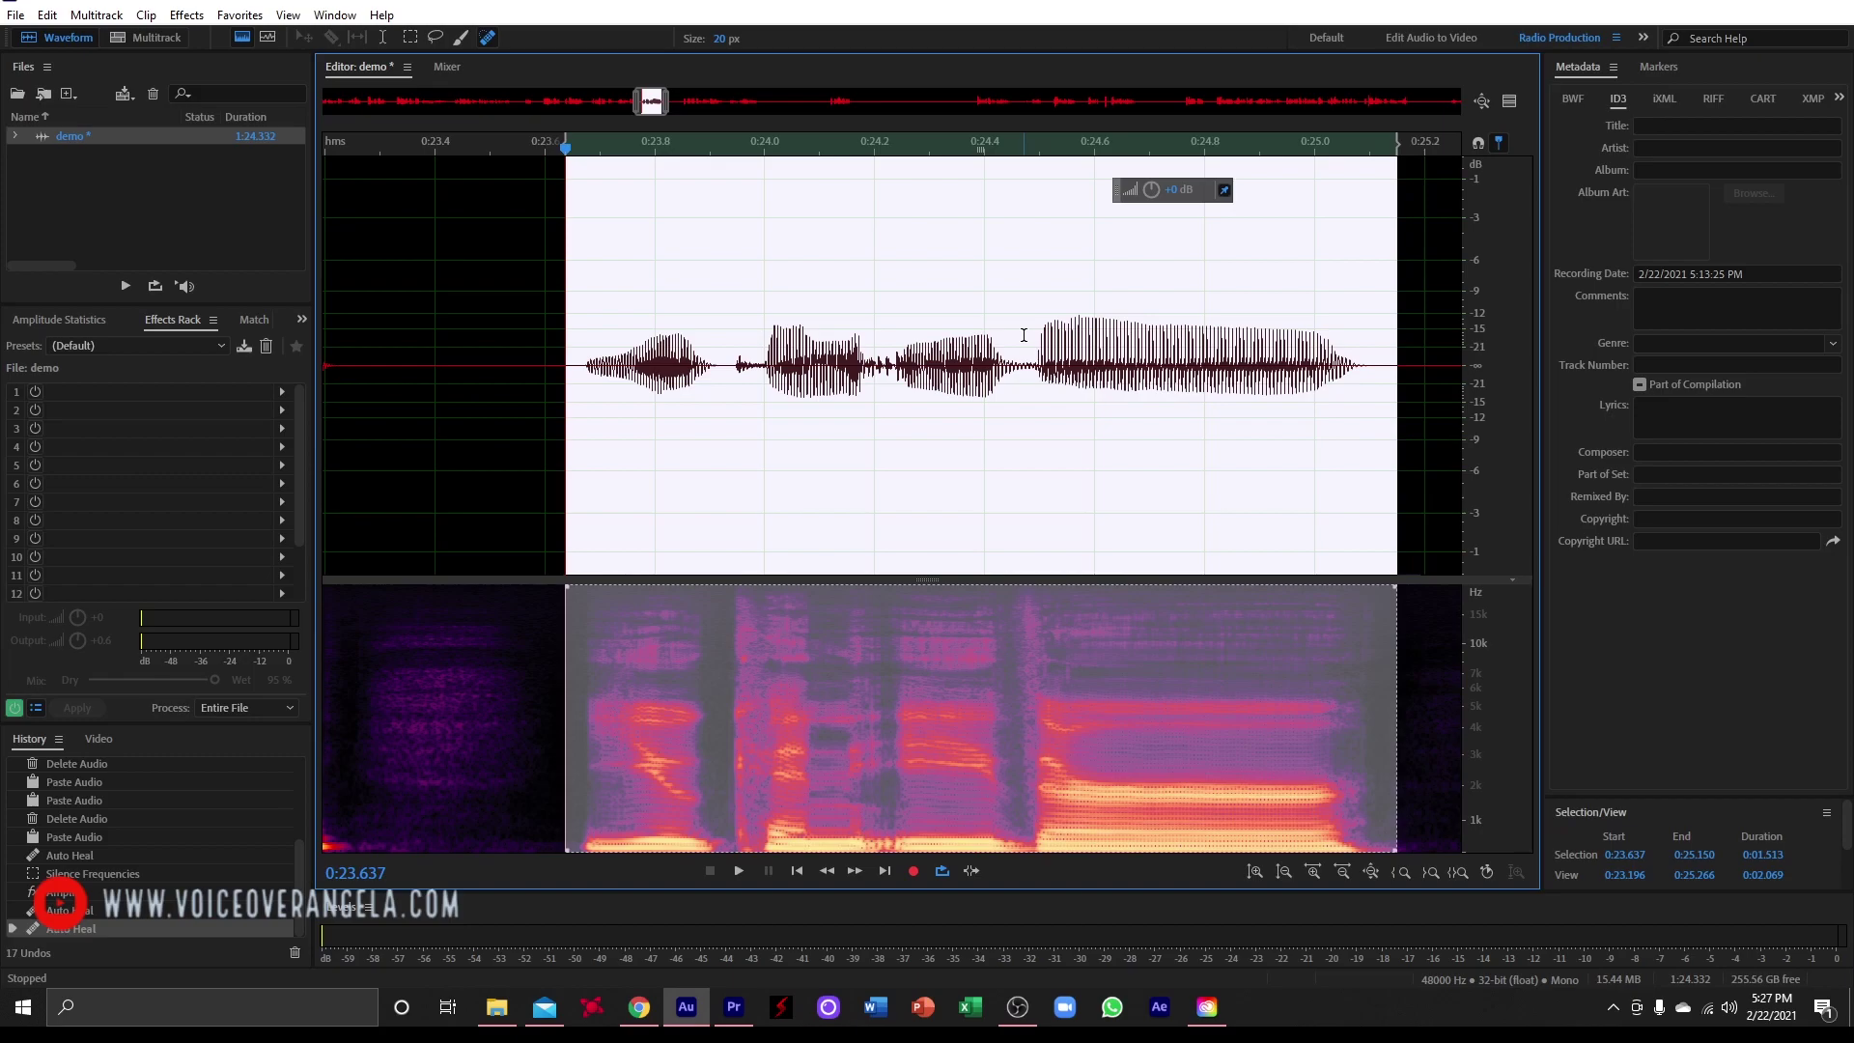
scroll(924, 368, down, 5)
click(515, 483)
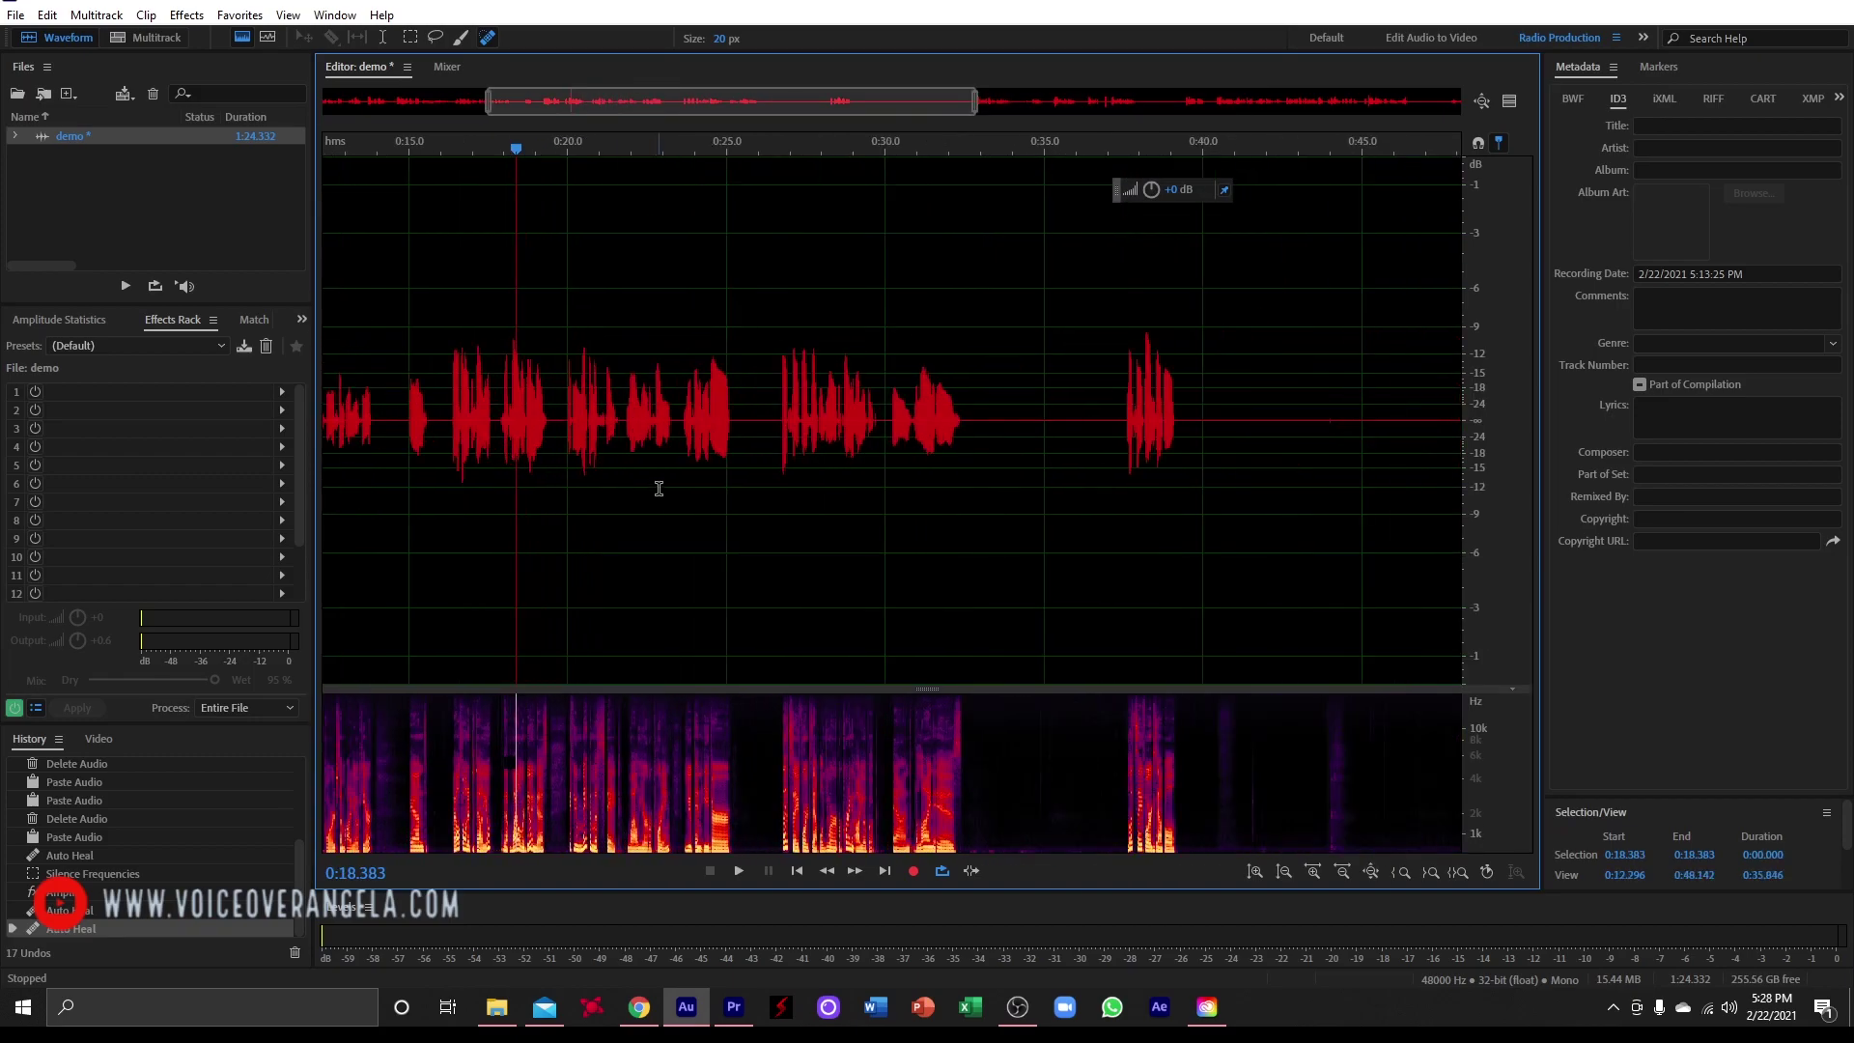
Step: Apply the 'Normalize to -3 dB' favorite to the whole file and deselect
scroll(668, 483, down, 2)
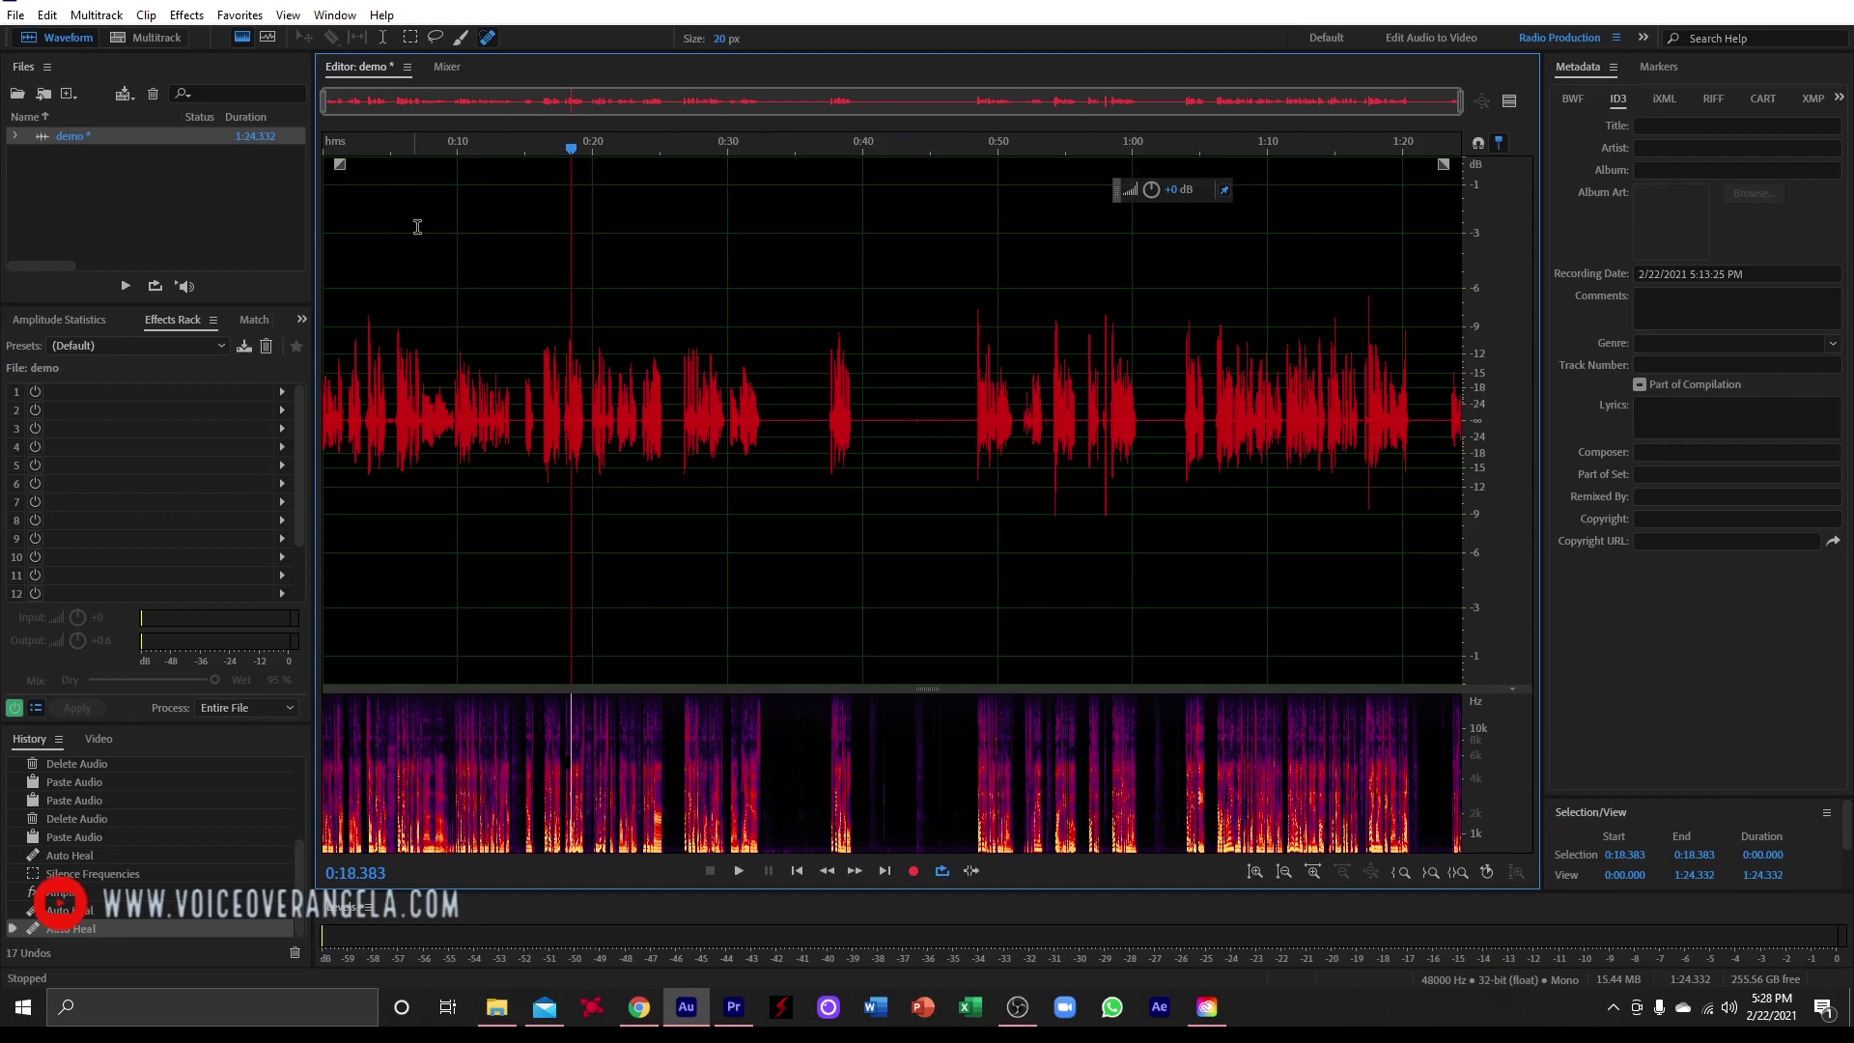
click(239, 17)
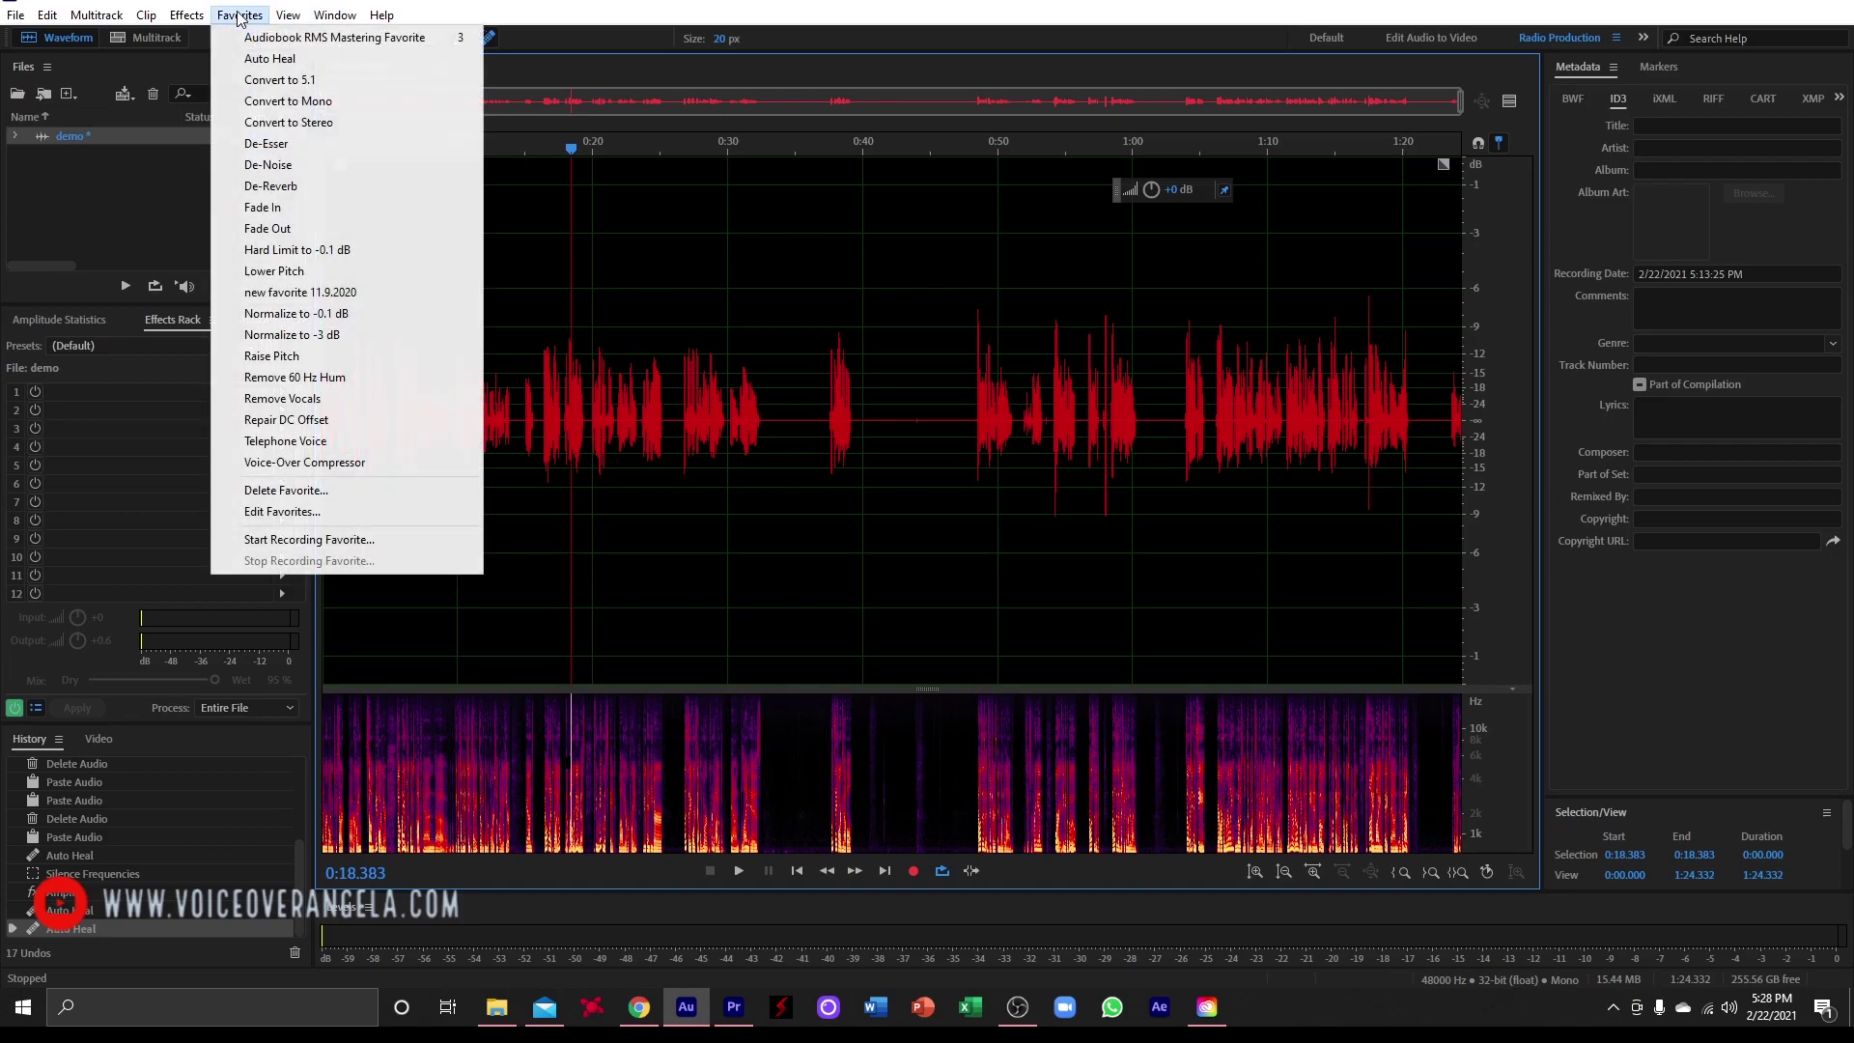
click(303, 335)
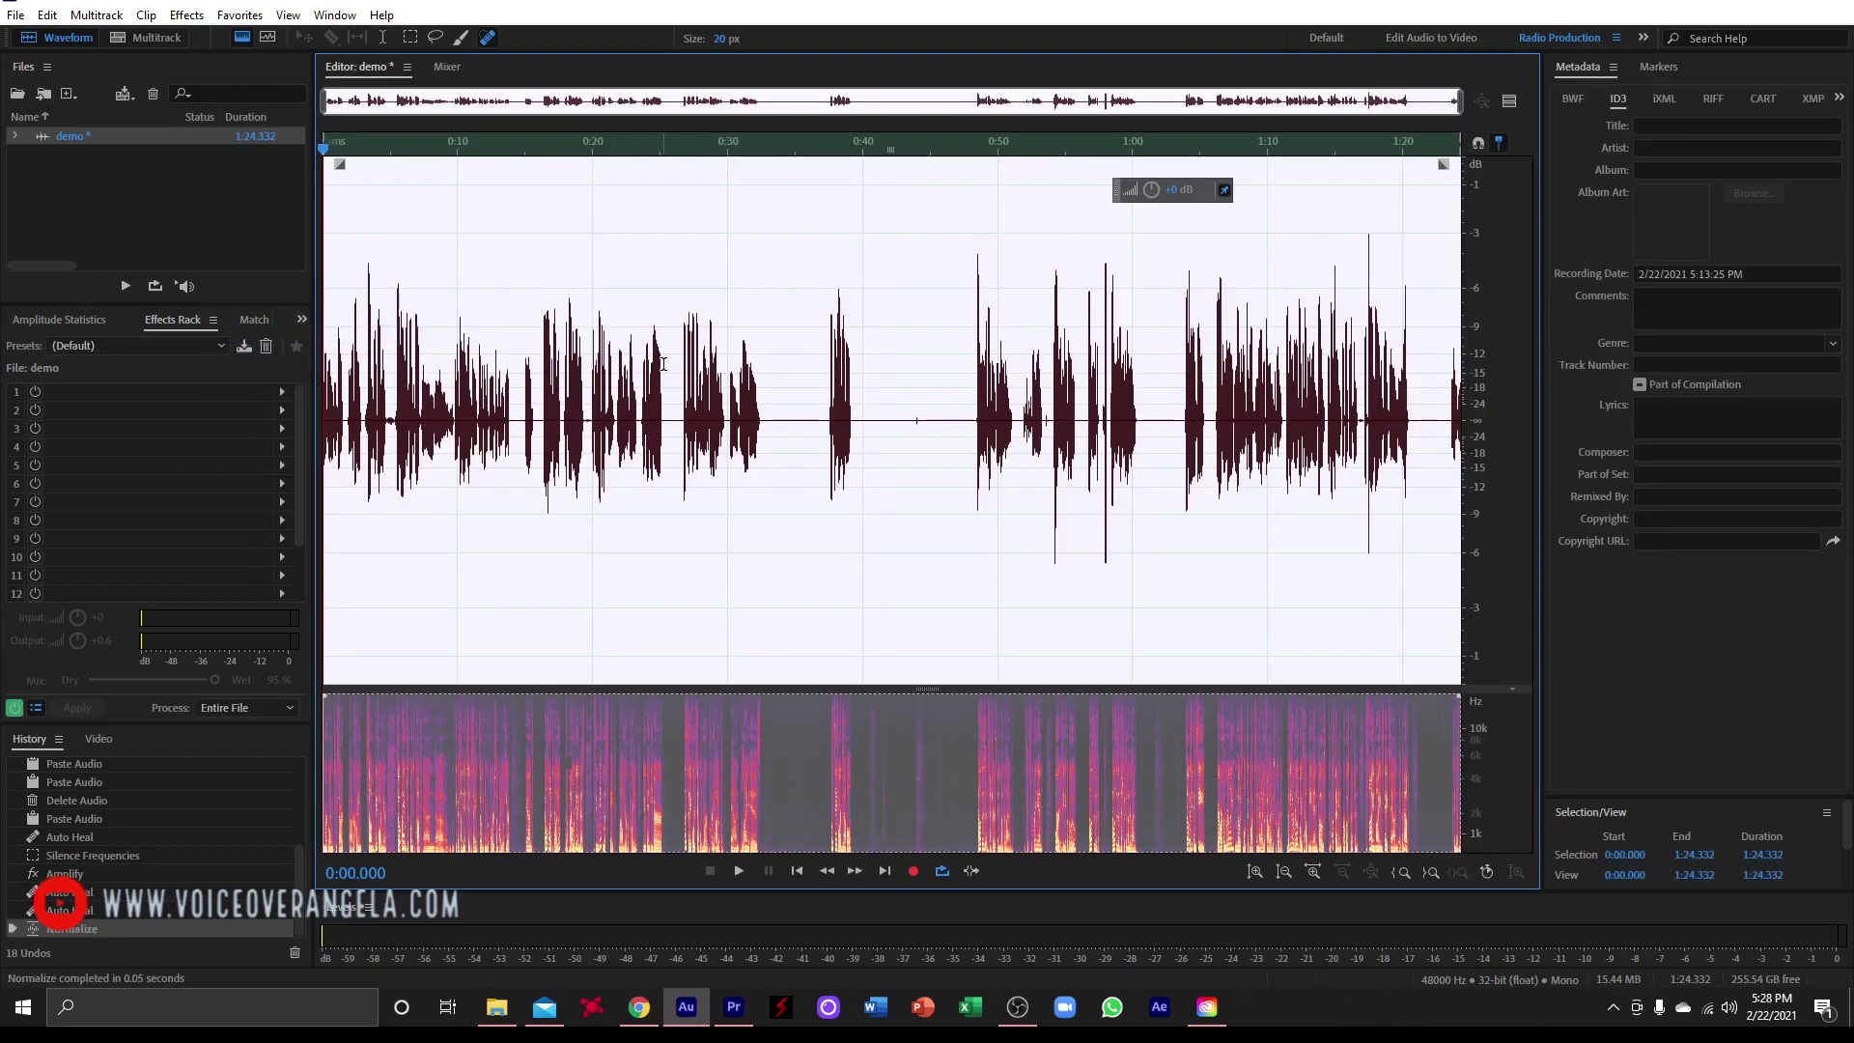
click(781, 430)
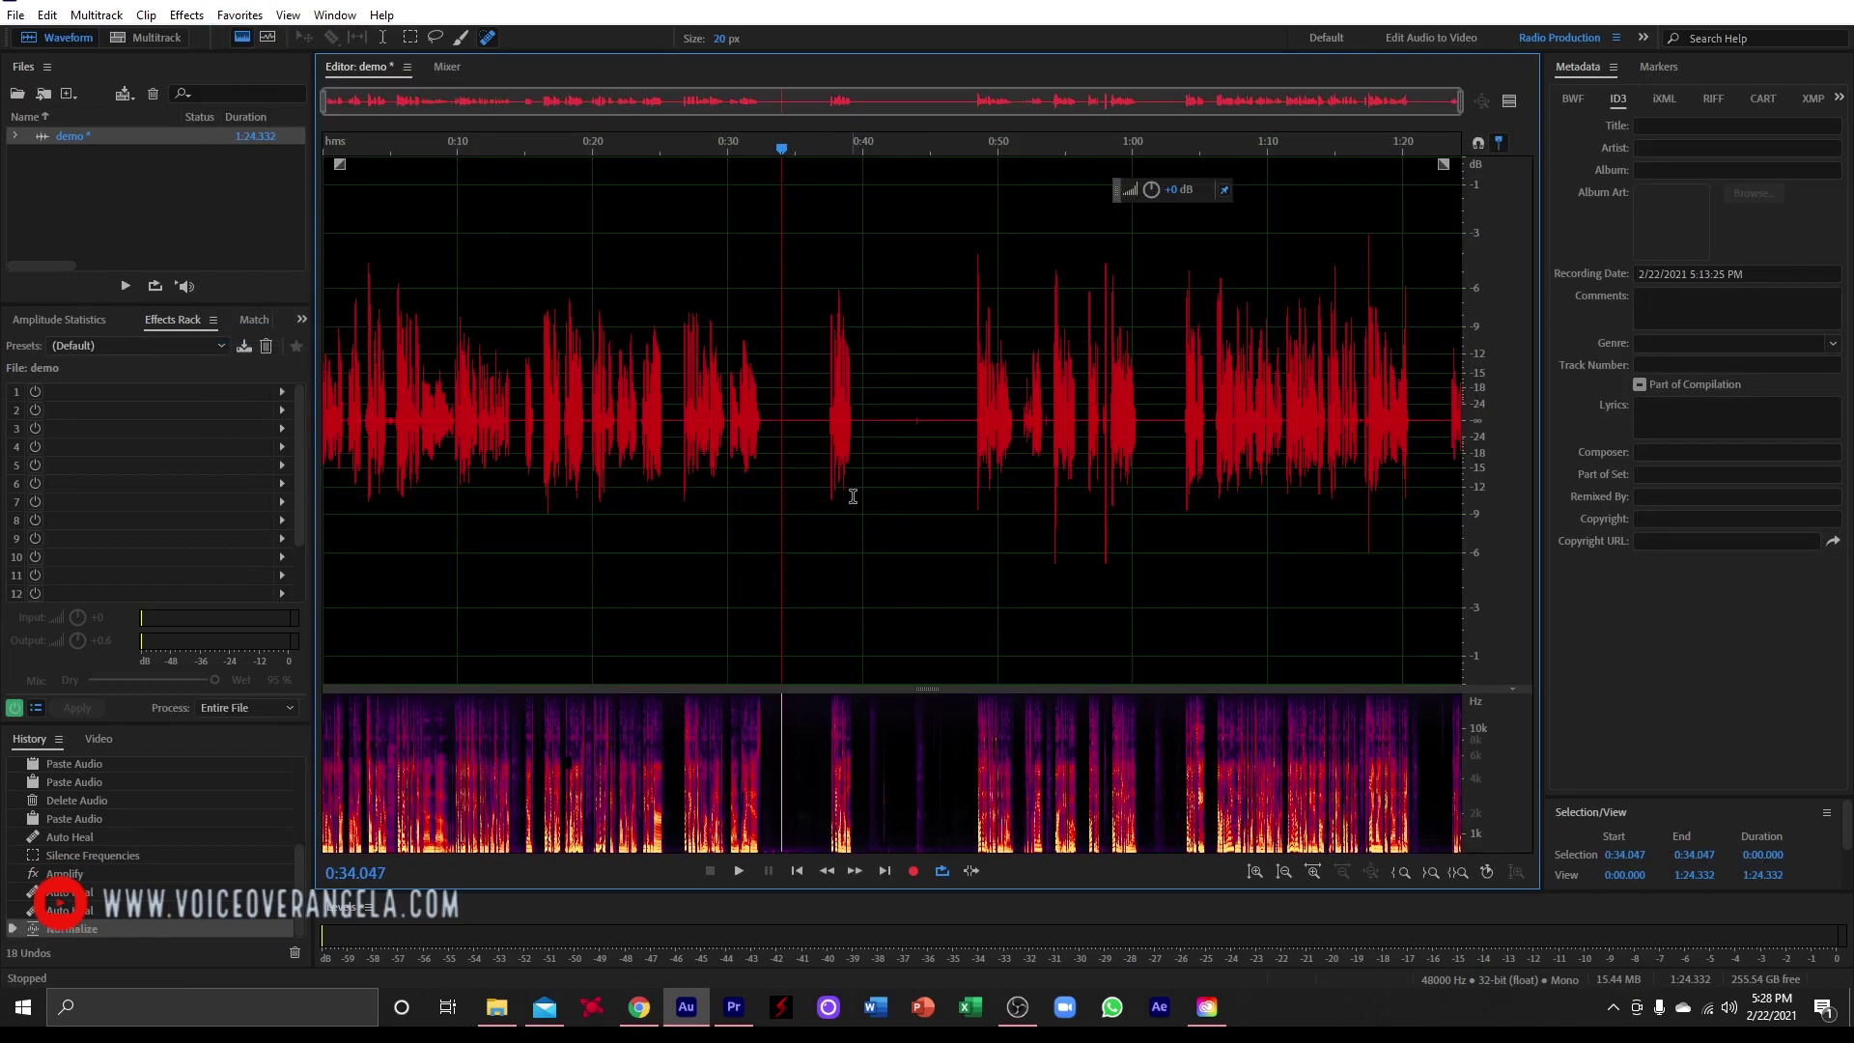
click(16, 14)
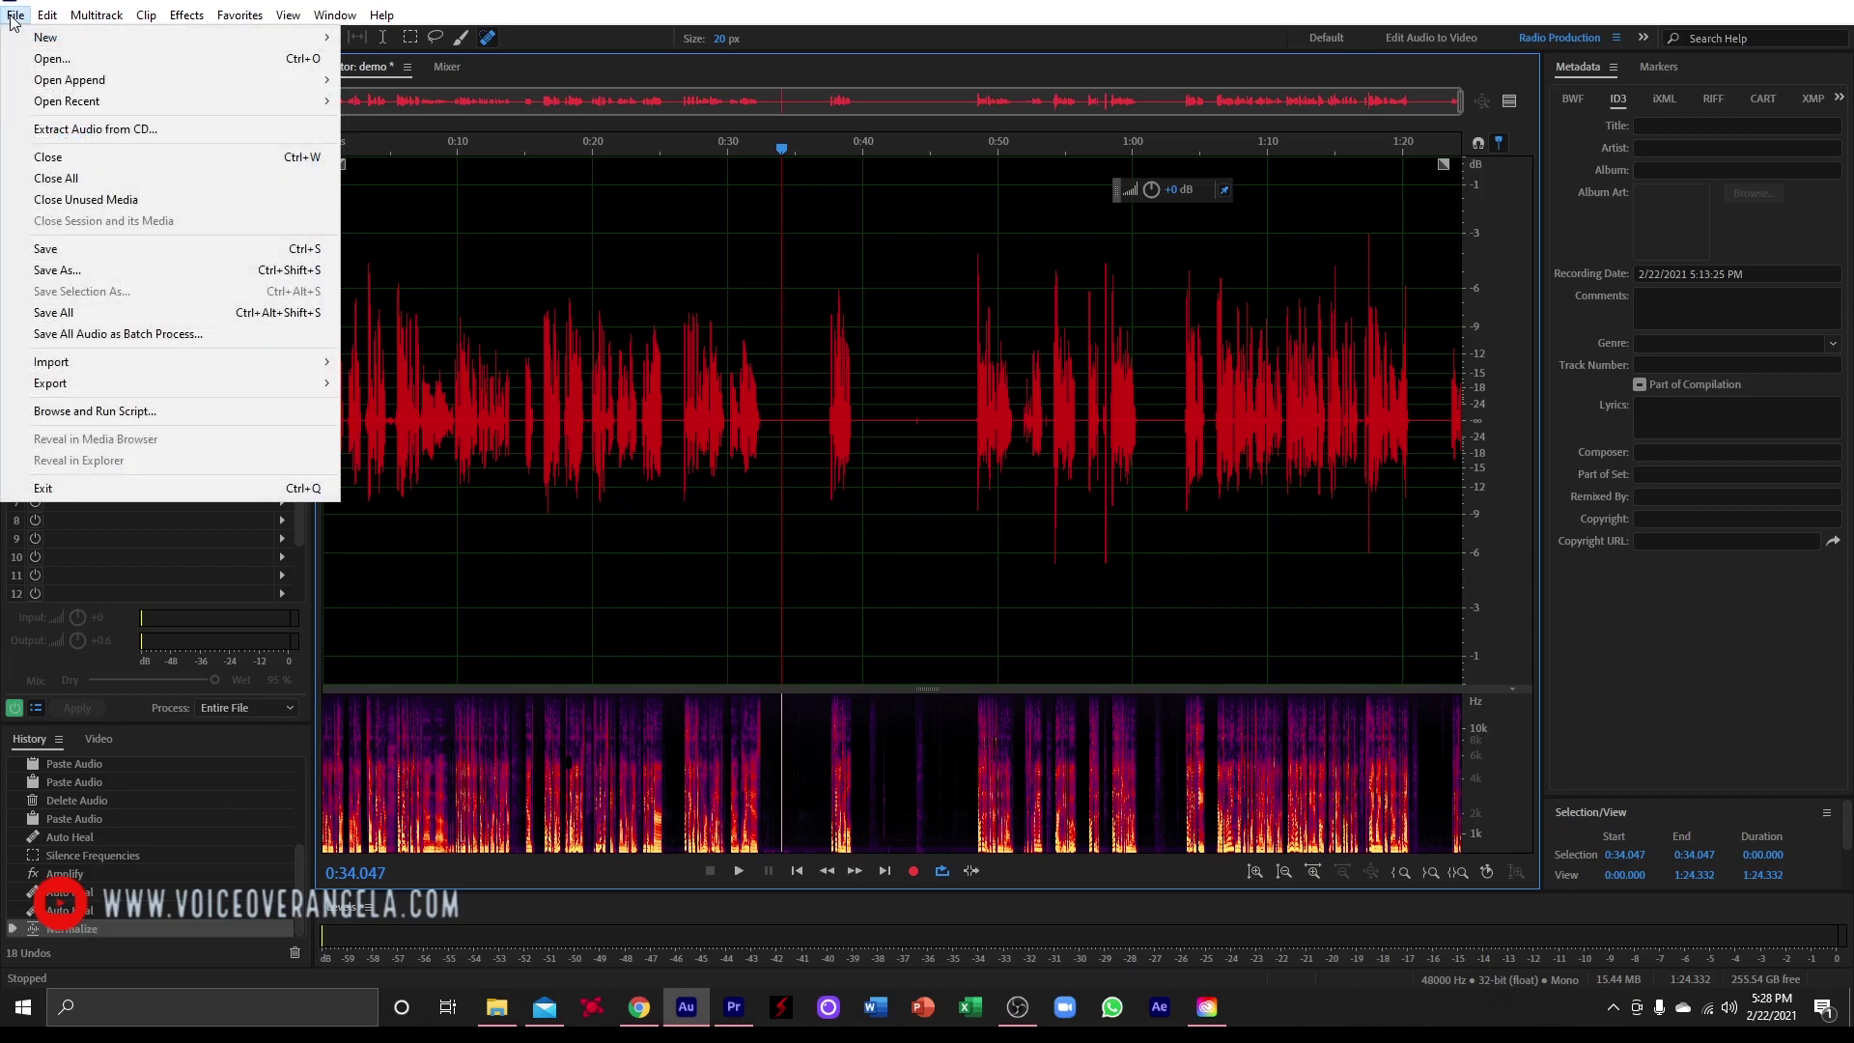
click(81, 270)
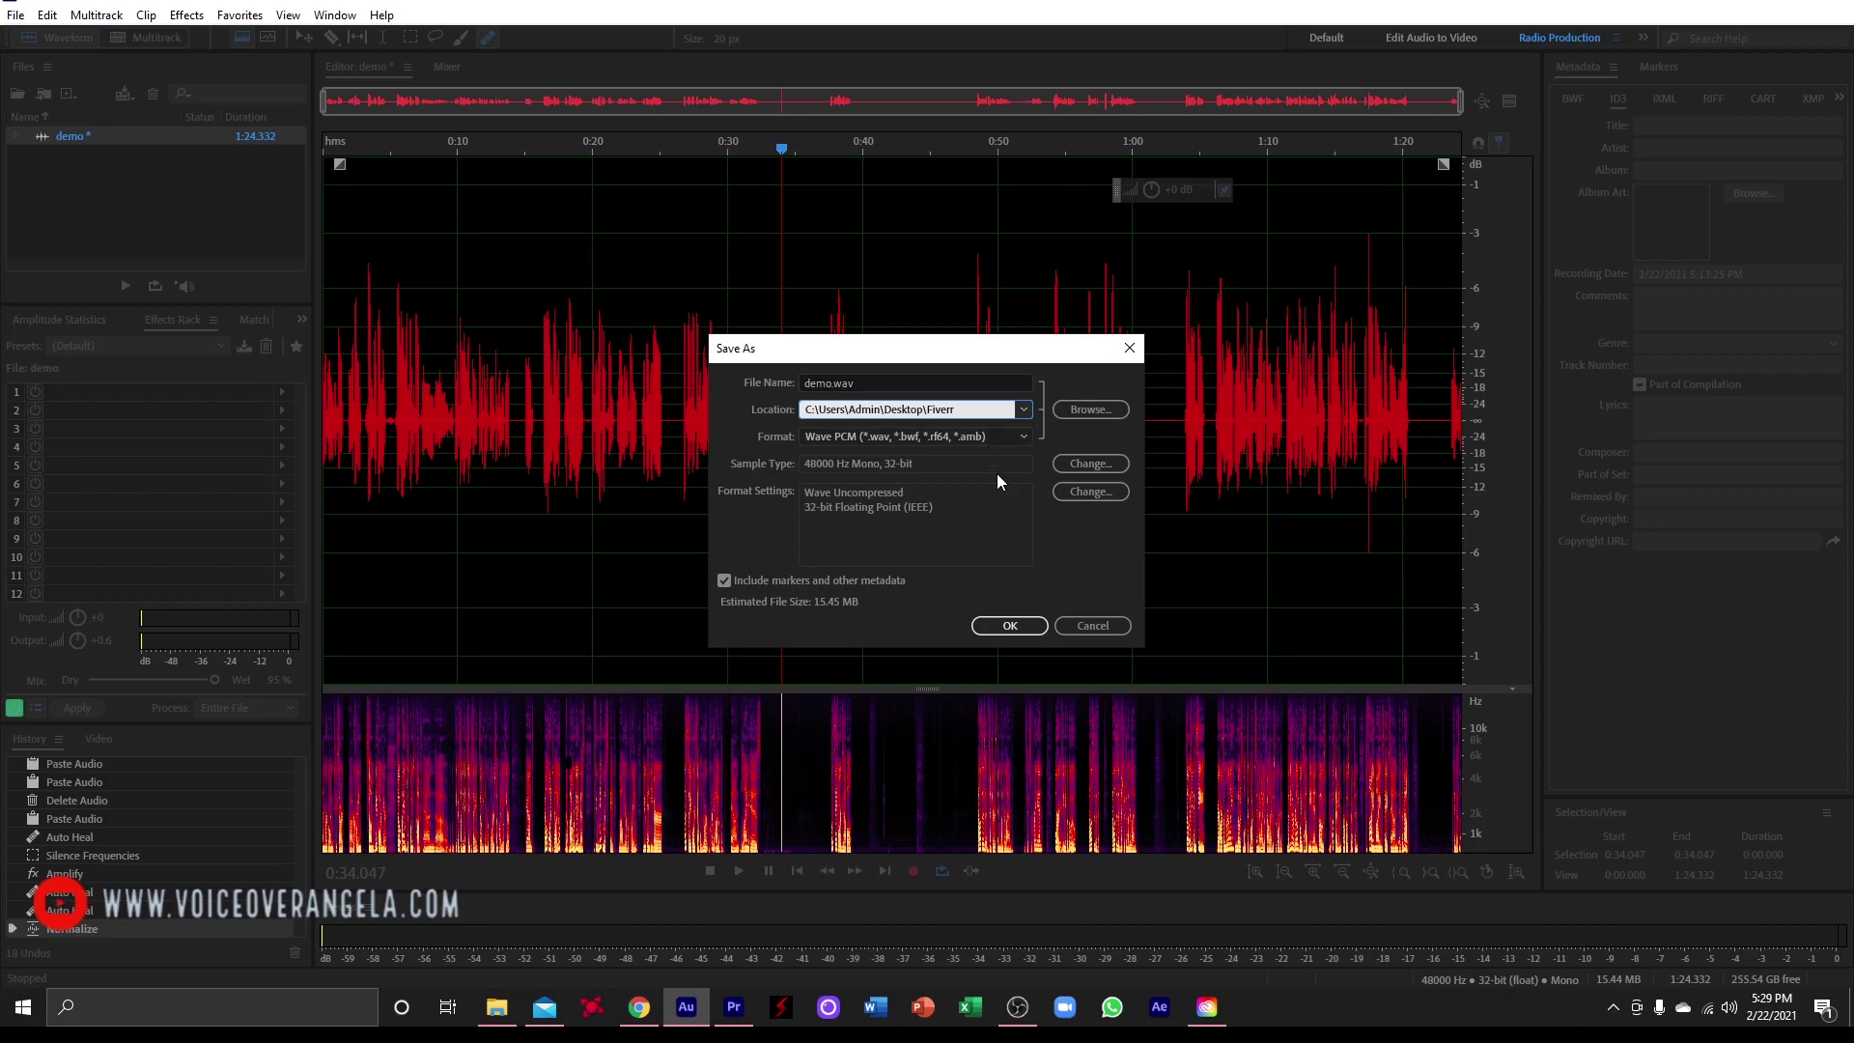
click(1022, 435)
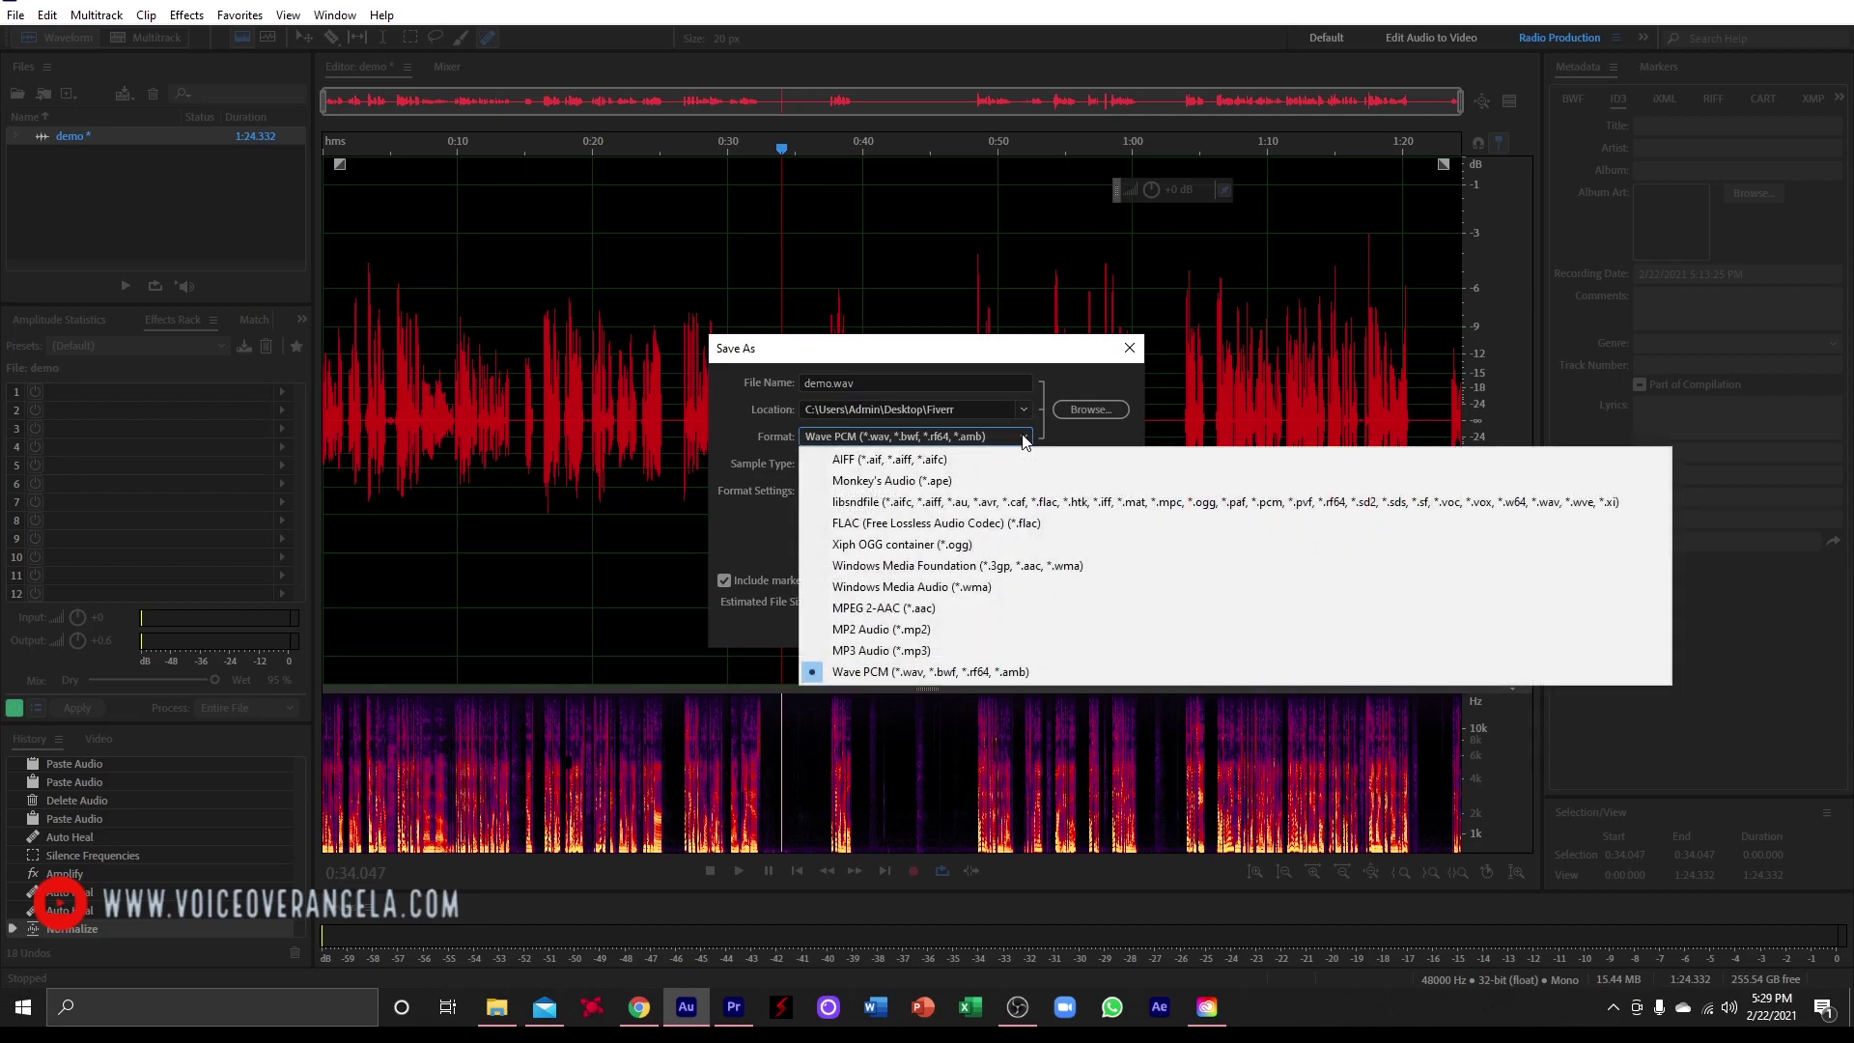
click(890, 671)
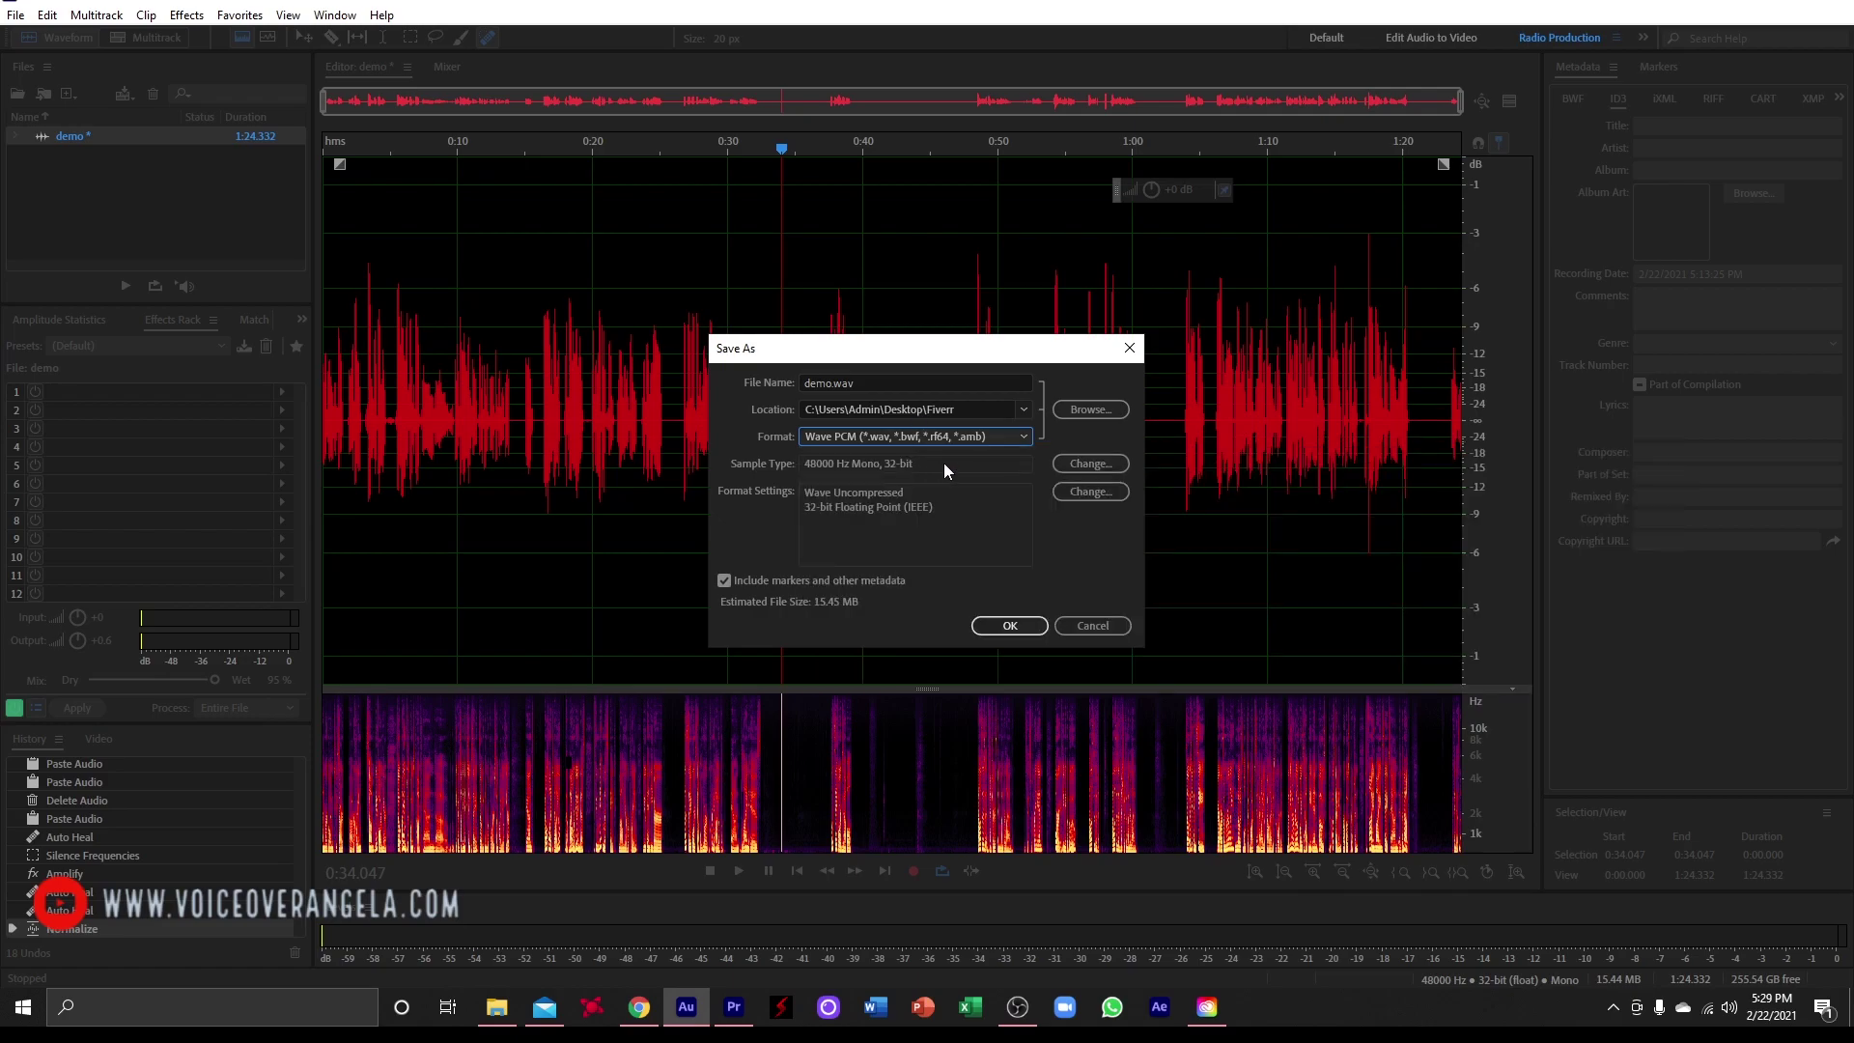
click(1128, 348)
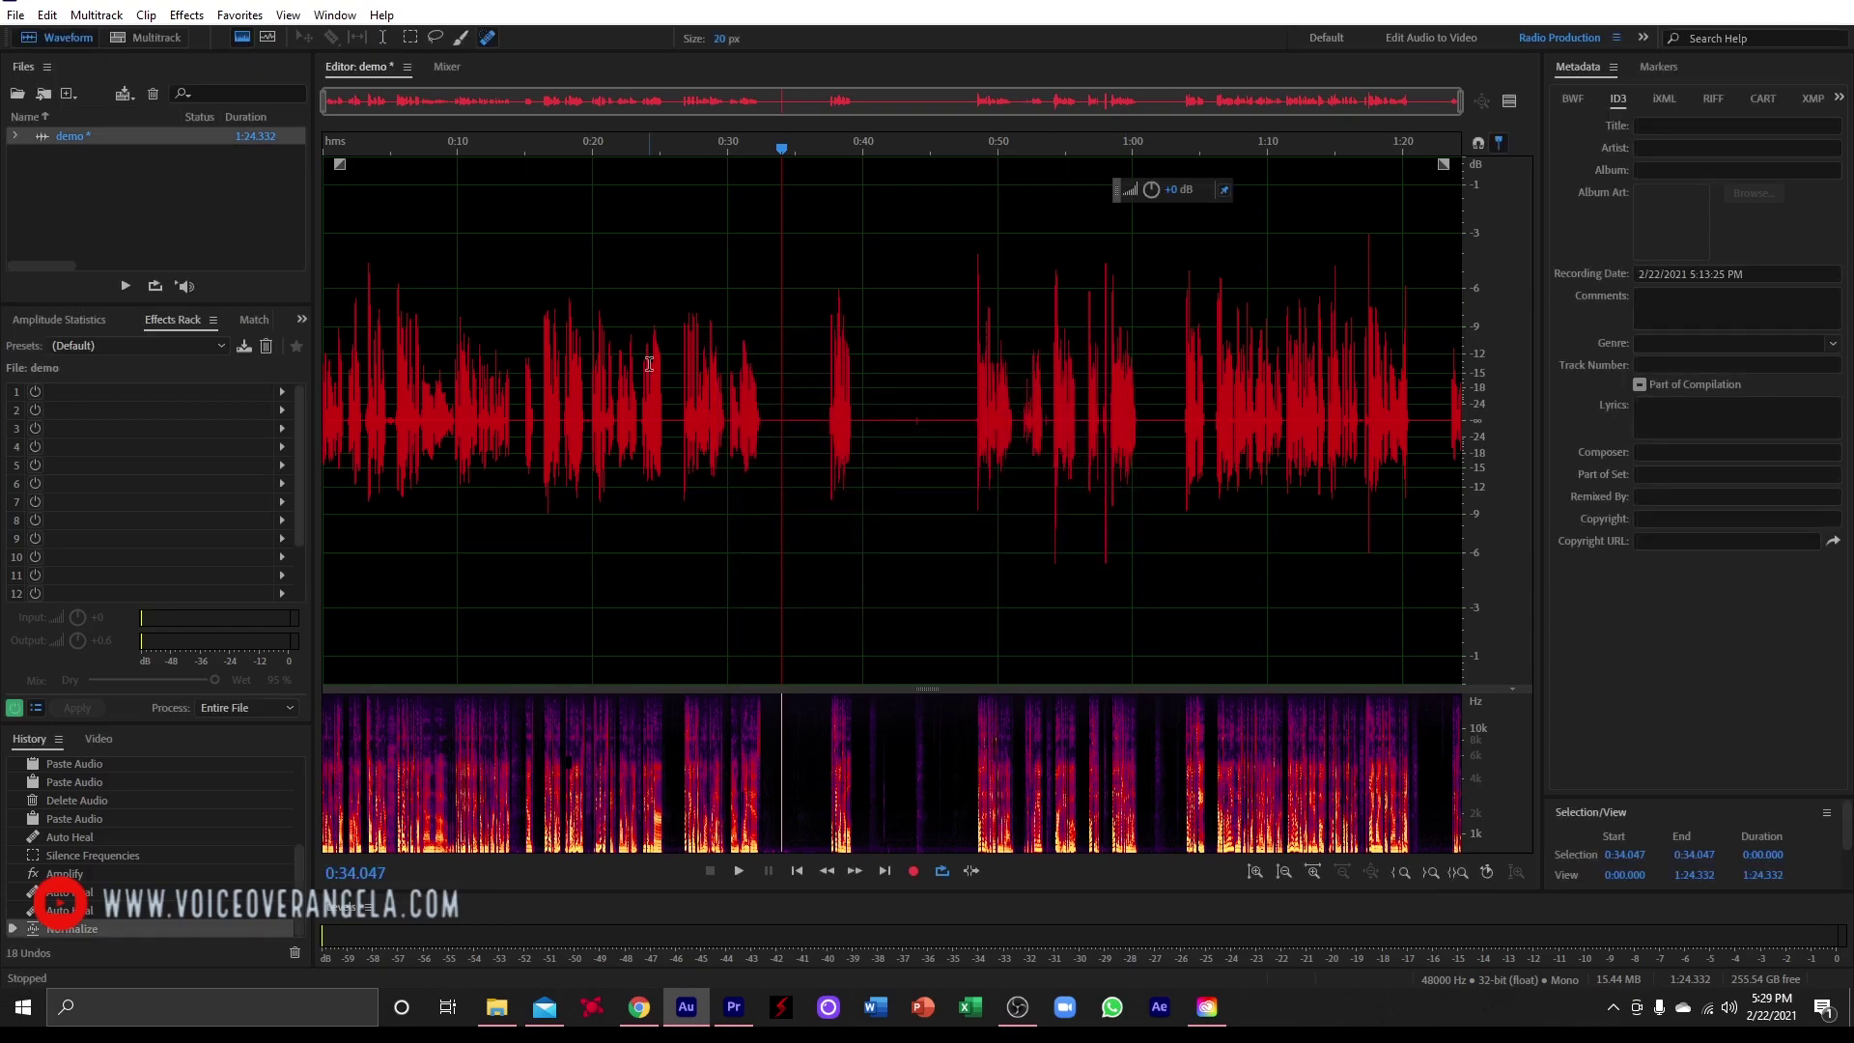